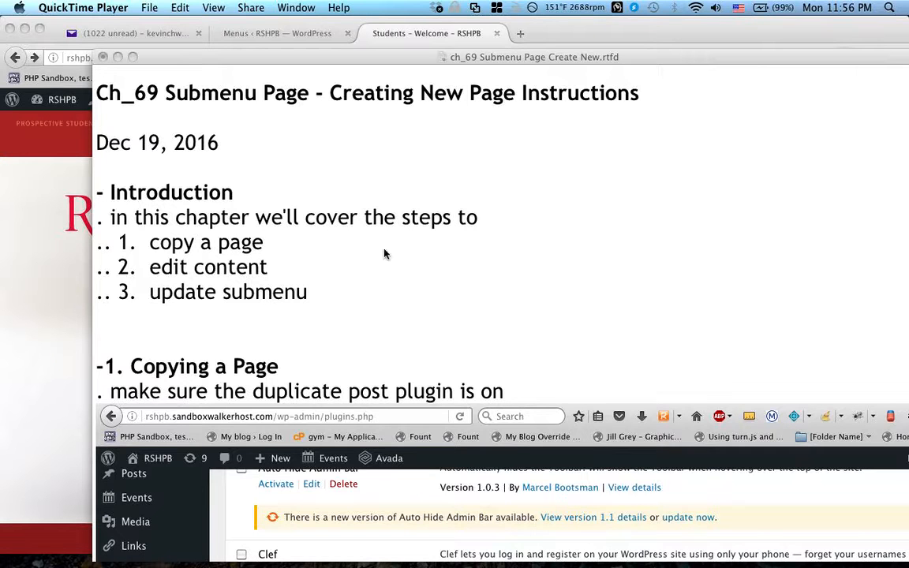
- Look over the website's Students, About Us and Clinical Affairs pages with their side submenus, then return to the Students page
click(64, 273)
scroll(466, 223, down, 8)
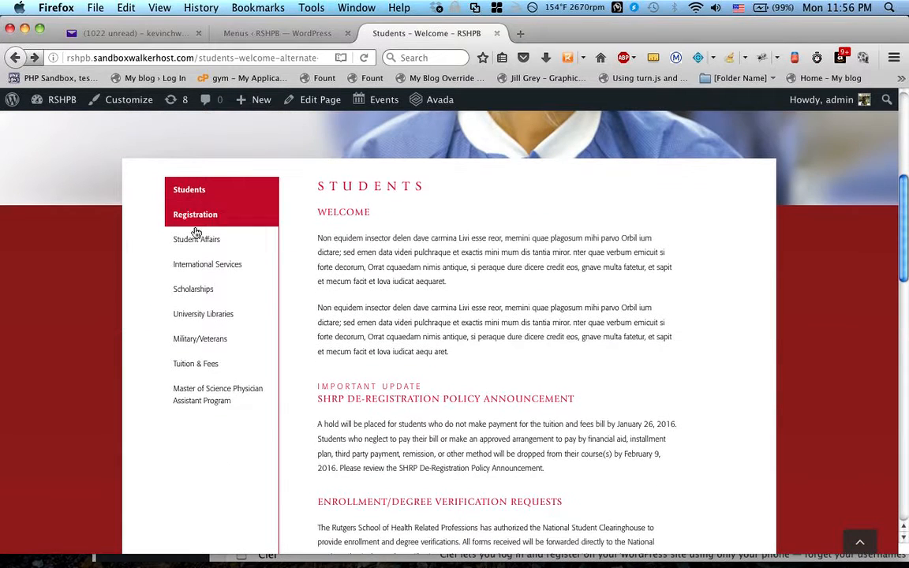
scroll(452, 252, up, 2)
scroll(452, 252, up, 5)
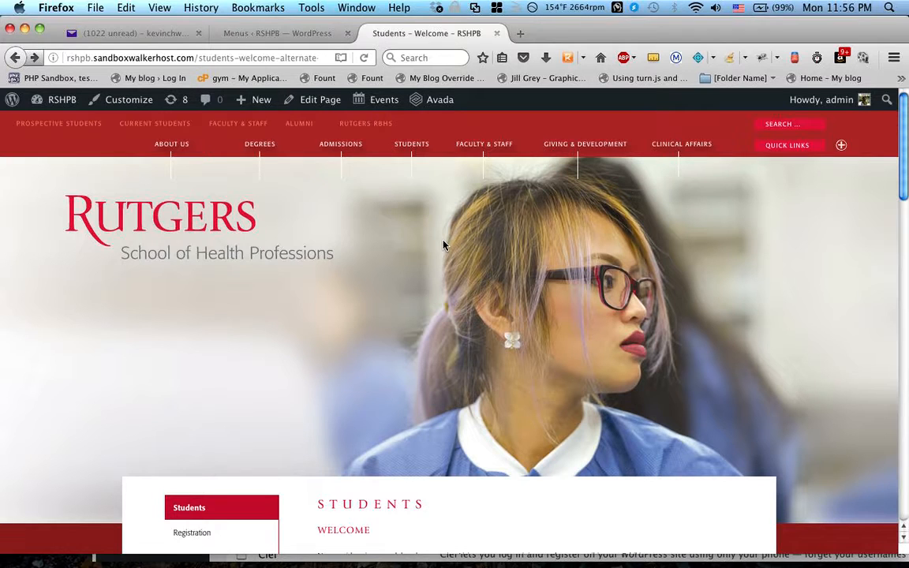
click(165, 147)
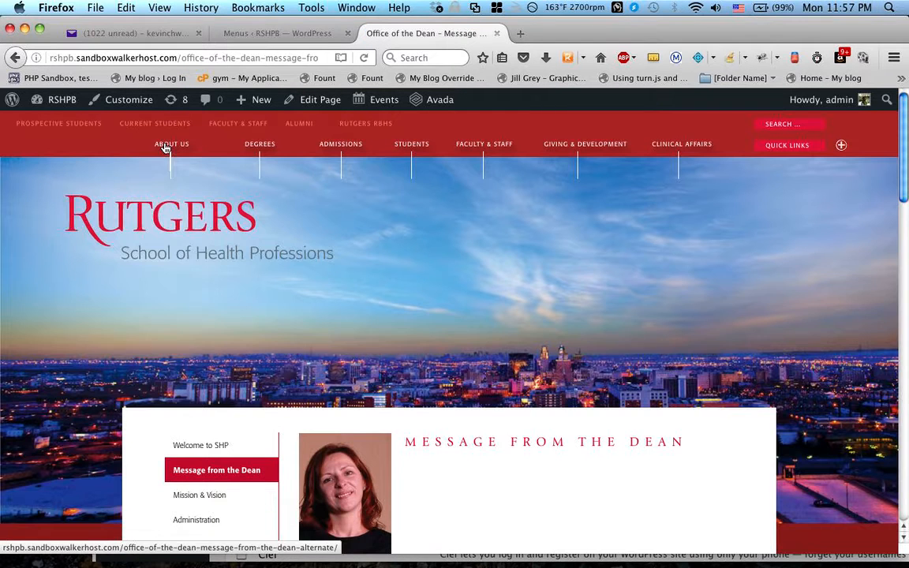
click(675, 149)
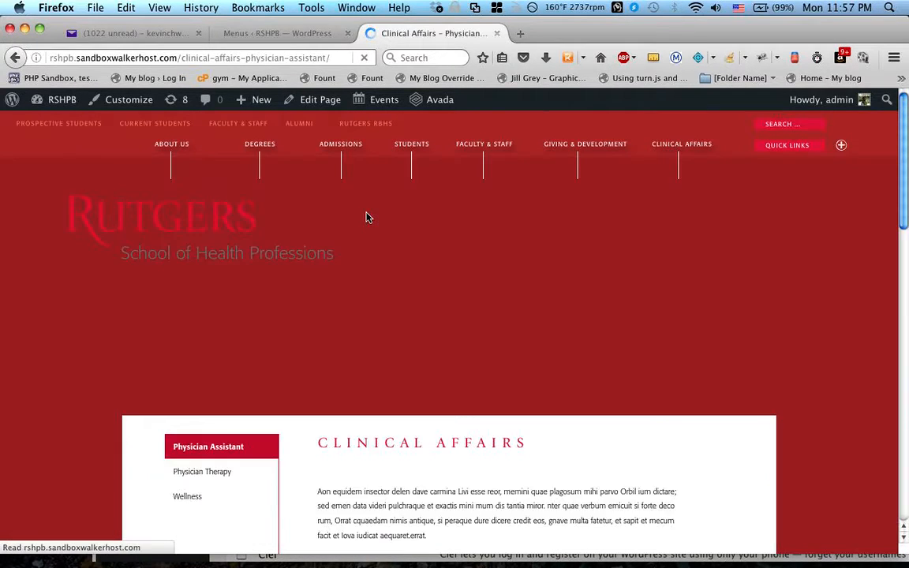
scroll(366, 217, down, 10)
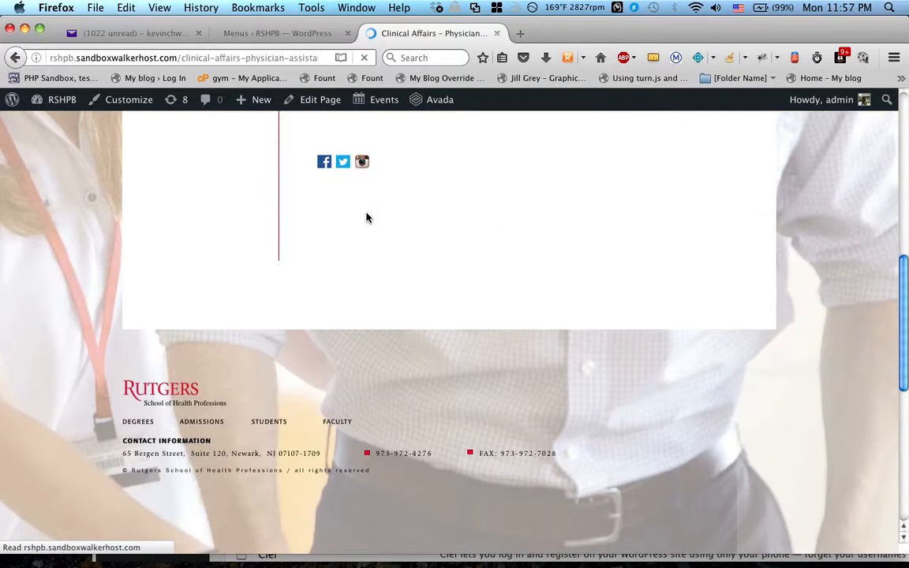
scroll(366, 217, up, 10)
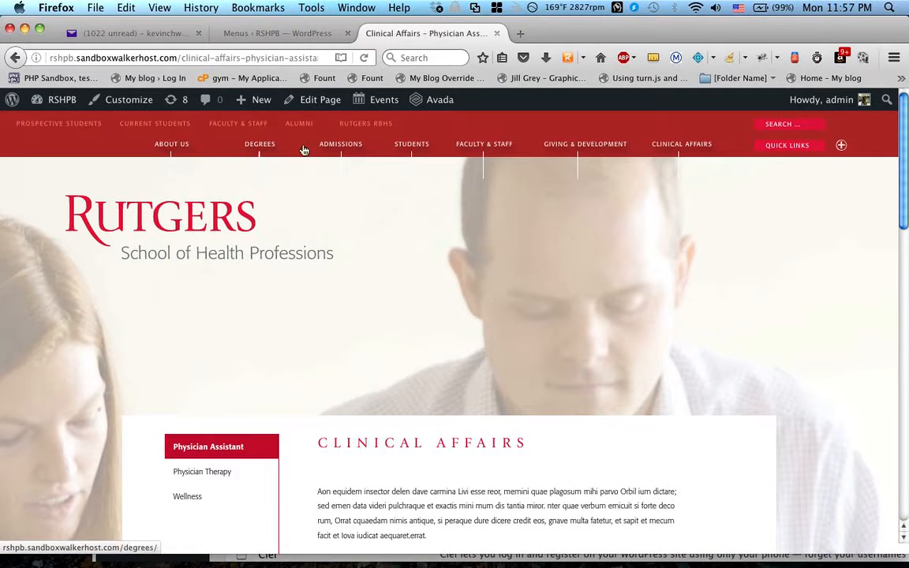
click(419, 147)
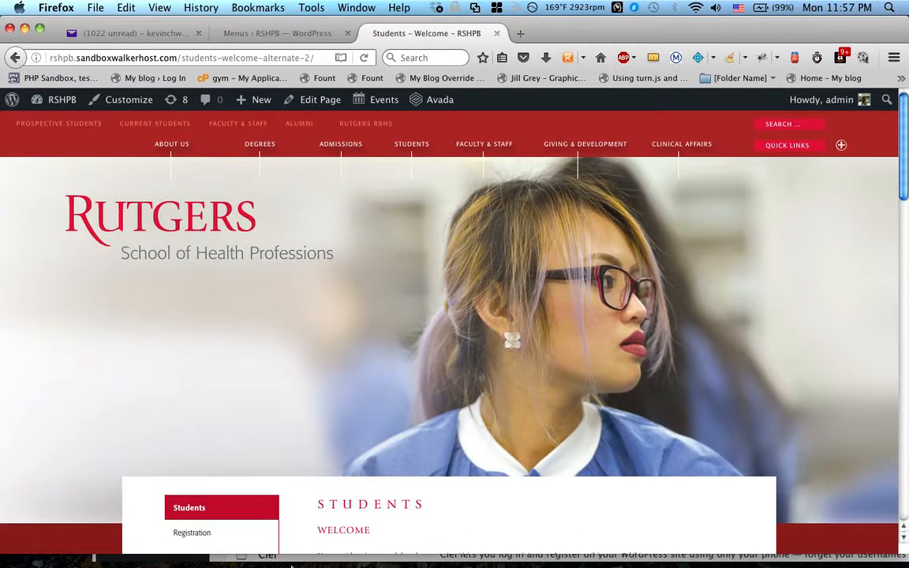
- Switch to the TextEdit instructions and read the Copying a Page section about the Duplicate Post plugin
click(306, 530)
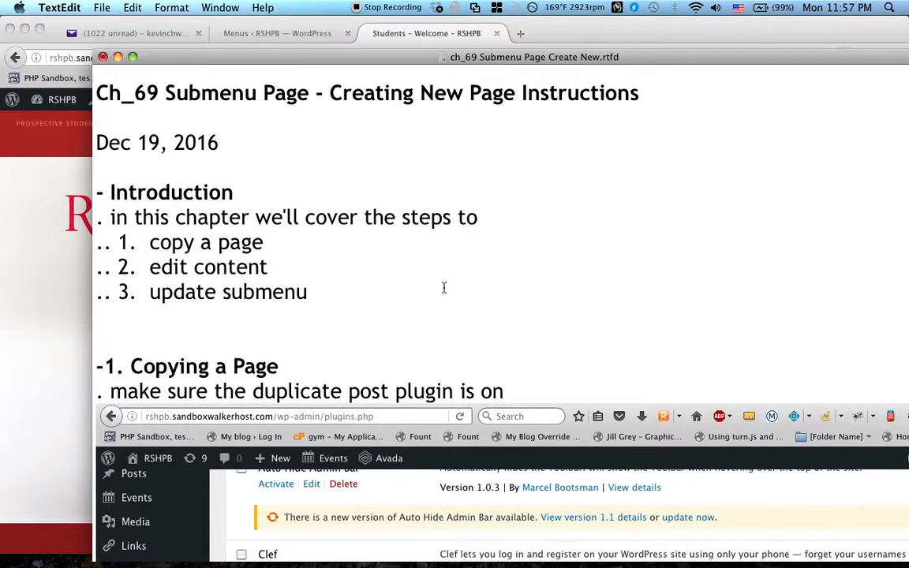
scroll(441, 288, down, 5)
scroll(444, 288, down, 6)
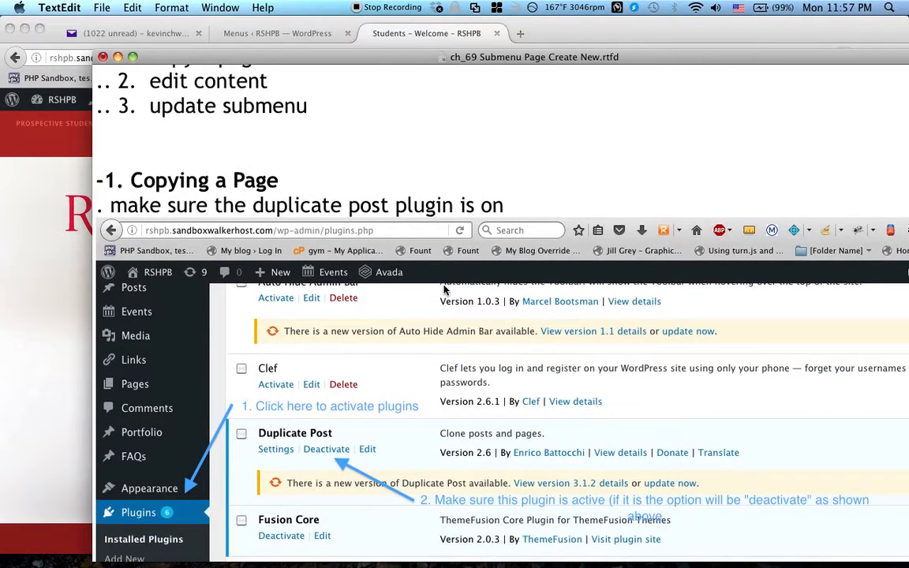
scroll(444, 290, down, 2)
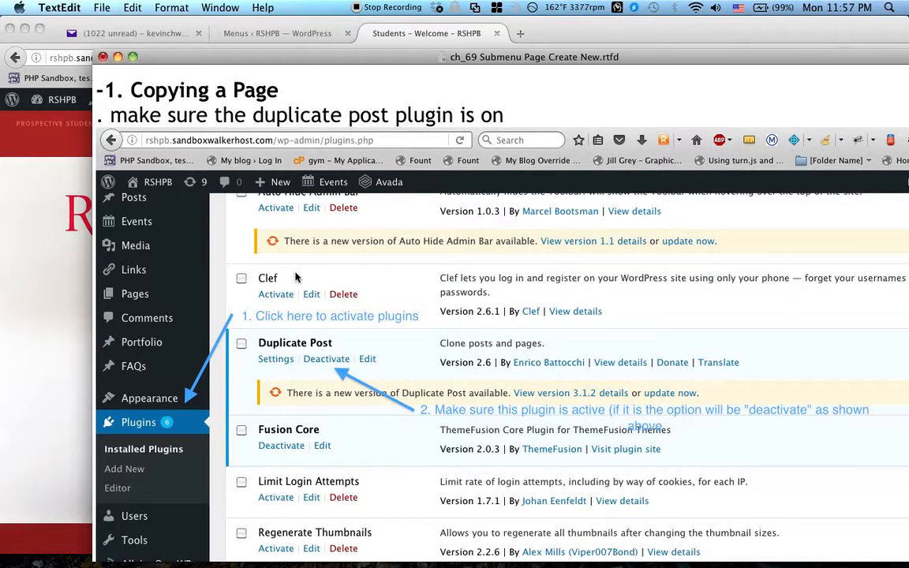
- Switch to Firefox and check on the WordPress installed plugins page whether Duplicate Post is active
click(37, 331)
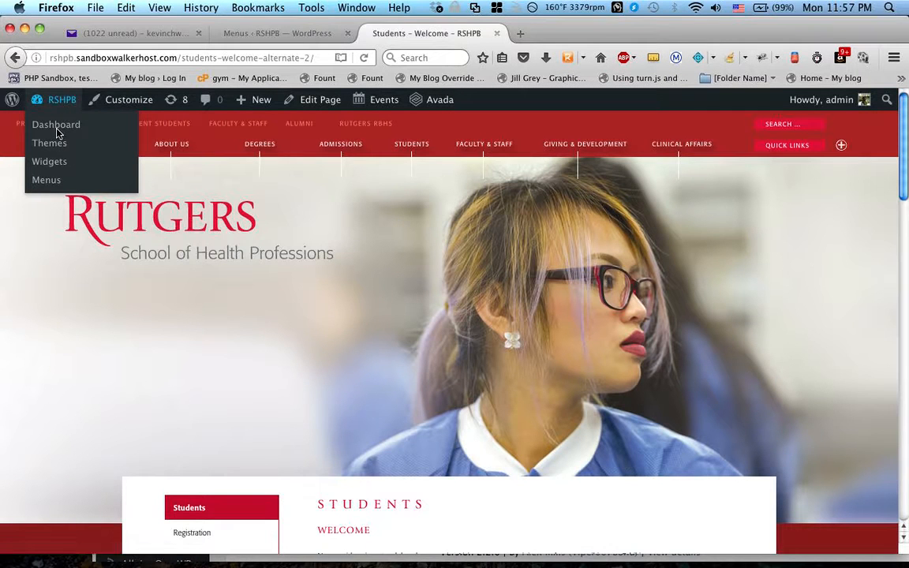
click(58, 133)
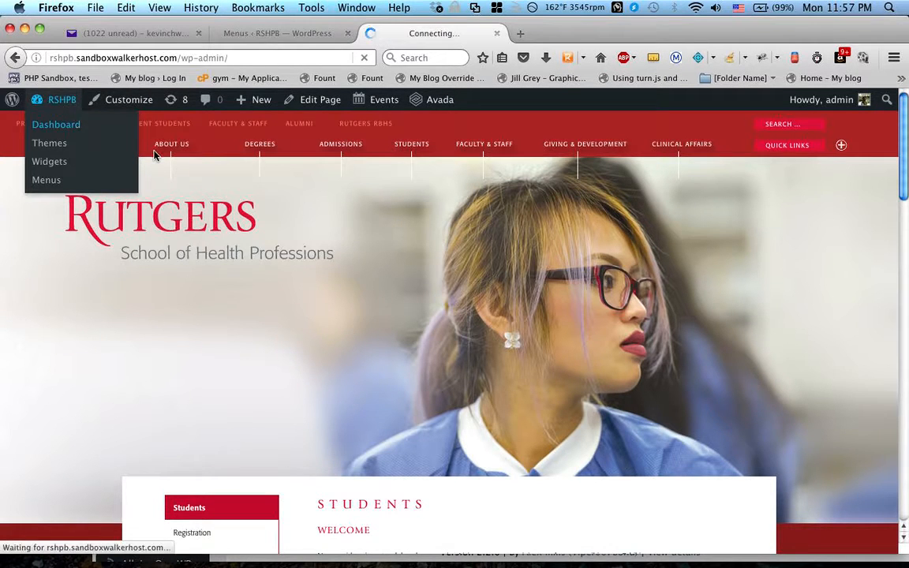
scroll(154, 197, down, 5)
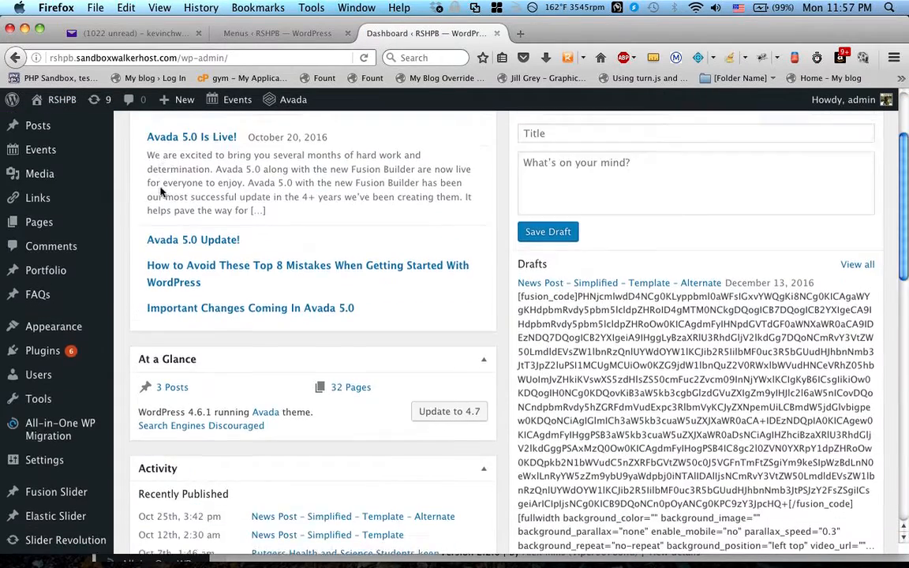
mouse_move(40, 300)
click(67, 296)
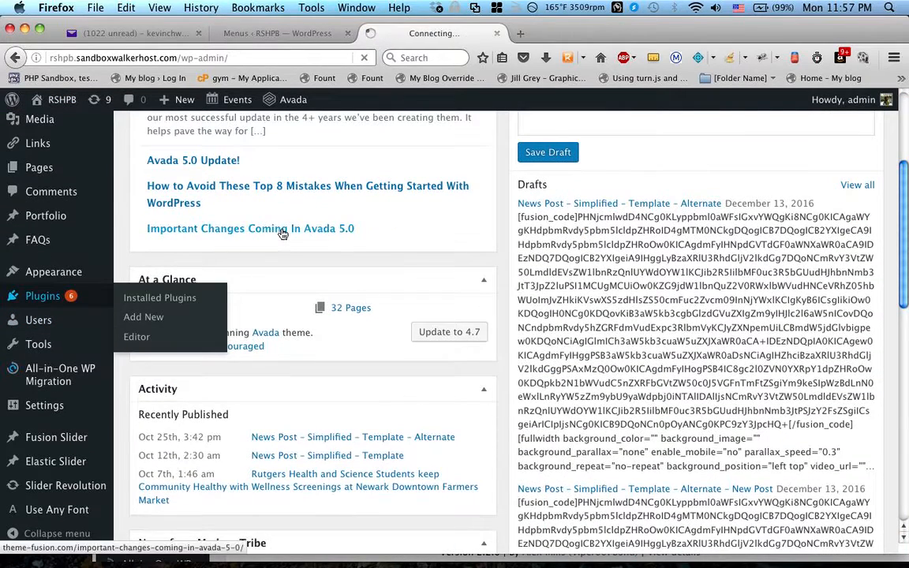
scroll(281, 233, down, 8)
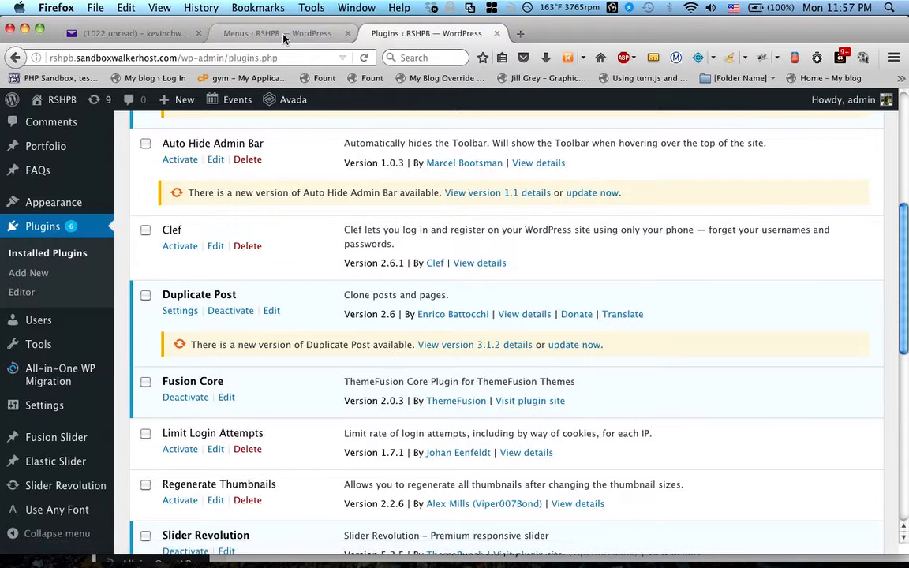
click(254, 30)
click(368, 36)
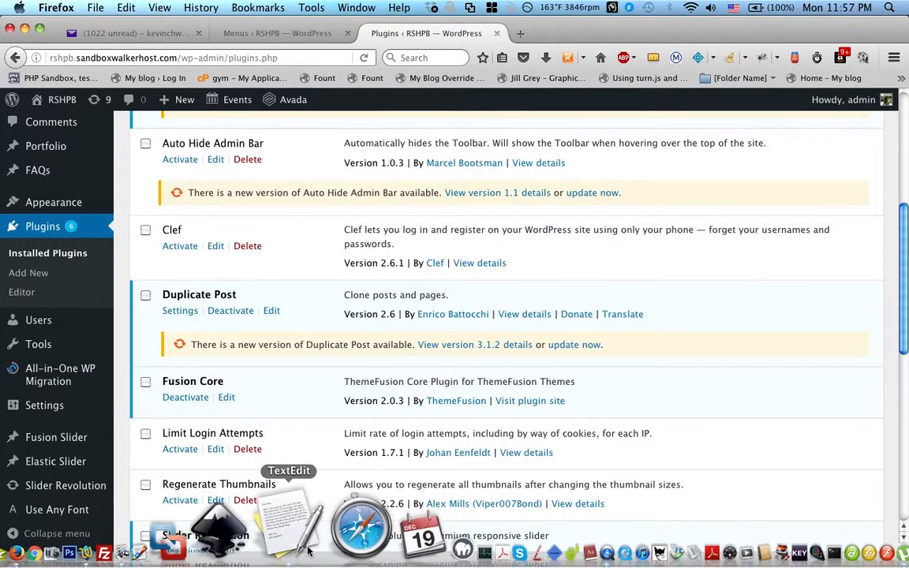
- Return to the TextEdit instructions and read how to copy a page to a new draft from the front end
click(306, 551)
scroll(362, 264, down, 5)
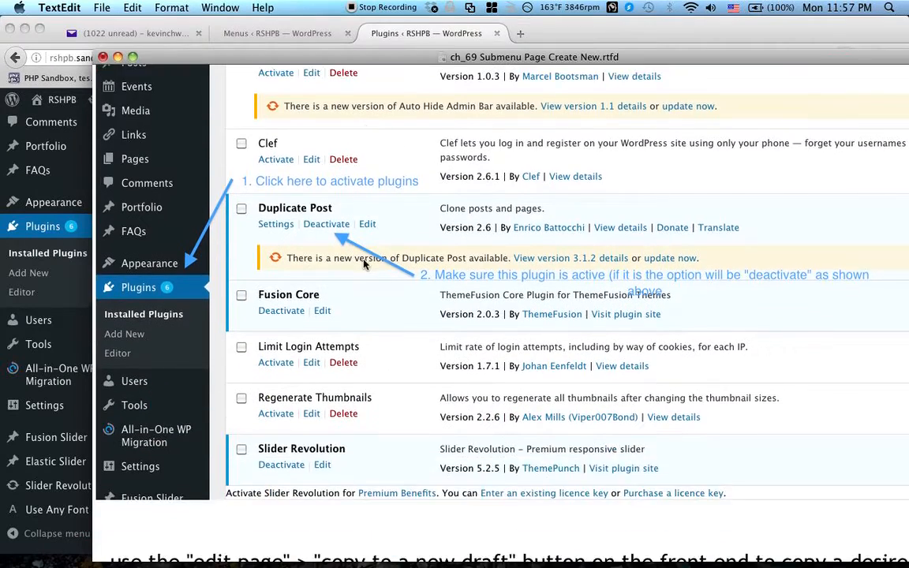
scroll(361, 264, down, 2)
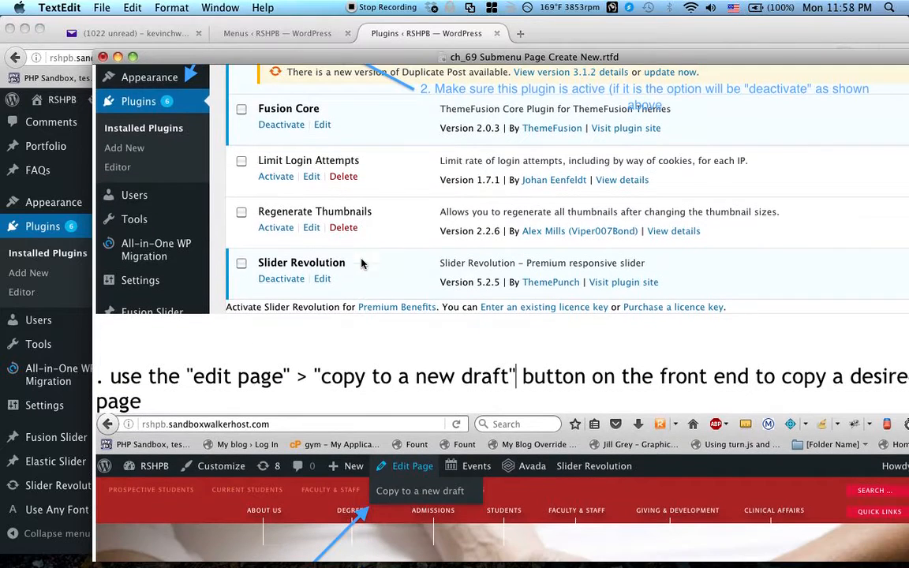
scroll(255, 351, down, 3)
click(518, 325)
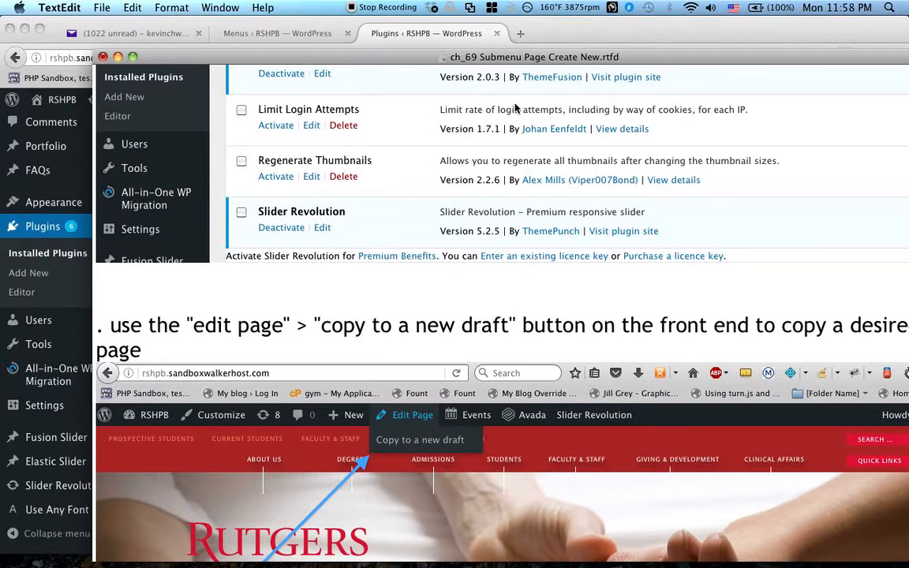
- Rearrange the overlapping browser and instruction windows while reviewing the illustrated "Copy to a new draft" example
click(588, 42)
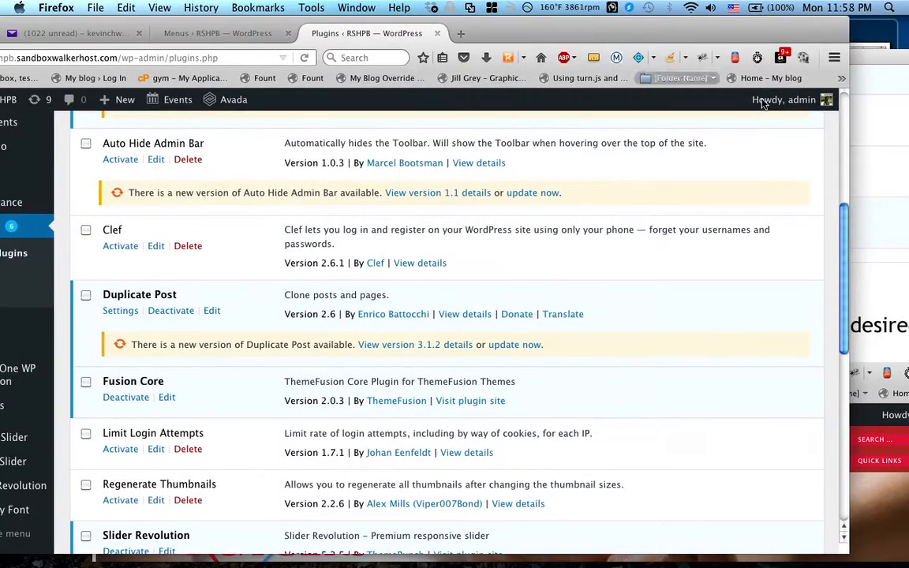
click(865, 170)
double_click(687, 50)
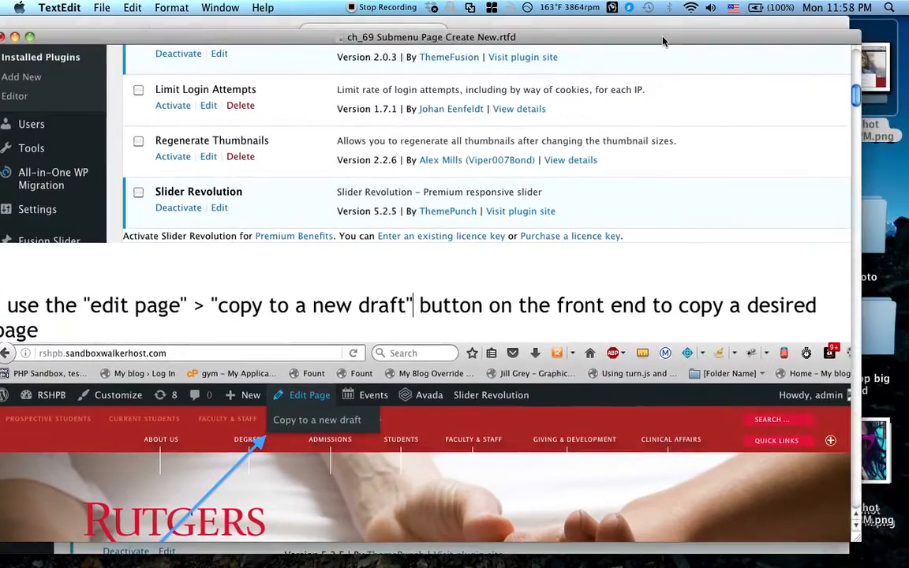
drag(680, 33, 708, 33)
scroll(430, 163, down, 10)
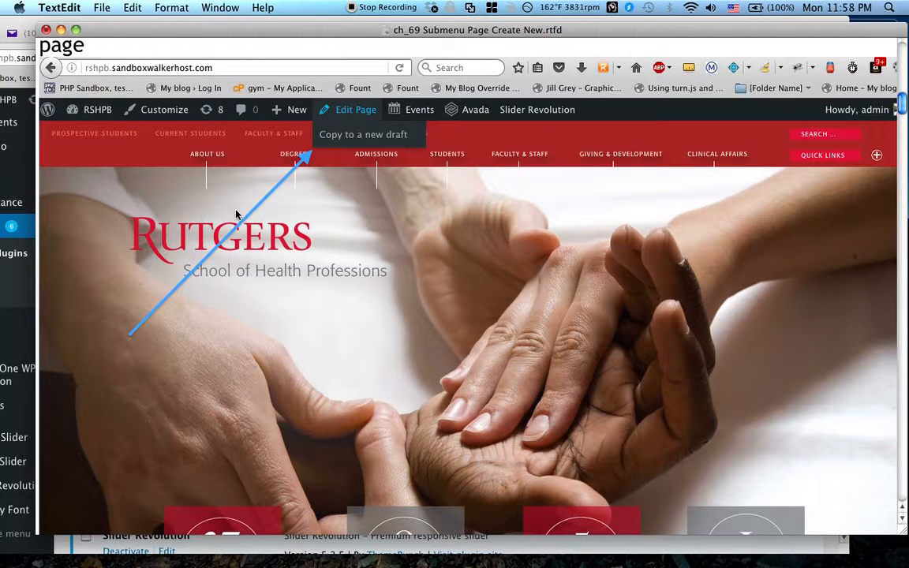
drag(253, 28, 273, 138)
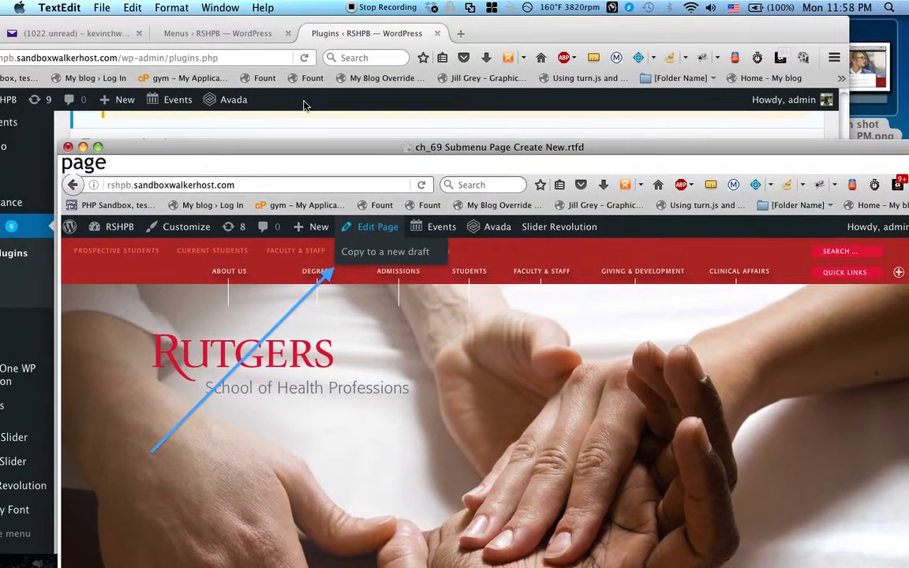
- Switch to Firefox, move its window fully into view and open the RSHPB site's front-end home page
click(471, 24)
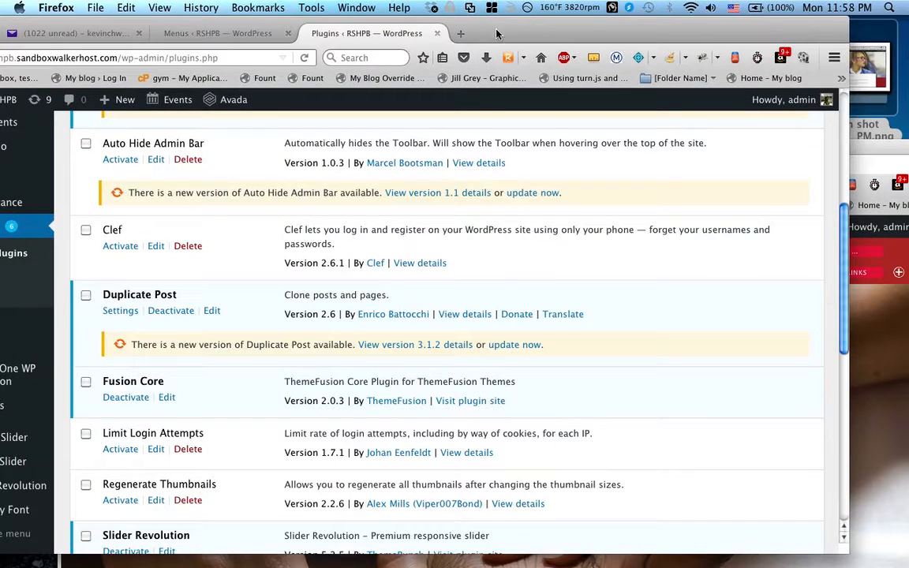
click(225, 31)
click(347, 32)
drag(480, 32, 565, 32)
click(82, 96)
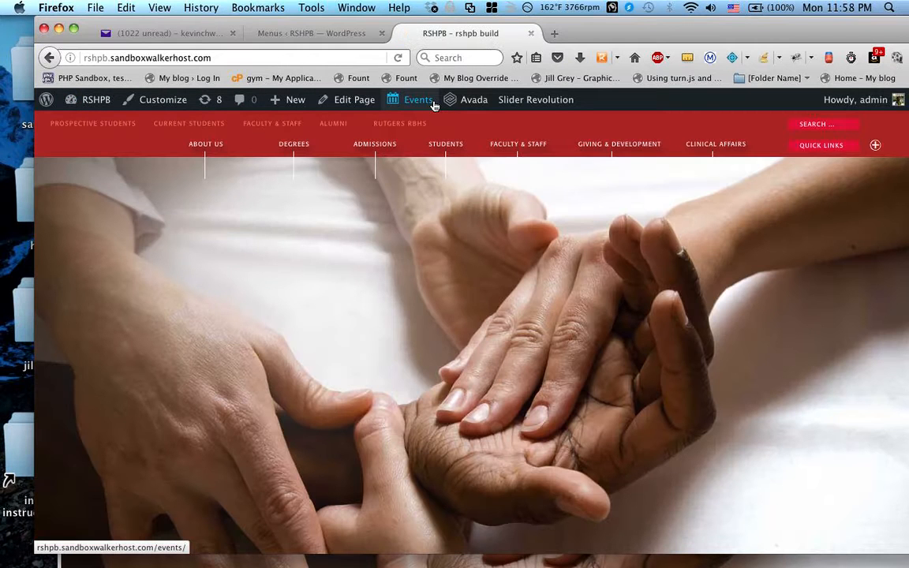
- Open the Students page, review its layout down to the footer, and copy the page to a new draft
click(446, 148)
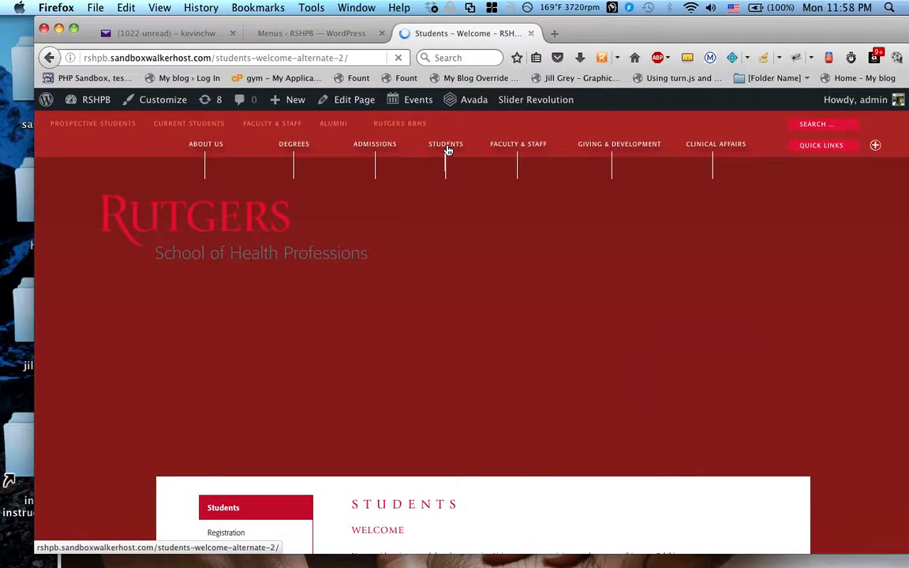
scroll(436, 200, down, 3)
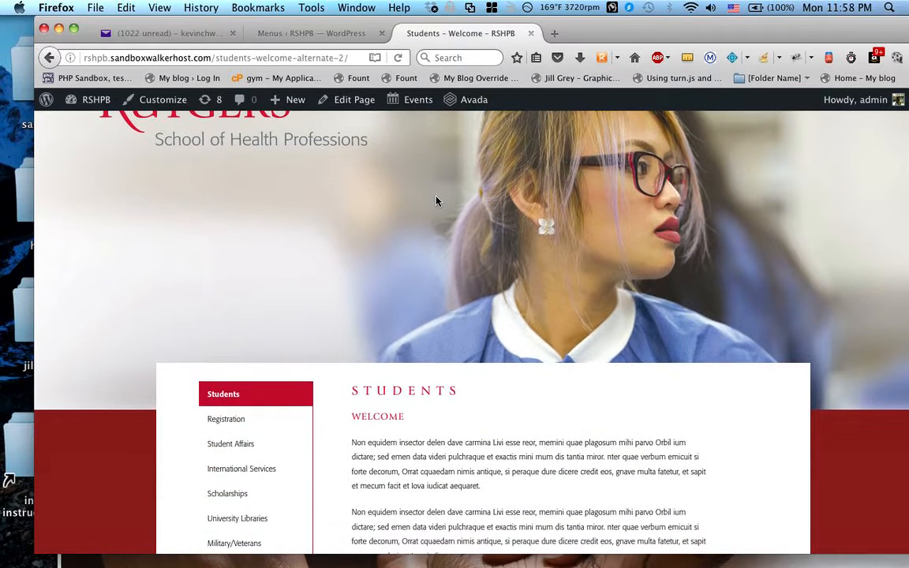
scroll(615, 205, up, 3)
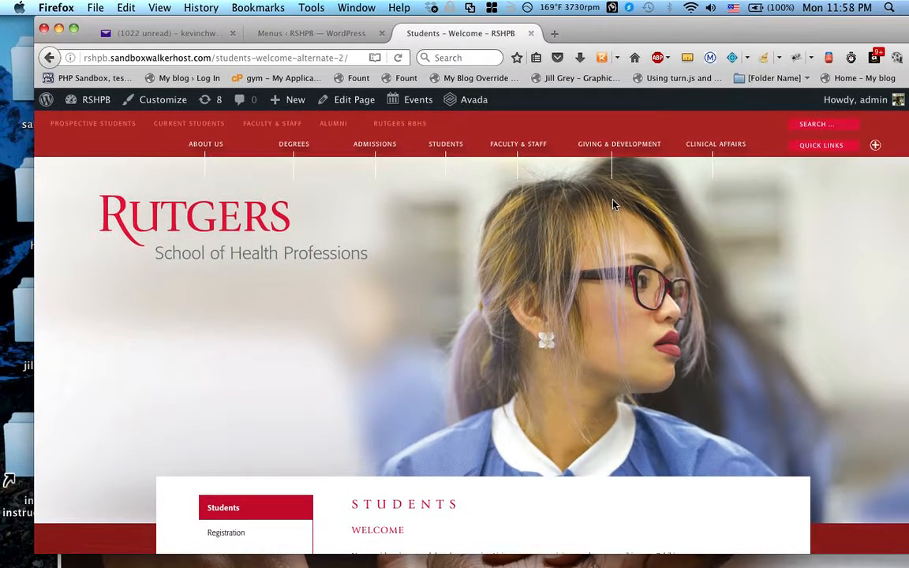
scroll(658, 259, down, 15)
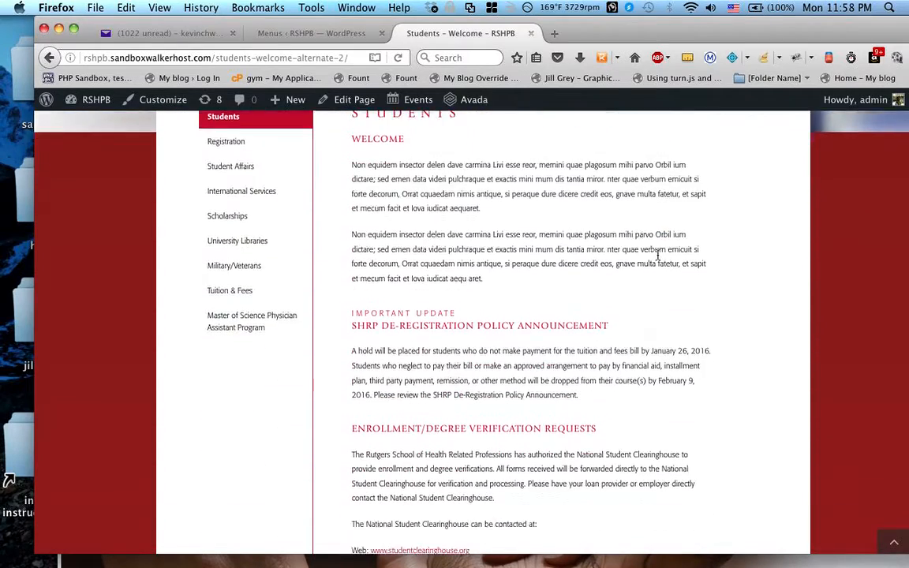
scroll(657, 258, down, 5)
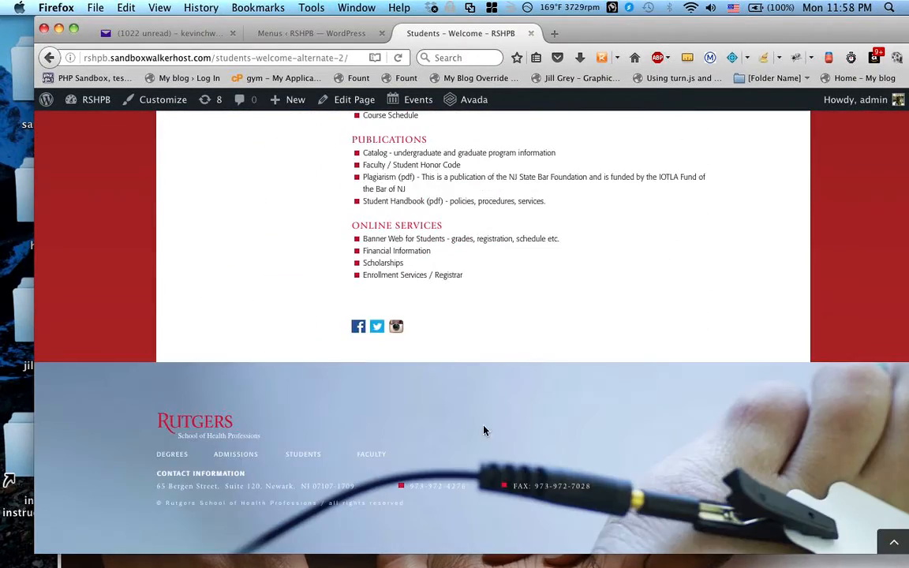
scroll(558, 320, up, 8)
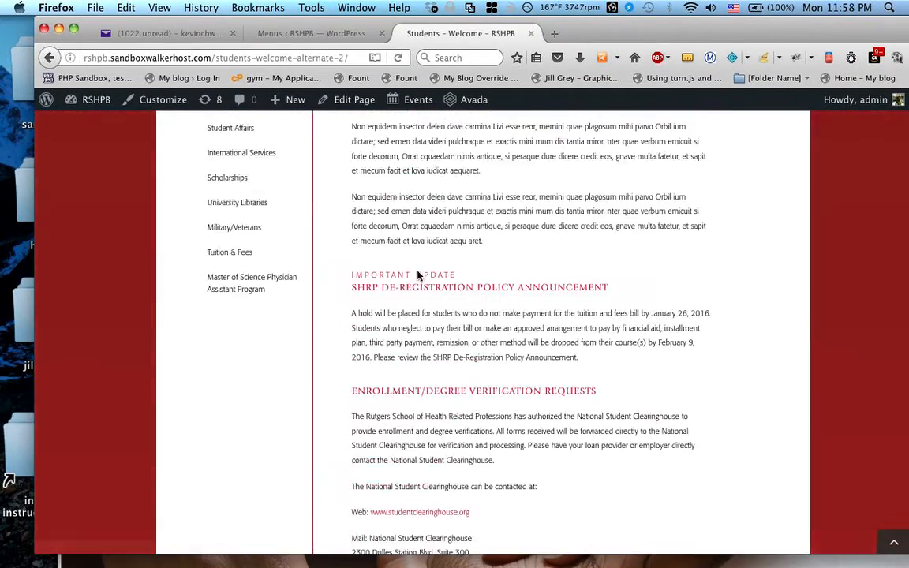
scroll(387, 272, up, 12)
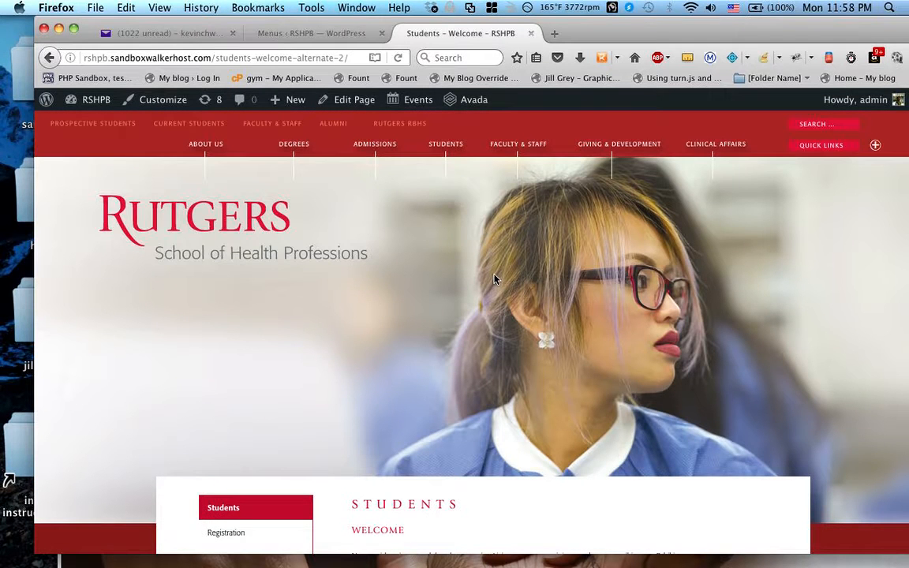
mouse_move(354, 100)
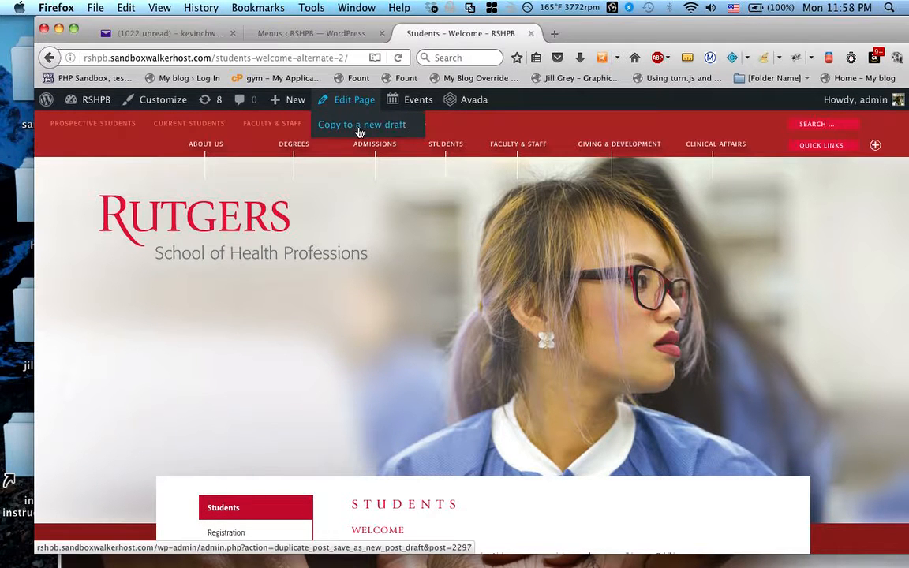
click(358, 124)
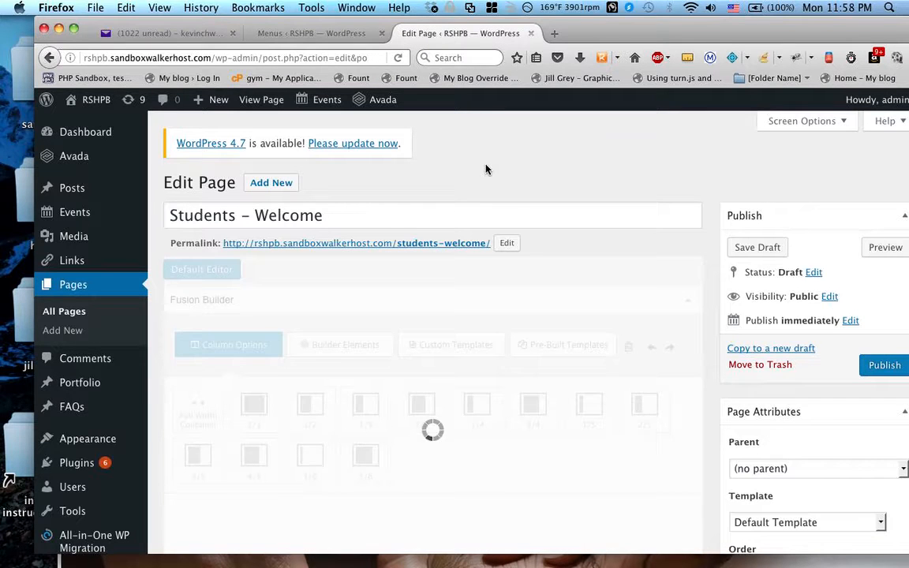
- Open the site's front end in a new tab, go to the Students page and view its submenu and content
mouse_move(99, 107)
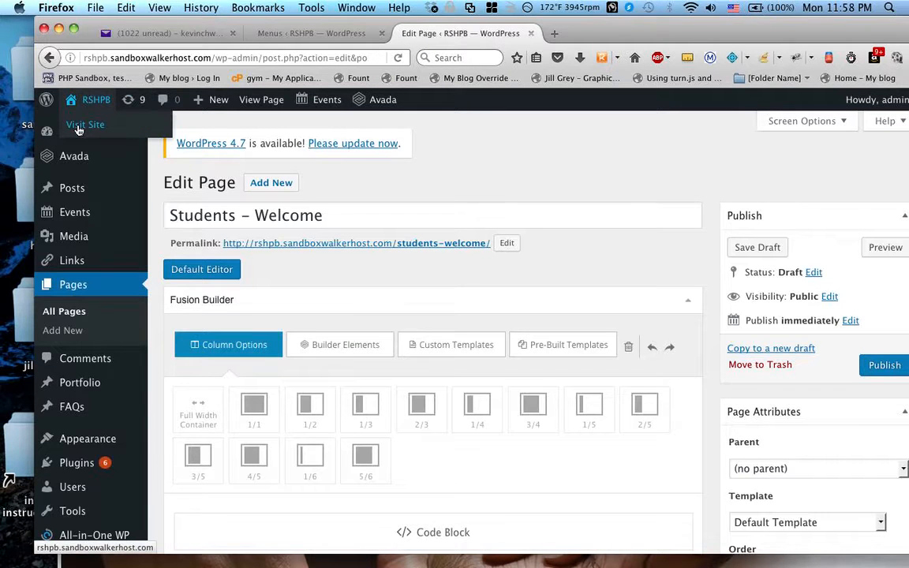
right_click(79, 130)
click(119, 125)
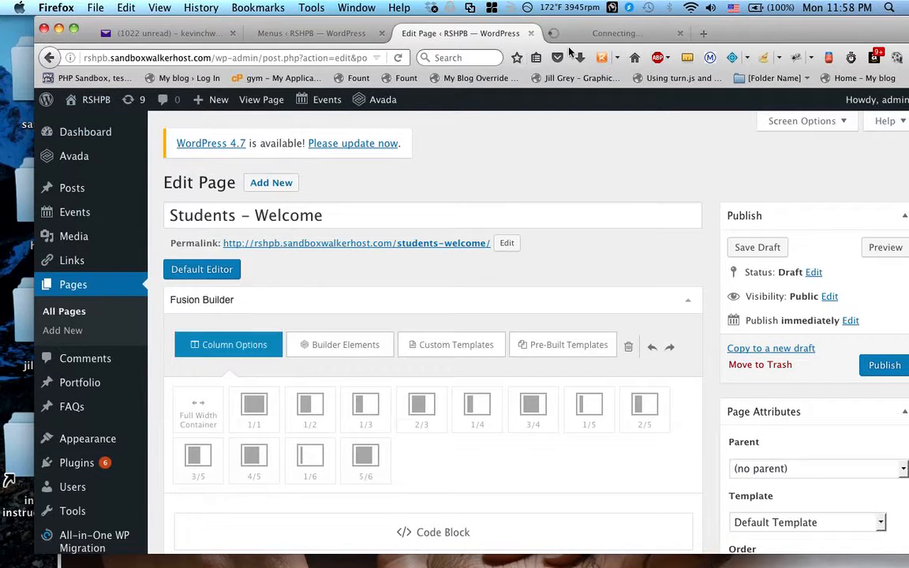
click(588, 38)
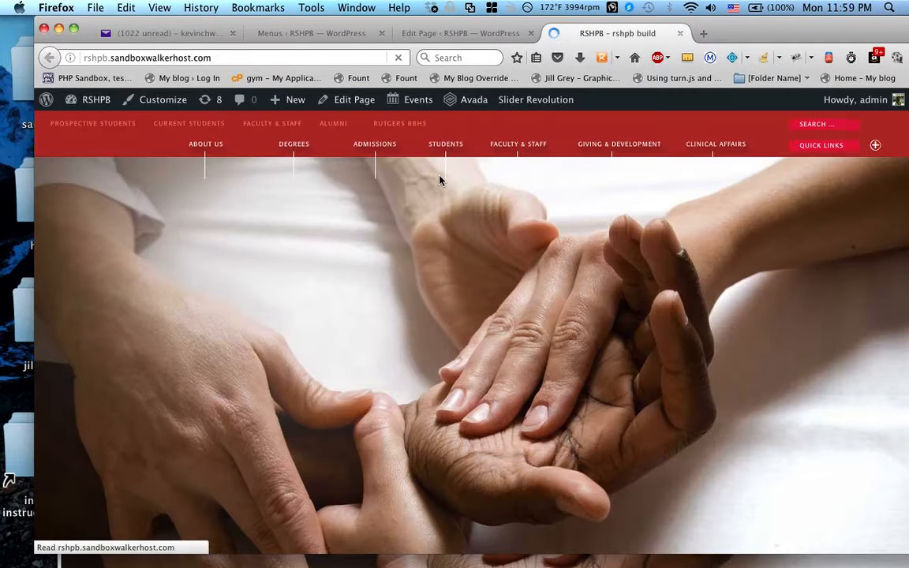
scroll(483, 140, down, 7)
scroll(479, 178, up, 7)
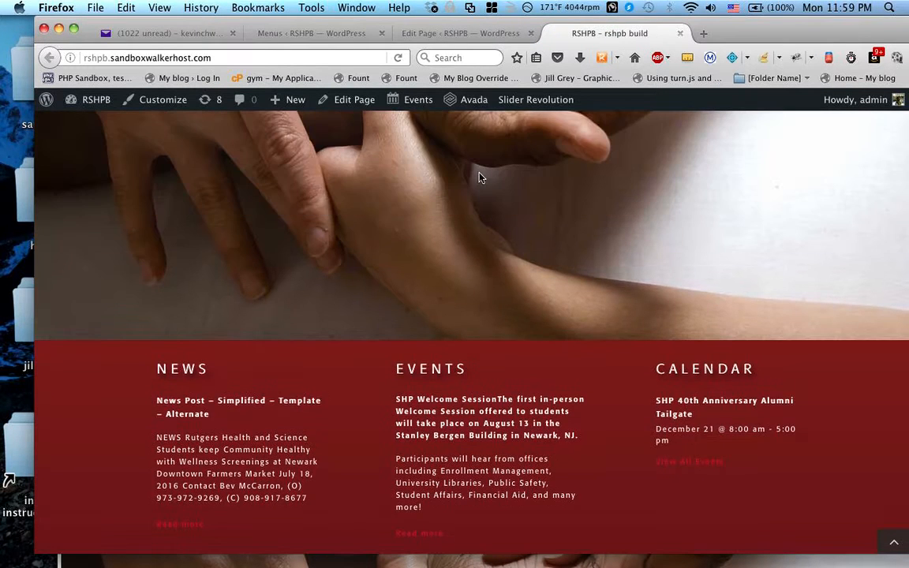
click(458, 149)
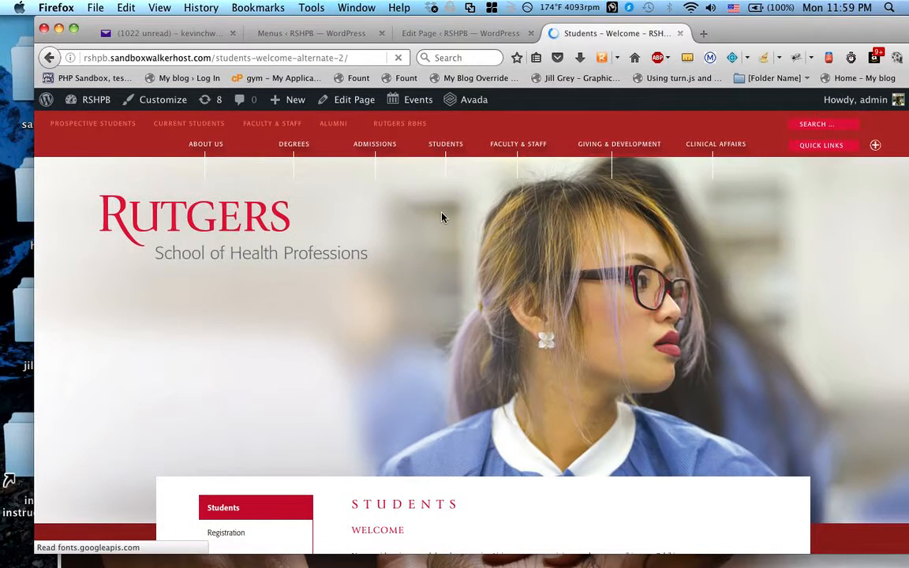
scroll(442, 214, down, 4)
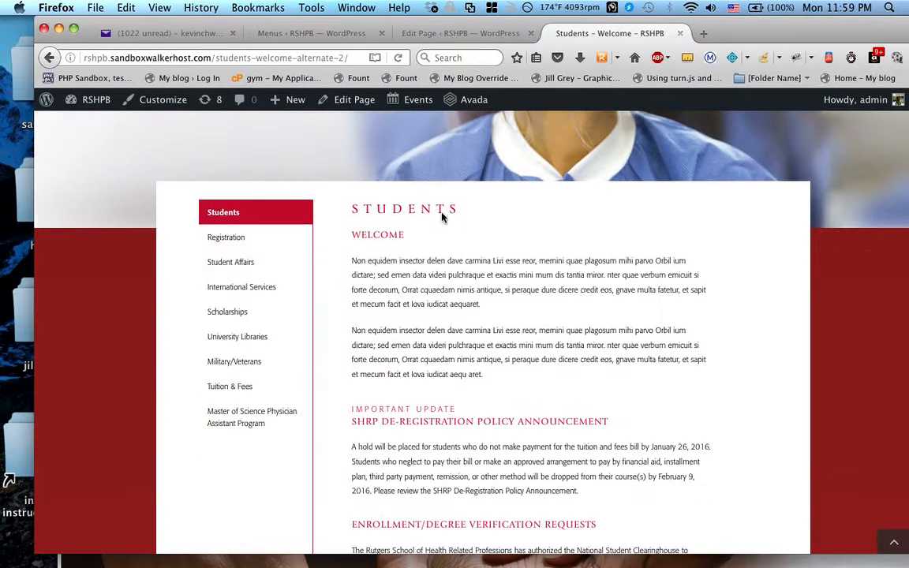
- Test the Student Affairs link in the Students submenu, go back, and return to the draft page's title in the editor
click(251, 266)
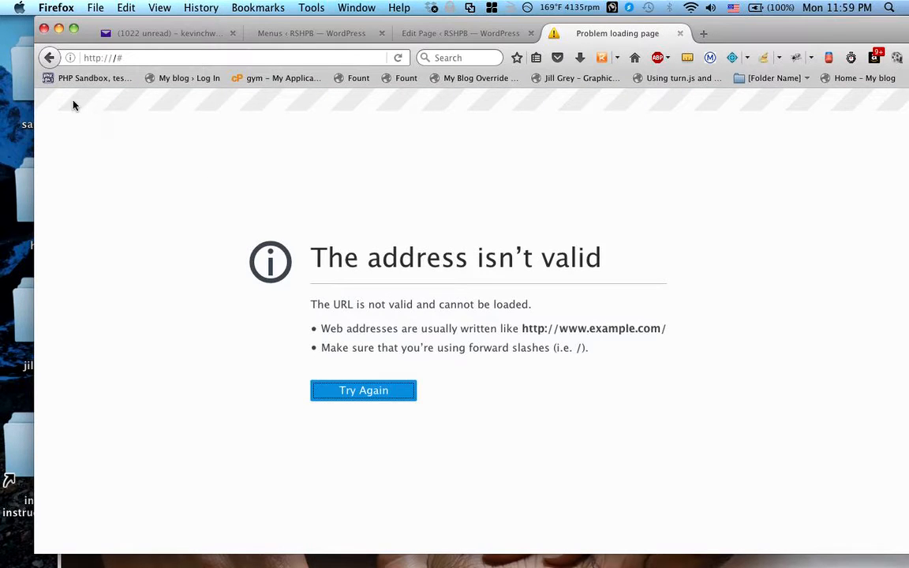
click(47, 58)
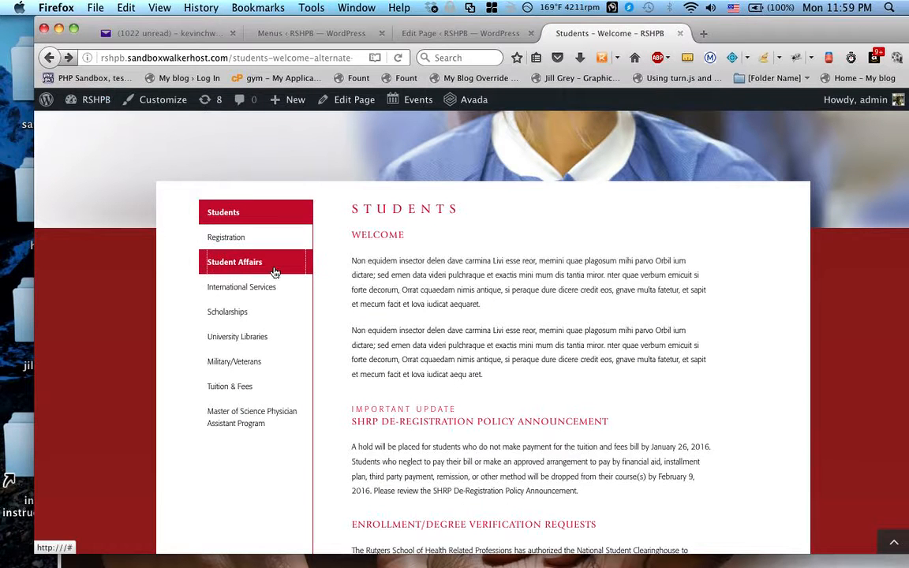
click(434, 33)
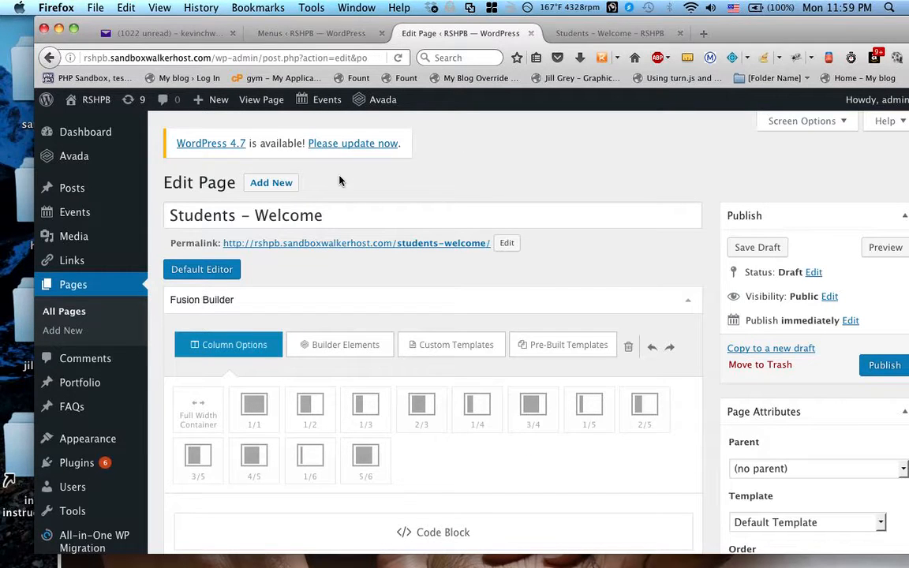
click(339, 214)
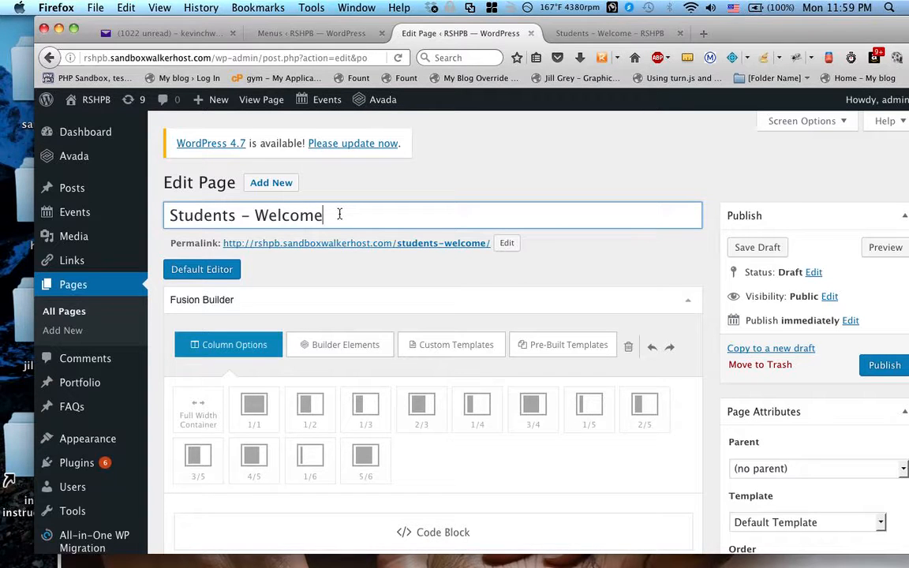
- Switch to the TextEdit instructions and find the "Edit Content" section after the copy-to-draft example
mouse_move(264, 560)
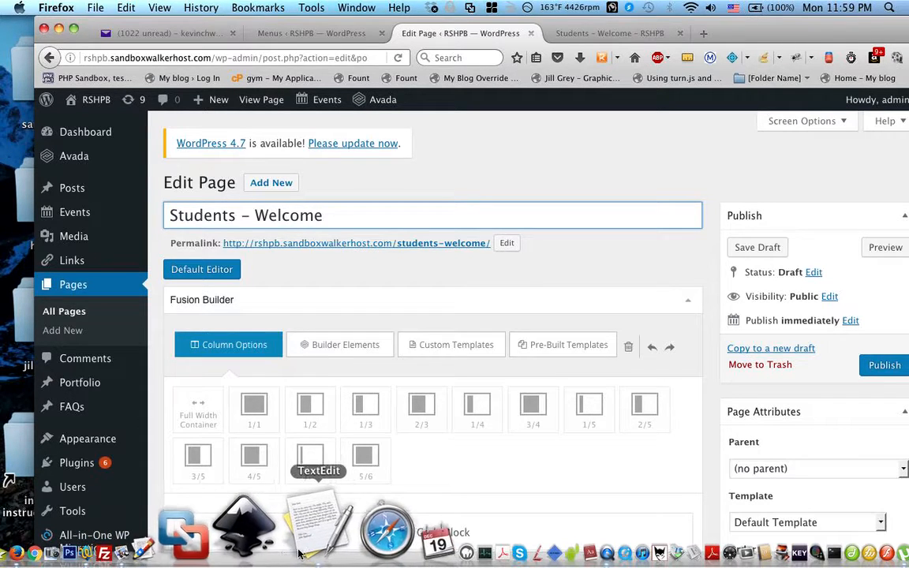
click(299, 556)
scroll(477, 240, down, 8)
scroll(466, 253, down, 5)
scroll(144, 262, up, 10)
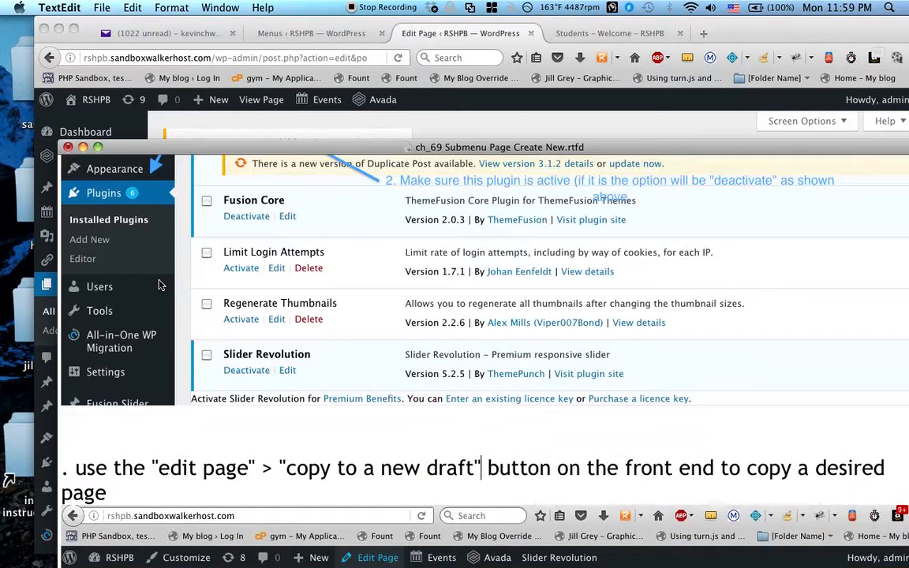
scroll(159, 284, up, 15)
scroll(213, 293, down, 5)
scroll(229, 294, down, 7)
scroll(281, 326, down, 5)
scroll(282, 327, down, 5)
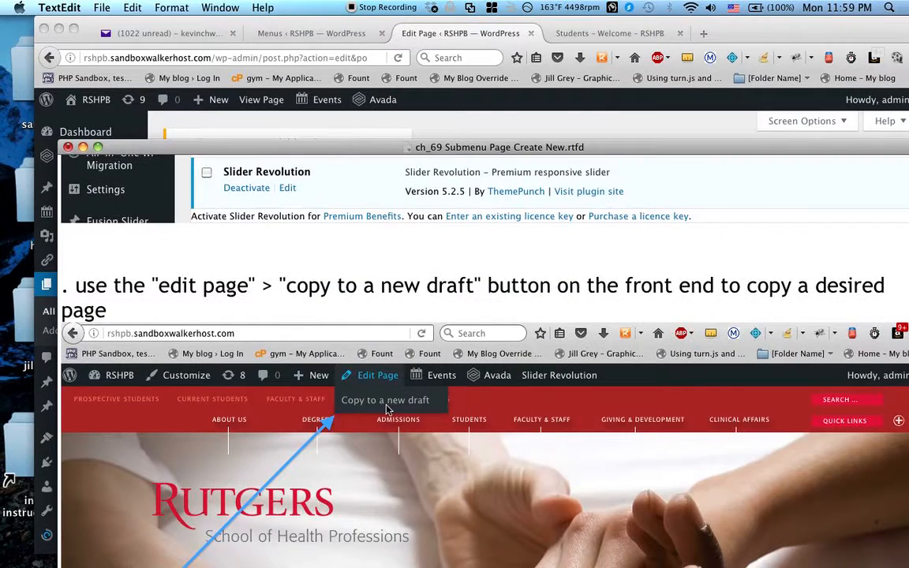
scroll(257, 260, down, 10)
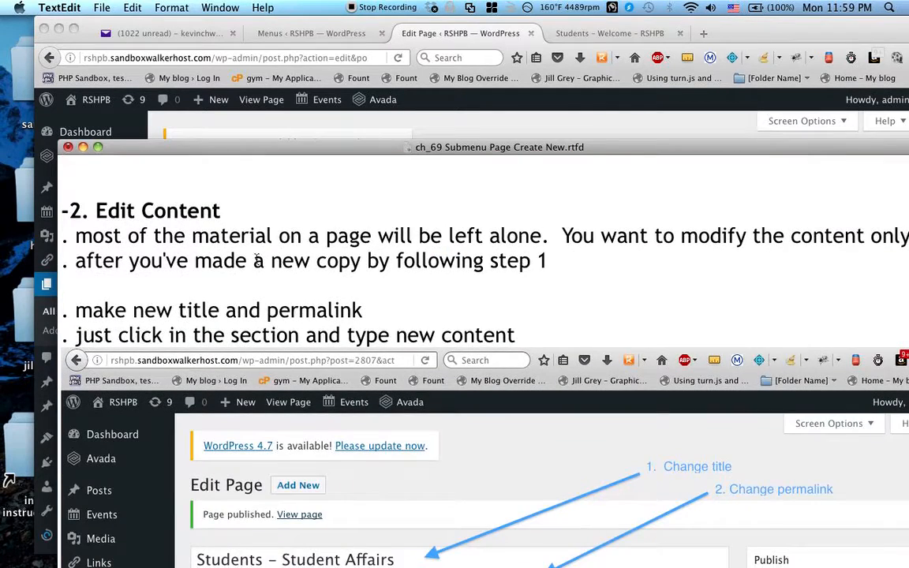
- Read the illustrated instructions for changing the title and permalink, and reposition the document window to uncover the page editor
drag(330, 149, 291, 89)
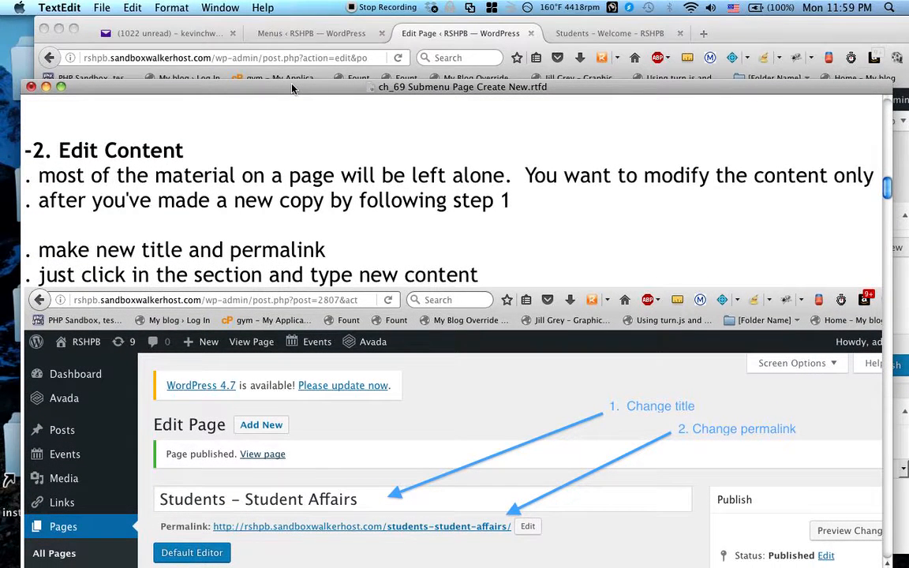
scroll(308, 234, down, 2)
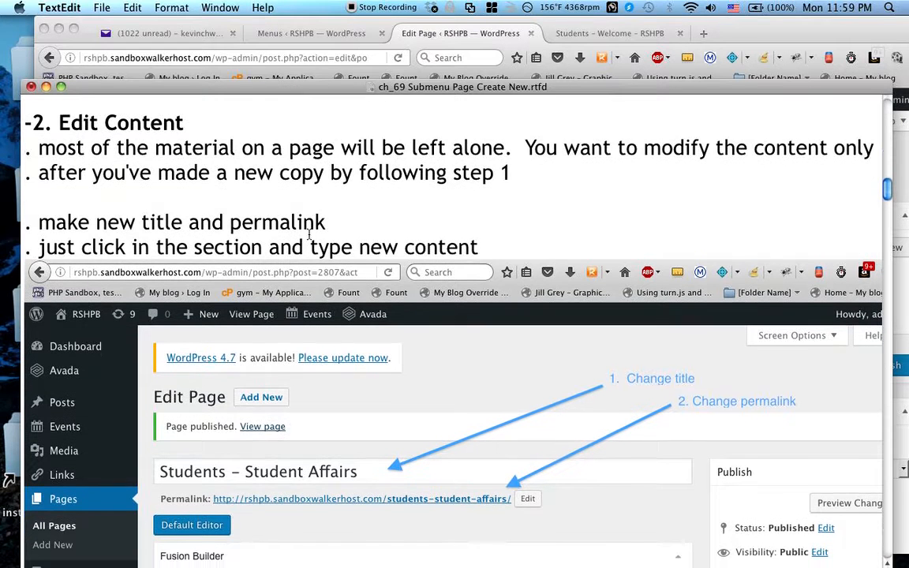
scroll(308, 234, down, 2)
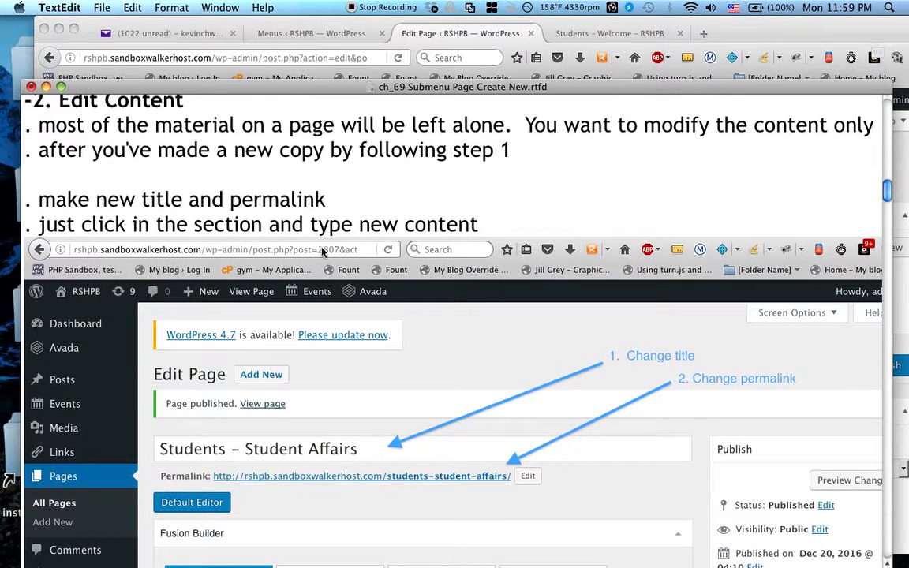
scroll(413, 198, down, 5)
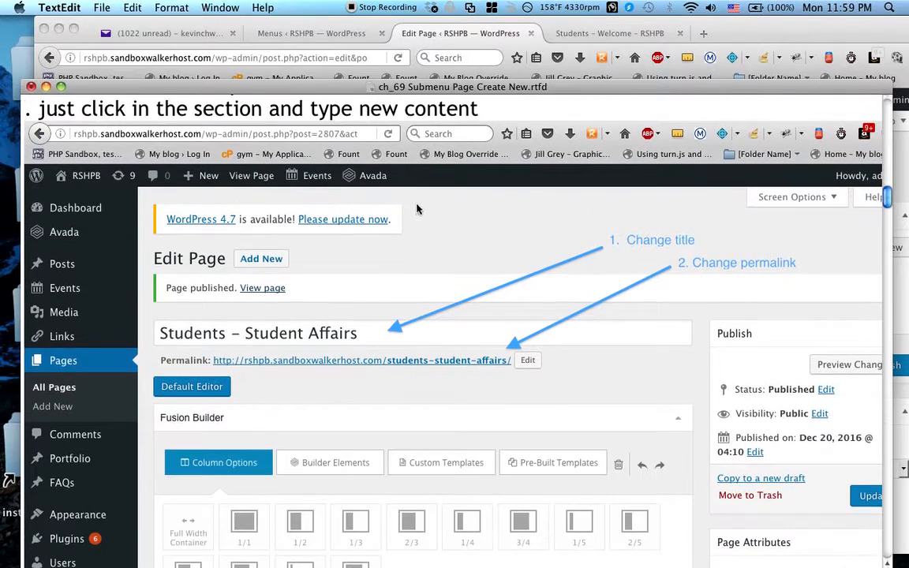
drag(574, 95, 562, 379)
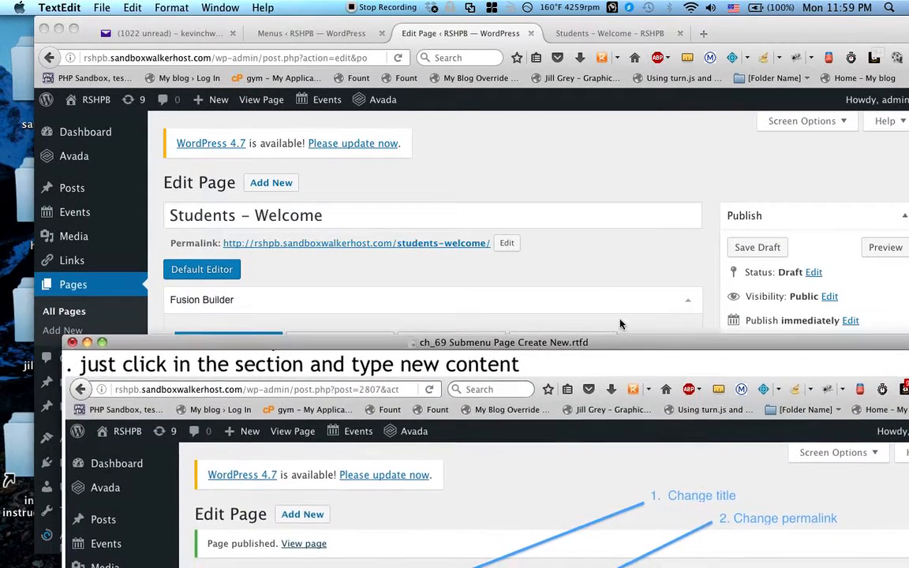
- Return to Firefox and change the draft page's title to "Students – Student Affairs"
click(551, 166)
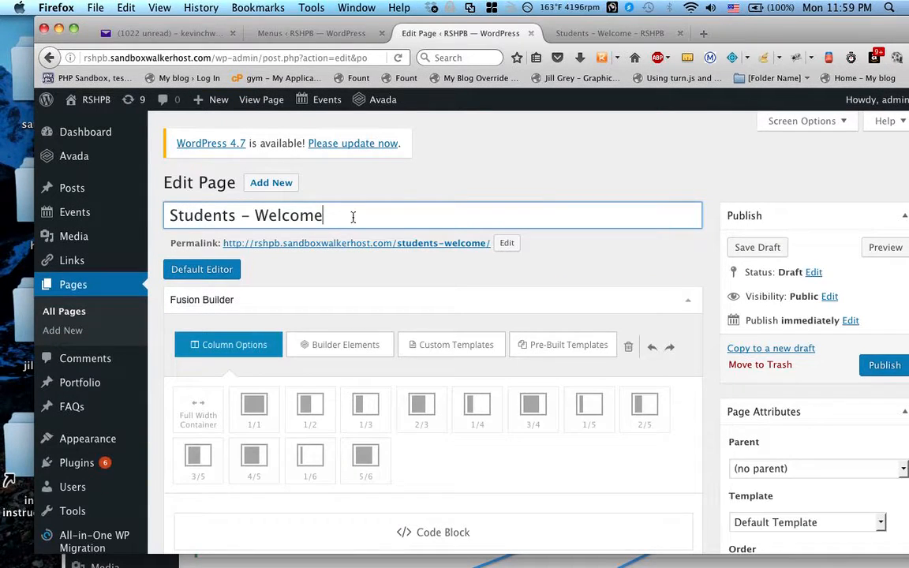
drag(348, 215, 260, 217)
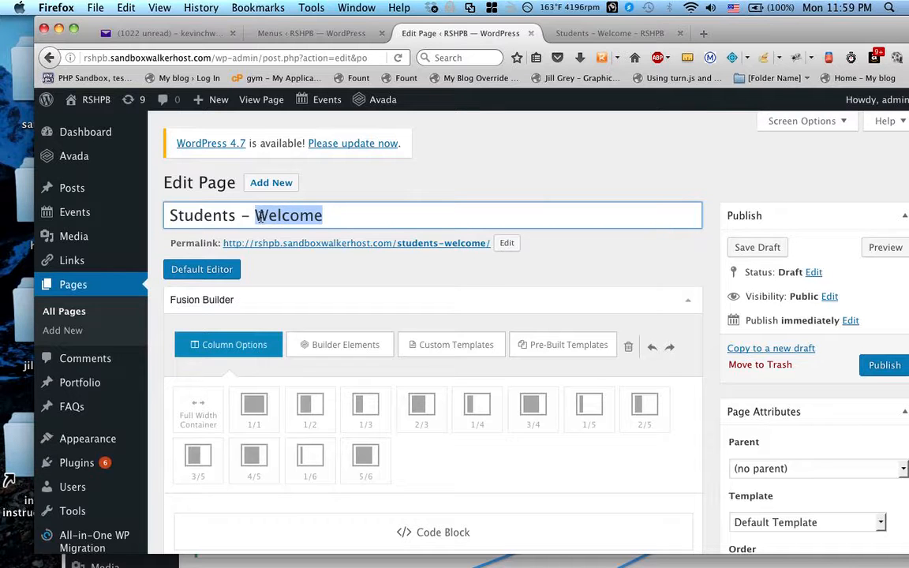
text(S)
text(n)
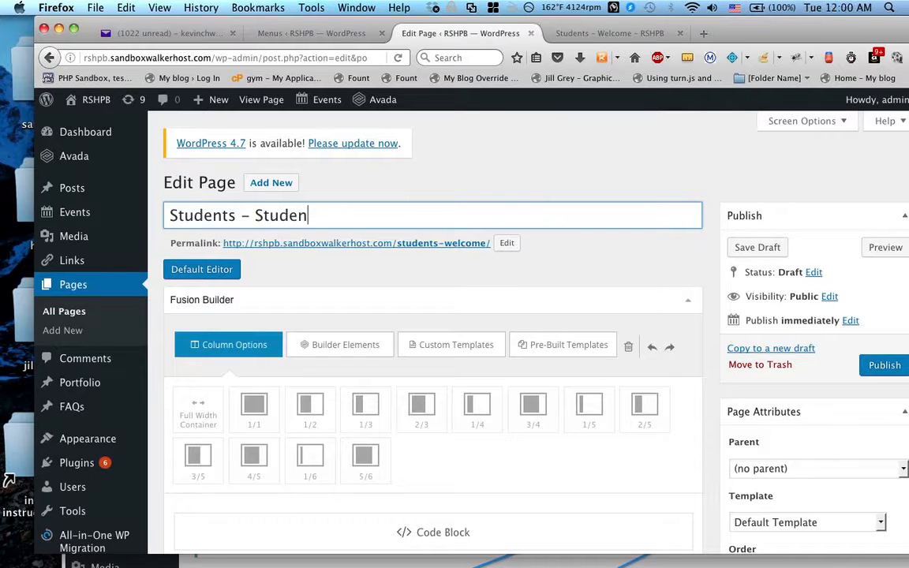
text(t Affairs)
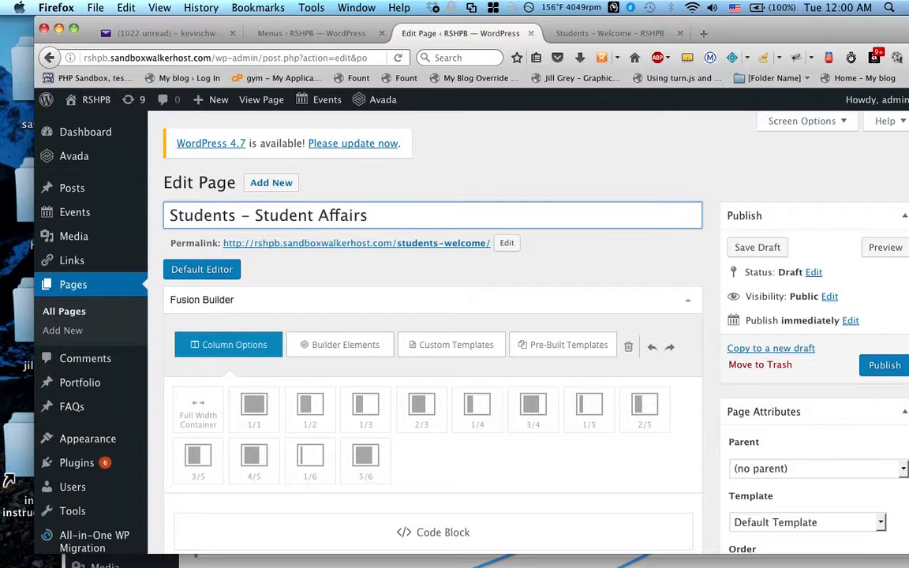
- Change the page's permalink slug to "students-student-affairs" and confirm it
click(505, 250)
drag(485, 245, 448, 245)
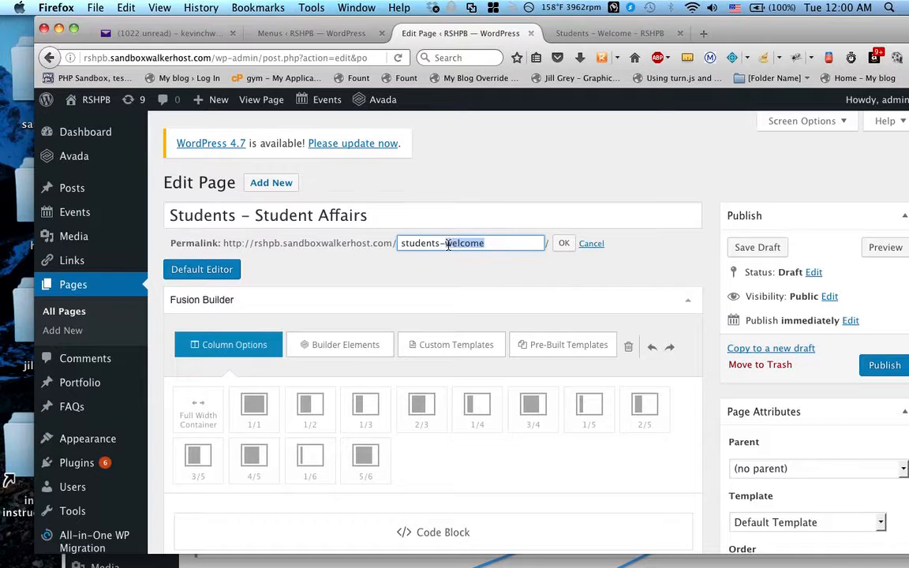
text(stude)
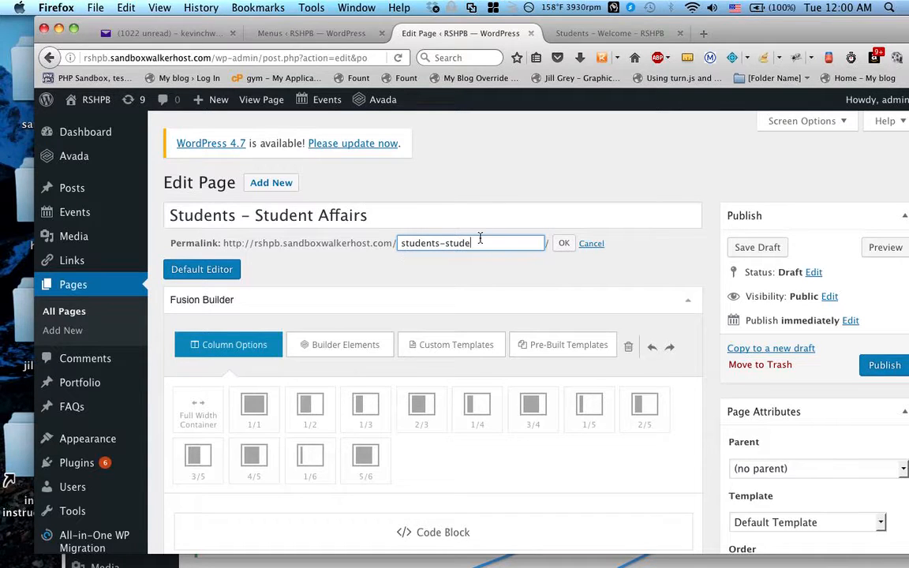
text(nt-affairs)
click(562, 246)
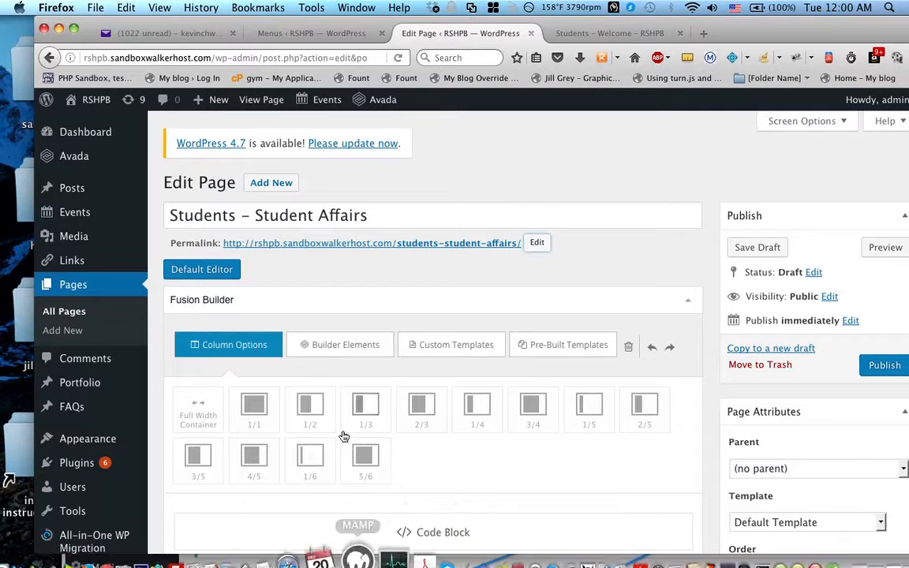
- Switch to the TextEdit instructions, enlarge their visible area and read how to edit the page's title and code block sections
click(308, 562)
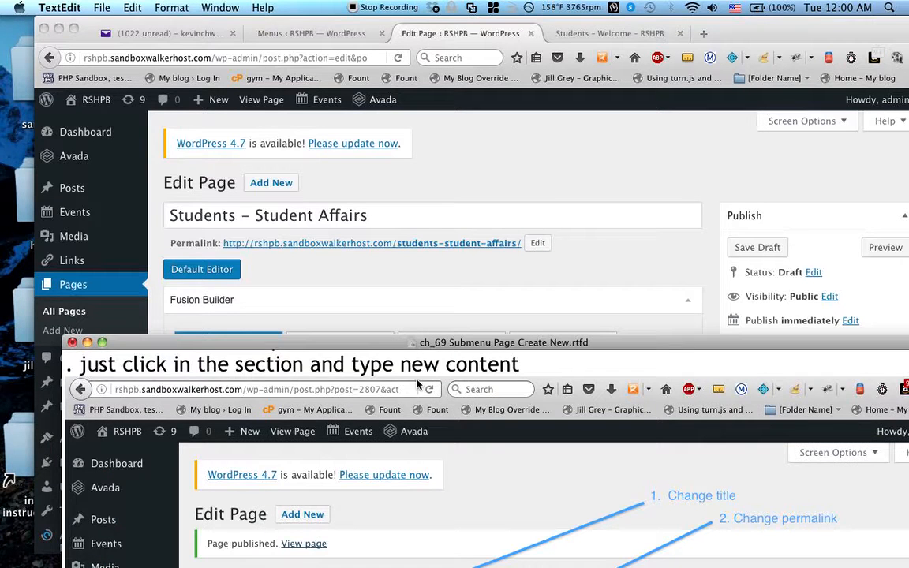
scroll(428, 412, down, 3)
scroll(428, 412, down, 5)
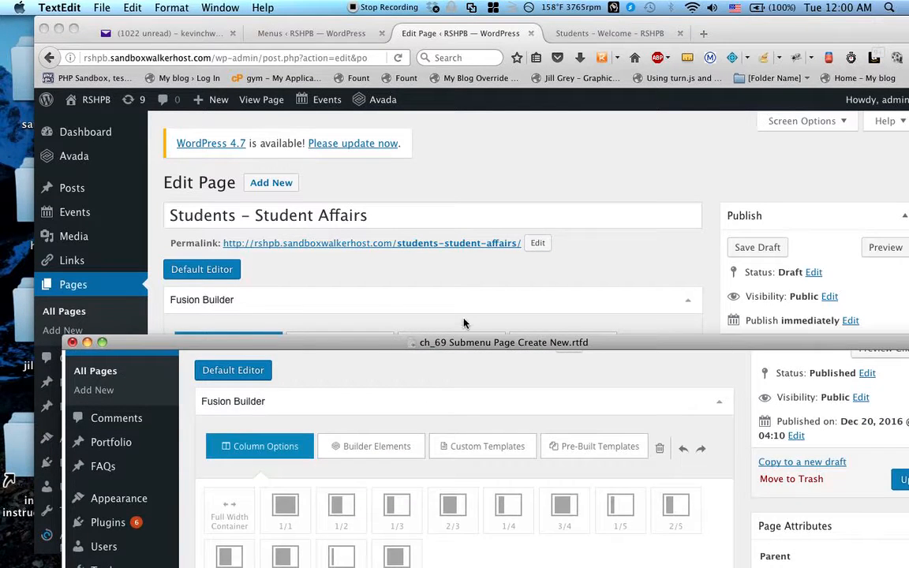
drag(387, 347, 353, 89)
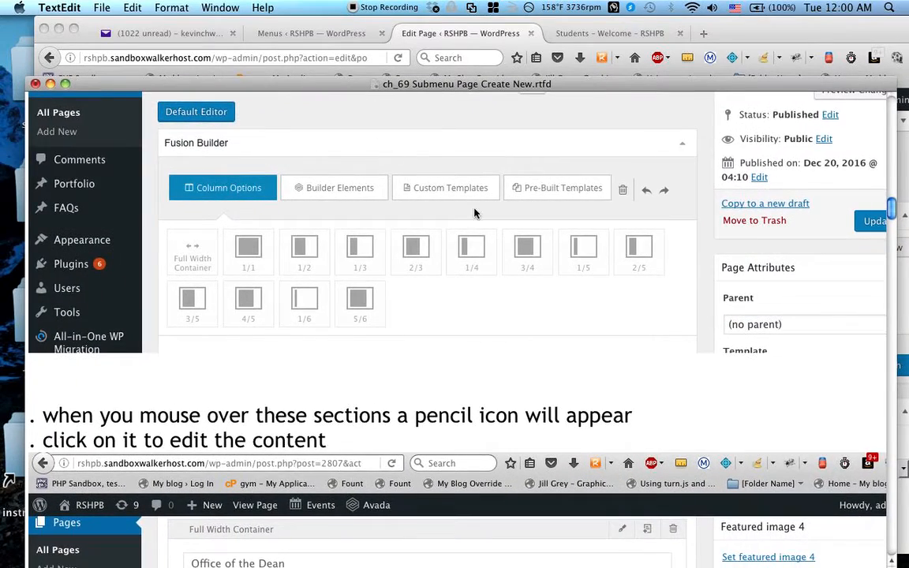
scroll(541, 246, down, 3)
scroll(541, 245, down, 5)
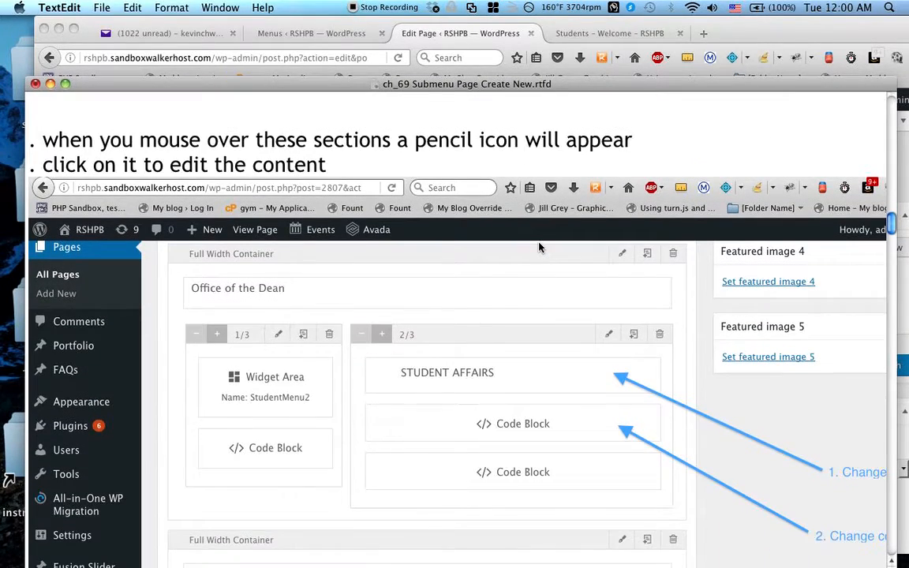
scroll(539, 246, down, 2)
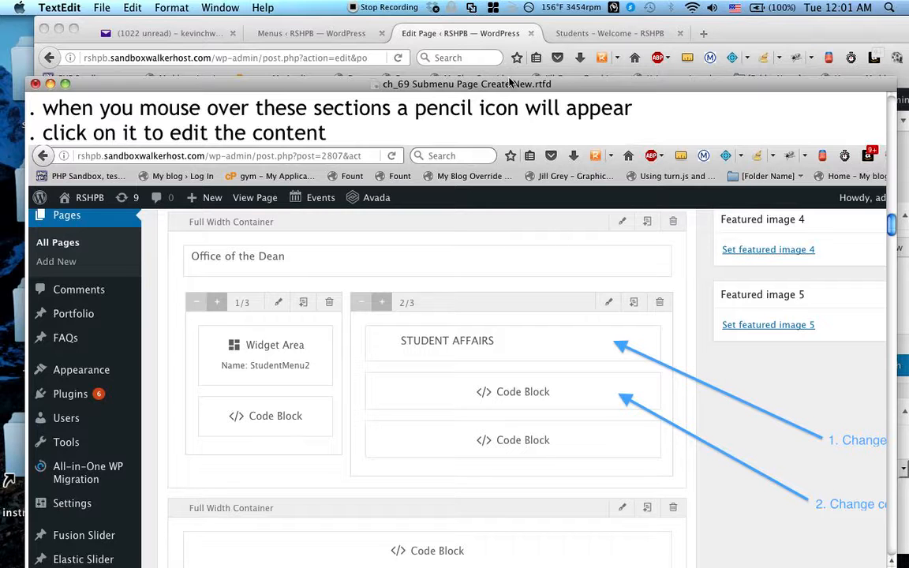
- Return to the draft in Firefox and locate the STUDENTS heading element in Fusion Builder, comparing the layout with the live Students page
drag(510, 84, 514, 212)
click(533, 142)
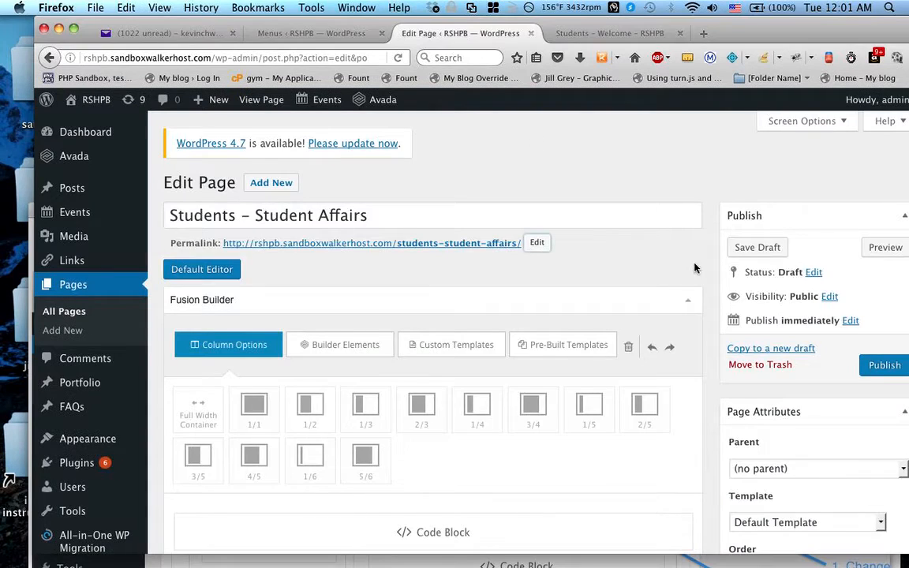
scroll(645, 255, down, 10)
scroll(645, 255, up, 2)
scroll(639, 263, down, 6)
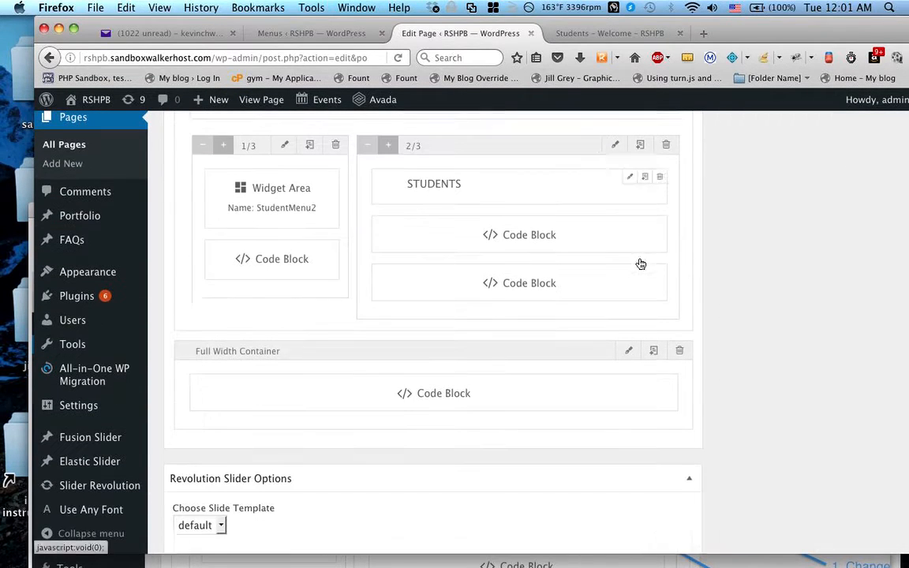
click(597, 35)
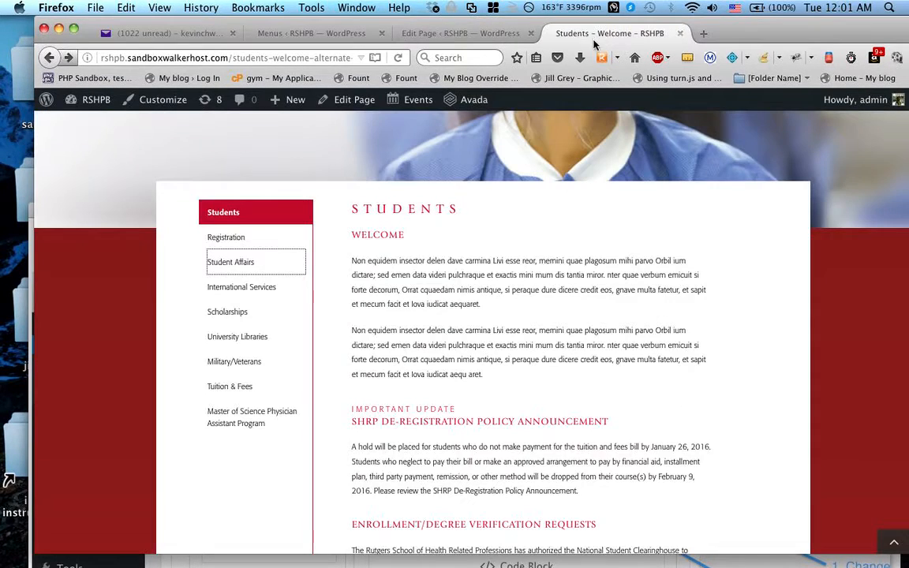
click(494, 37)
scroll(597, 253, up, 3)
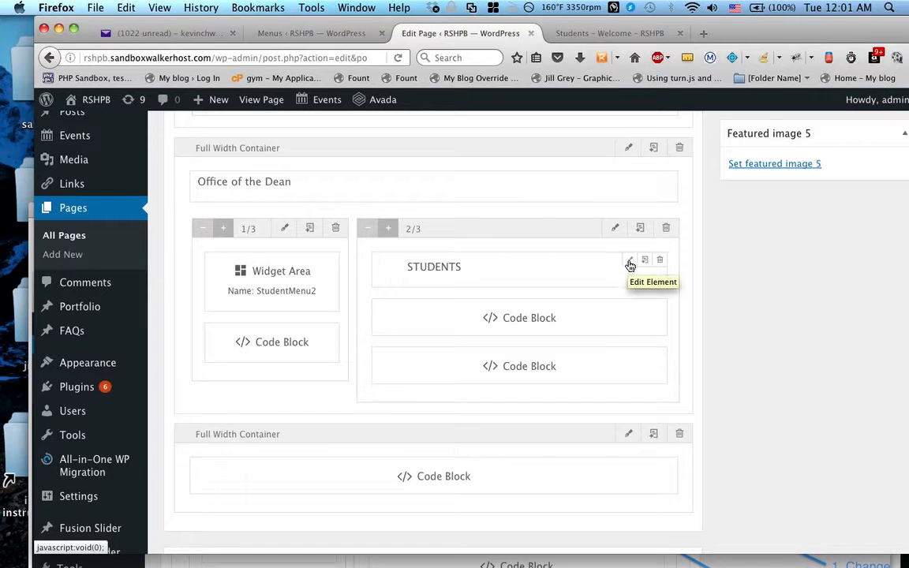
- Change the STUDENTS title element's text to "STUDENT AFFAIRS" and save the element
click(629, 265)
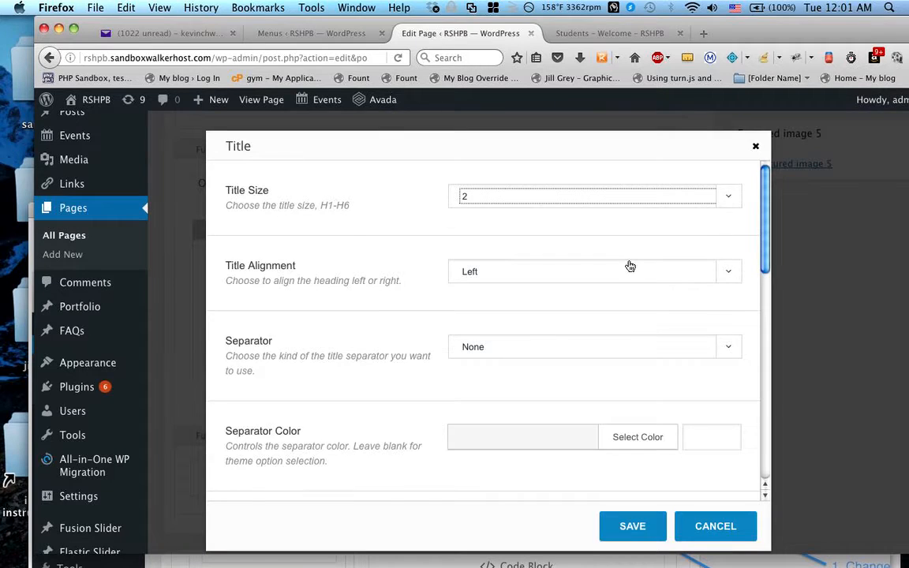
scroll(630, 265, down, 10)
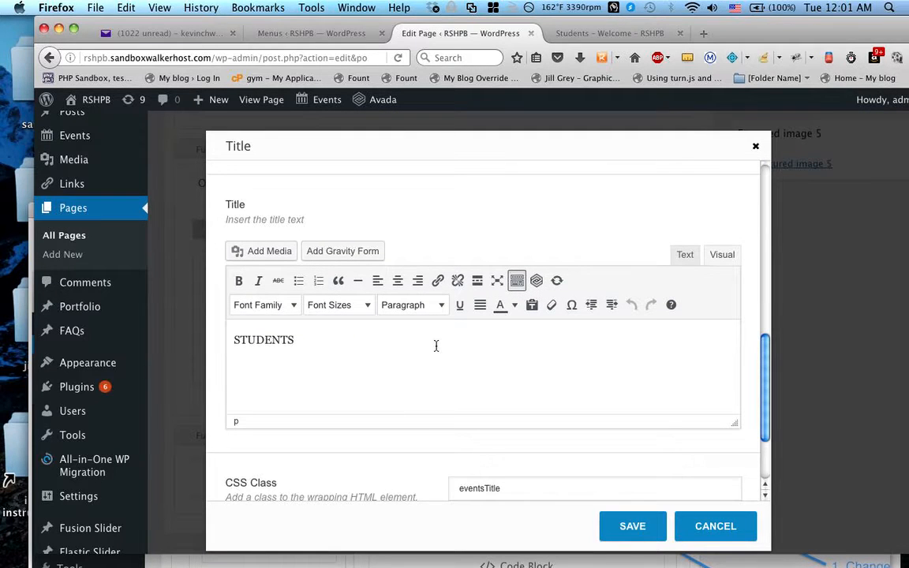
key(BackSpace)
text(AFFAIRS)
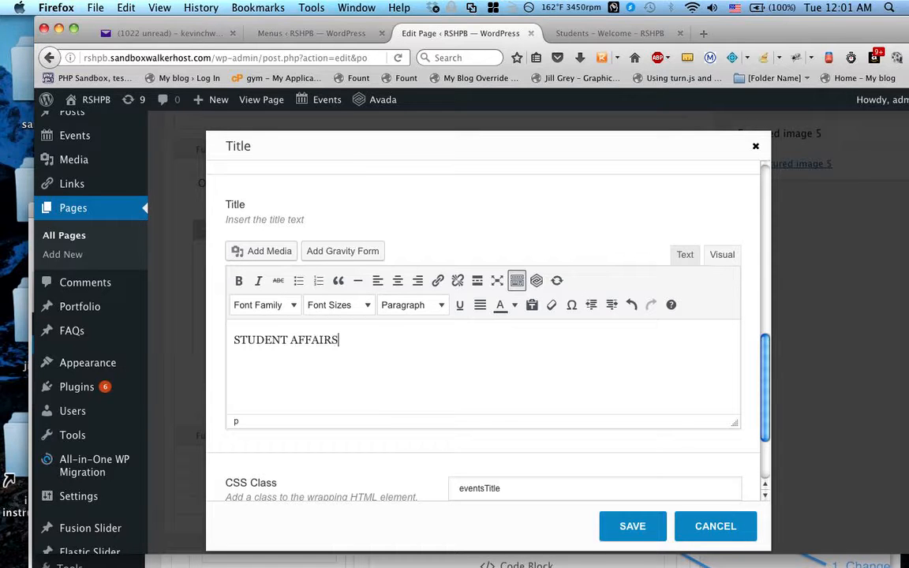
scroll(734, 366, down, 2)
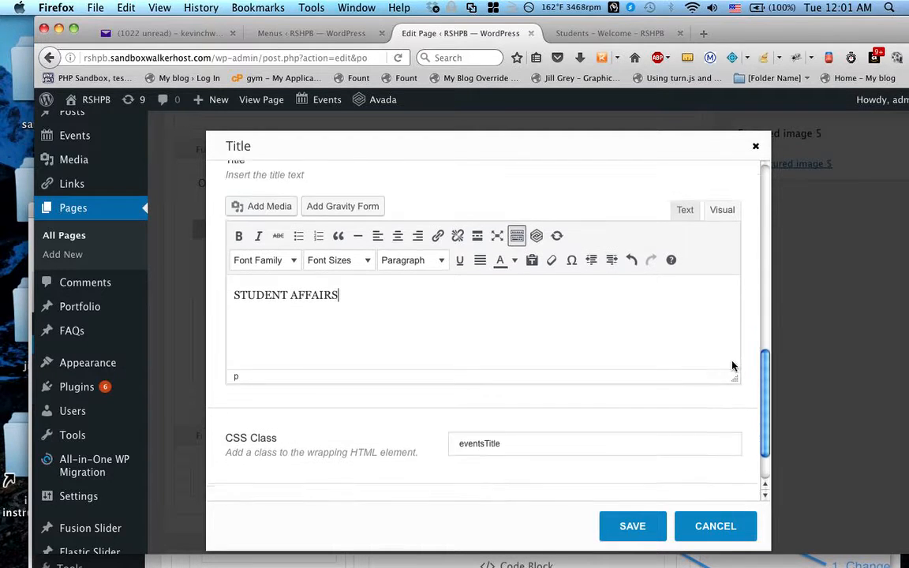
scroll(733, 365, down, 4)
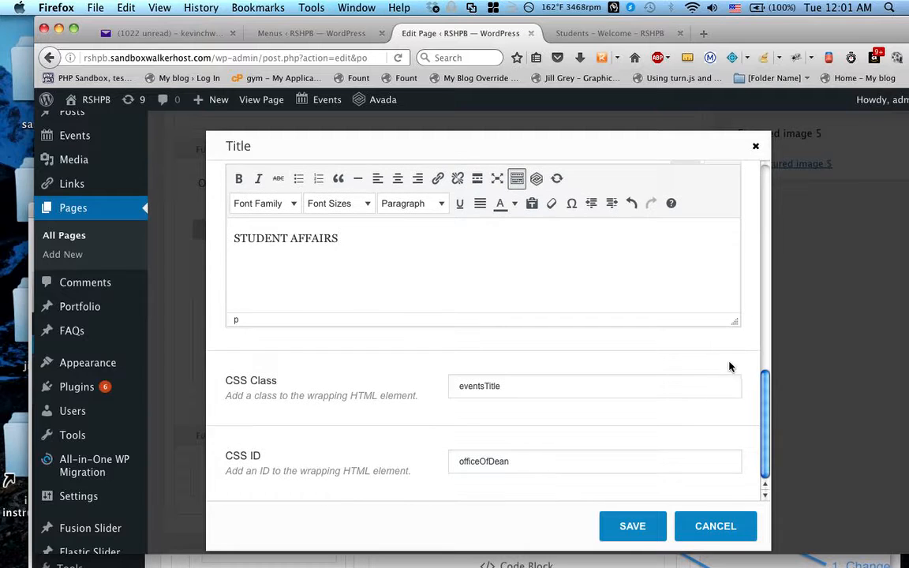
click(651, 533)
- Open the code block directly below the STUDENT AFFAIRS title, enlarge its code area and match its WELCOME heading with the live Students page
scroll(691, 342, down, 5)
scroll(691, 342, down, 9)
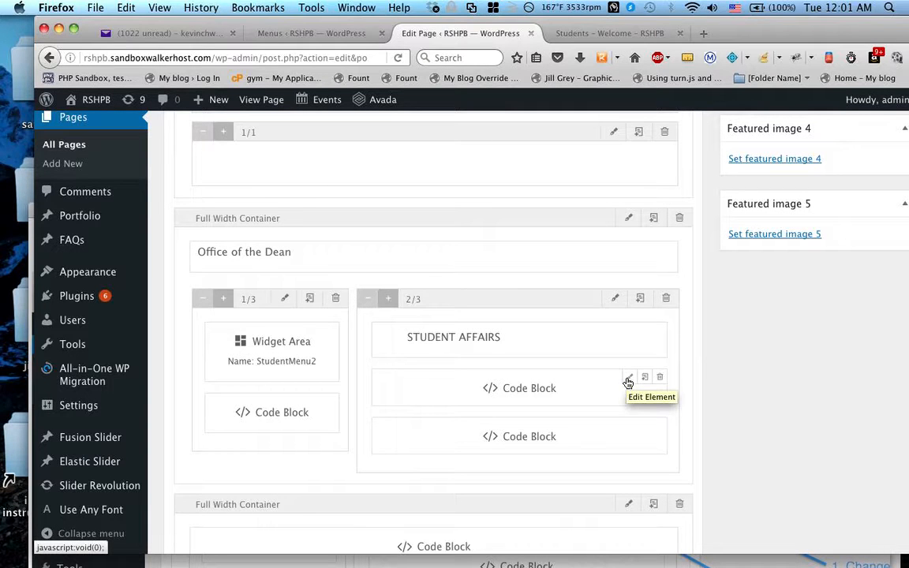
click(628, 381)
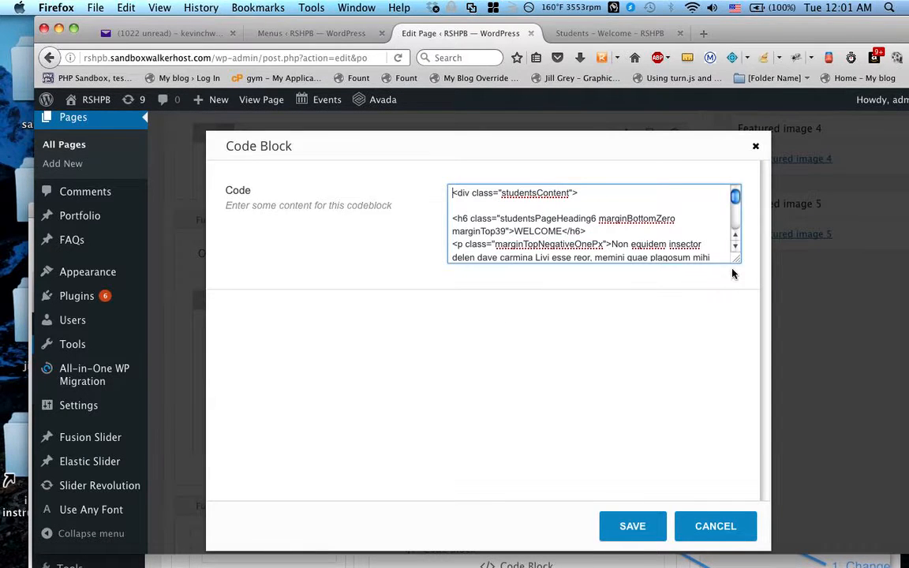
drag(735, 259, 735, 492)
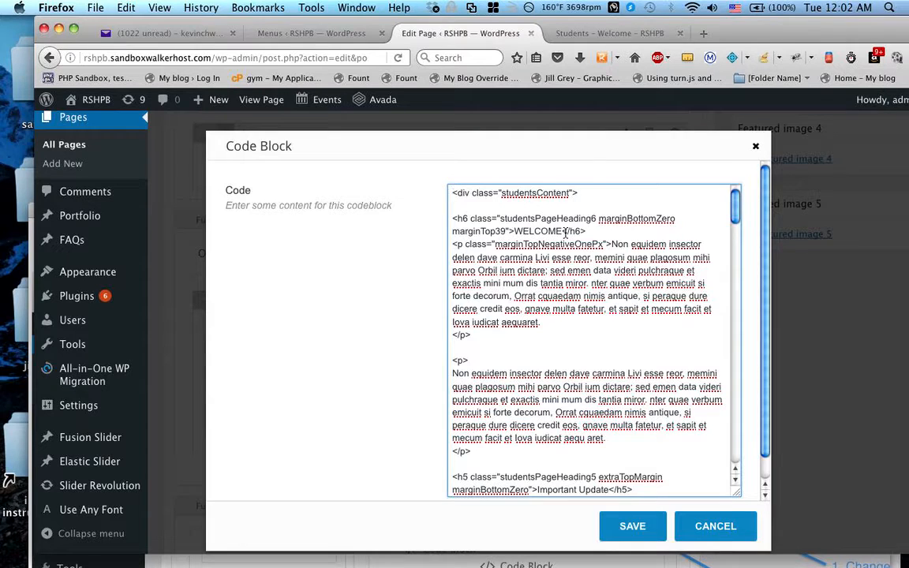
click(543, 34)
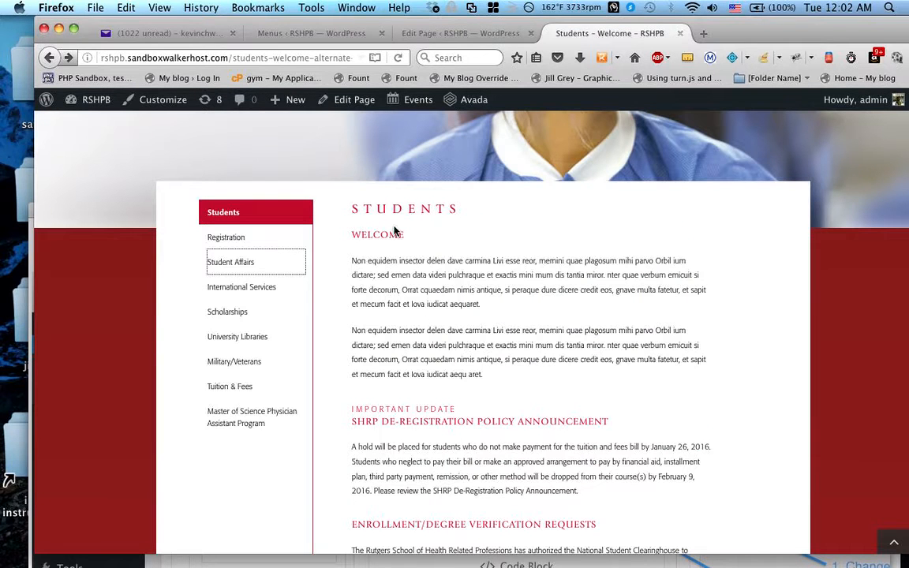
drag(410, 236, 361, 235)
click(442, 35)
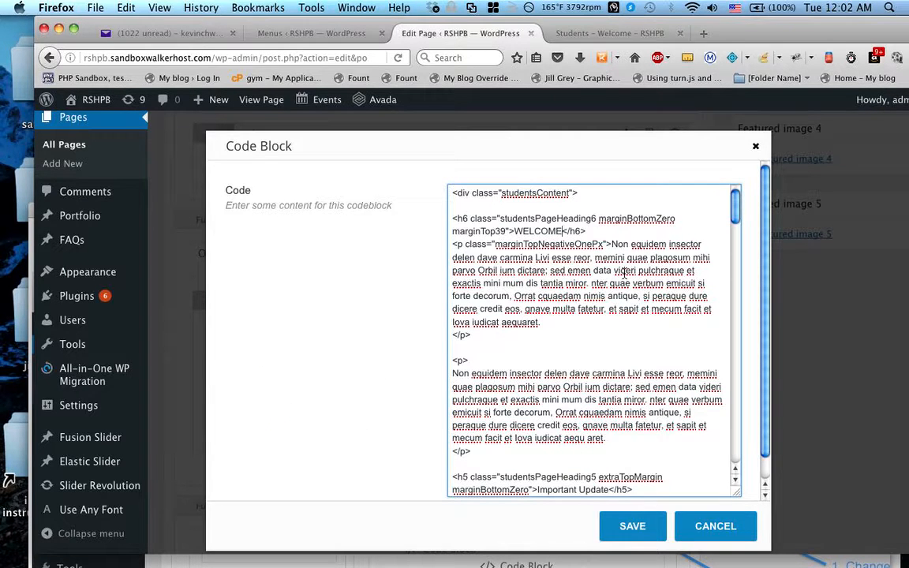
- Extend the h6 heading text in the code block to "WELCOME STUDENT AFFAIRS"
text(FOR)
key(BackSpace)
key(BackSpace)
key(BackSpace)
key(BackSpace)
text(STUDENT AFFAIRS)
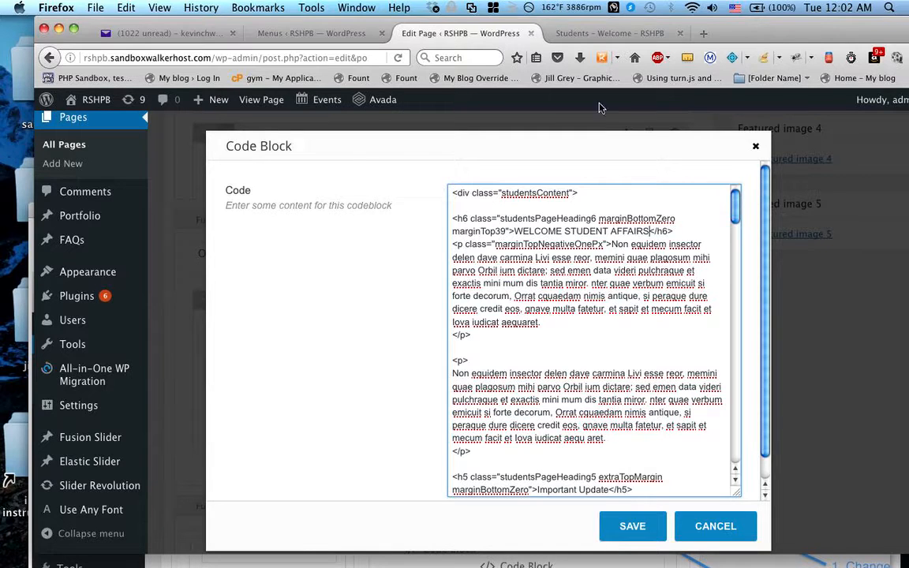
- Load the BBC homepage in a new browser tab and open the business article "Italy seeks €20bn to support banks"
click(703, 33)
text(bbc)
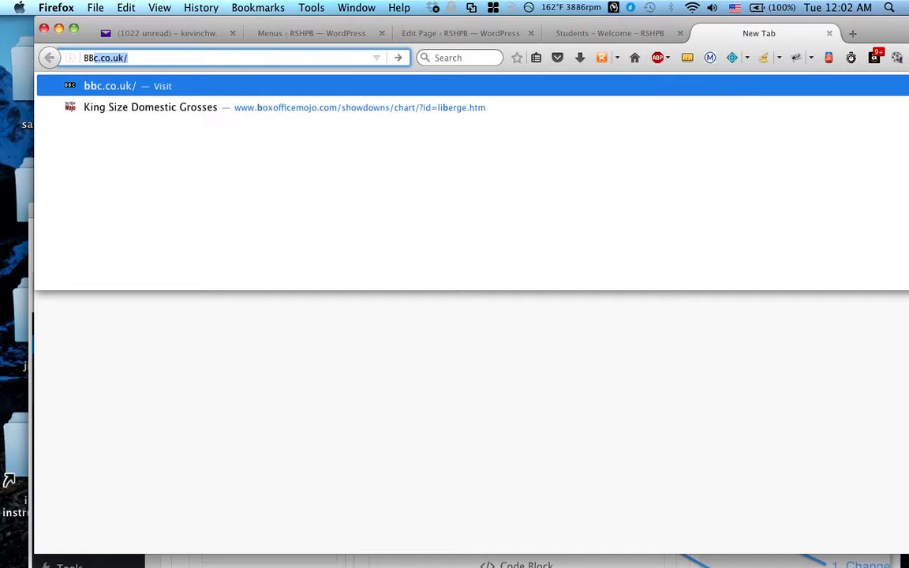
key(Return)
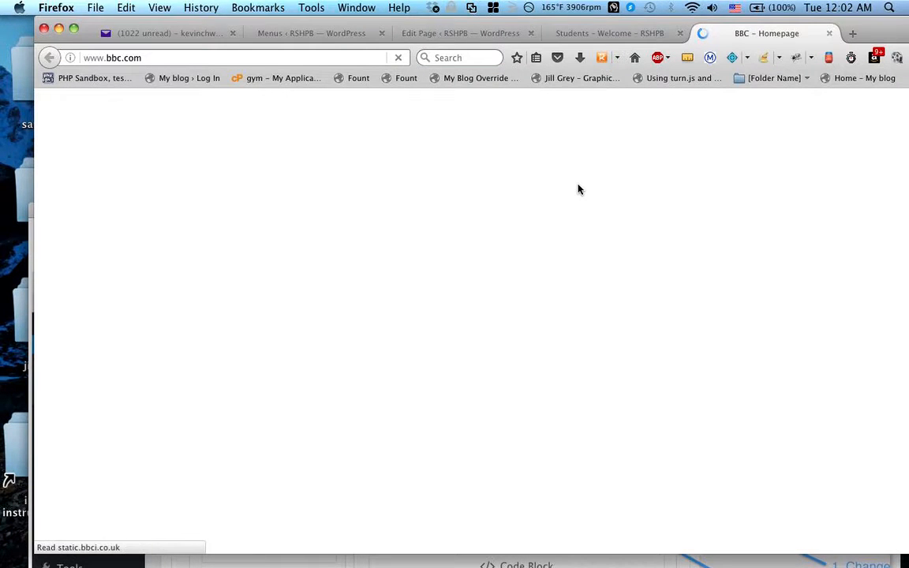
scroll(609, 225, down, 10)
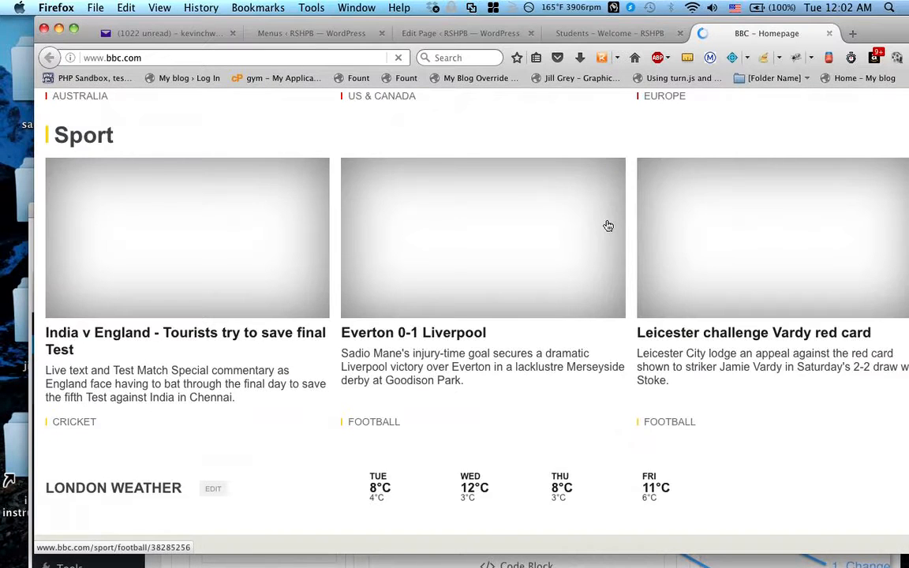
scroll(600, 229, down, 5)
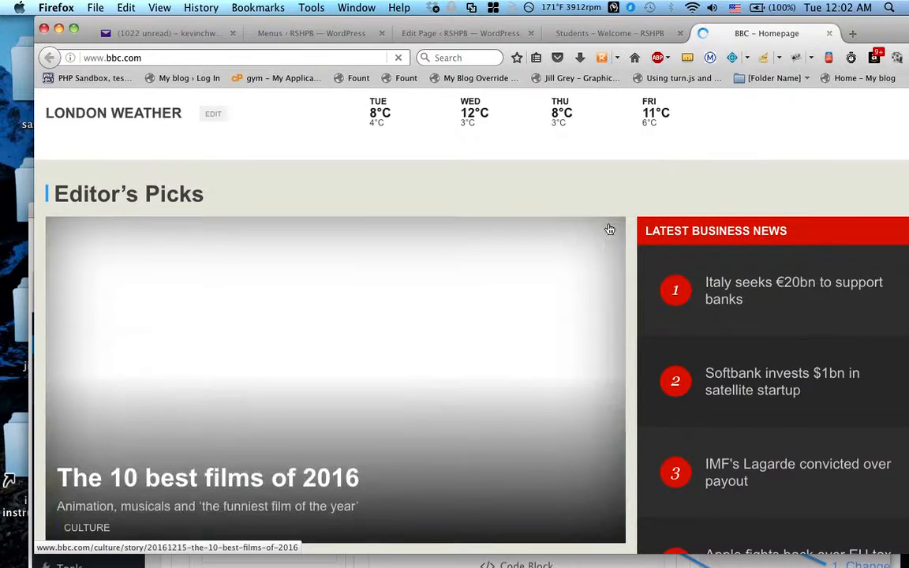
click(739, 297)
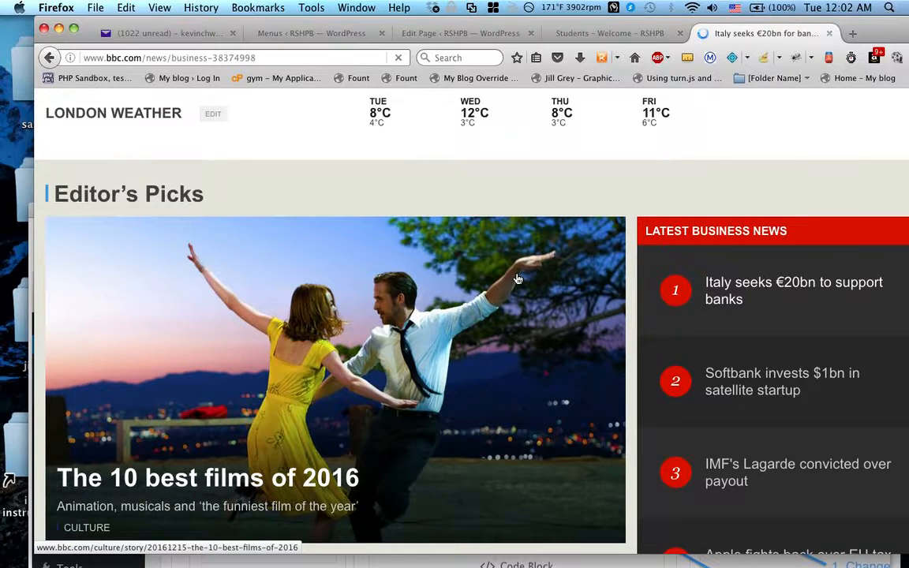
- Copy the article's paragraph about the Italian Prime Minister and private investors' losses under EU bailout rules
scroll(516, 277, down, 10)
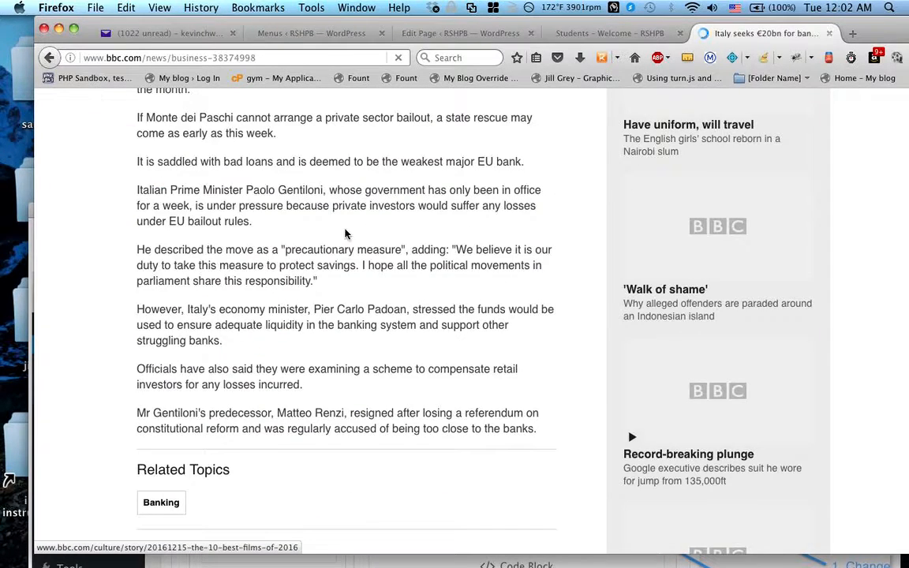
drag(252, 222, 136, 189)
key(super+c)
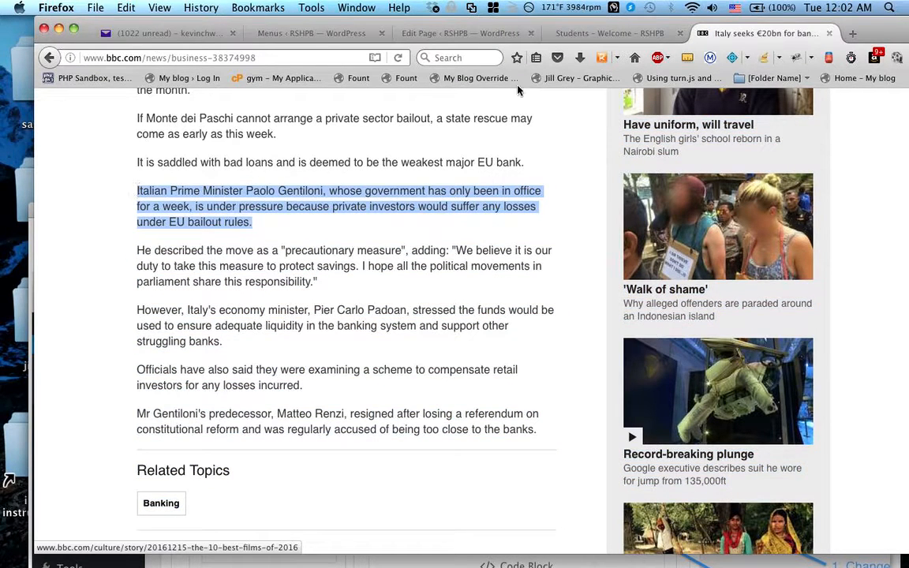
- Return to the code block, replace the first paragraph's placeholder text with the copied BBC paragraph and start it on its own line
click(568, 34)
click(485, 32)
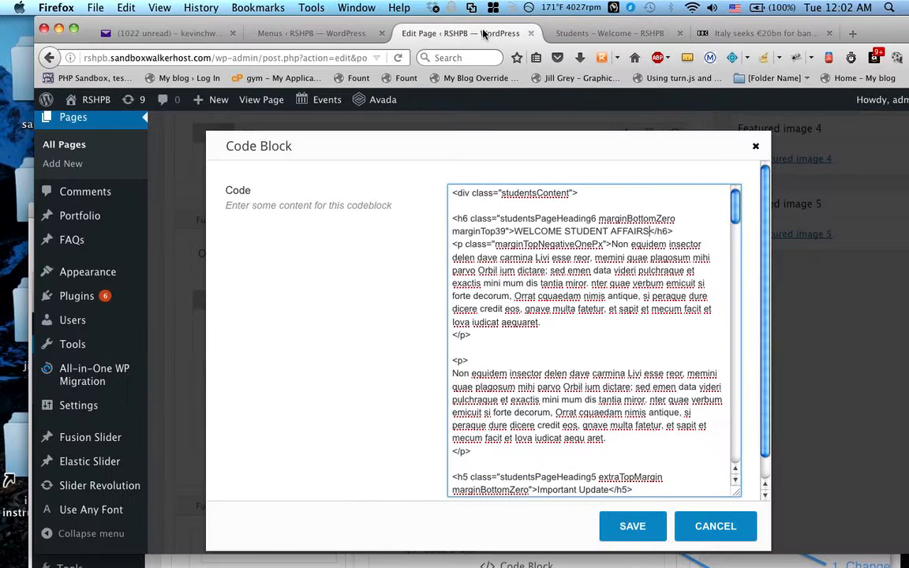
drag(541, 322, 612, 245)
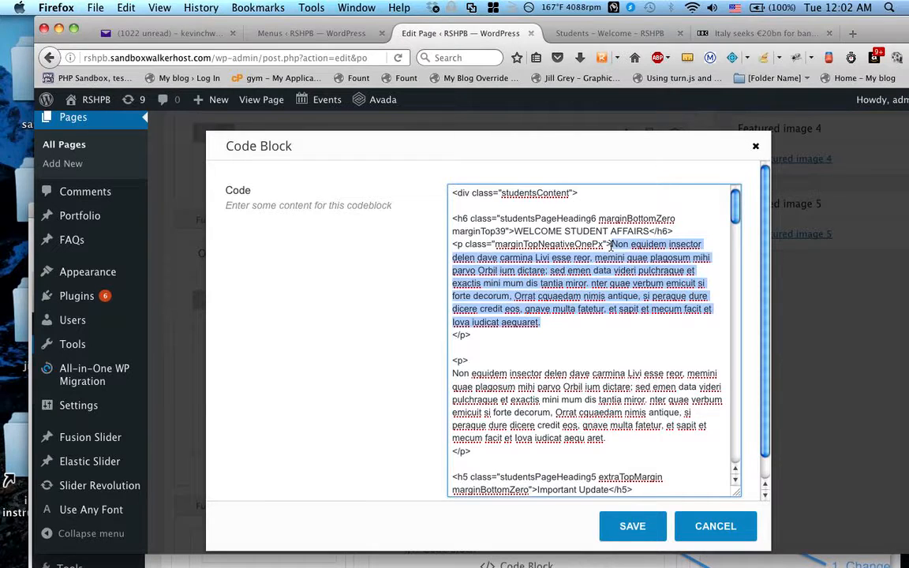
key(super+v)
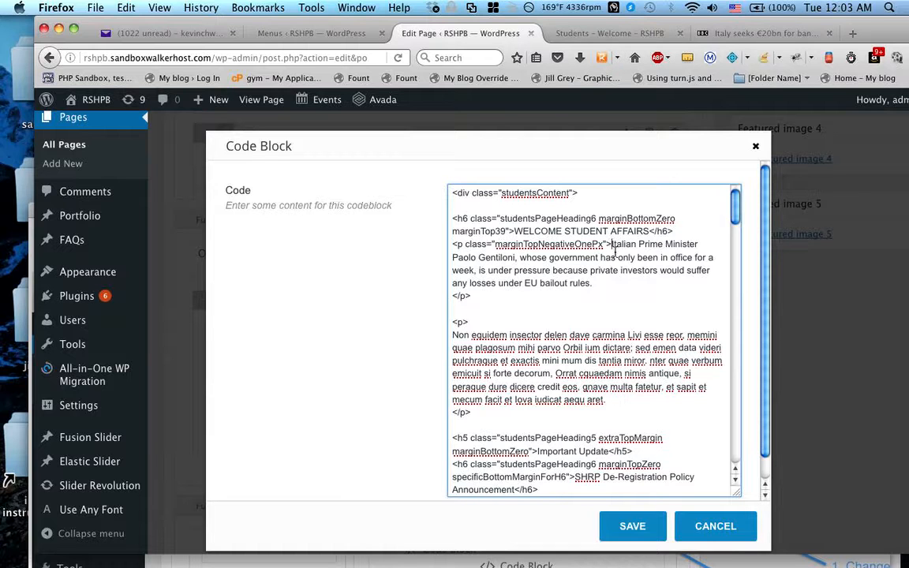
key(Return)
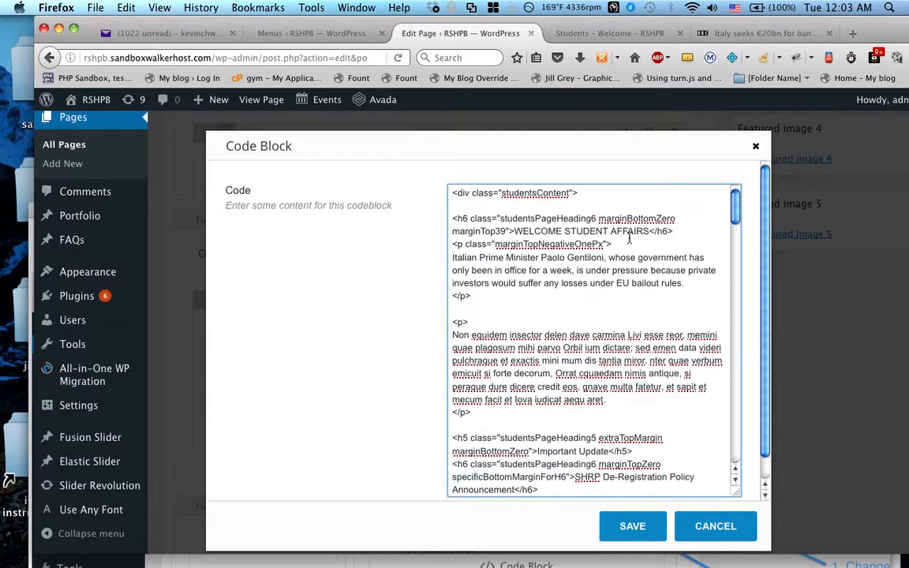
- Examine how the opening and closing p and h6 tags enclose the two paragraphs and the welcome heading in the code
drag(684, 283, 446, 256)
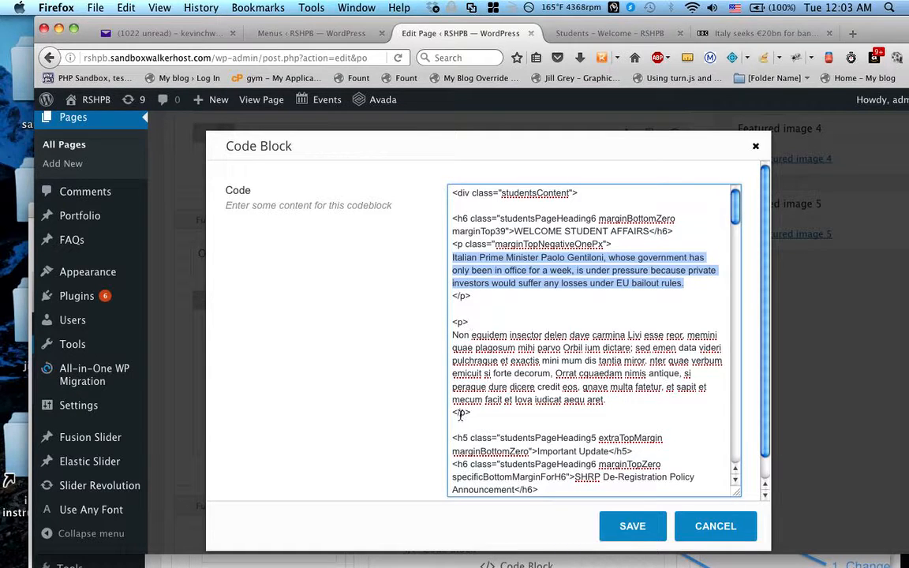
drag(471, 412, 463, 335)
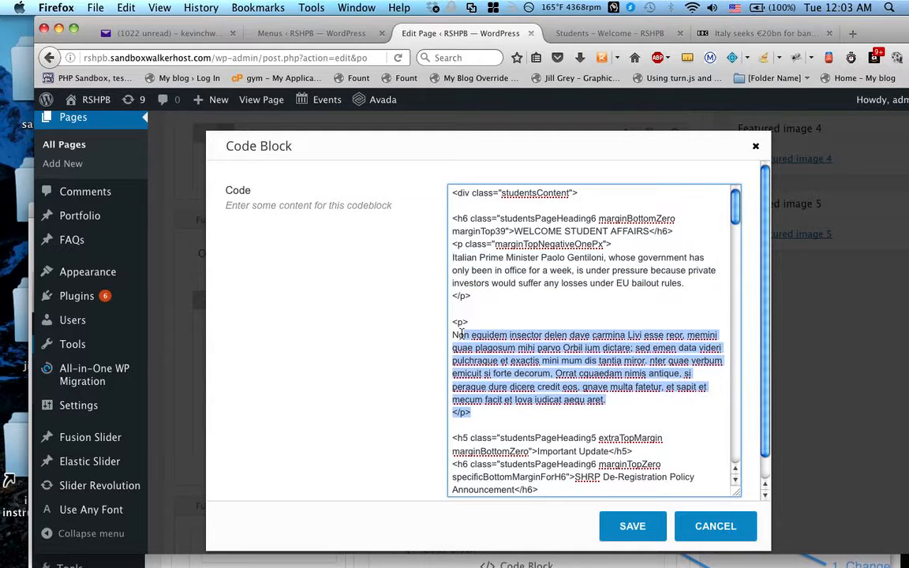
click(560, 386)
drag(624, 399, 426, 315)
click(494, 325)
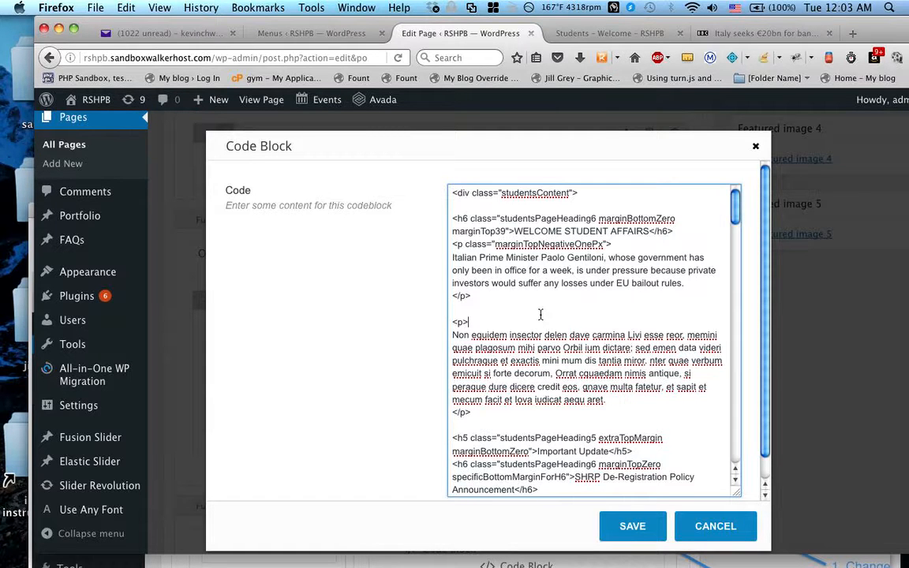
drag(473, 328, 452, 325)
drag(473, 413, 451, 413)
scroll(643, 347, down, 2)
scroll(643, 347, up, 2)
drag(647, 231, 525, 233)
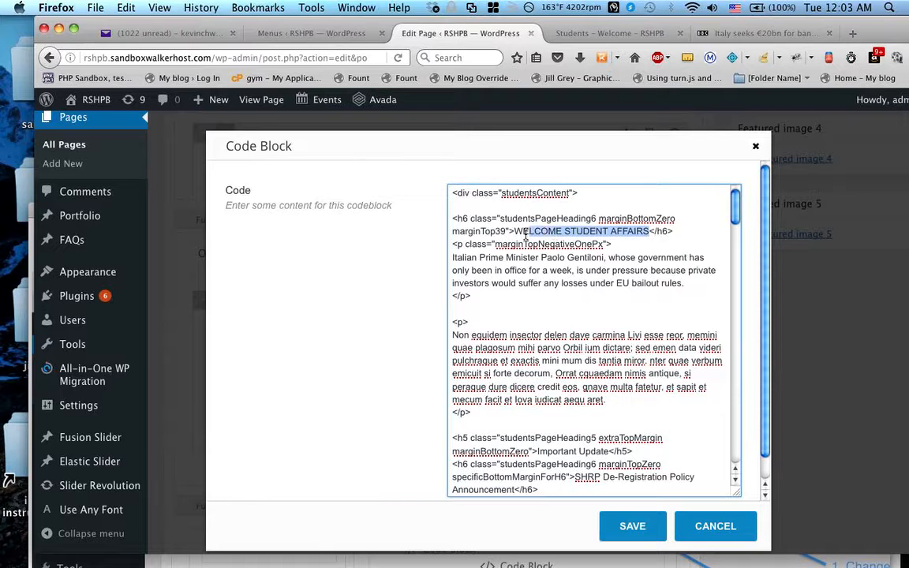
double_click(463, 219)
drag(676, 233, 655, 235)
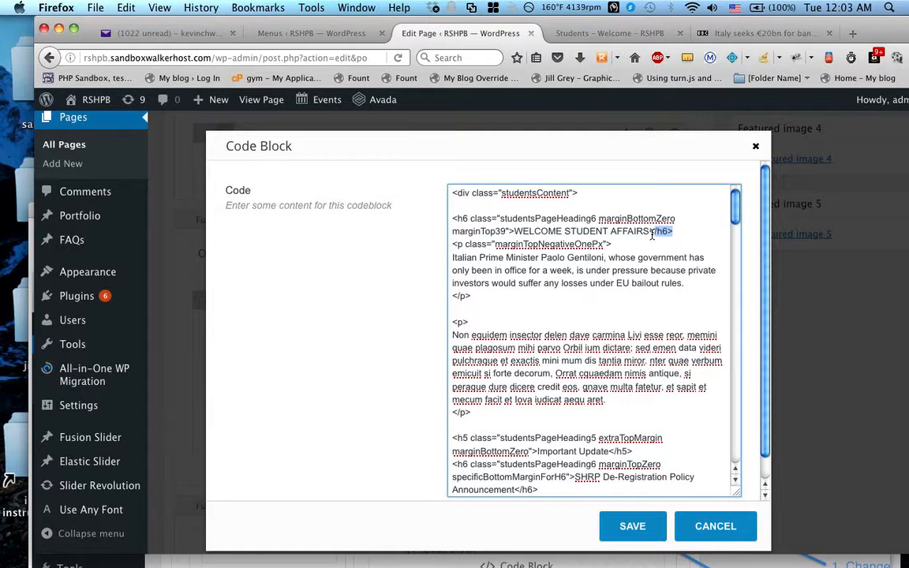
click(639, 243)
- Compare the code's Important Update section with the live Students page and review the remaining sections of that page
scroll(573, 298, down, 5)
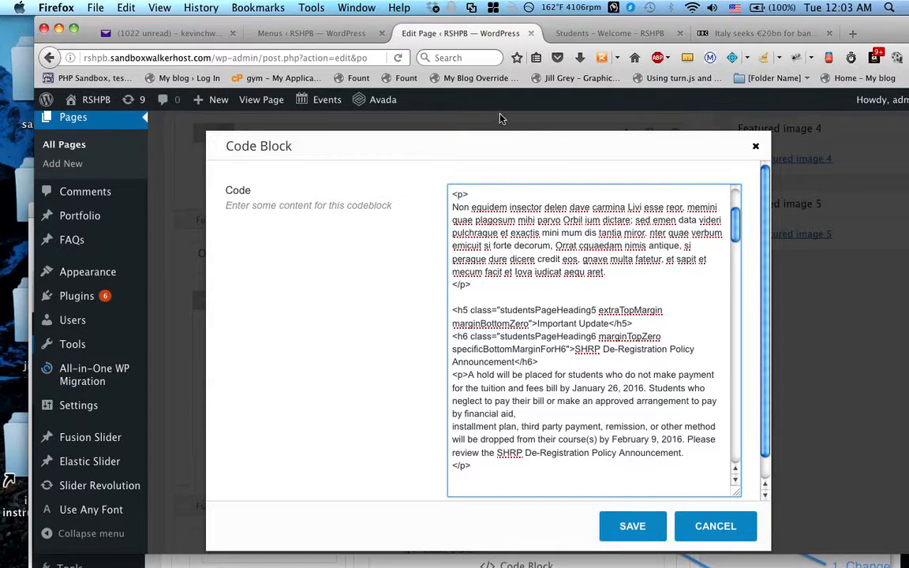
click(608, 33)
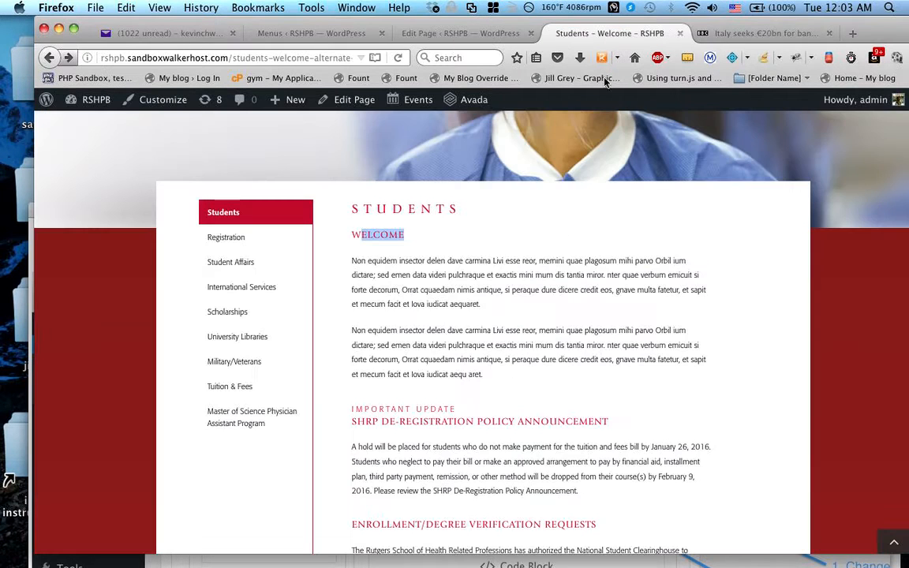
scroll(489, 361, down, 2)
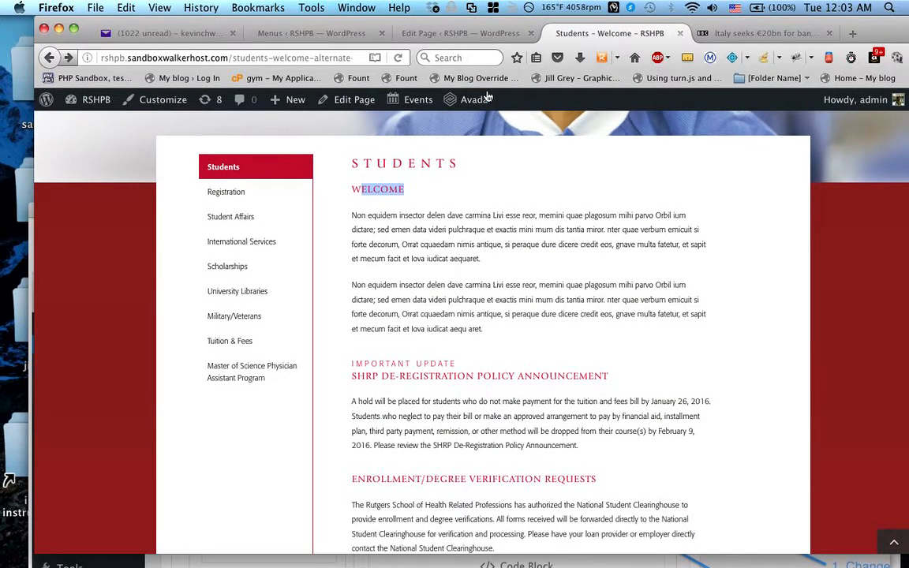
click(427, 29)
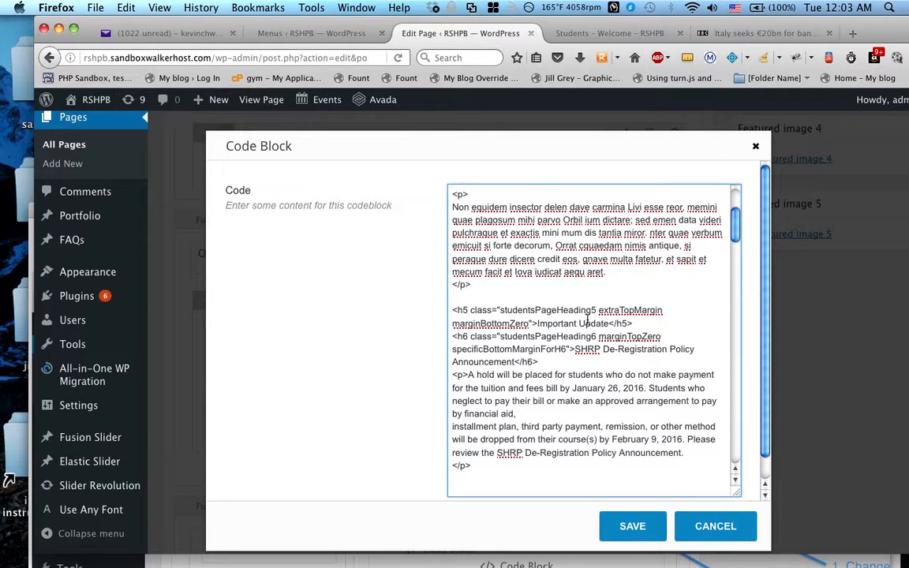
drag(608, 324, 543, 326)
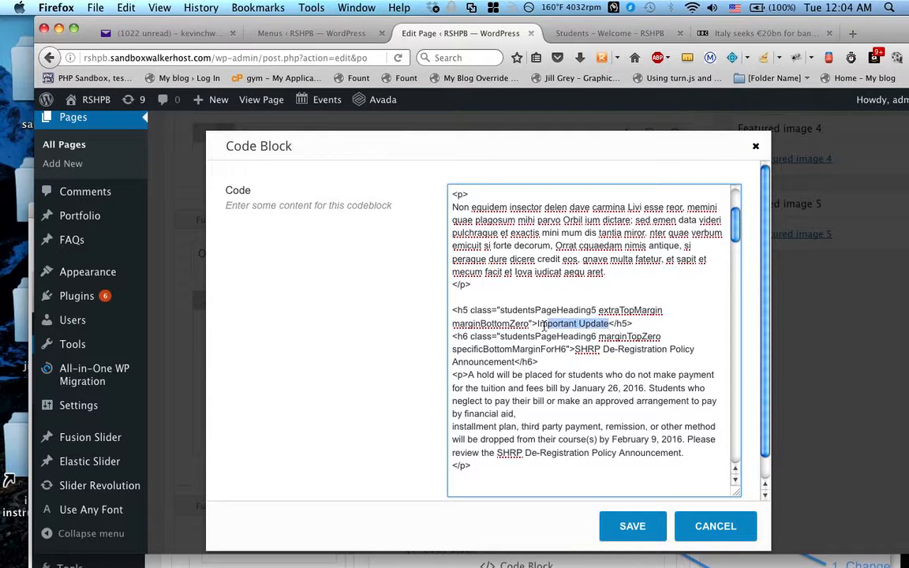
click(576, 33)
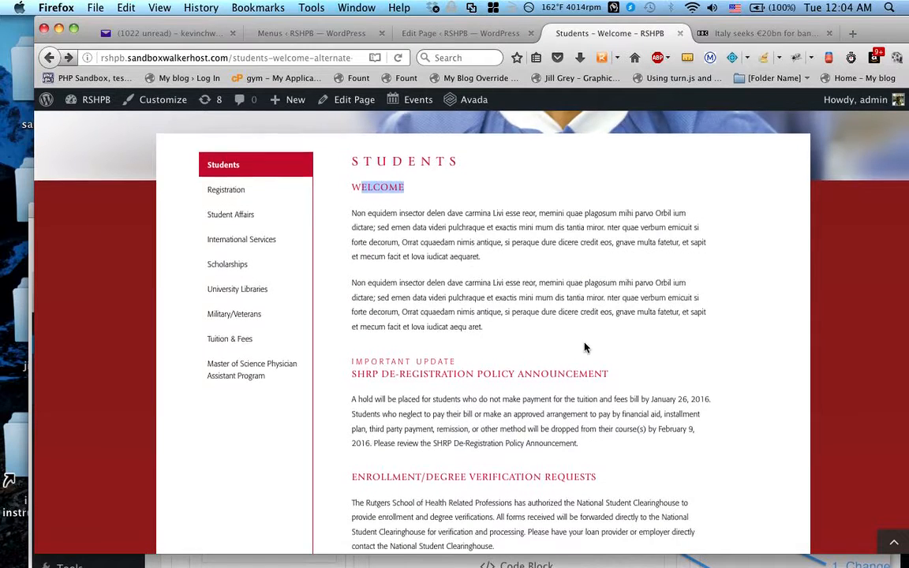
scroll(584, 349, down, 3)
scroll(604, 392, down, 10)
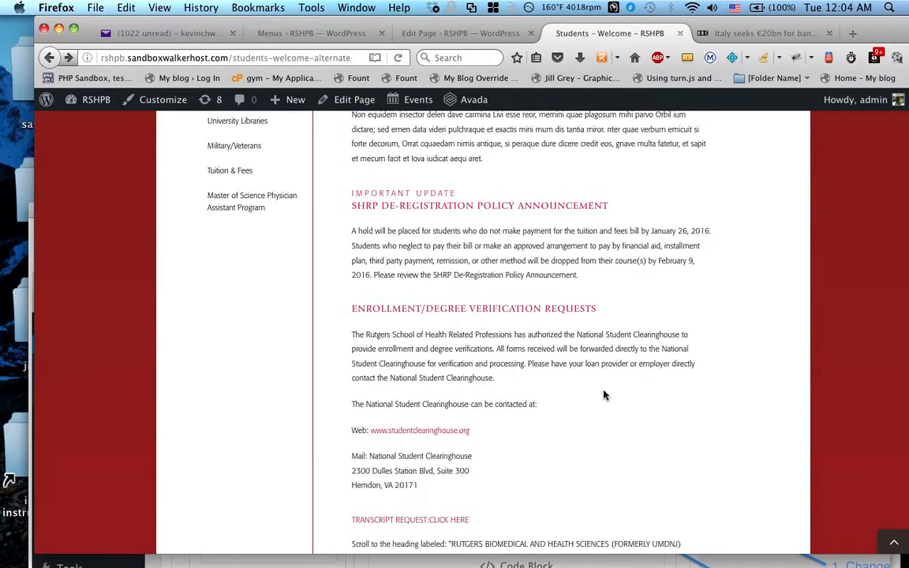
scroll(603, 392, down, 19)
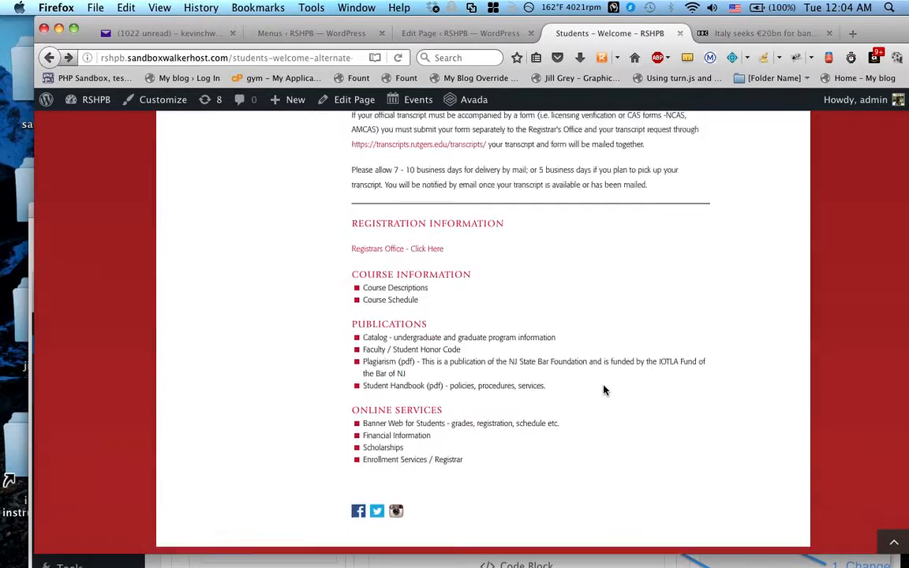
- Review the live Students page from the Welcome heading through the Registration, Course Information and Publications sections
scroll(603, 390, up, 20)
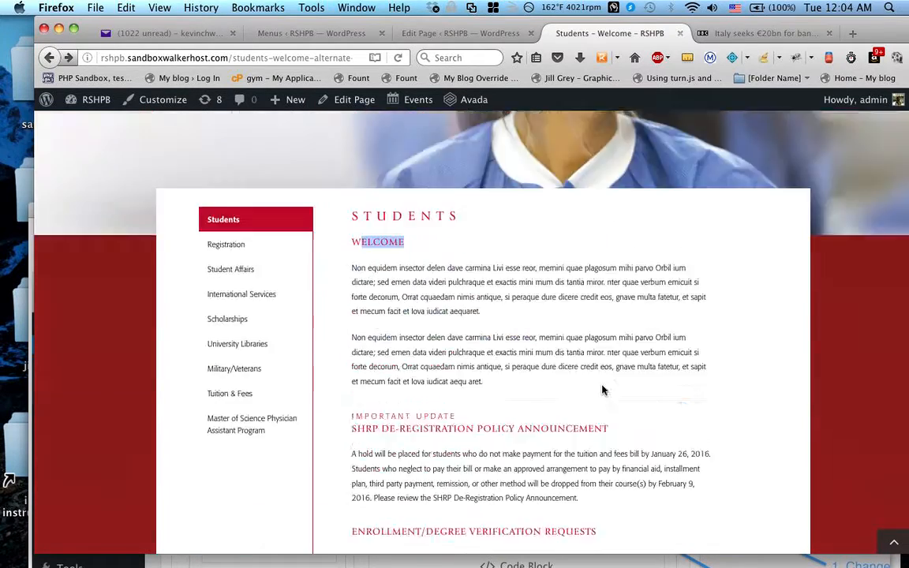
scroll(603, 387, down, 2)
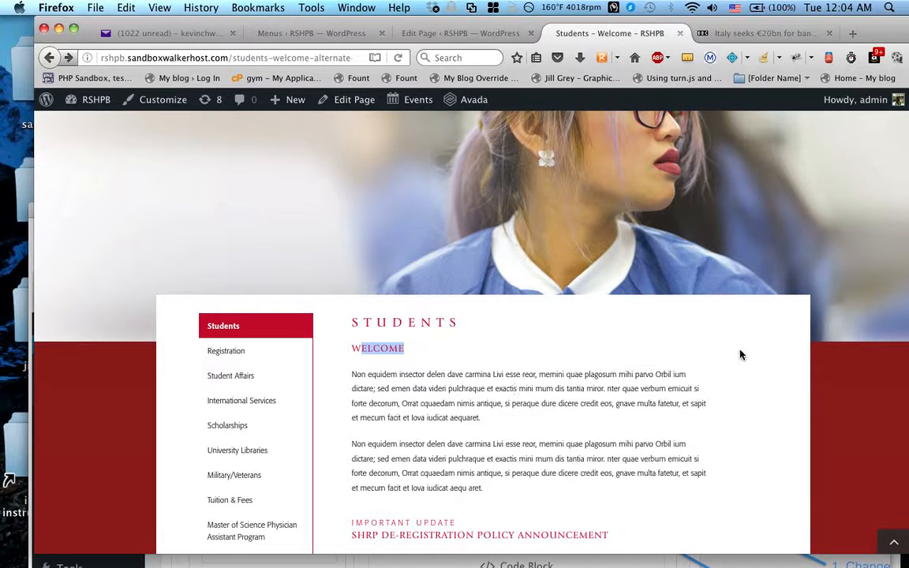
scroll(353, 320, down, 5)
scroll(392, 355, down, 3)
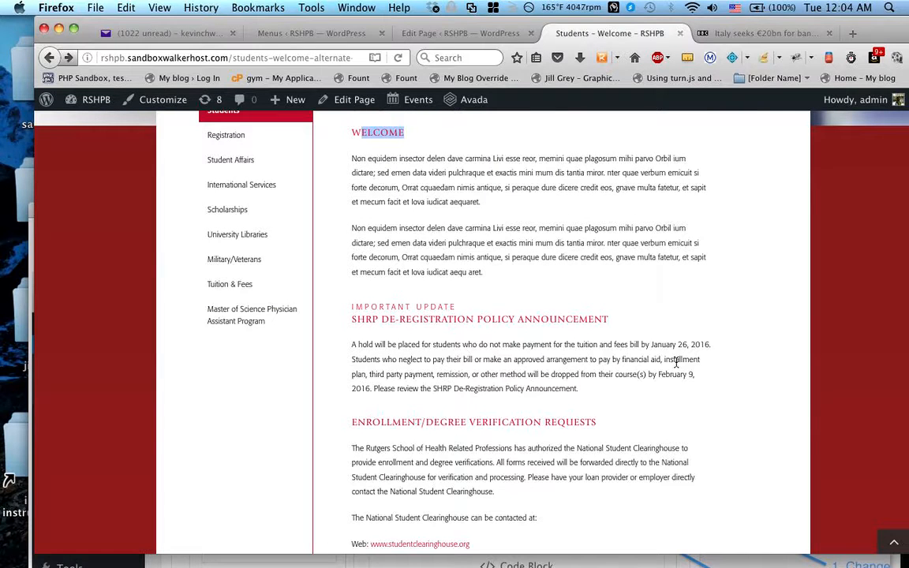
scroll(681, 354, down, 13)
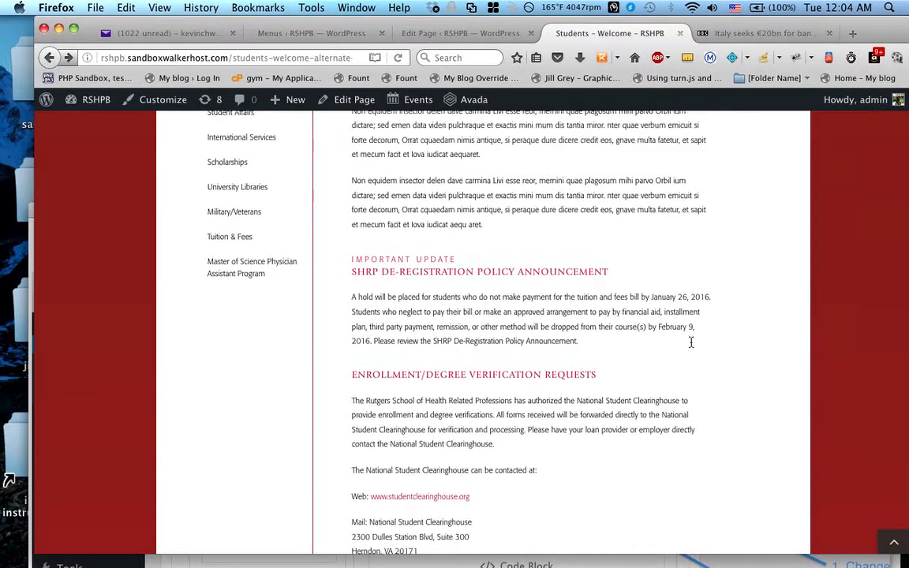
scroll(691, 344, down, 12)
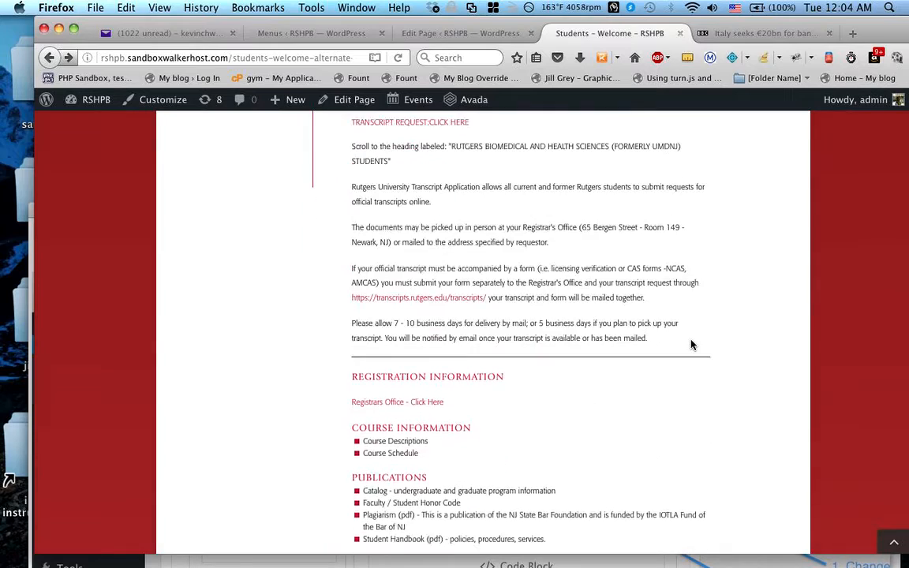
scroll(691, 344, up, 14)
scroll(691, 344, up, 20)
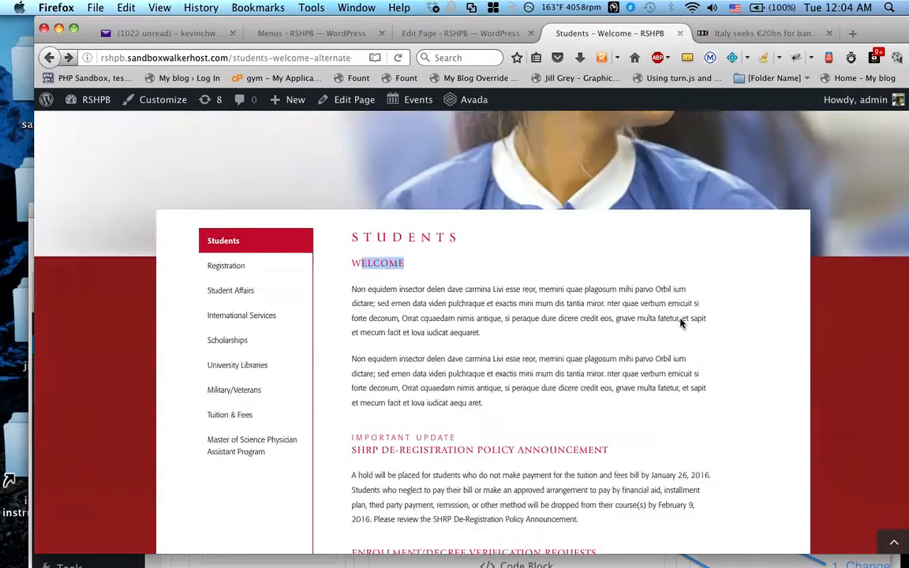
- Return to the page's code block and examine the code from the Enrollment/Degree Verification section to the closing div tags
click(488, 37)
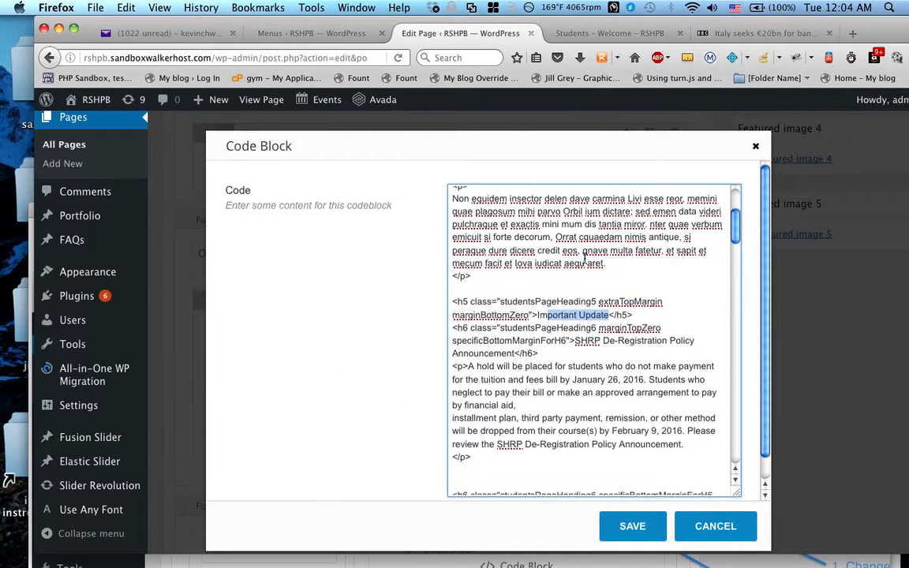
scroll(584, 260, down, 4)
scroll(590, 304, down, 10)
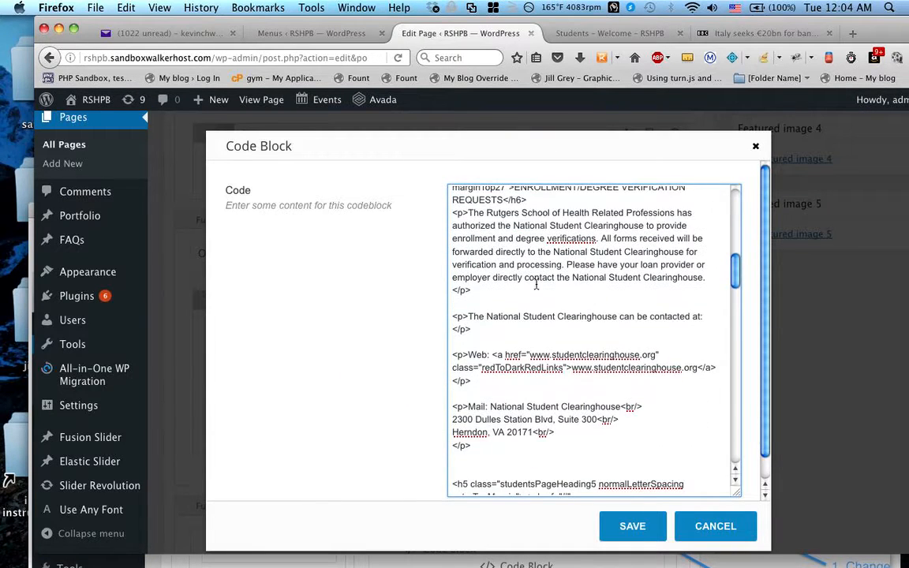
scroll(458, 300, down, 15)
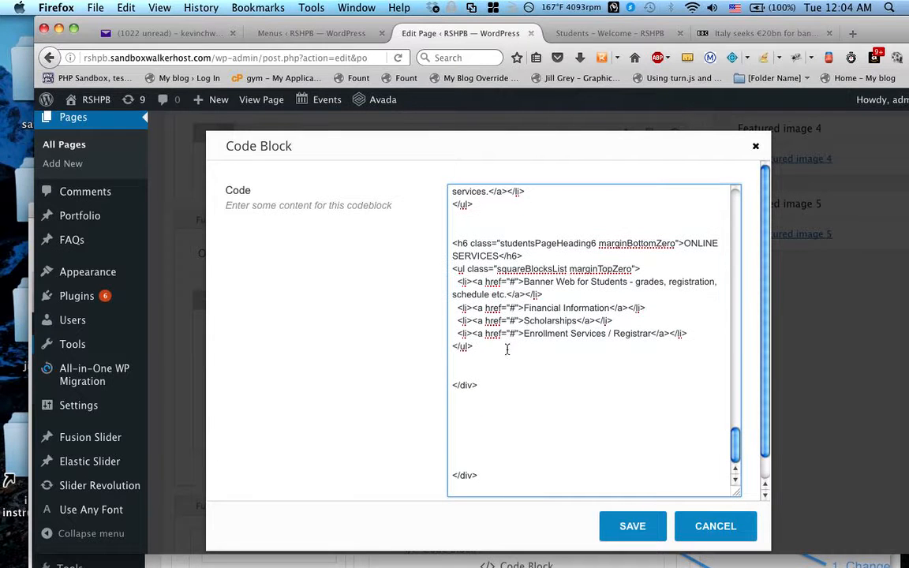
scroll(508, 355, up, 3)
scroll(508, 356, down, 3)
scroll(508, 356, up, 8)
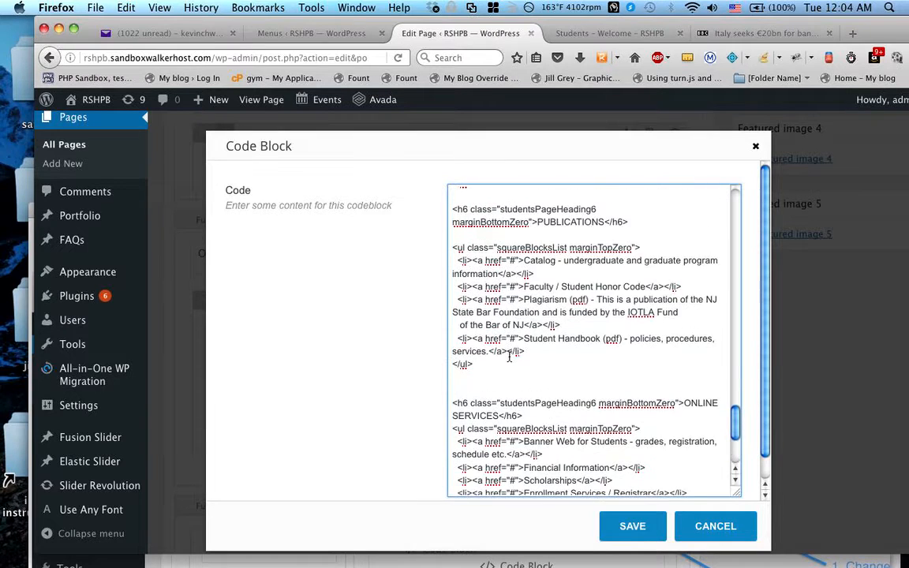
scroll(509, 356, up, 3)
scroll(509, 356, down, 7)
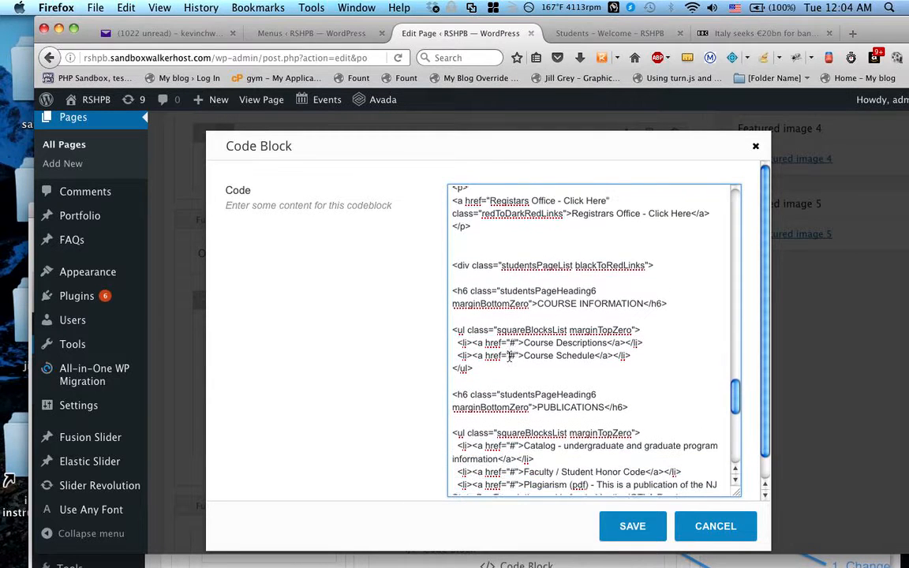
scroll(509, 356, down, 3)
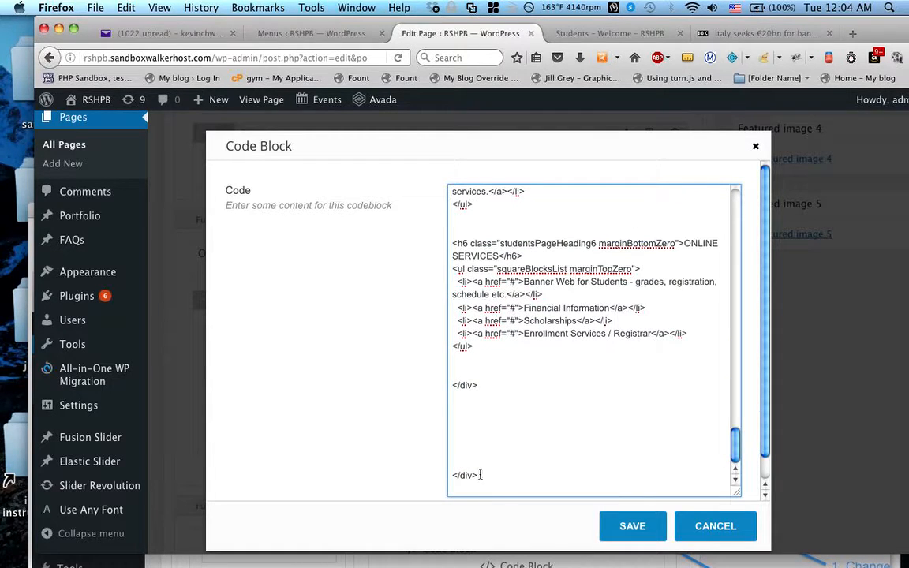
- Delete the studentsPageList div containing Course Information, Publications and Online Services from the code, then save the code block
scroll(544, 392, up, 6)
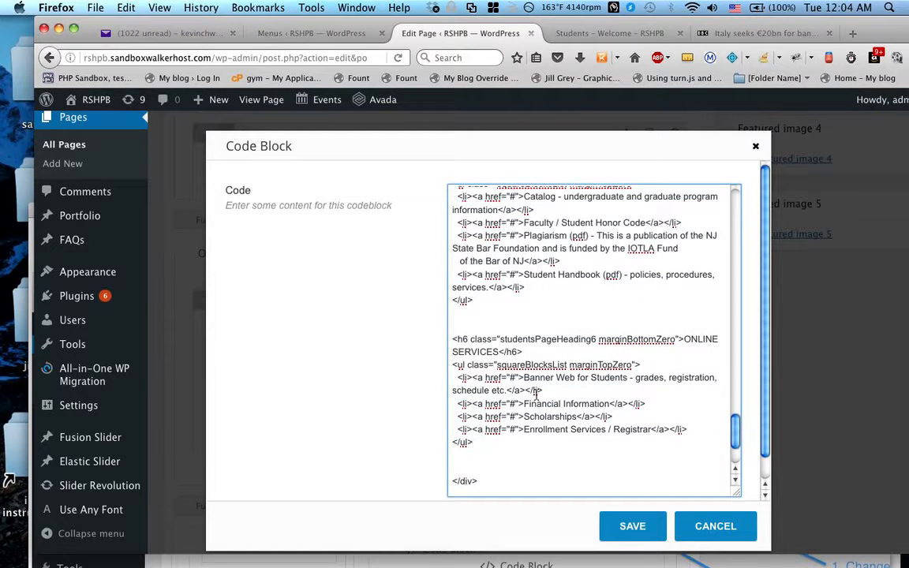
scroll(528, 331, up, 2)
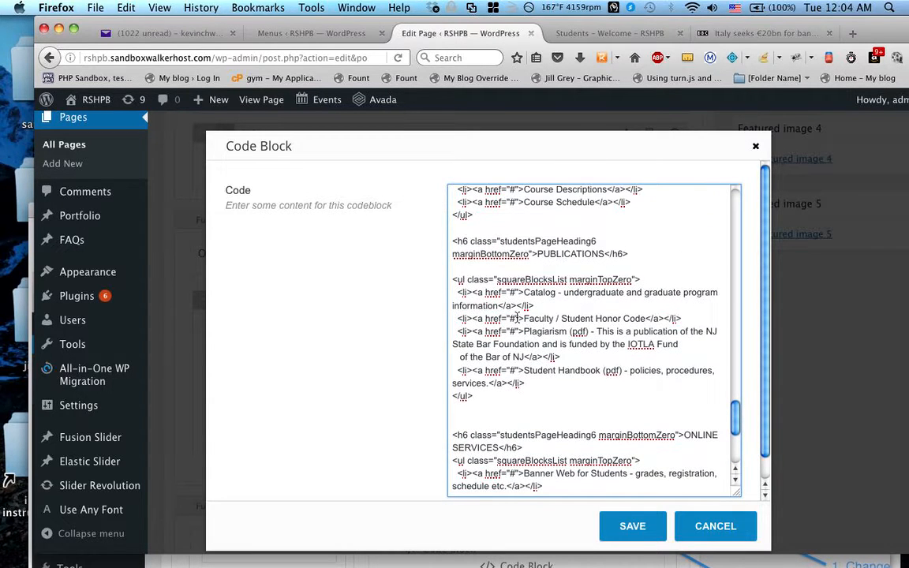
scroll(517, 318, up, 6)
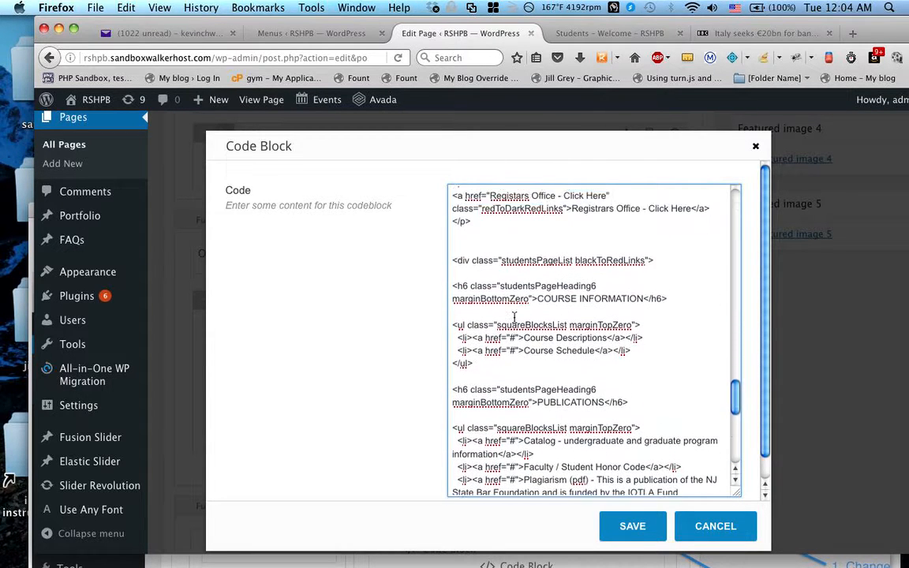
scroll(527, 304, up, 1)
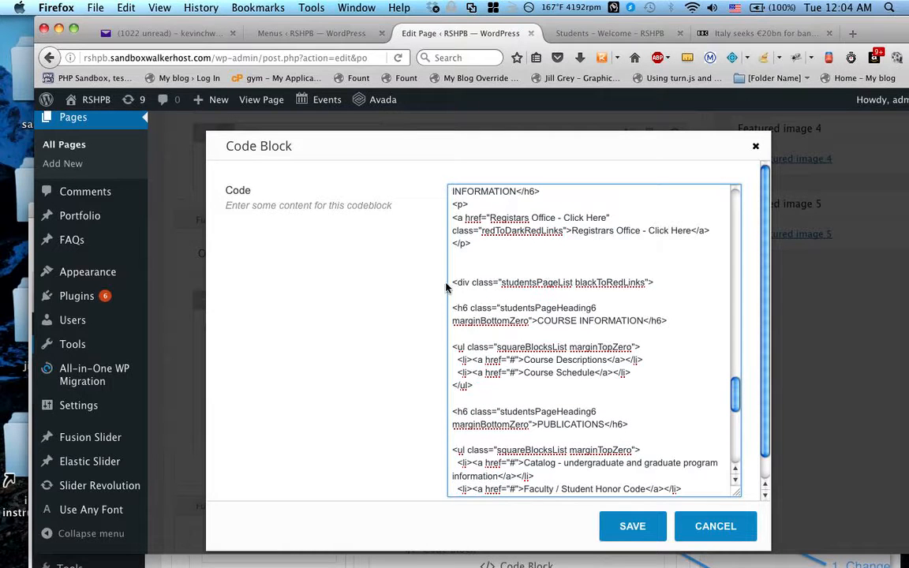
drag(450, 282, 536, 442)
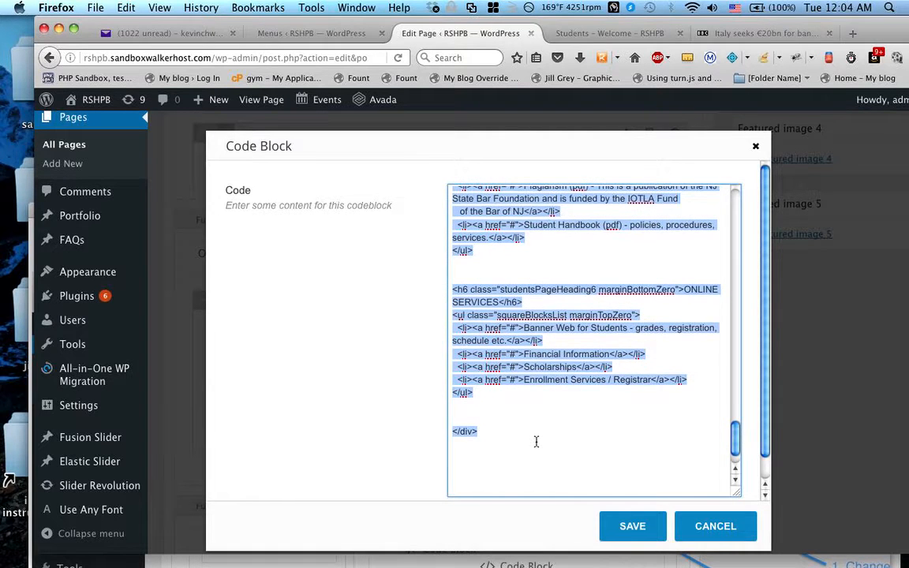
key(BackSpace)
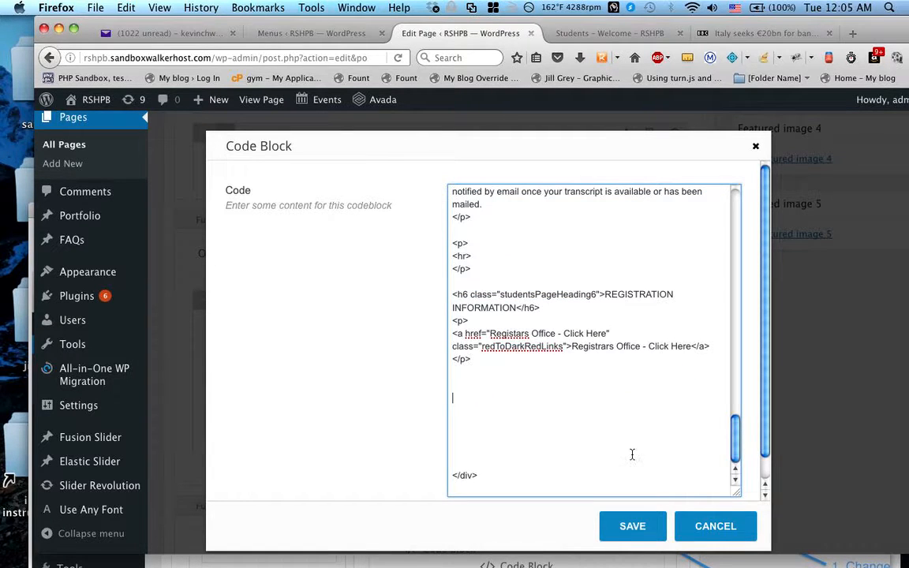
click(642, 528)
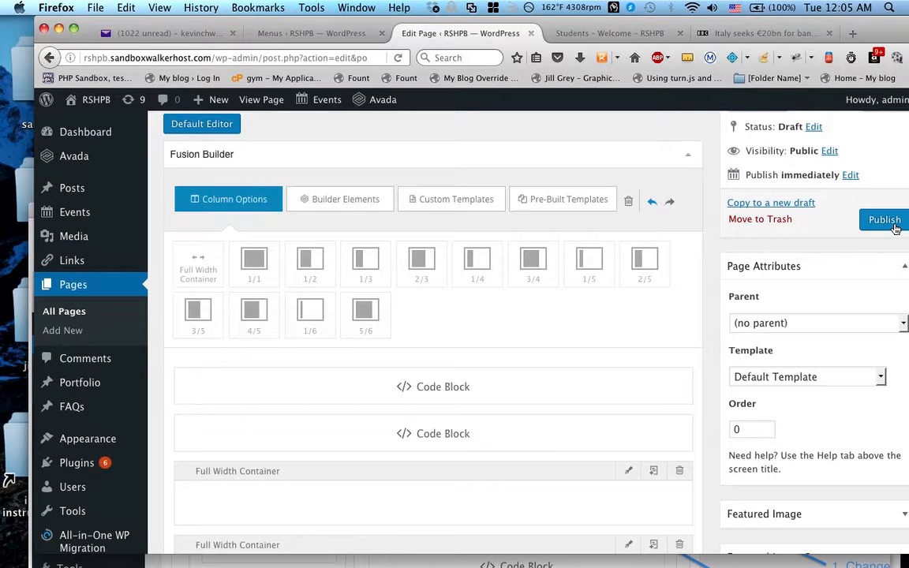
- Switch to the ch_69 Submenu Page Create New.rtfd instructions in TextEdit and review how to change and save the STUDENT AFFAIRS title
mouse_move(387, 556)
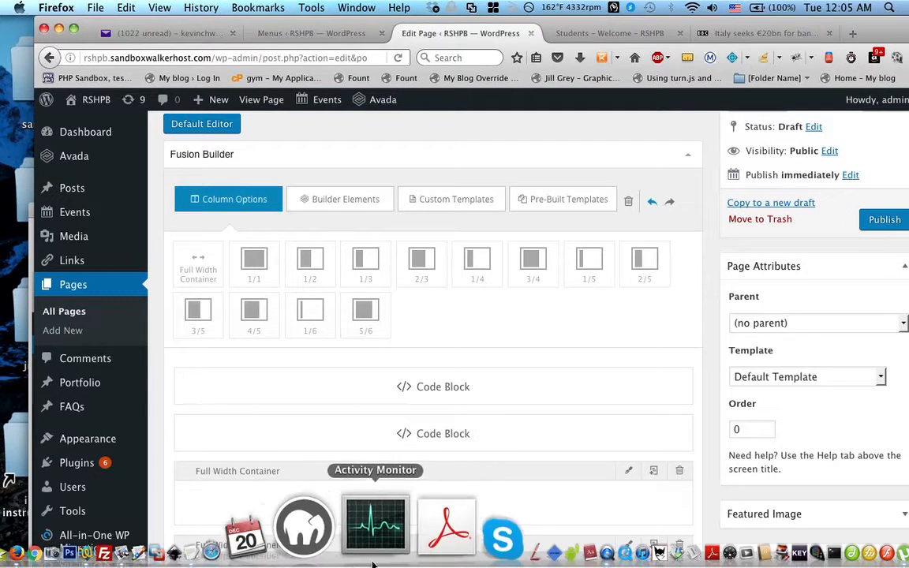
click(308, 547)
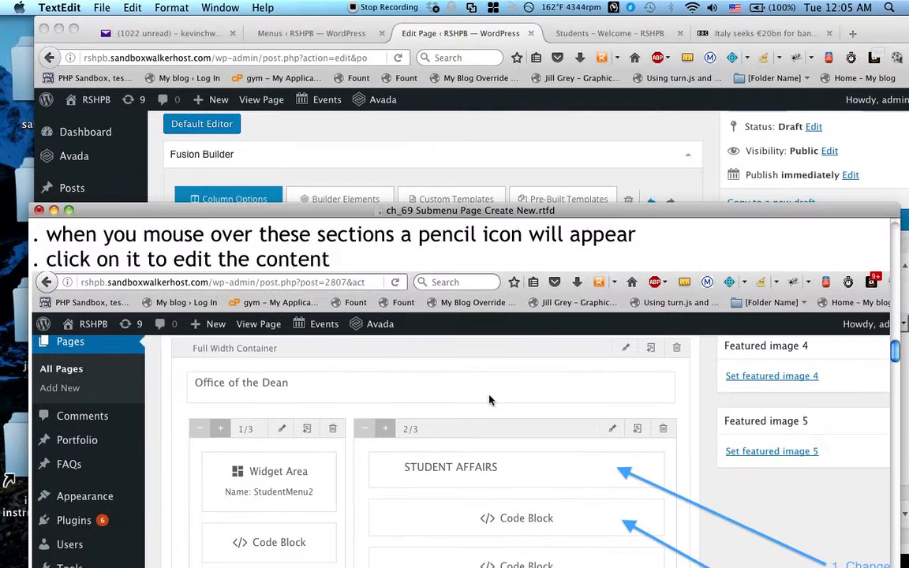
scroll(439, 336, down, 3)
scroll(651, 406, down, 10)
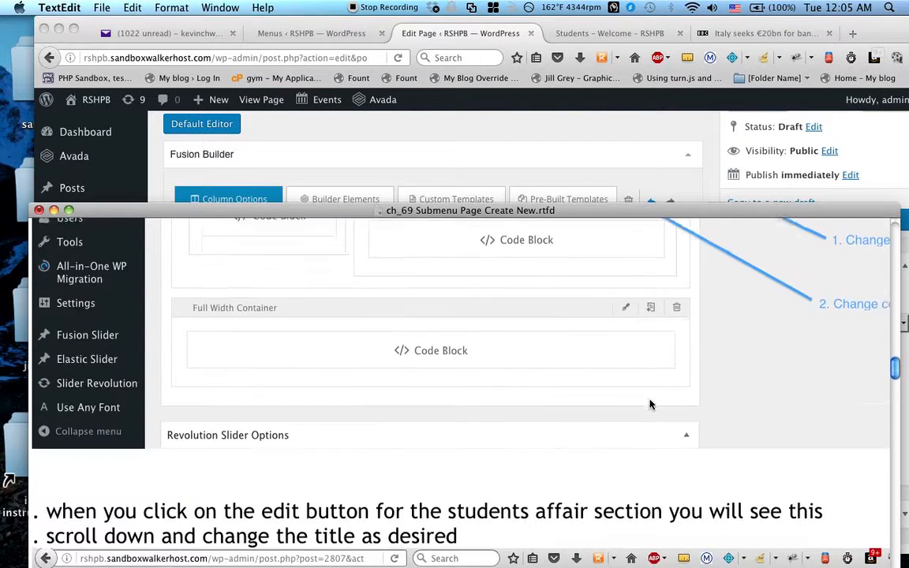
scroll(640, 403, down, 3)
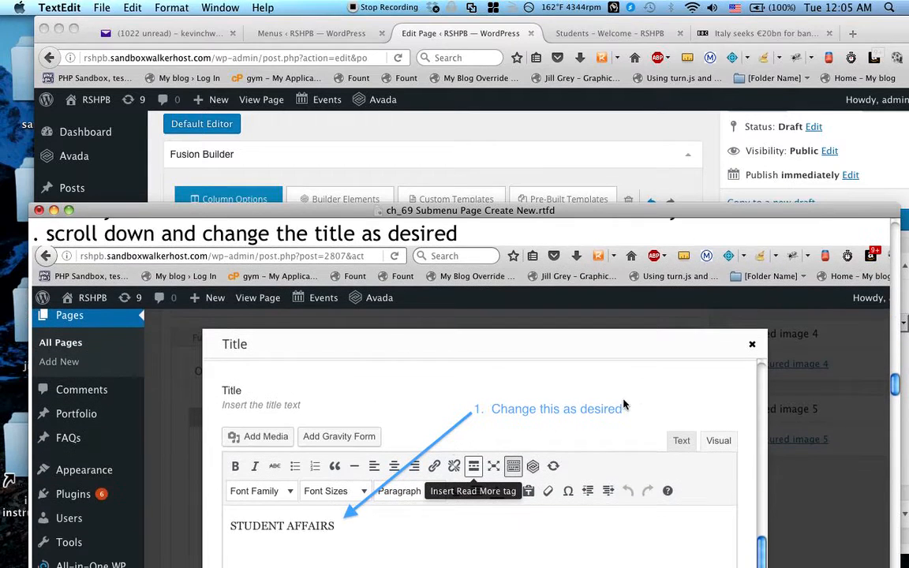
scroll(459, 337, down, 8)
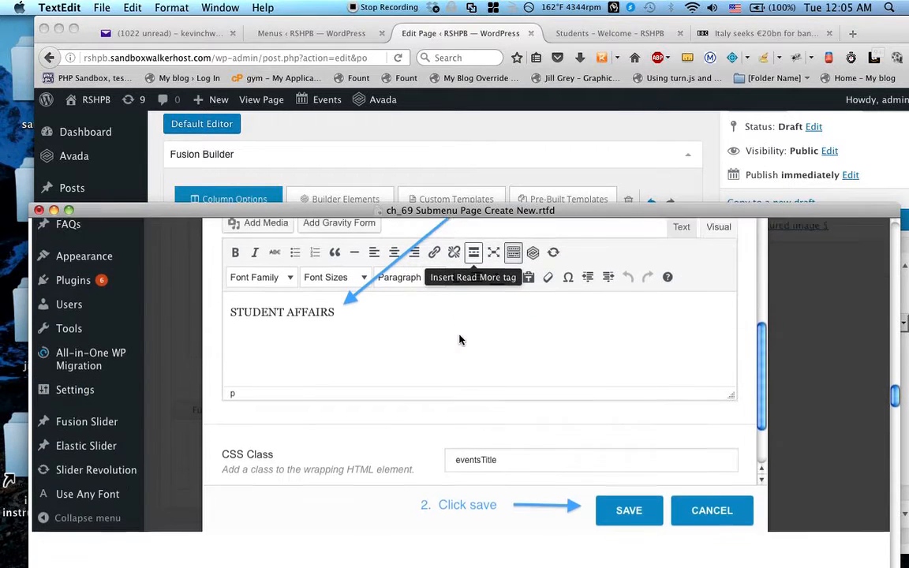
- Review the instructions for expanding the code block's editing box, changing its paragraph and heading content, and saving it
scroll(607, 469, down, 12)
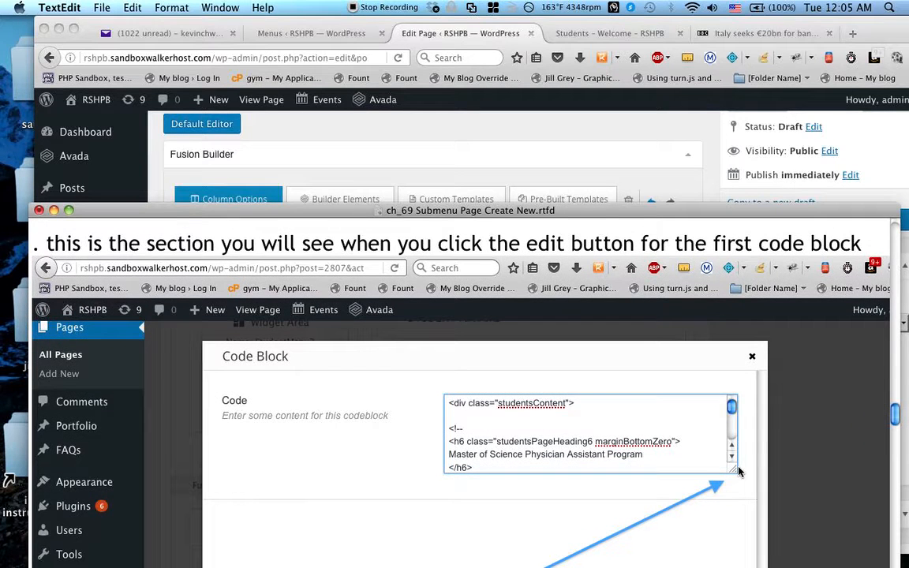
scroll(737, 472, down, 1)
scroll(737, 472, down, 16)
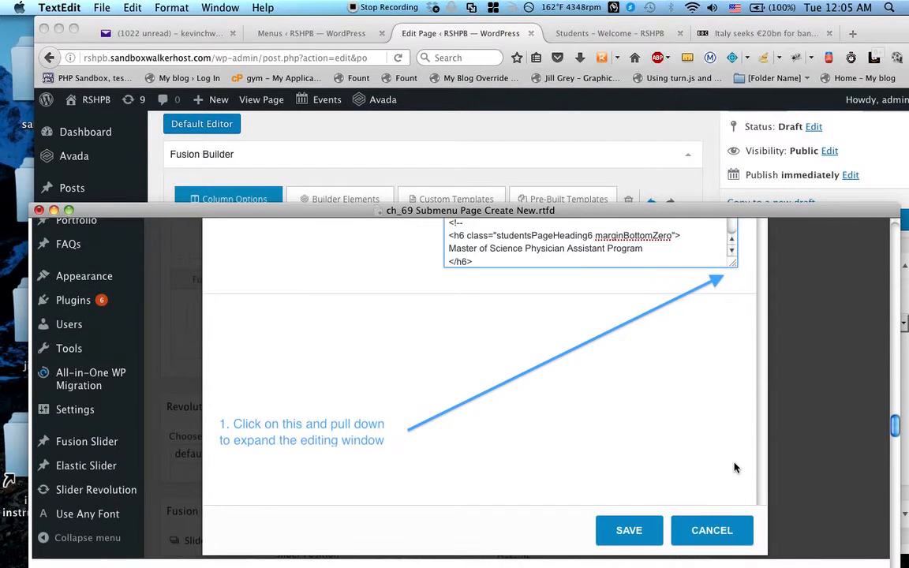
scroll(733, 466, down, 8)
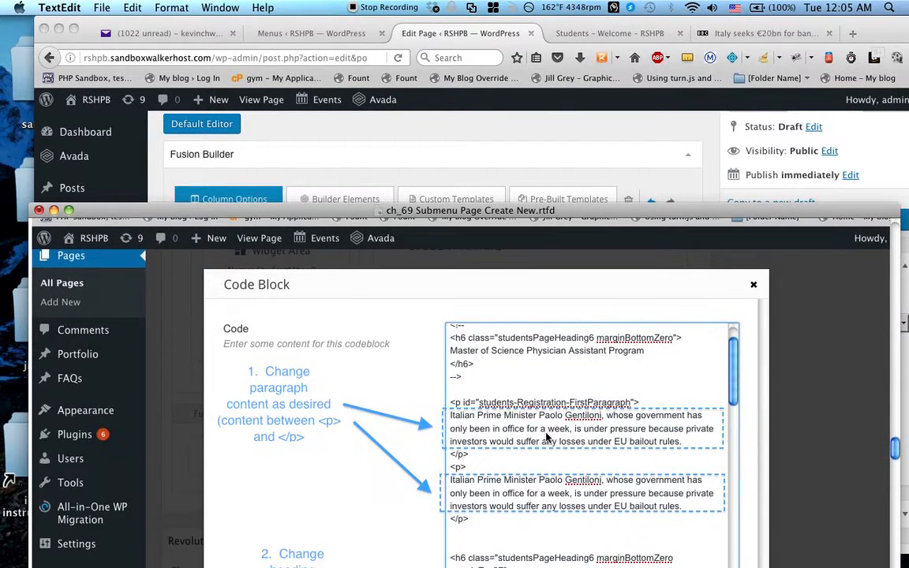
scroll(341, 394, down, 3)
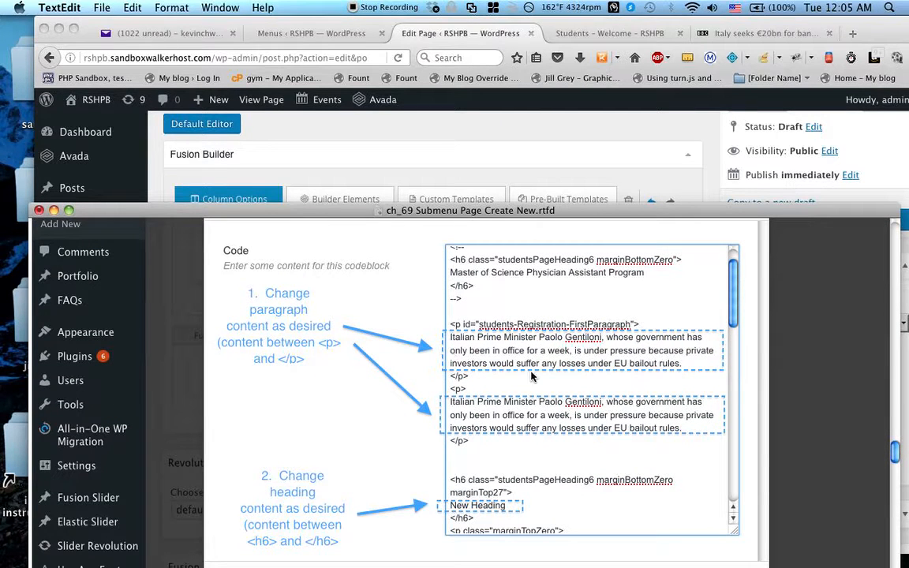
scroll(513, 394, down, 2)
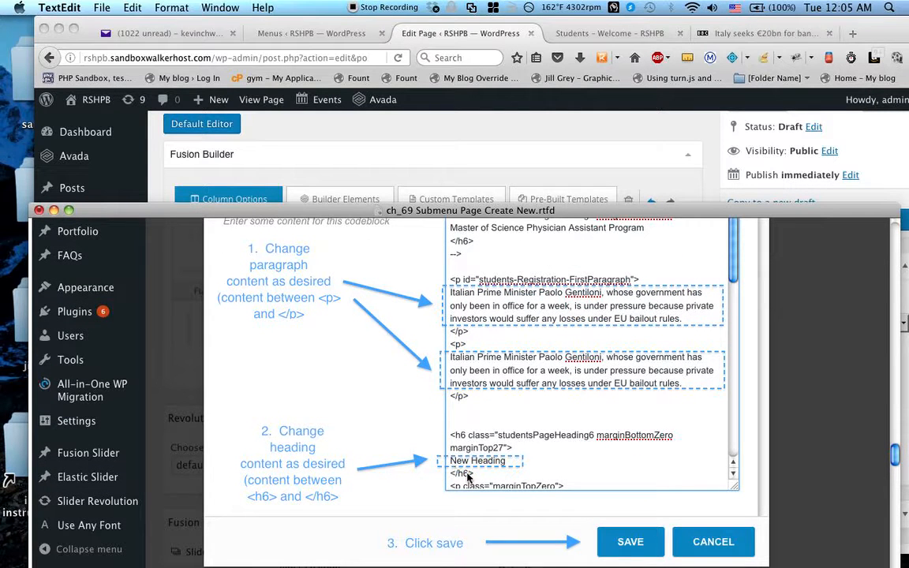
scroll(518, 353, down, 1)
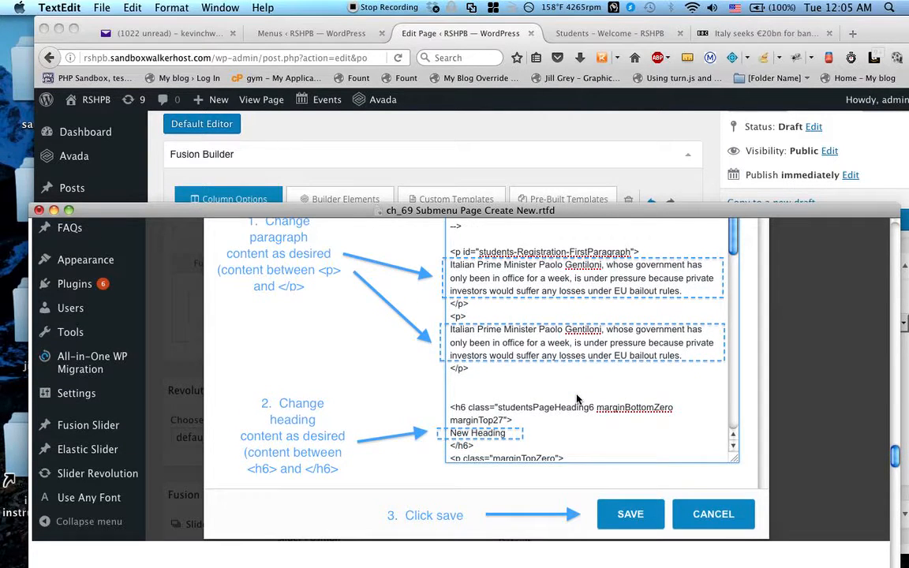
scroll(578, 400, up, 3)
scroll(406, 345, down, 4)
- Read the instructions on updating the page after popup saves, moving the document window higher to show the whole illustration
scroll(406, 345, down, 9)
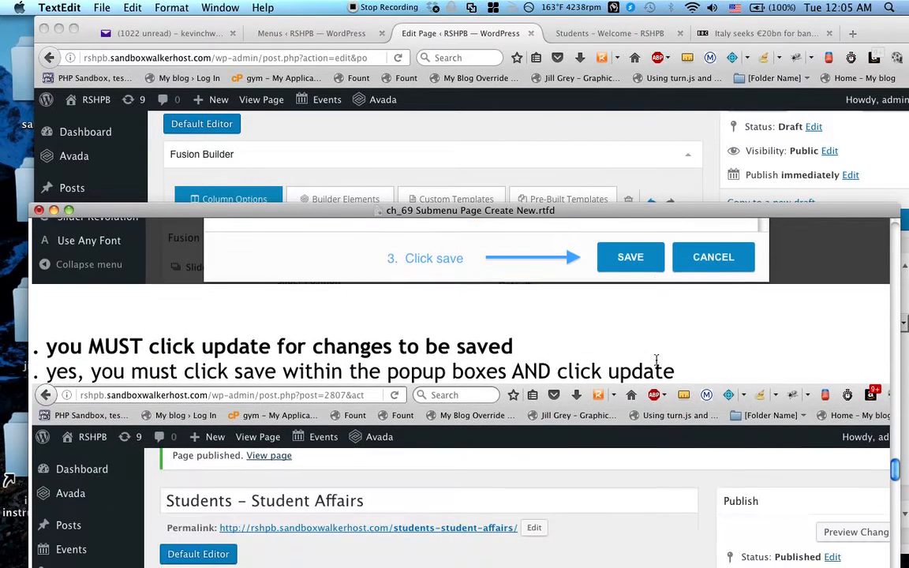
scroll(459, 353, down, 5)
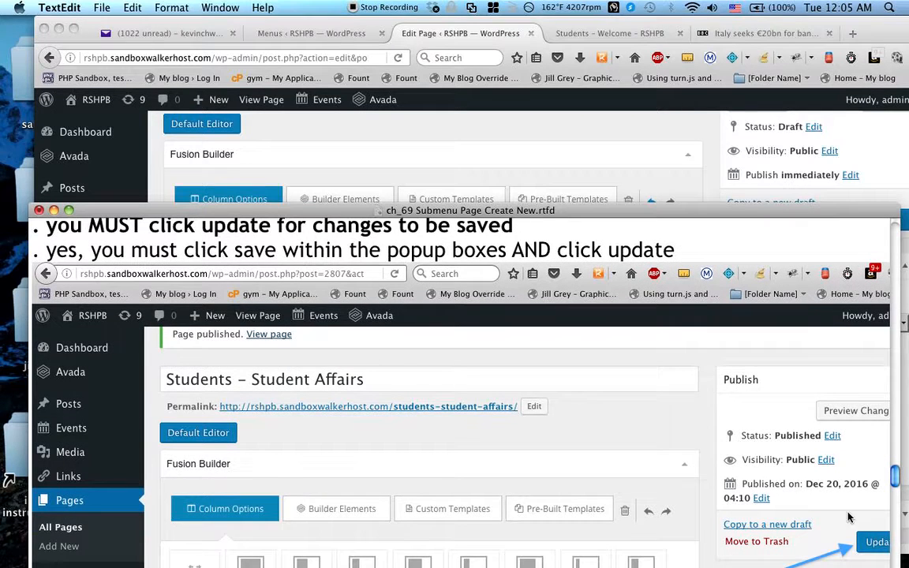
drag(637, 216, 611, 87)
scroll(861, 555, down, 10)
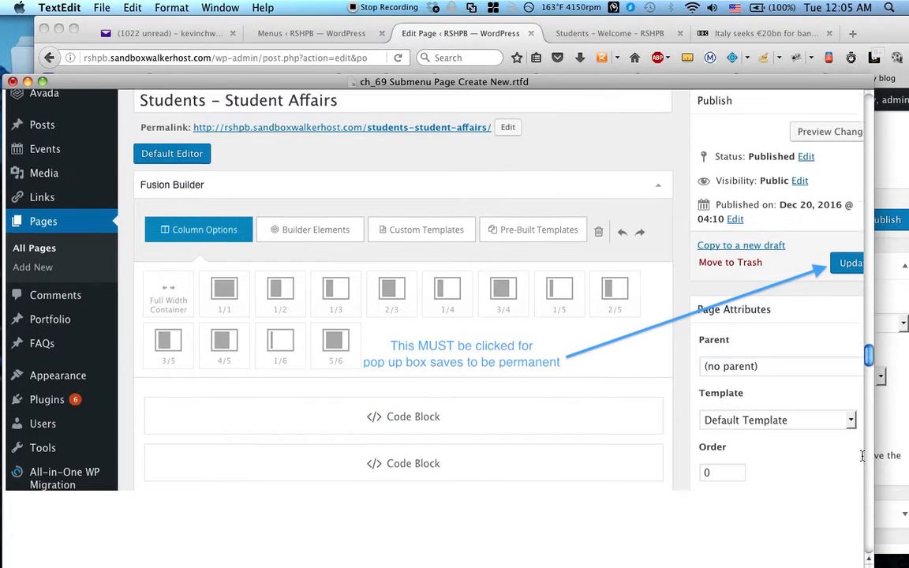
- Move the instructions window aside, return to the WordPress page editor in Firefox and publish the Students – Student Affairs page
drag(570, 84, 594, 437)
click(629, 121)
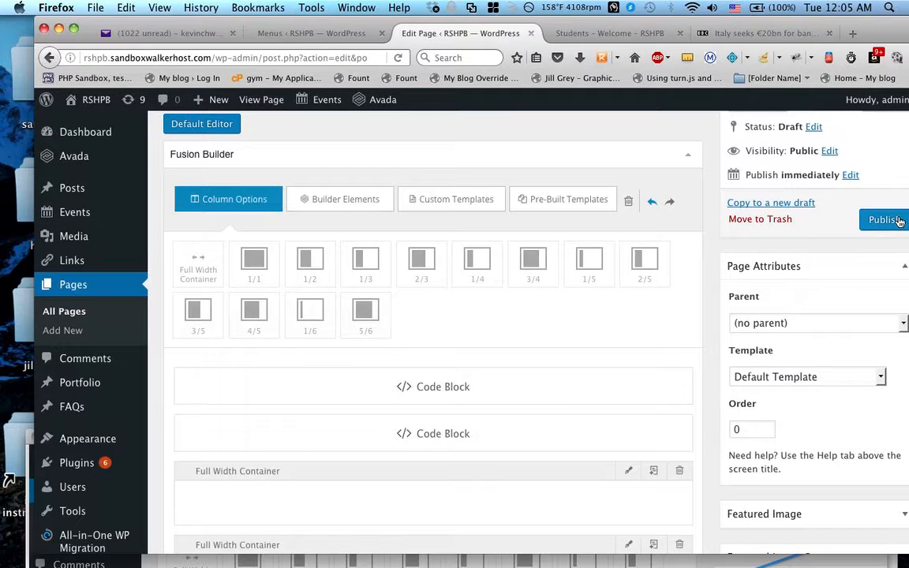
scroll(883, 237, up, 3)
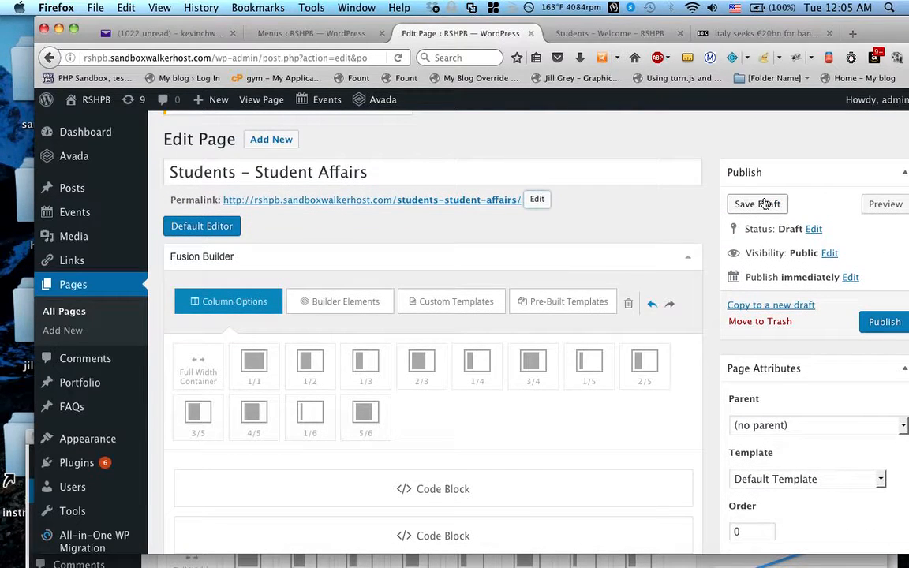
click(874, 321)
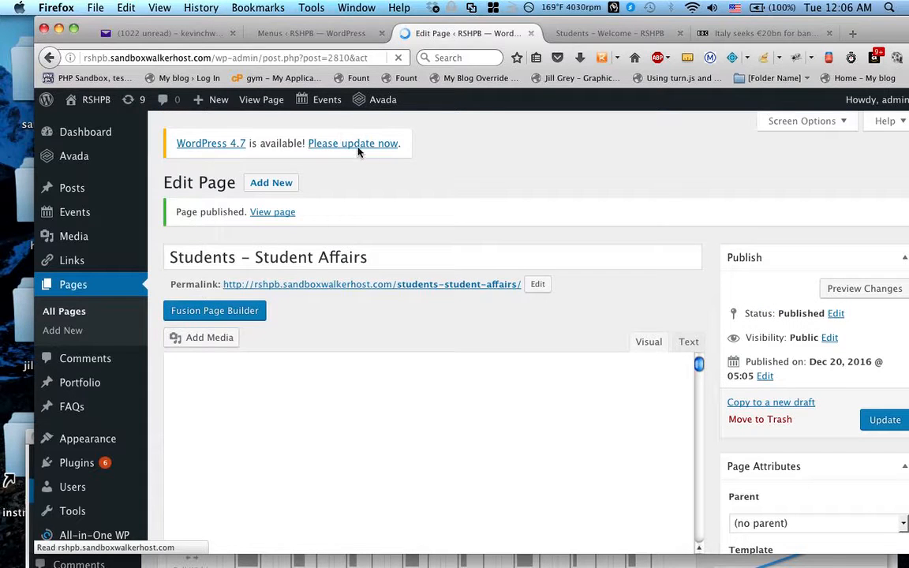
- Open the published Student Affairs page and review its headings, opening paragraphs and remaining sections down to the footer
click(282, 217)
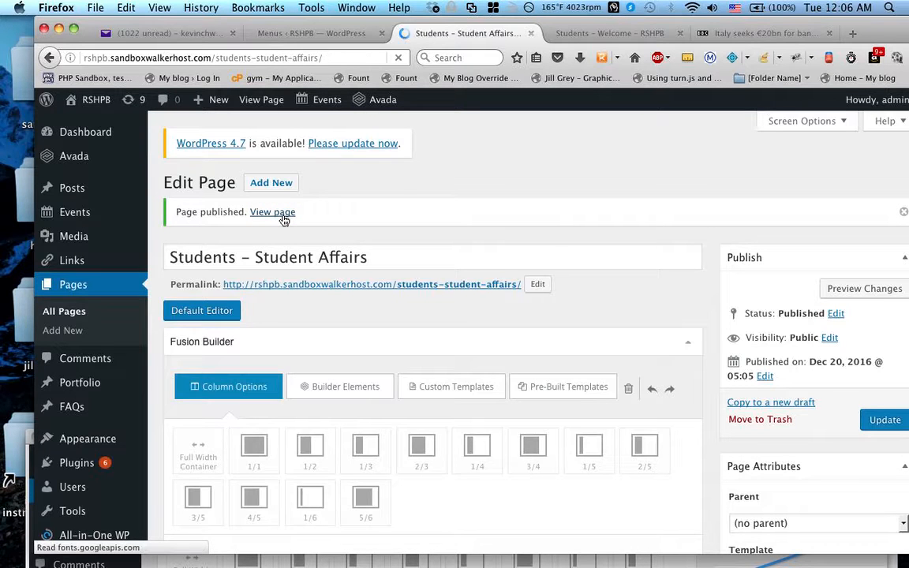
scroll(563, 253, down, 3)
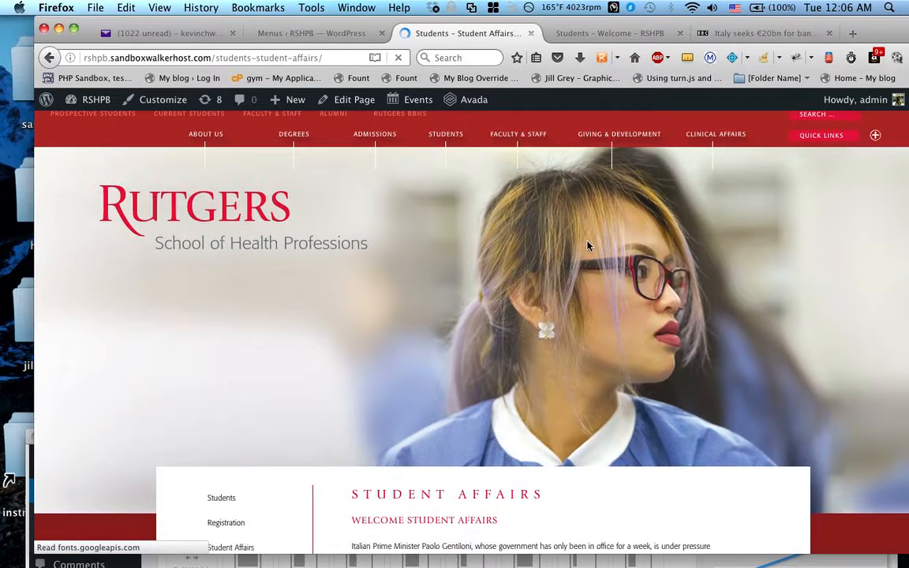
scroll(564, 255, down, 3)
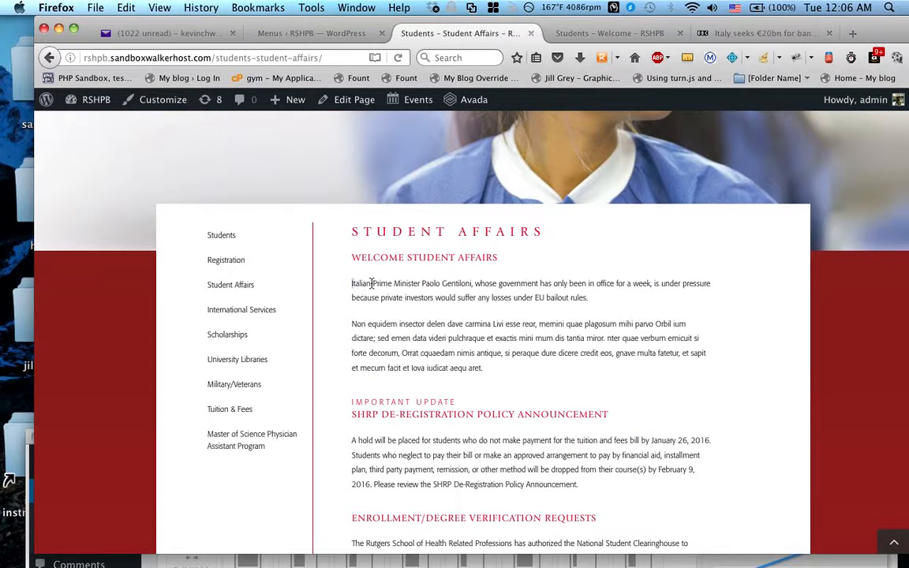
drag(352, 284, 542, 369)
scroll(607, 306, down, 10)
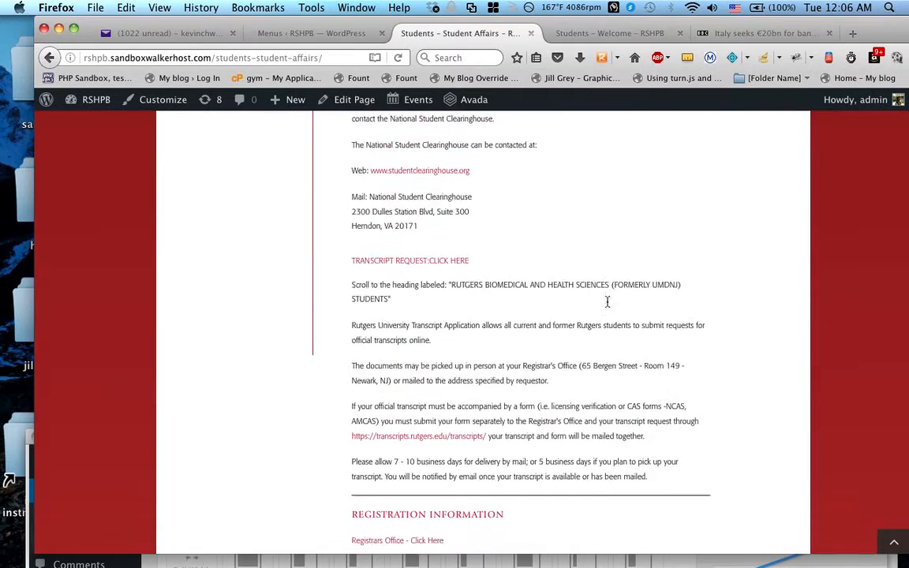
scroll(606, 302, down, 5)
scroll(357, 330, up, 7)
scroll(516, 334, down, 3)
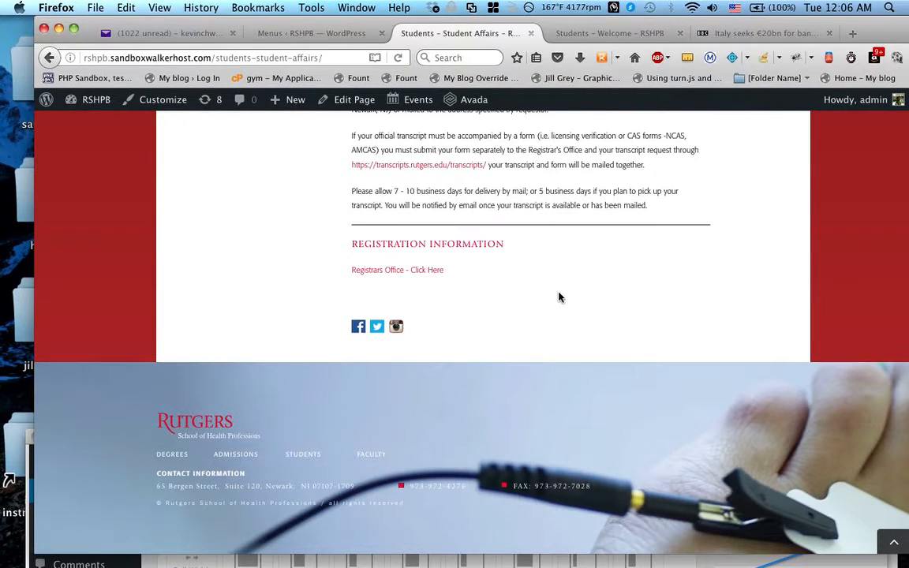
scroll(562, 303, up, 2)
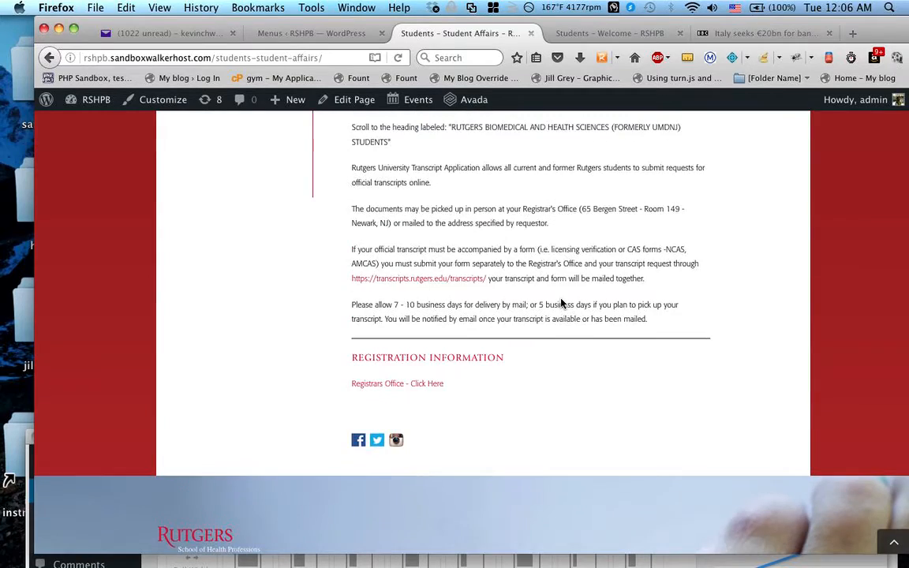
scroll(562, 303, up, 6)
scroll(561, 303, up, 4)
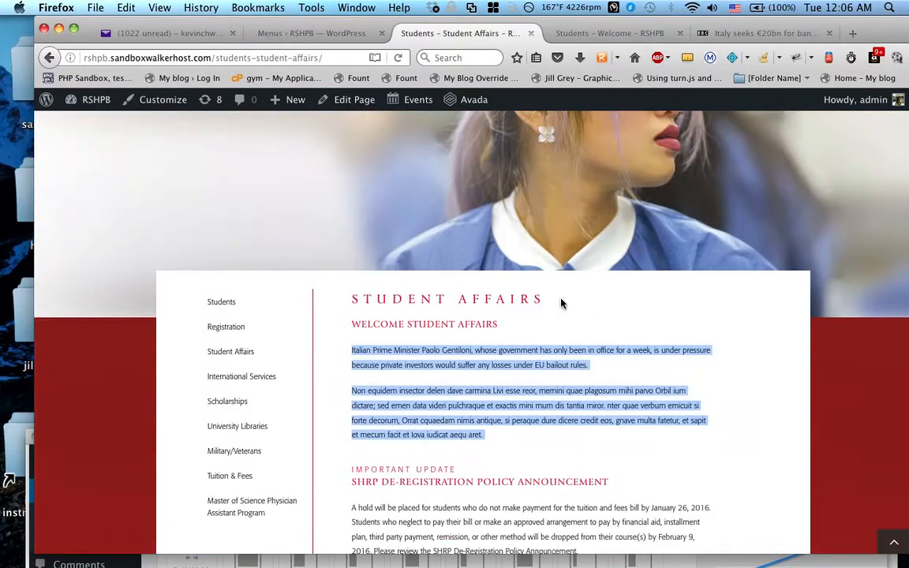
- Look over the whole Student Affairs page once more, including the banner and the Student Affairs link in the side submenu
scroll(561, 303, down, 12)
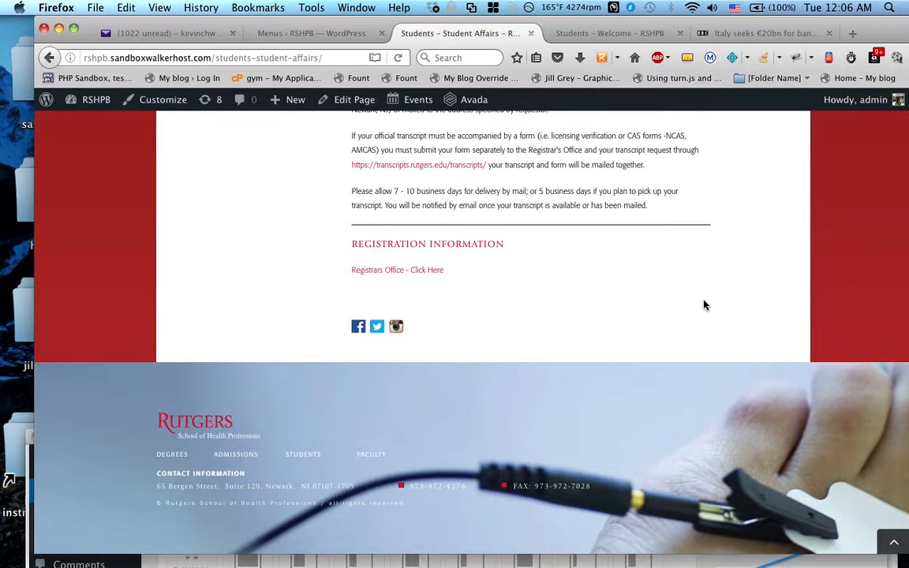
scroll(704, 305, up, 2)
scroll(702, 306, down, 2)
scroll(689, 314, up, 12)
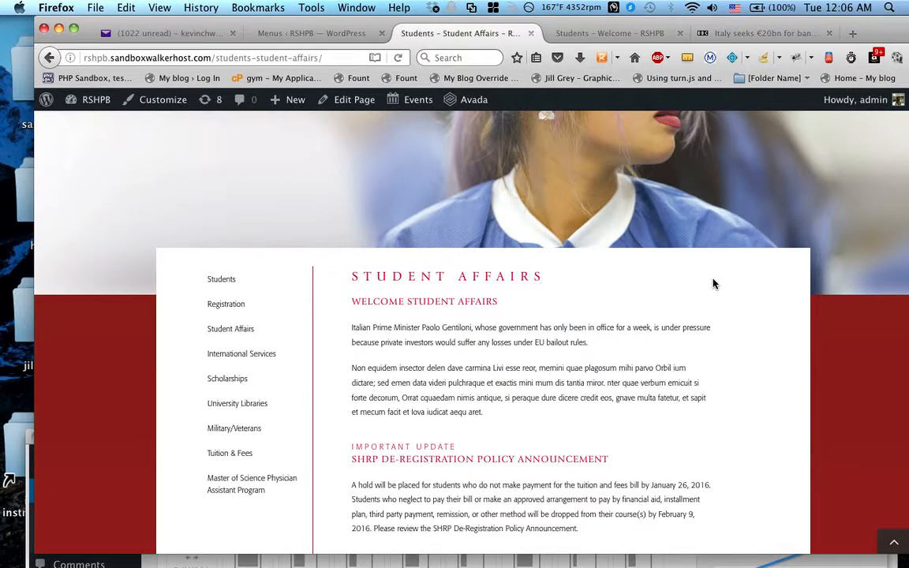
scroll(713, 284, up, 3)
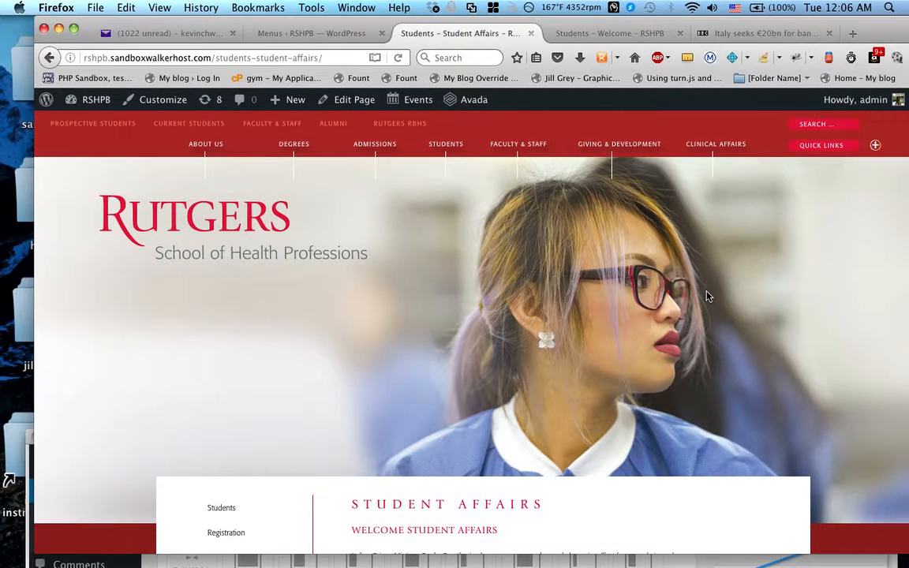
scroll(706, 297, down, 2)
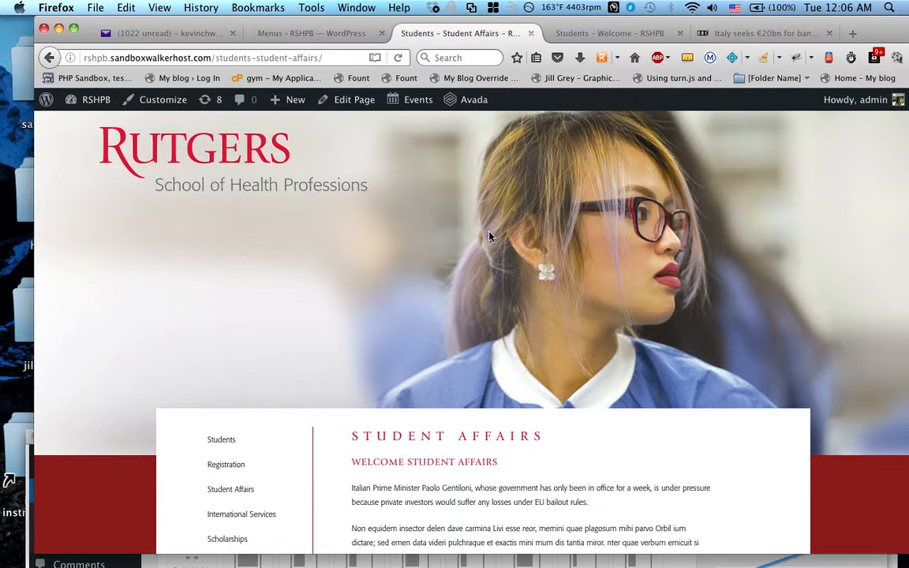
scroll(489, 235, down, 10)
scroll(439, 265, up, 1)
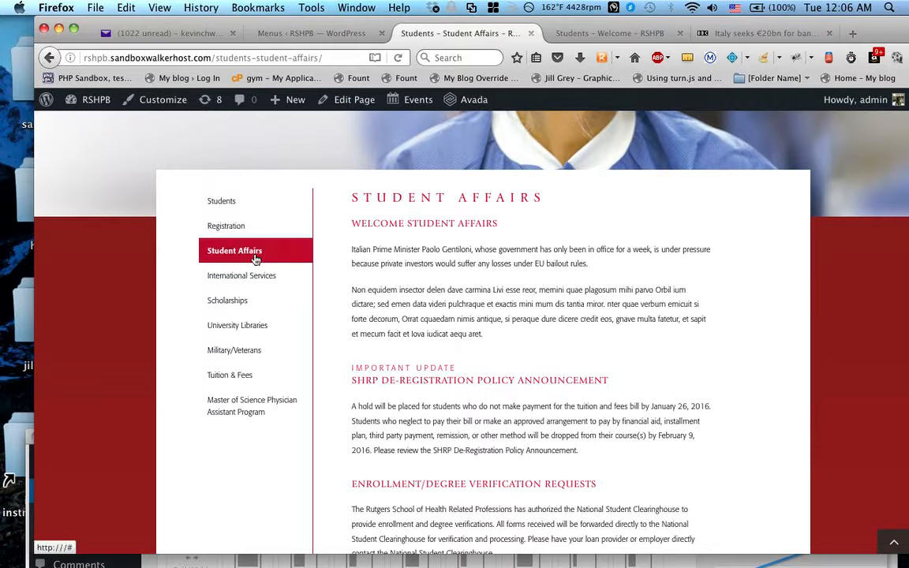
scroll(495, 355, up, 5)
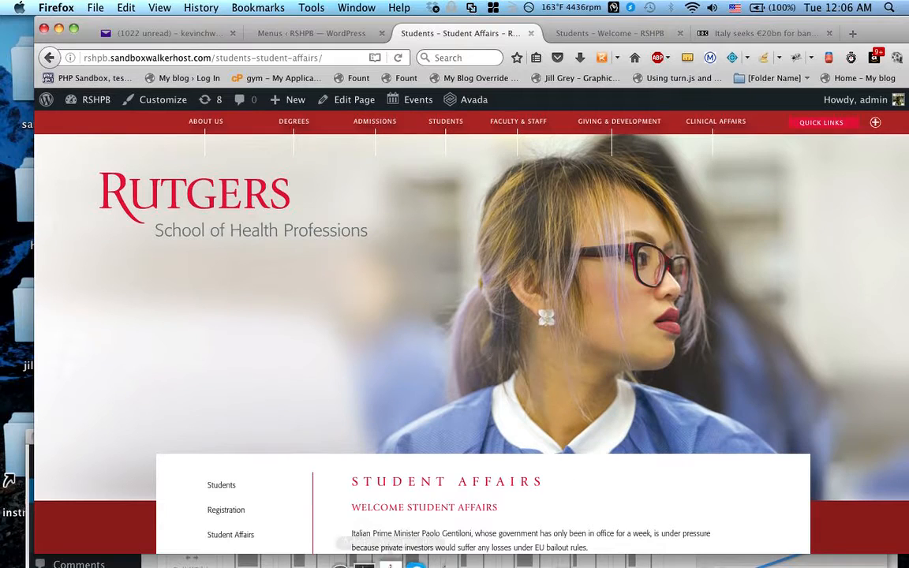
- Switch to the ch_69 Submenu Page Create New.rtfd instructions in TextEdit and read the Update Submenu section on copying the new page's address
click(272, 524)
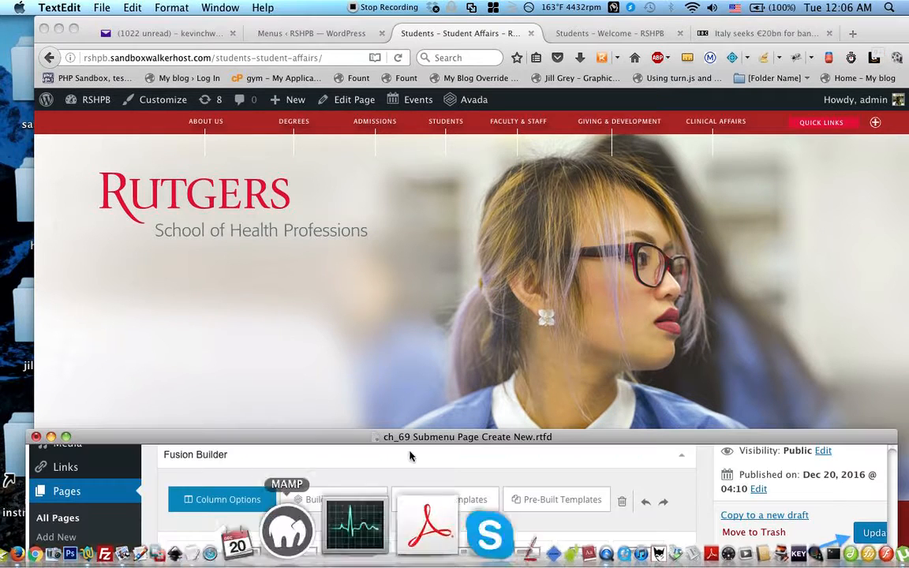
scroll(490, 265, down, 5)
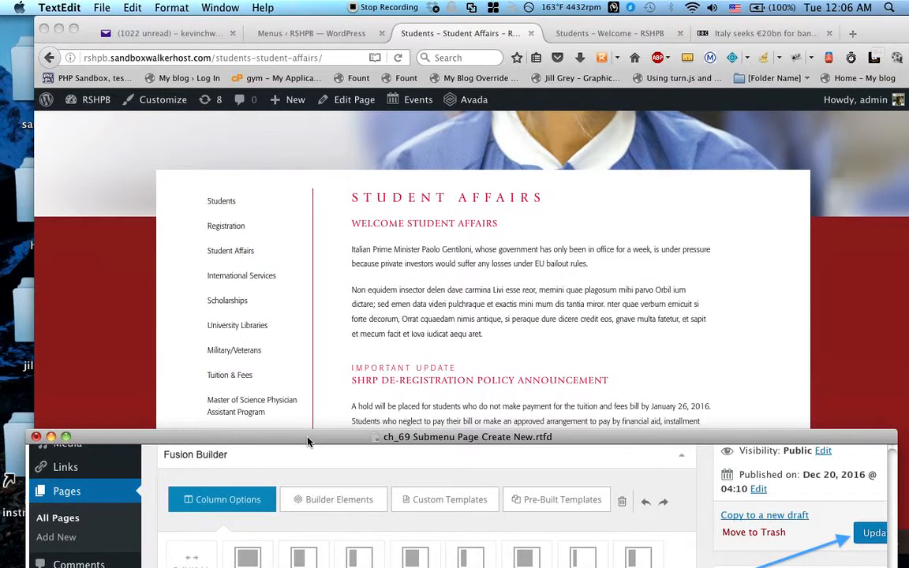
drag(308, 441, 268, 87)
scroll(313, 126, down, 4)
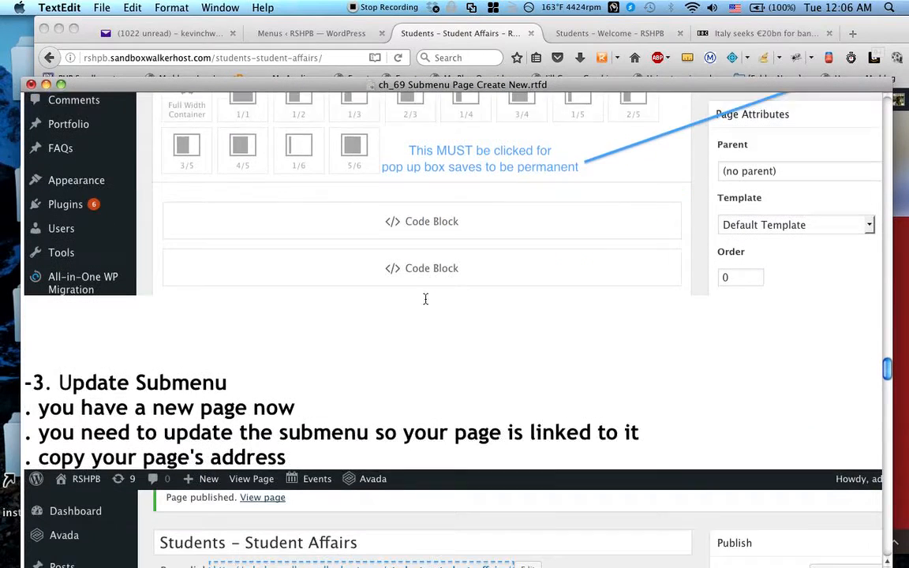
scroll(425, 299, down, 2)
drag(301, 392, 7, 347)
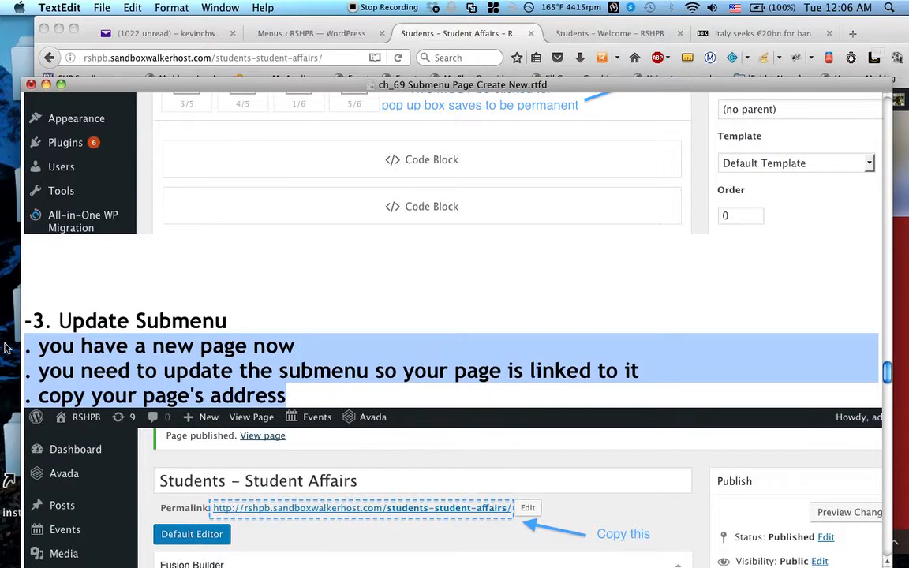
click(297, 293)
scroll(374, 309, down, 2)
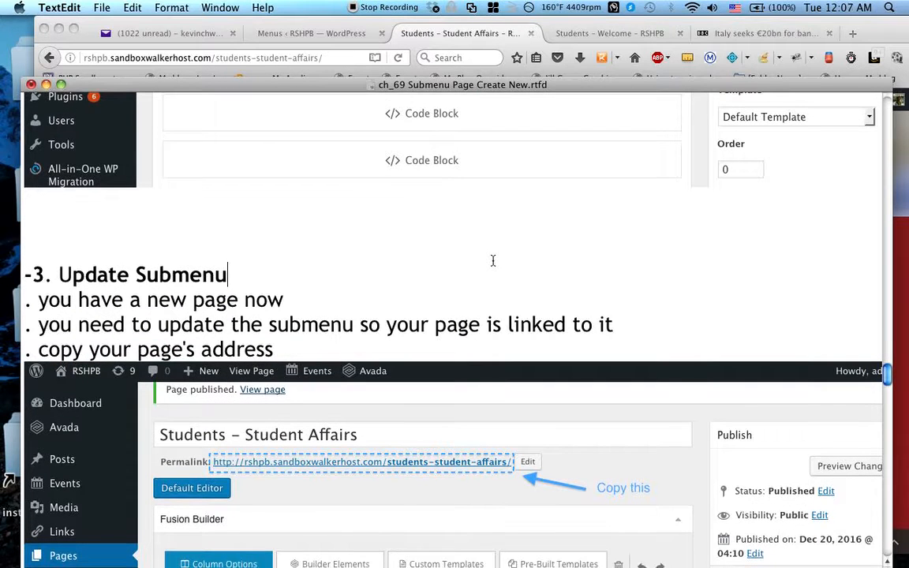
scroll(492, 260, down, 4)
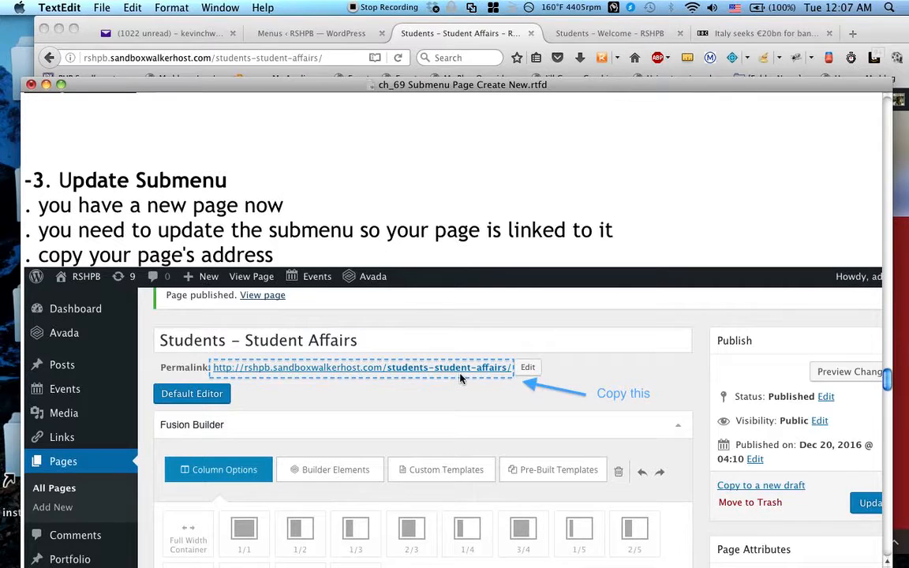
- Move the instructions window aside to check the live page's address in the browser, then move it back to the illustrated permalink
drag(254, 84, 311, 289)
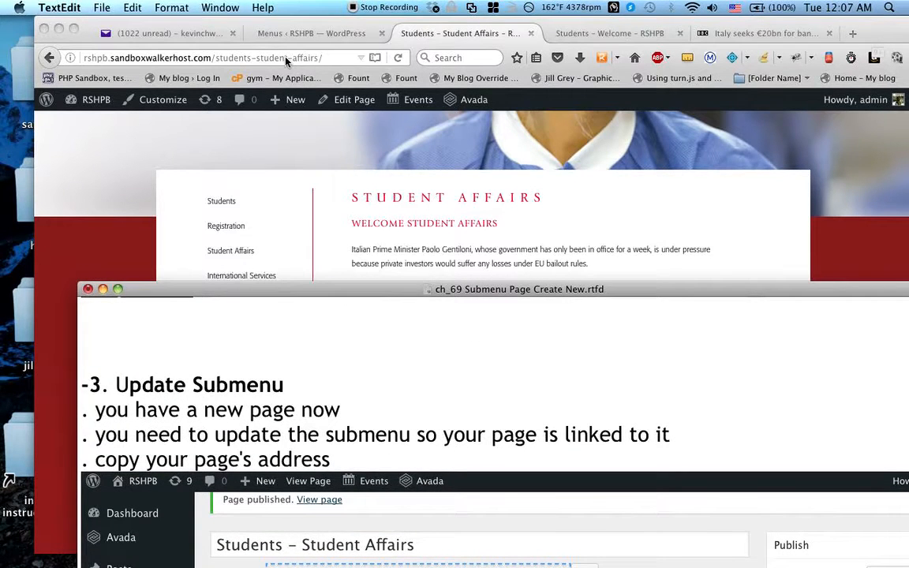
drag(349, 290, 309, 119)
scroll(422, 324, down, 5)
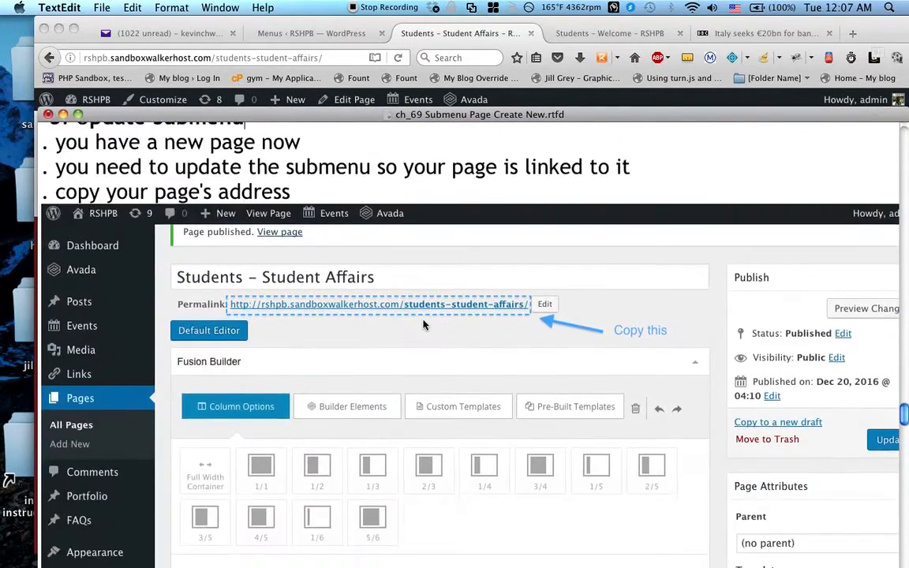
- Read the instructions on going to the WordPress Menus page, highlighting the line "go to your menus page"
scroll(423, 324, down, 10)
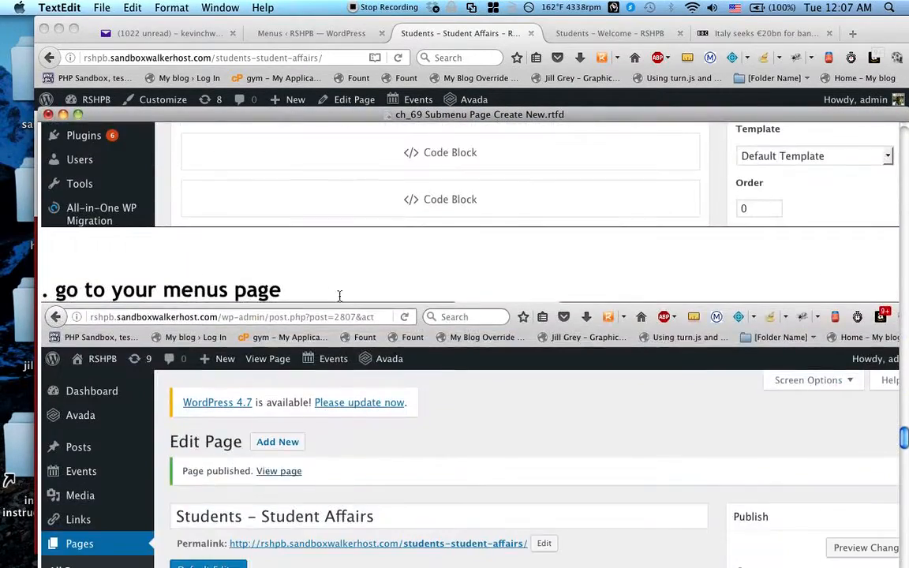
drag(288, 291, 43, 292)
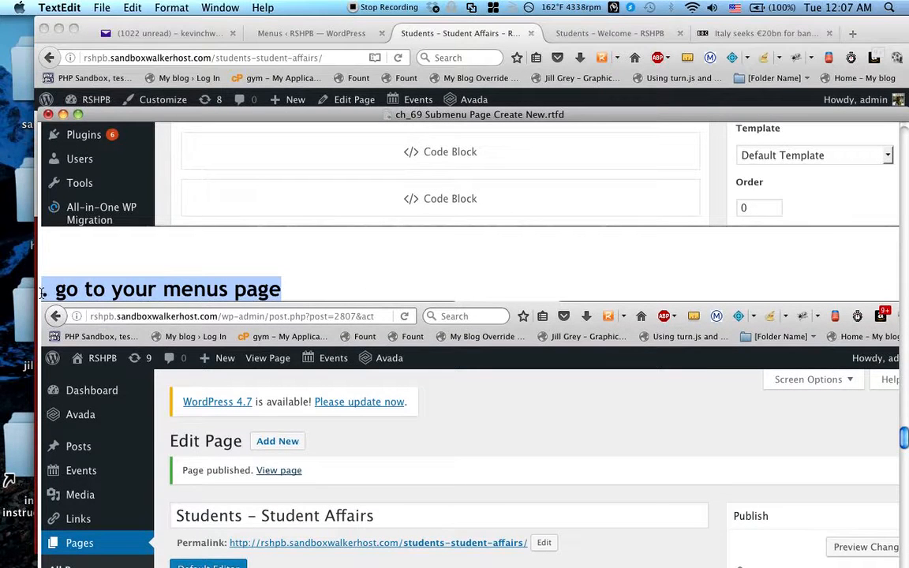
scroll(339, 300, down, 4)
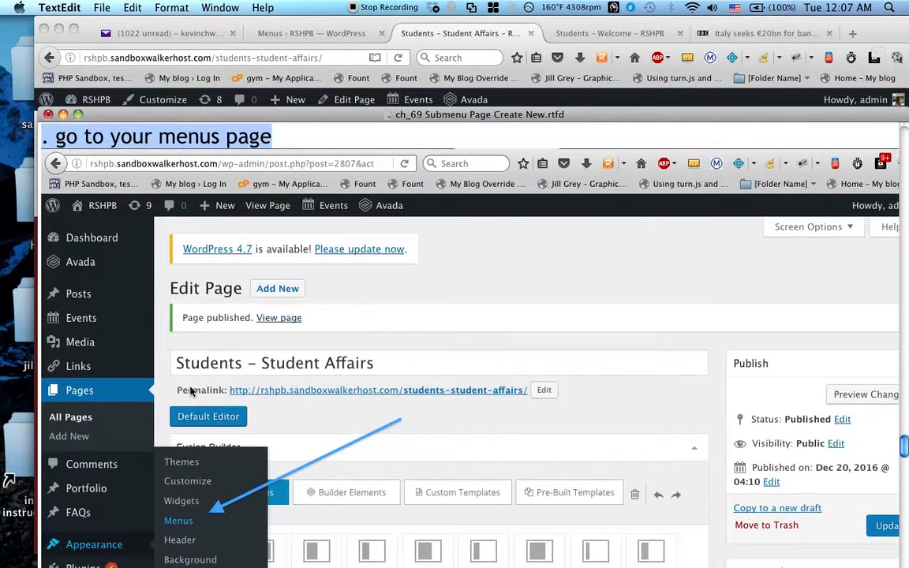
scroll(85, 392, down, 1)
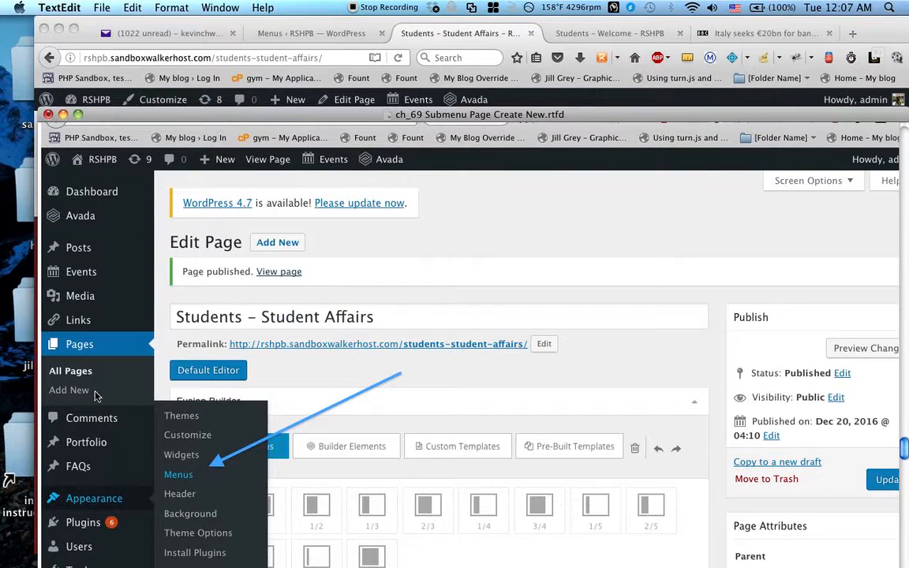
scroll(93, 395, down, 1)
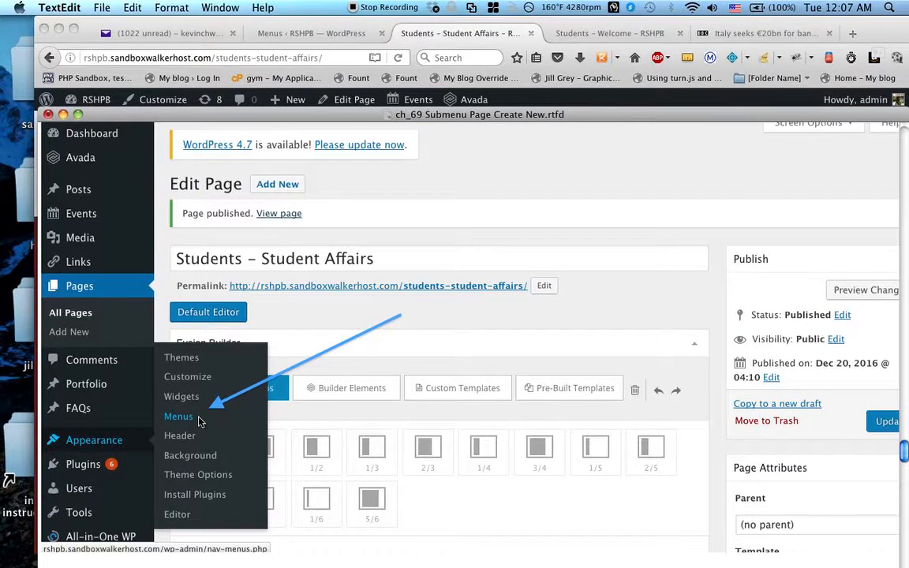
scroll(391, 384, down, 2)
- Read the instructions on selecting the Students Menu and expanding its Student Affairs link to reach the URL
scroll(391, 384, down, 7)
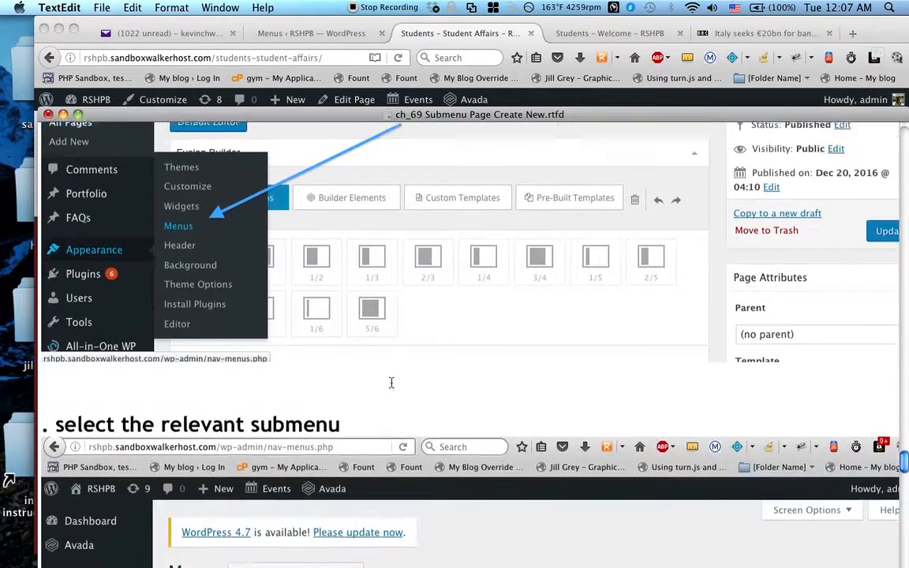
scroll(391, 384, down, 3)
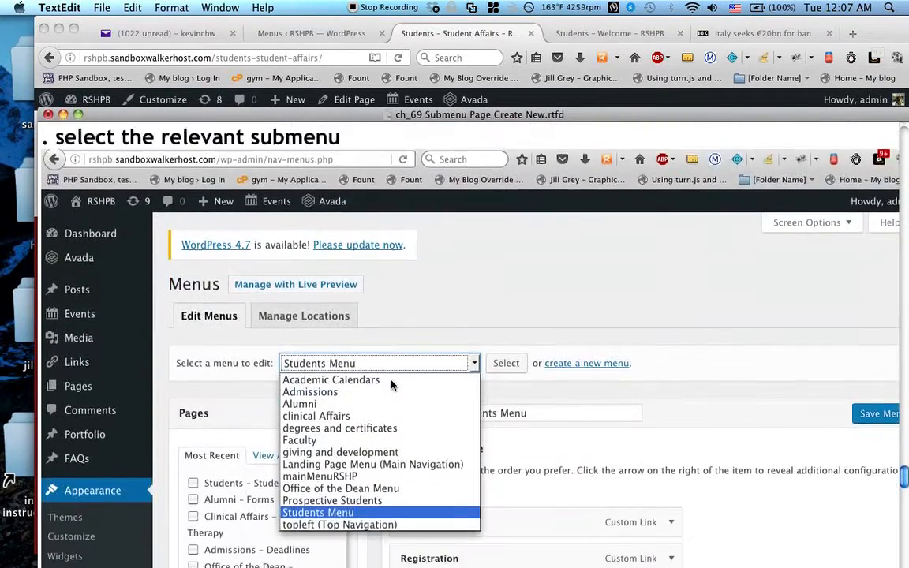
scroll(410, 468, down, 6)
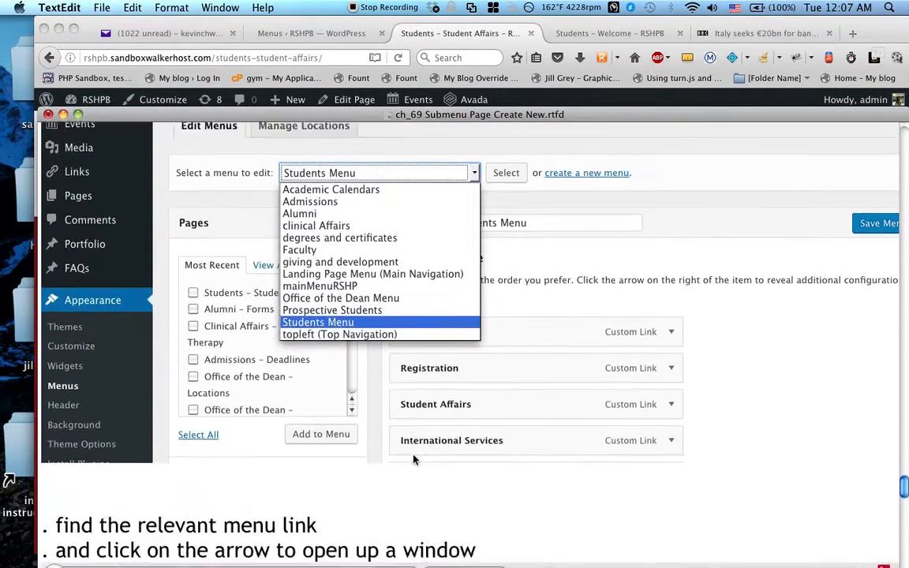
scroll(586, 327, down, 6)
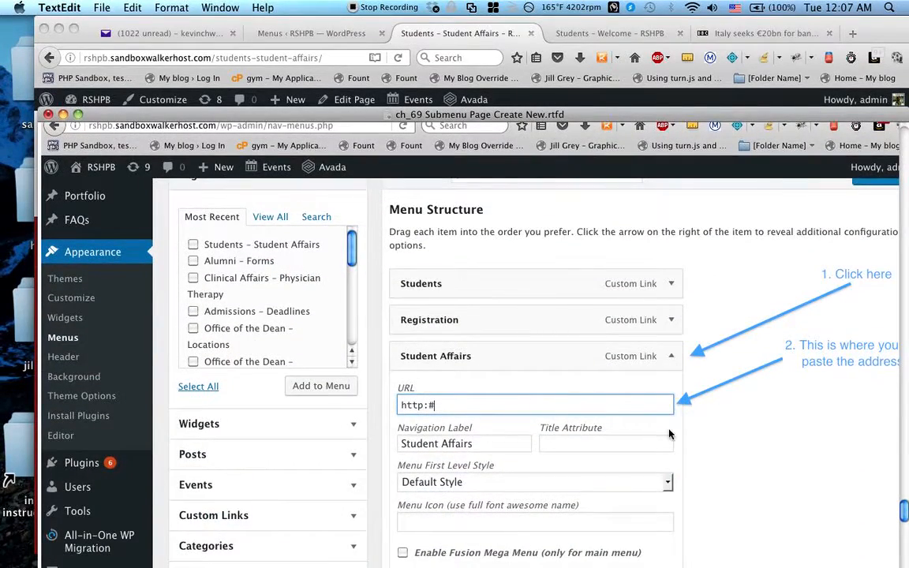
- Review the instructions on pasting the new address into the Student Affairs link and saving the menu, through to the finished page
scroll(791, 351, down, 1)
scroll(668, 335, down, 6)
scroll(668, 335, down, 8)
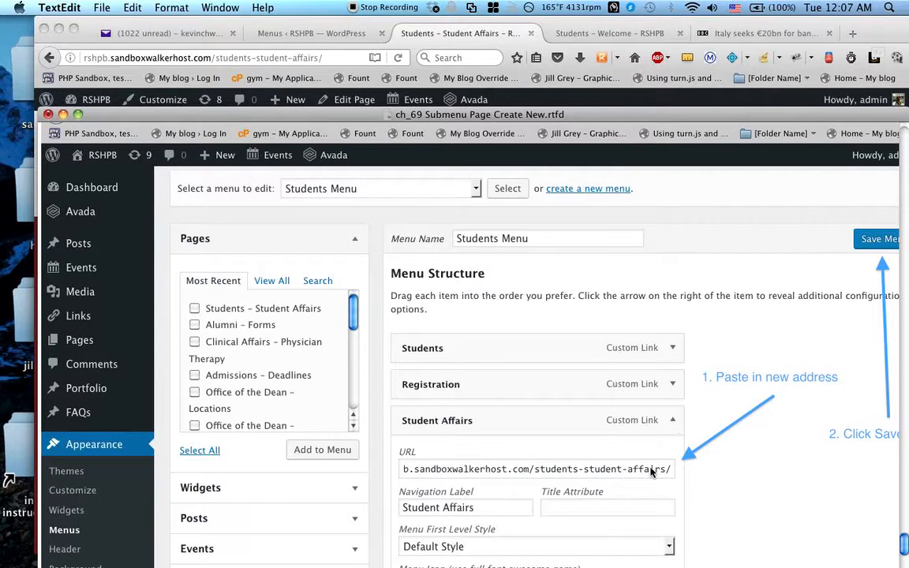
scroll(651, 471, down, 1)
scroll(628, 321, down, 12)
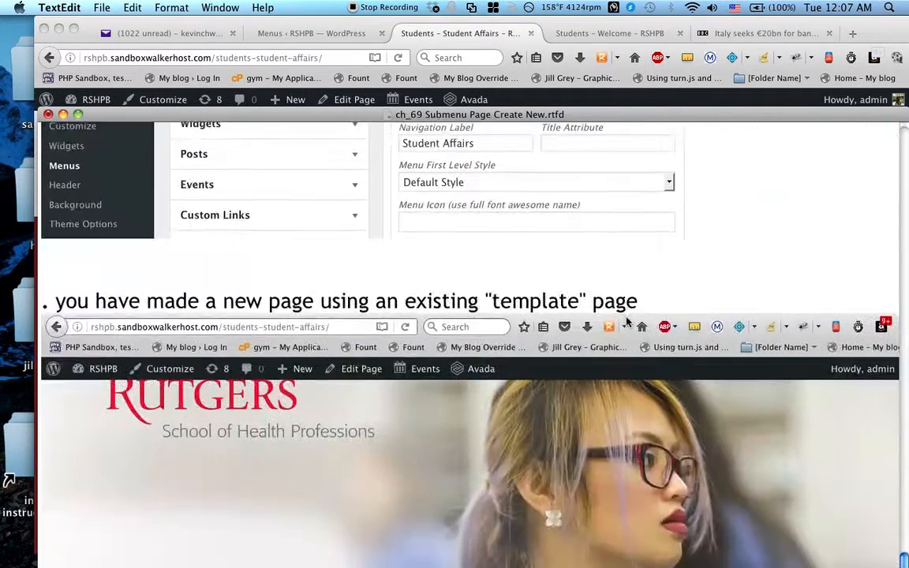
- Review the finished page illustrated in the instructions, move the instructions window aside, and switch to Firefox
scroll(627, 321, down, 4)
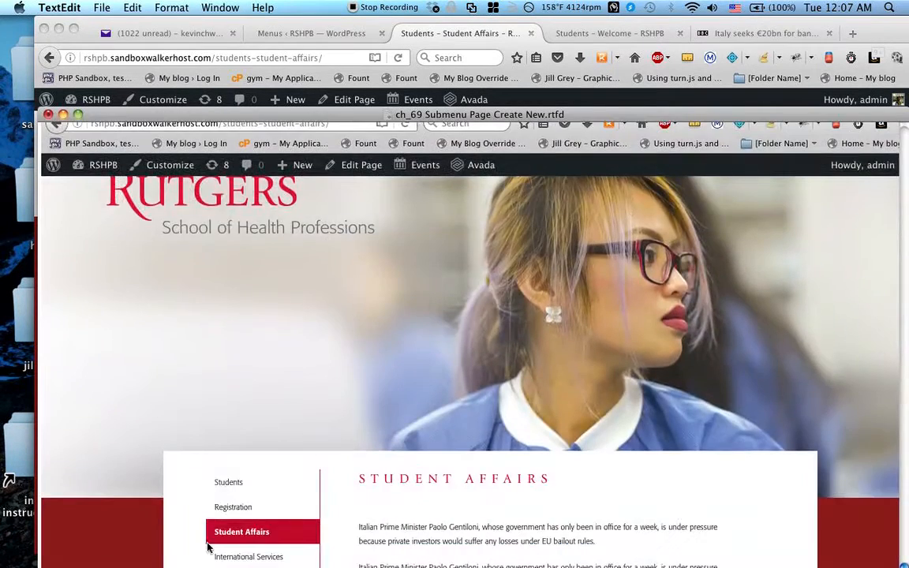
scroll(373, 299, up, 6)
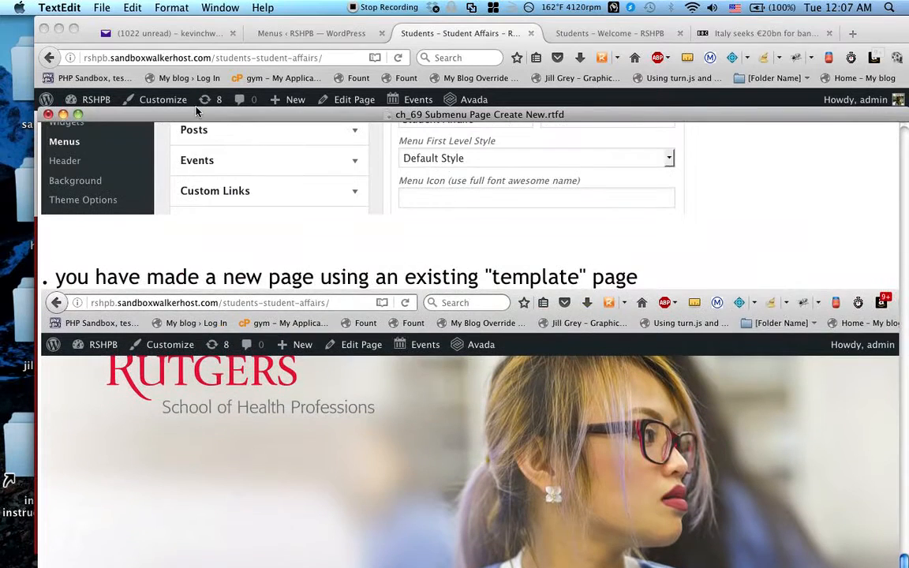
drag(195, 116, 214, 422)
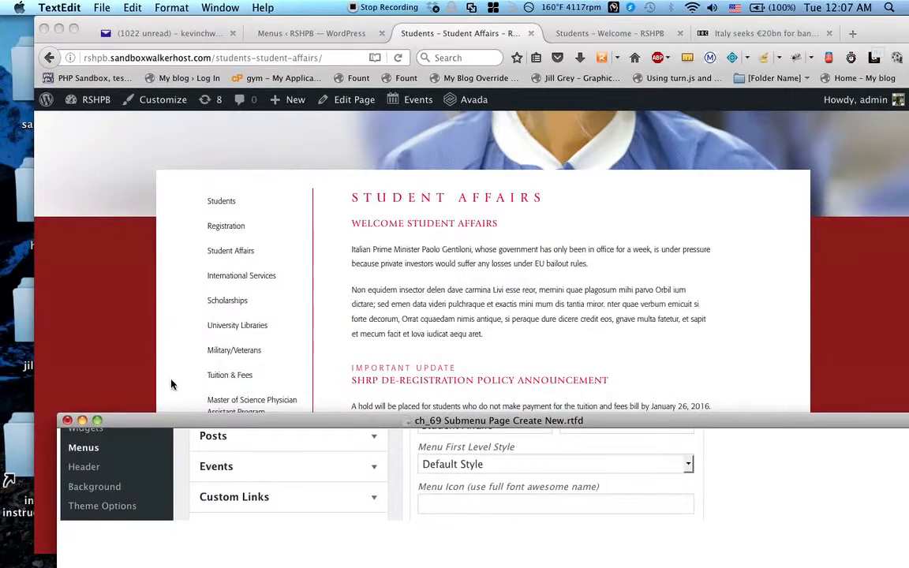
click(113, 307)
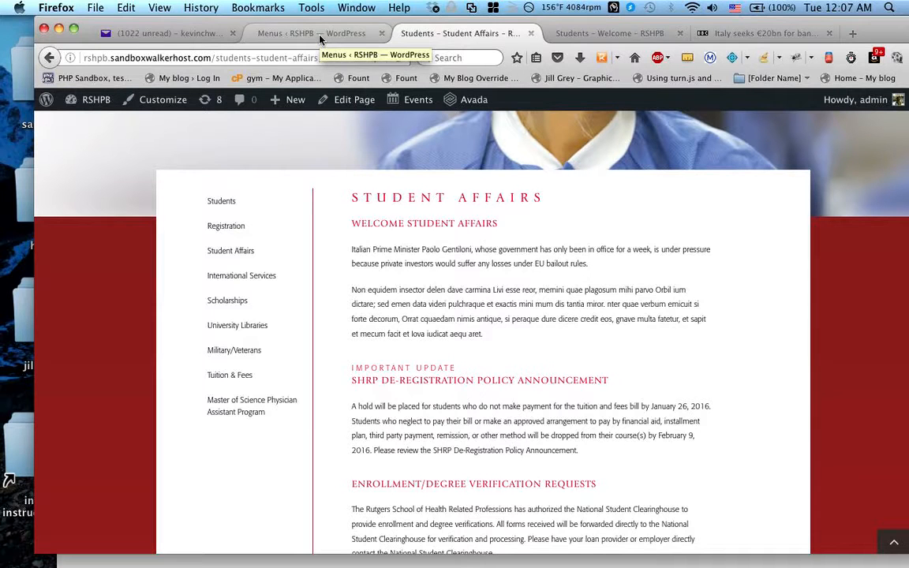
- Open the live Student Affairs page for editing and copy its full permalink
click(263, 52)
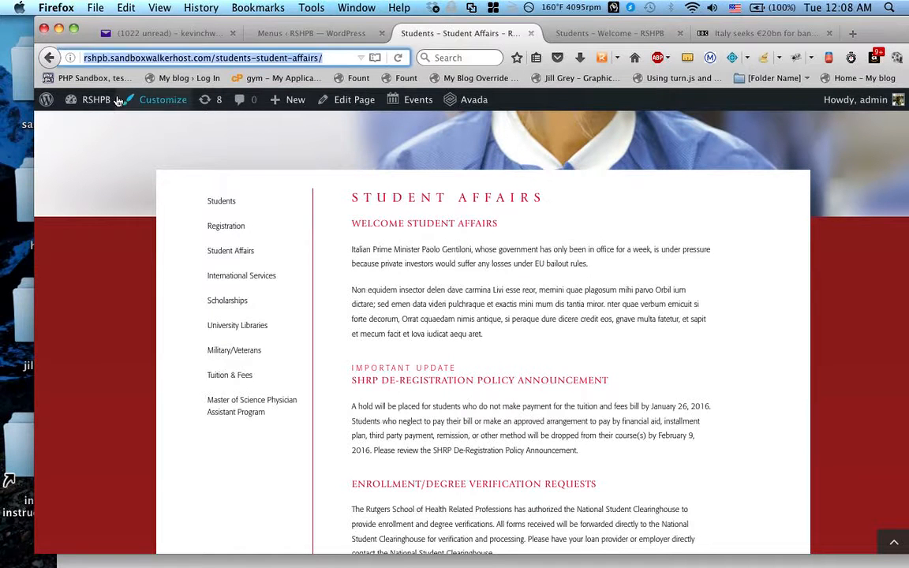
mouse_move(100, 110)
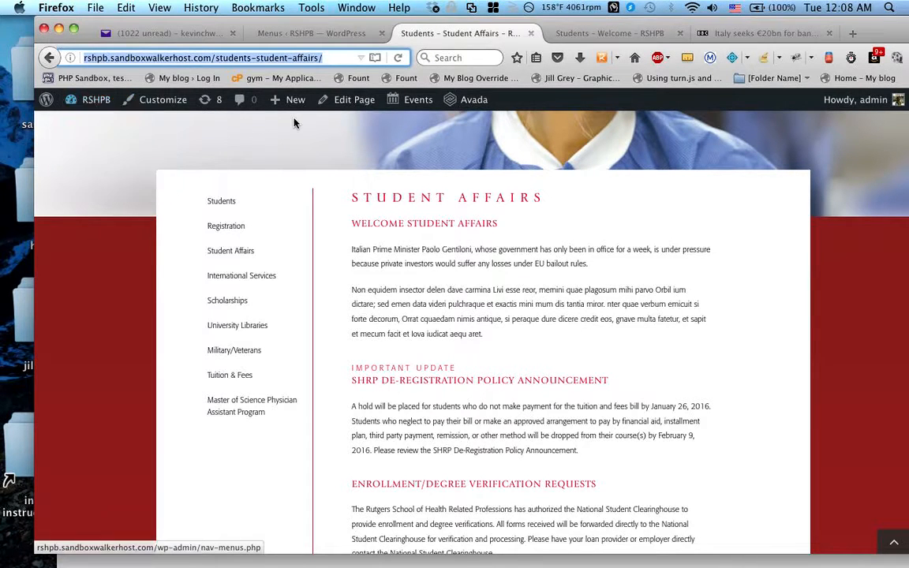
click(323, 33)
click(435, 34)
click(575, 32)
click(479, 34)
click(351, 100)
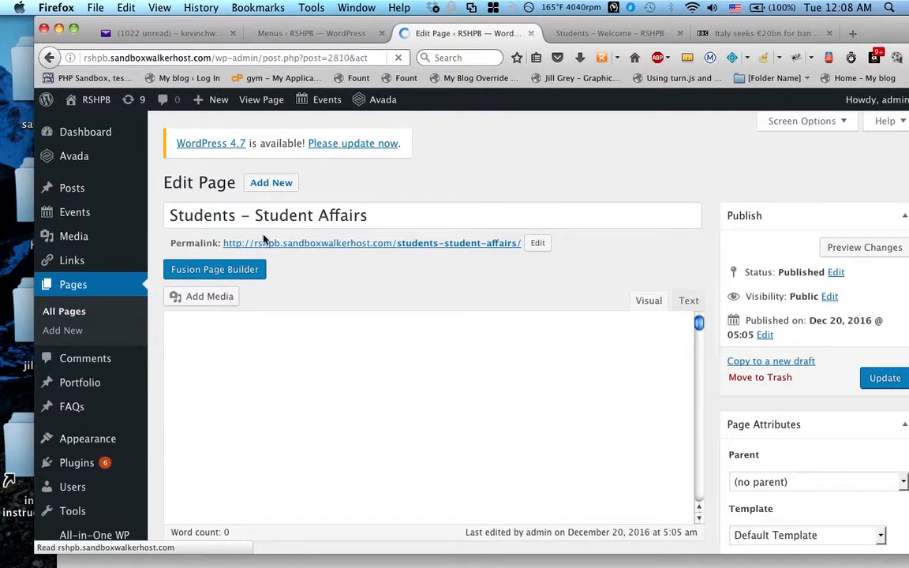
drag(223, 247, 521, 251)
key(super+c)
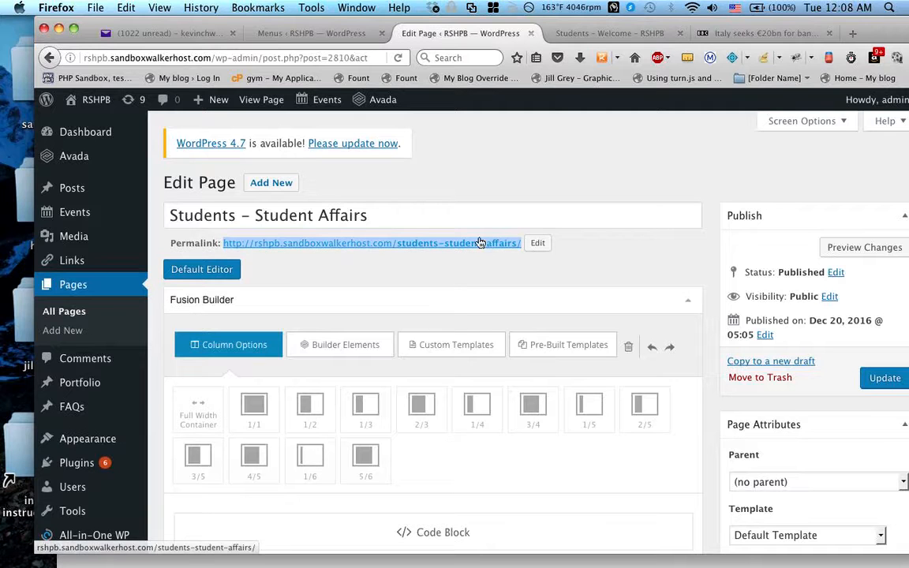
- Load the Academic Calendars menu on the WordPress Menus page and look through its links
click(324, 33)
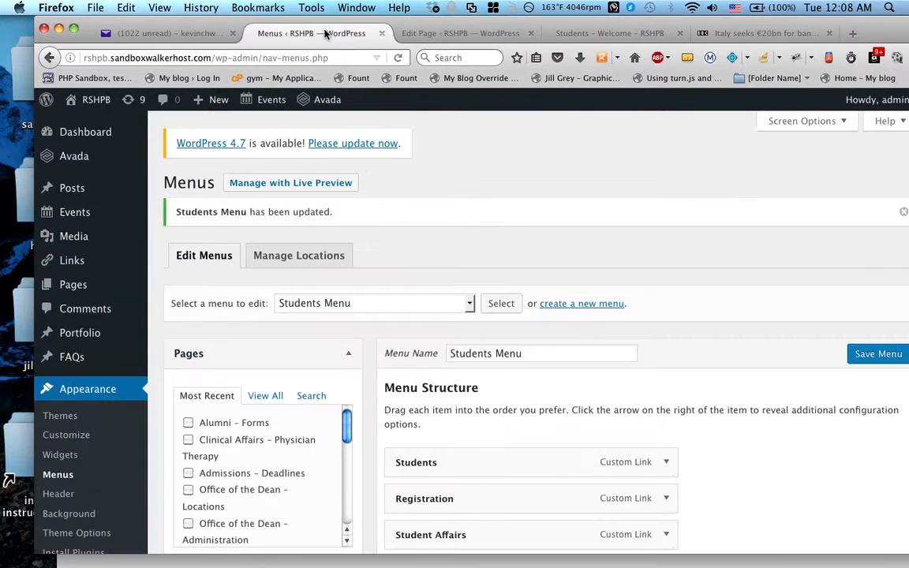
click(468, 301)
click(418, 264)
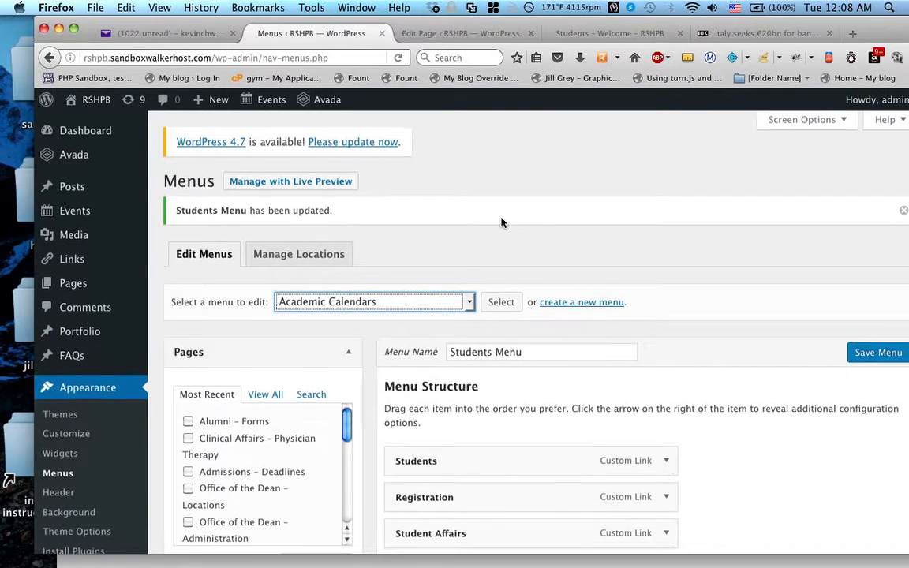
scroll(500, 223, down, 2)
click(501, 225)
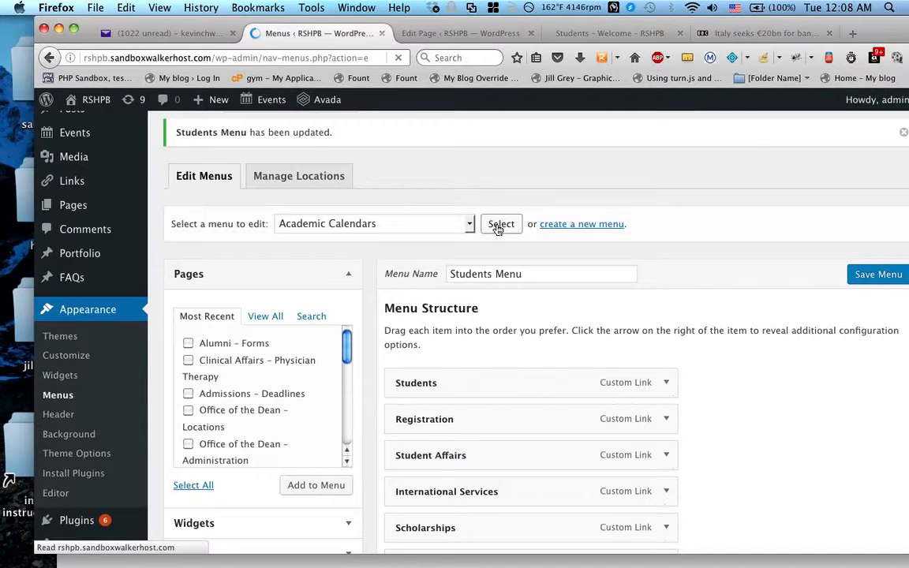
scroll(490, 211, down, 3)
scroll(489, 211, down, 5)
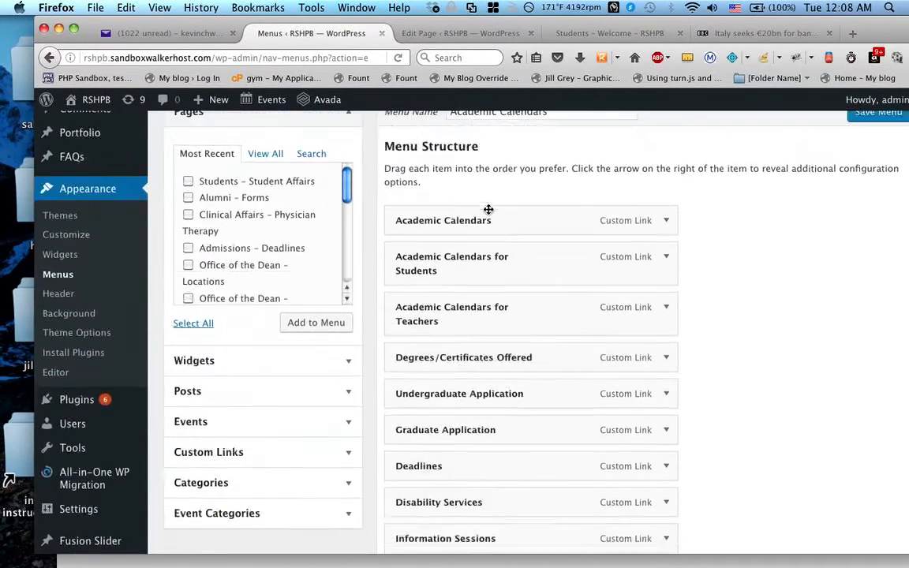
scroll(474, 209, up, 8)
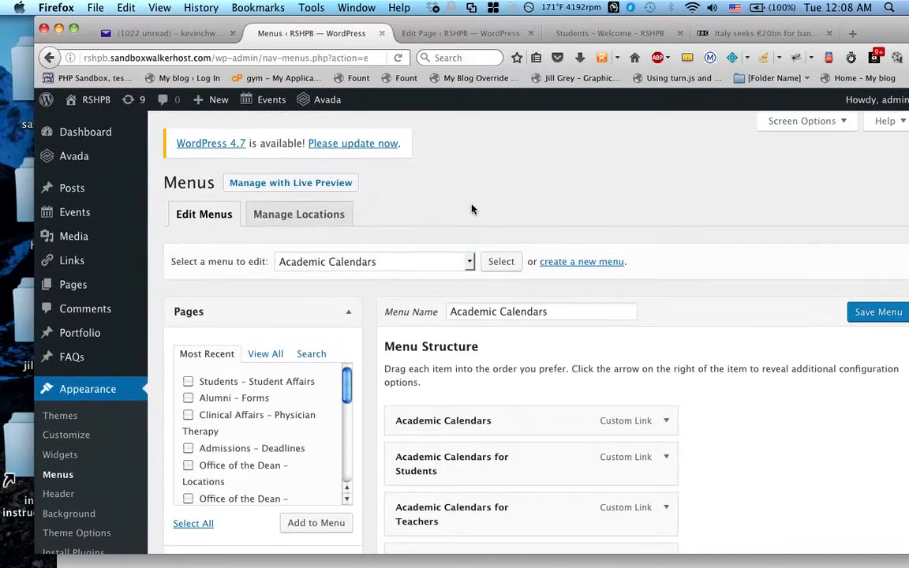
- Load the Students Menu for editing
click(468, 263)
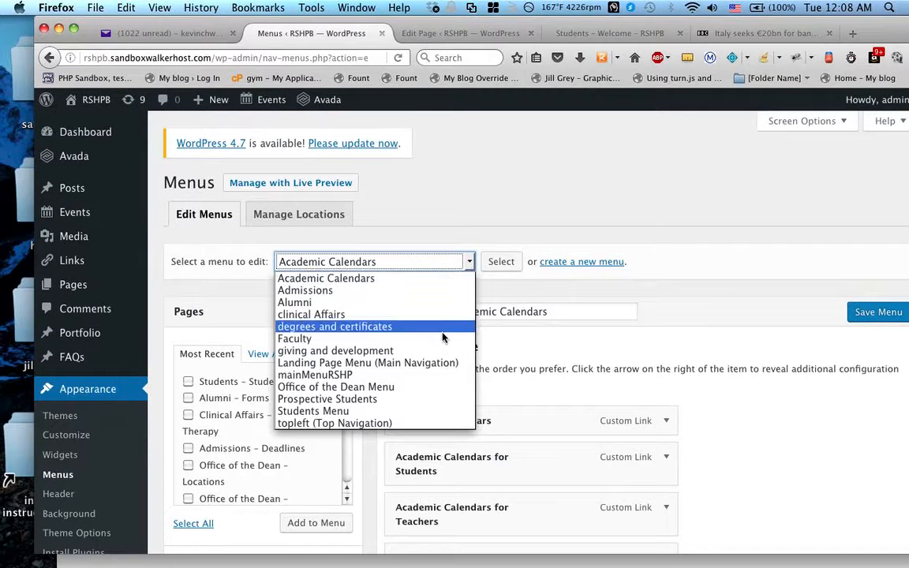
click(441, 411)
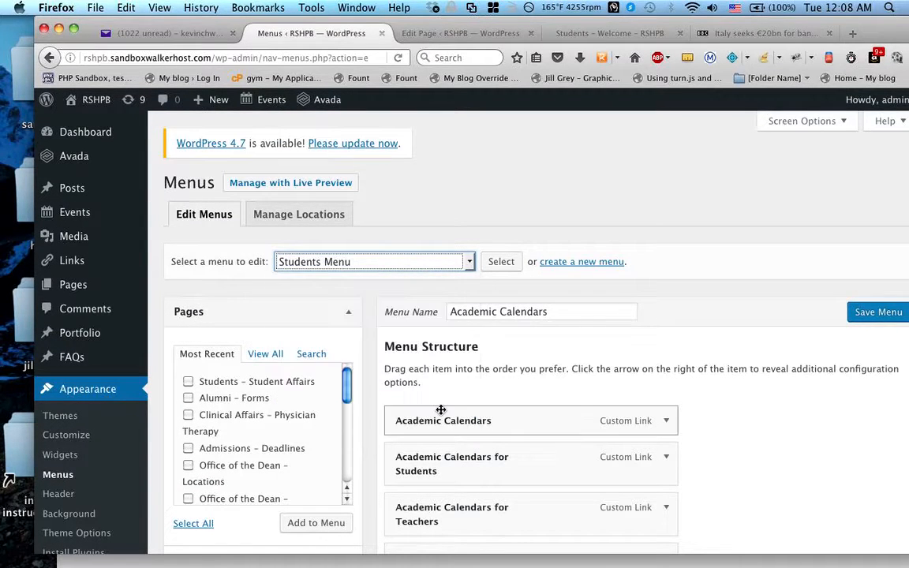
click(505, 270)
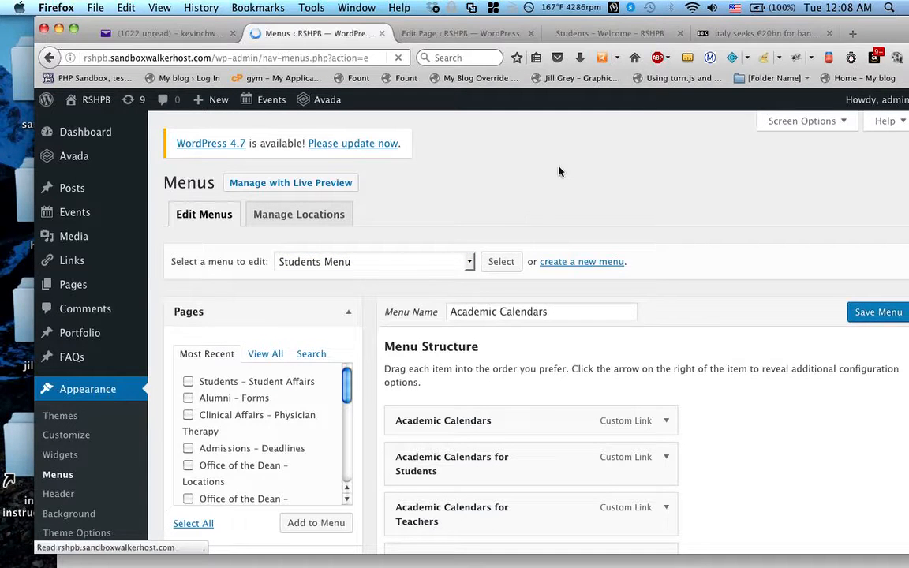
scroll(513, 193, down, 3)
scroll(524, 188, down, 3)
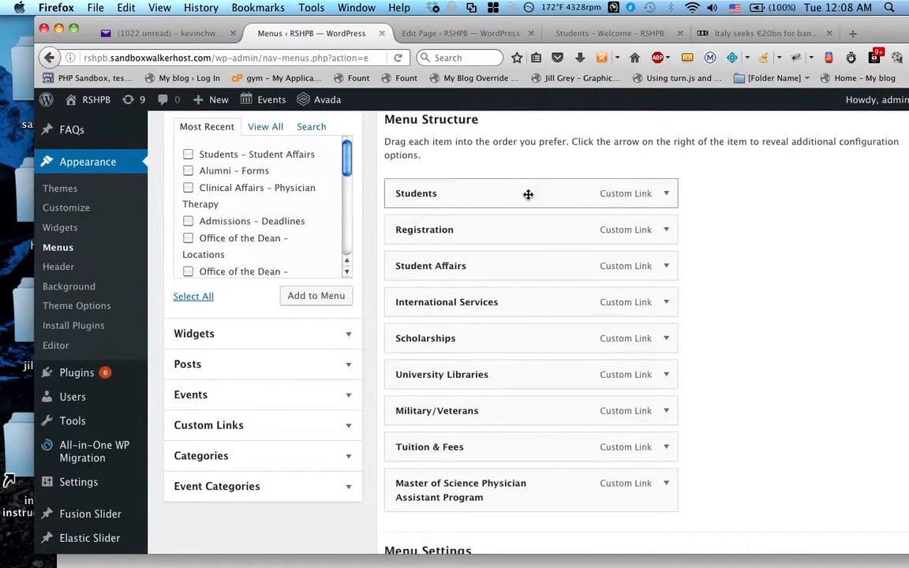
click(666, 266)
click(478, 315)
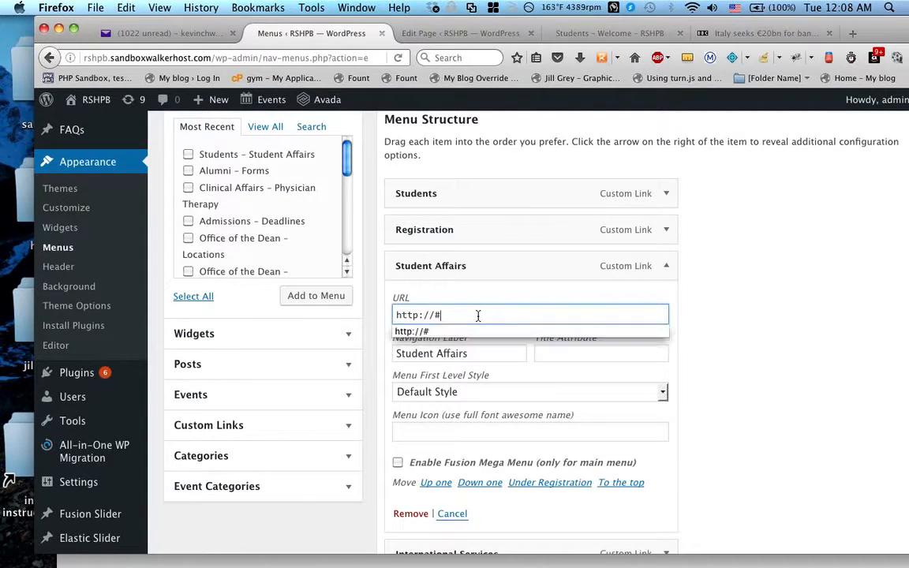
triple_click(478, 316)
key(BackSpace)
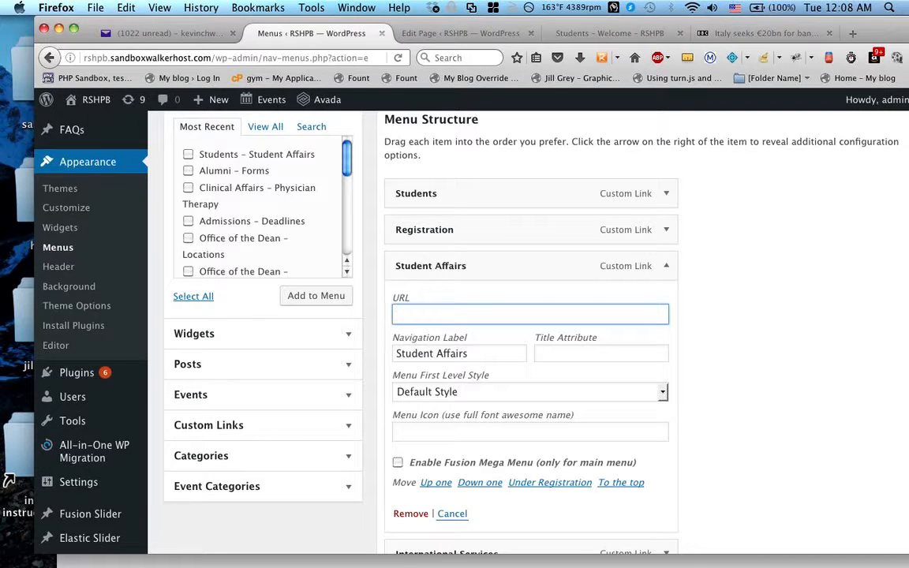
key(super+v)
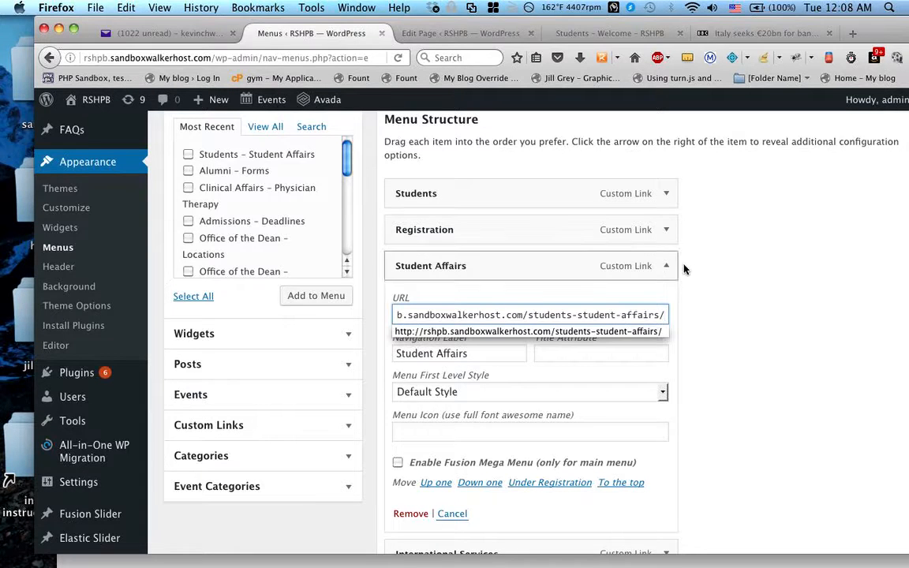
click(720, 272)
scroll(774, 260, up, 2)
scroll(773, 261, up, 3)
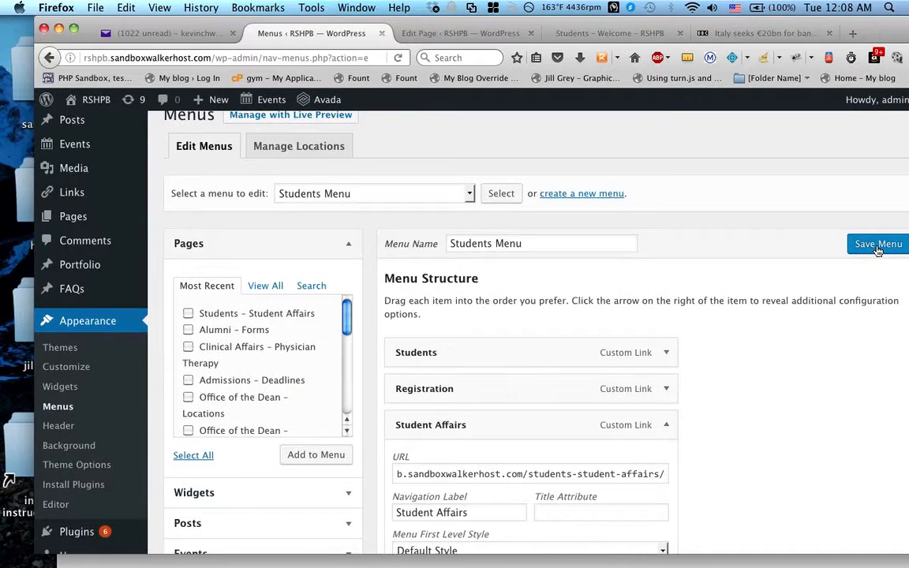
click(877, 245)
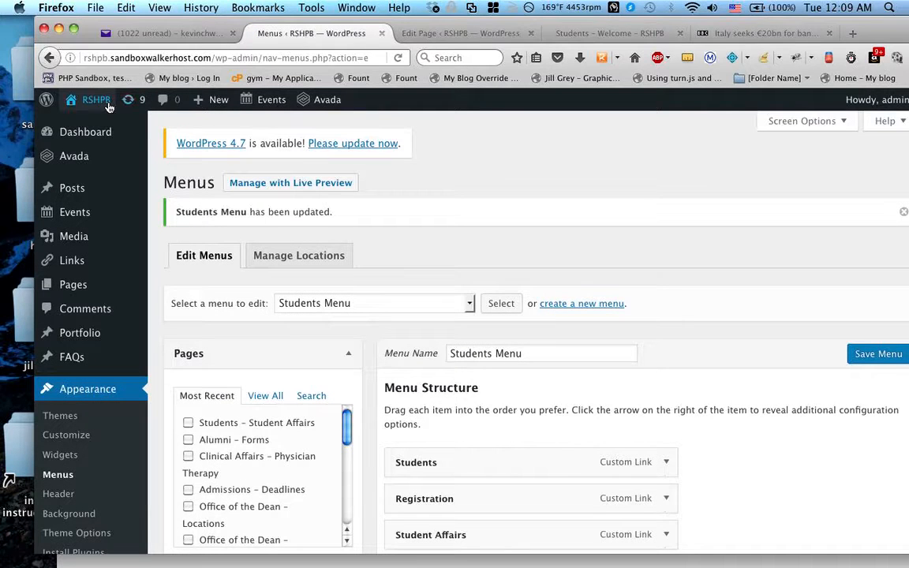
- Visit the live site and follow the Students page's submenu link to Student Affairs
mouse_move(94, 100)
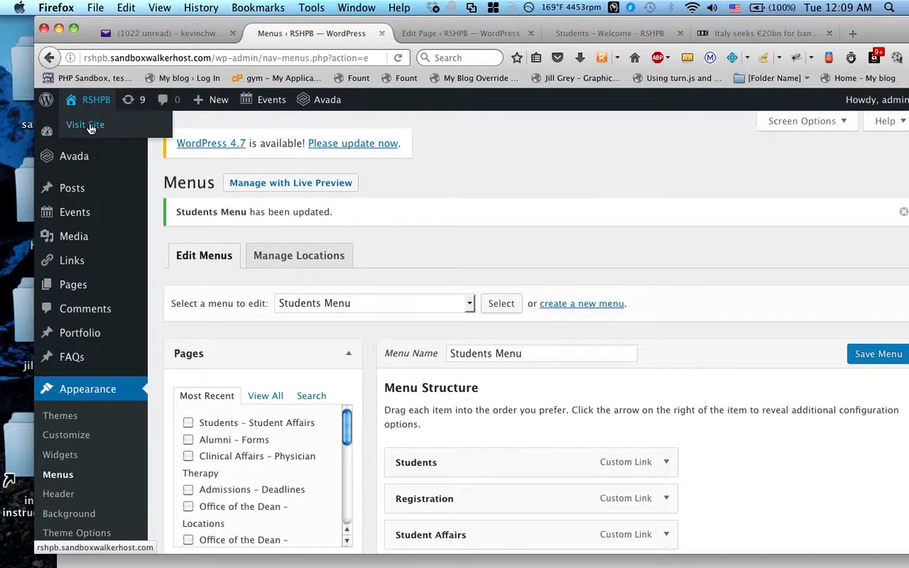
click(88, 125)
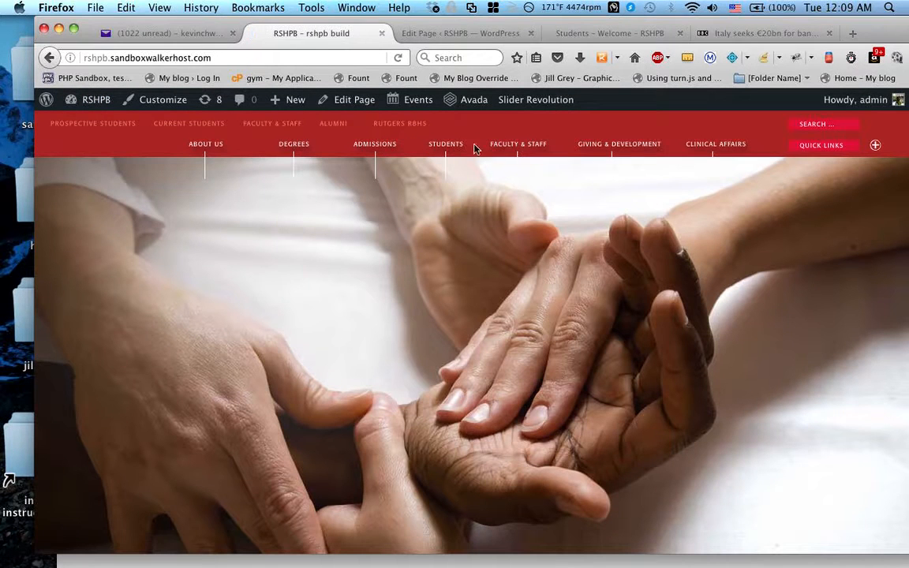
click(439, 153)
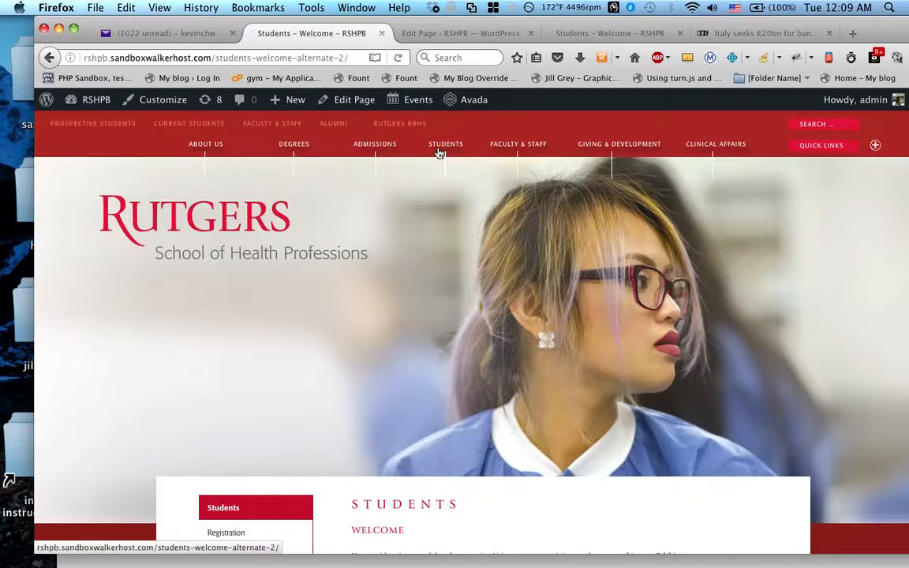
scroll(433, 154, down, 5)
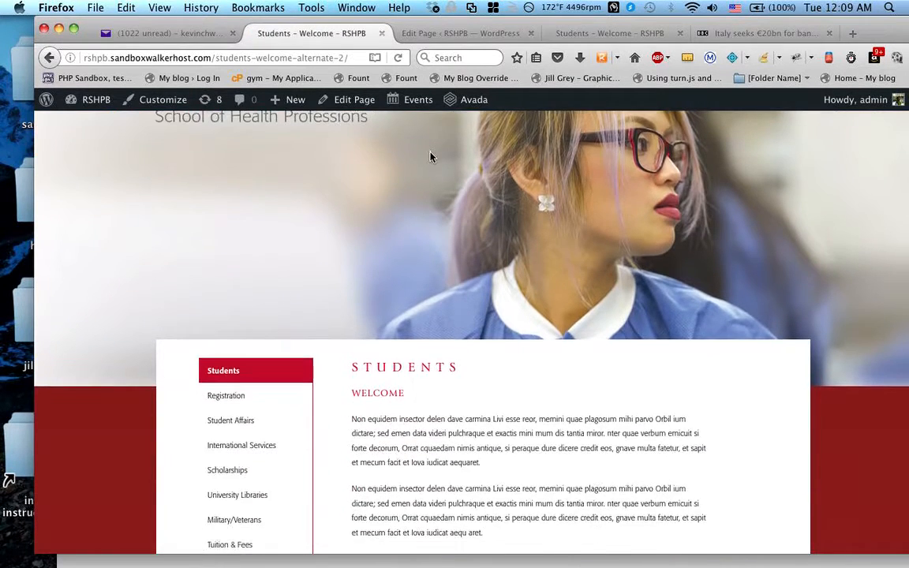
click(256, 320)
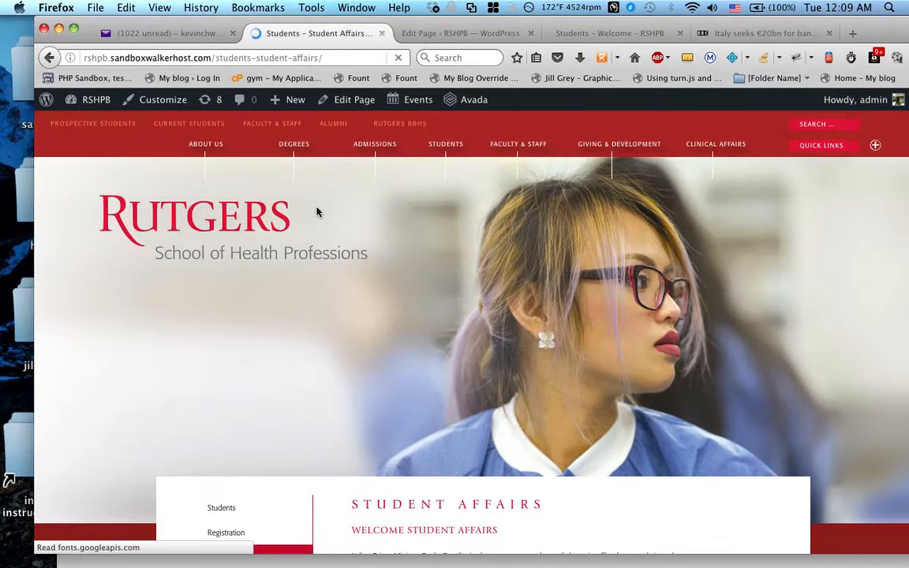
- Examine the live Student Affairs page's submenu, heading and body content from header to footer
scroll(305, 209, down, 3)
scroll(463, 208, down, 3)
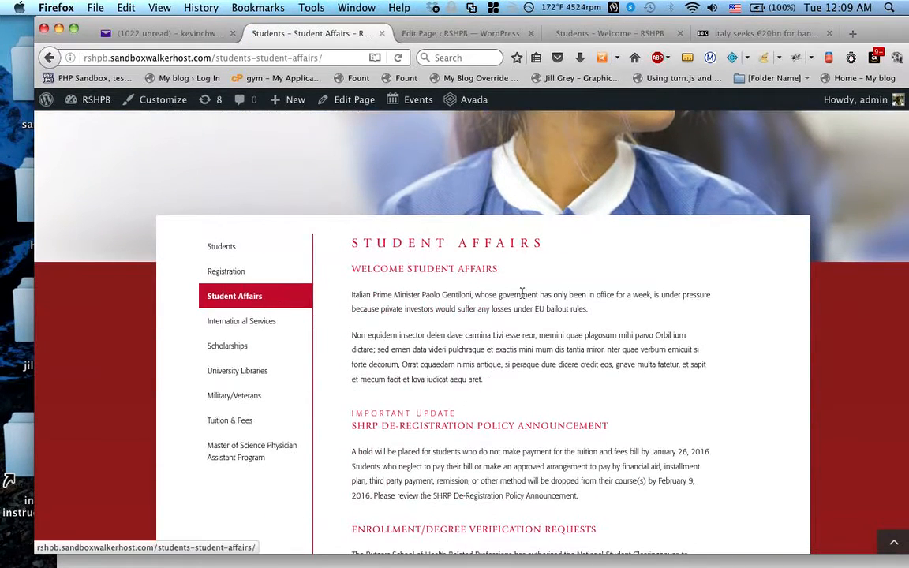
scroll(731, 244, down, 1)
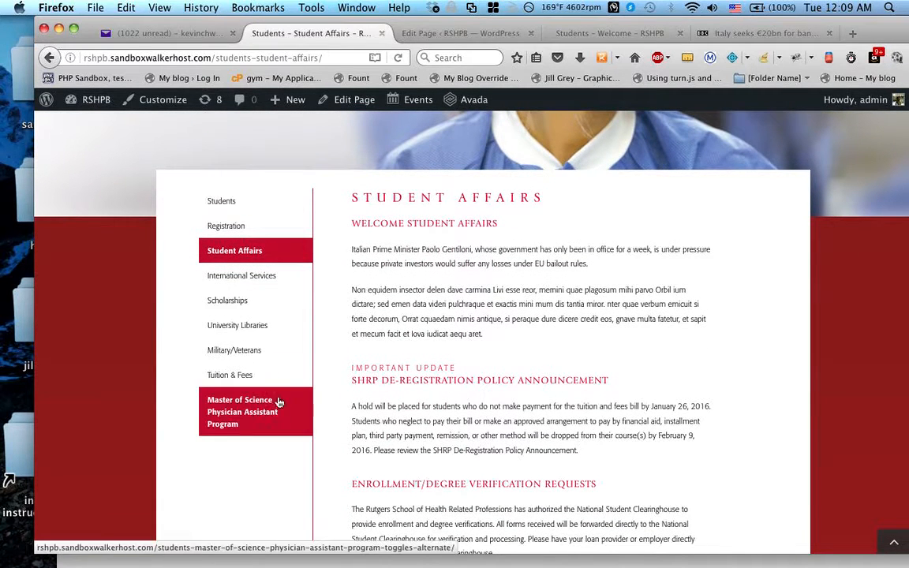
scroll(649, 331, down, 15)
scroll(649, 325, up, 15)
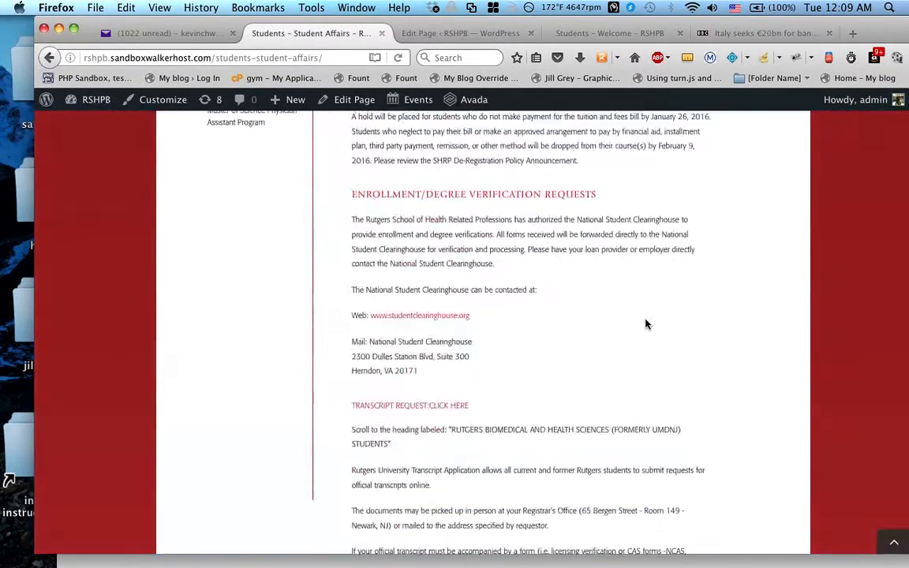
scroll(643, 321, up, 3)
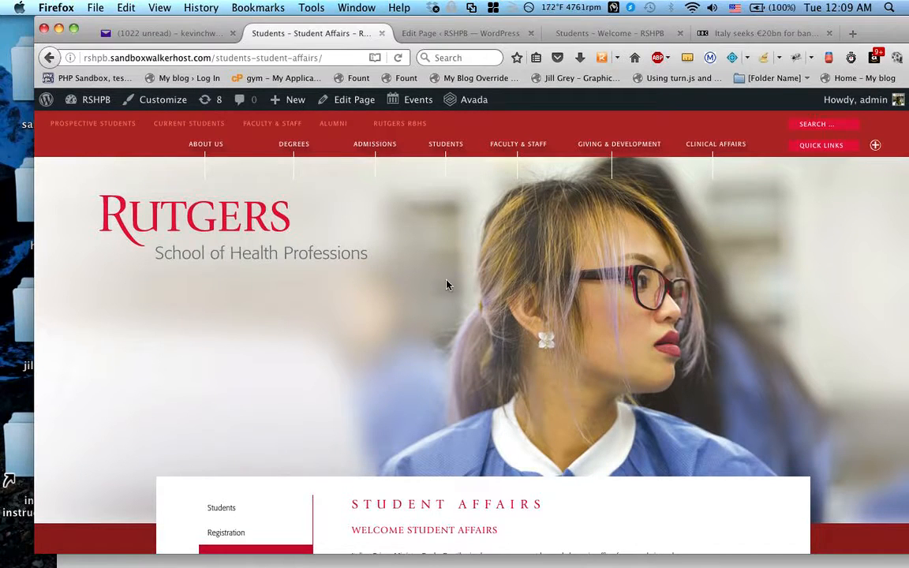
scroll(380, 315, down, 3)
scroll(382, 313, up, 3)
scroll(382, 313, down, 4)
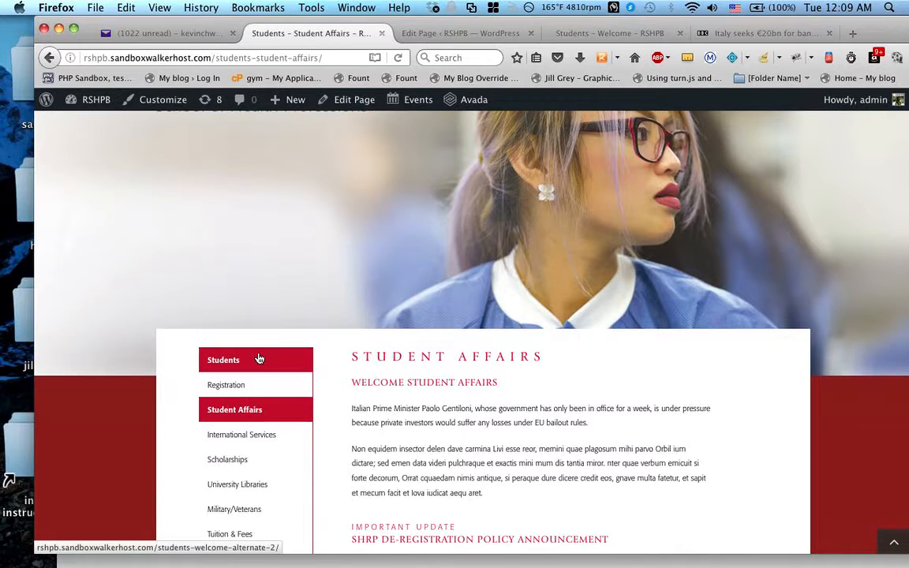
- View the Registration page and the Master of Science Physician Assistant Program page through the Students submenu
click(259, 390)
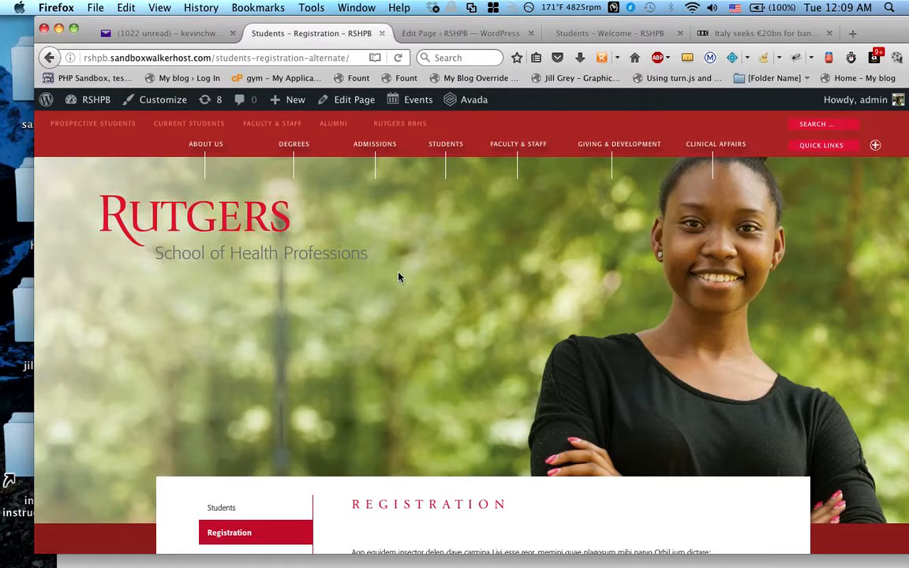
scroll(398, 276, down, 10)
scroll(315, 260, up, 1)
click(270, 248)
scroll(539, 280, up, 5)
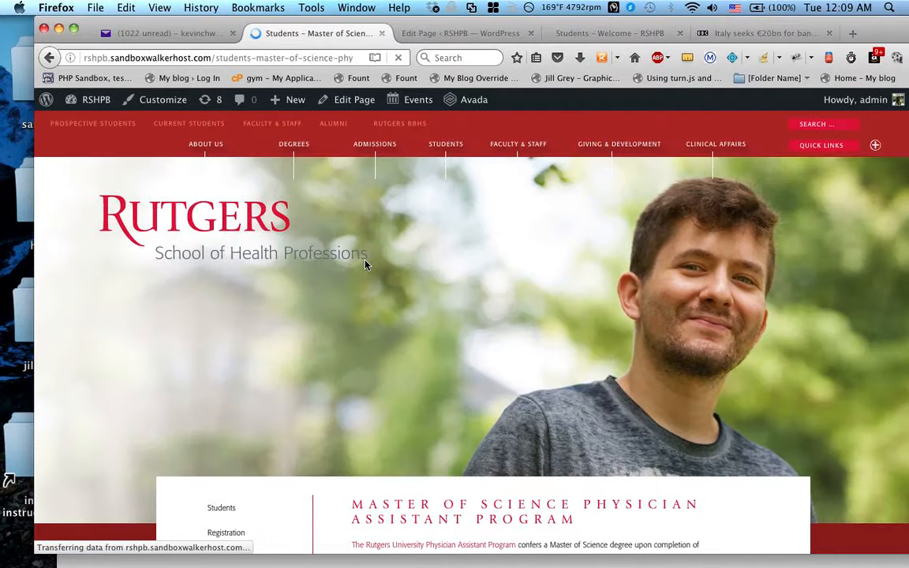
scroll(365, 264, down, 1)
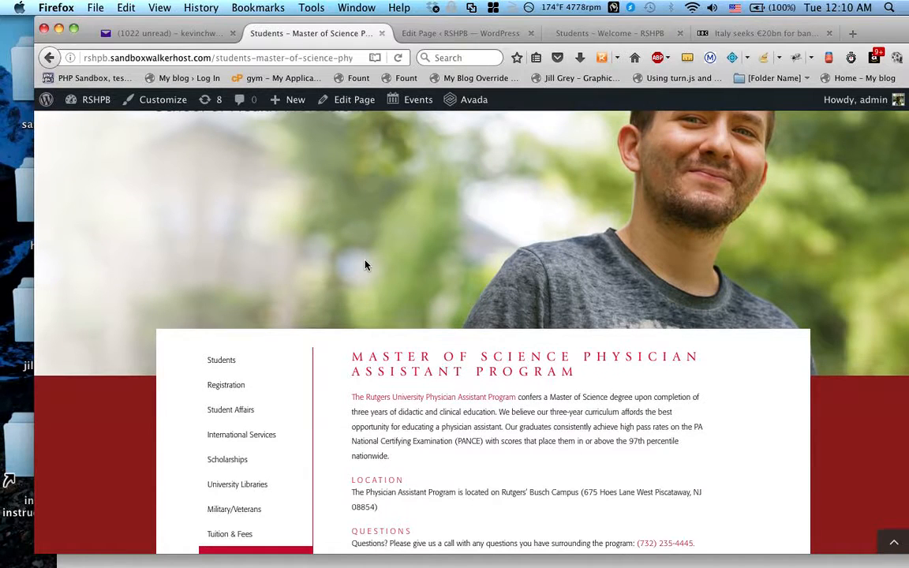
- Compare the header images of the live Master of Science Physician Assistant Program page and the Student Affairs page
scroll(572, 239, up, 3)
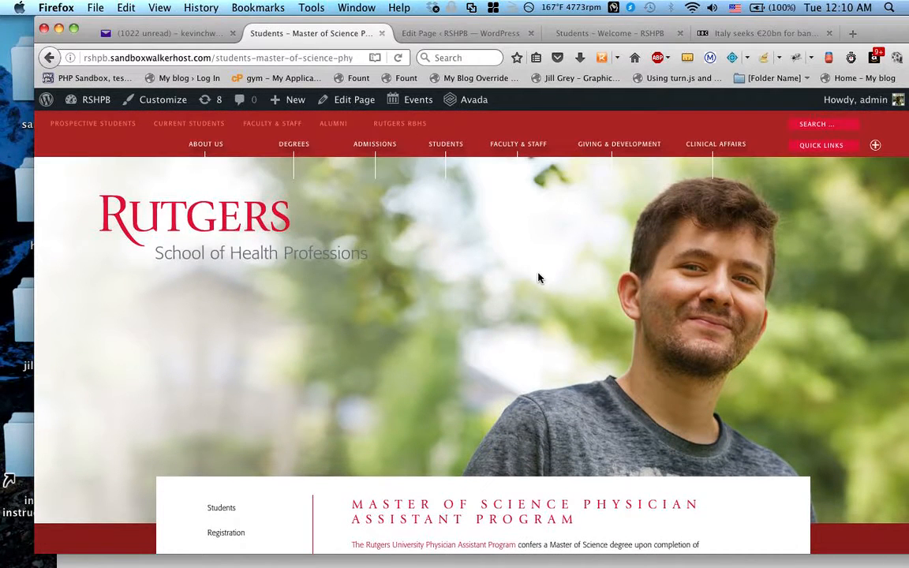
scroll(537, 277, down, 5)
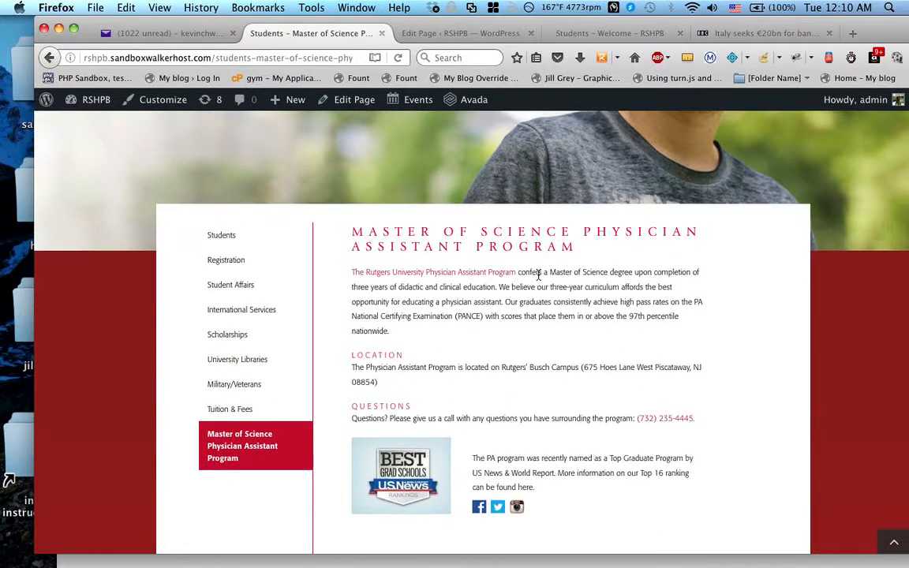
click(264, 294)
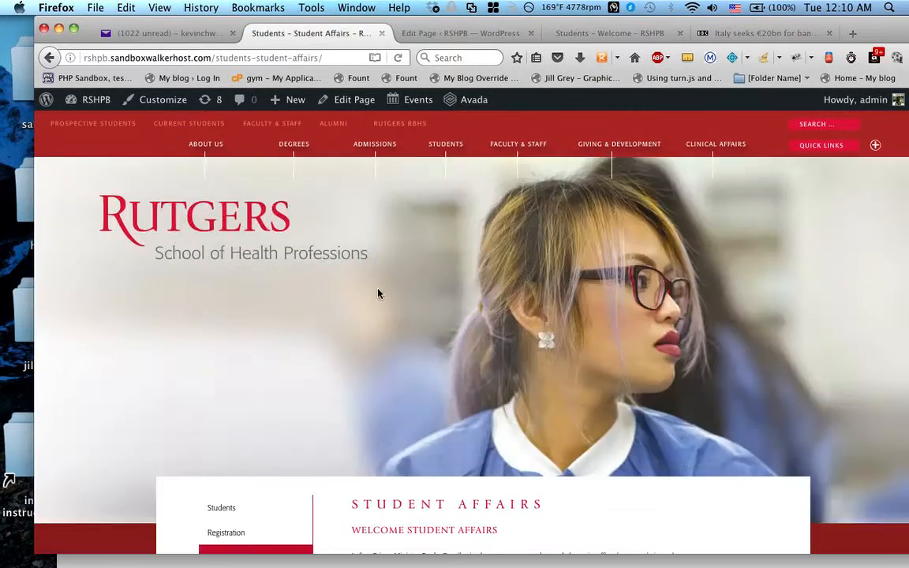
scroll(378, 293, down, 2)
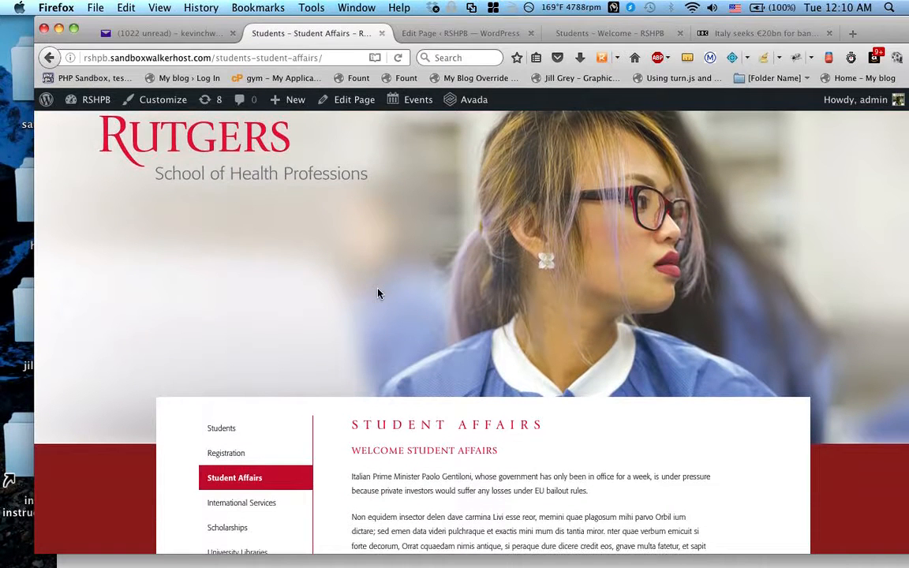
- Open the Student Affairs page in the editor and compare its header container layout with the live Students page
click(355, 101)
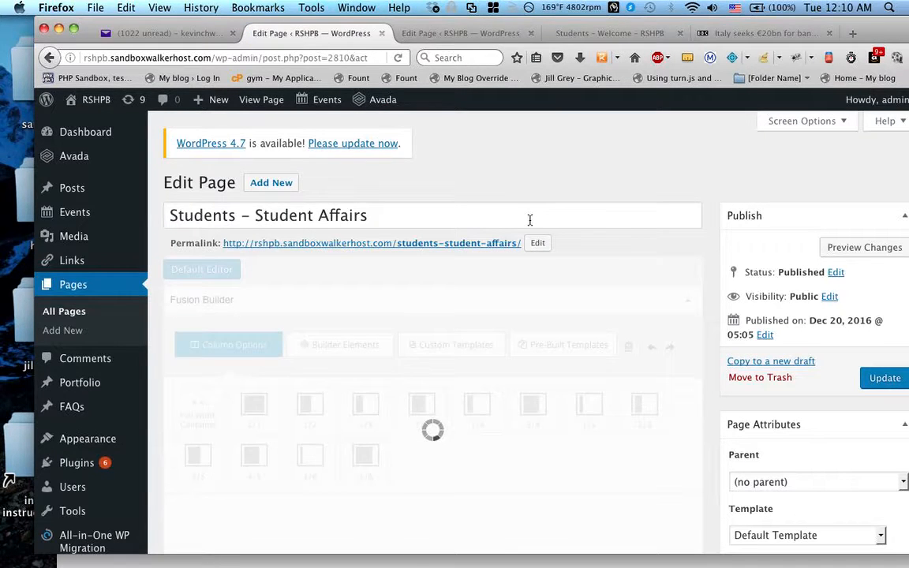
scroll(529, 221, down, 5)
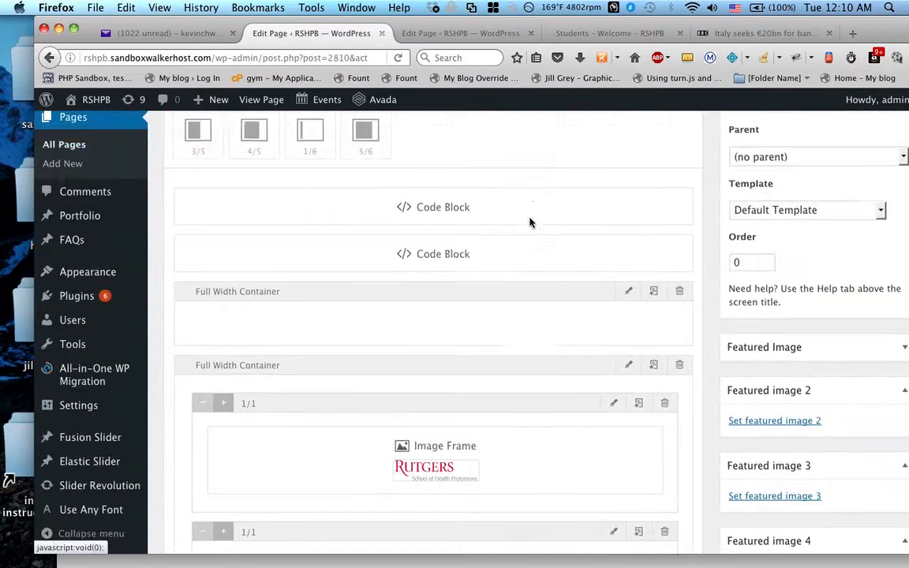
scroll(530, 221, down, 4)
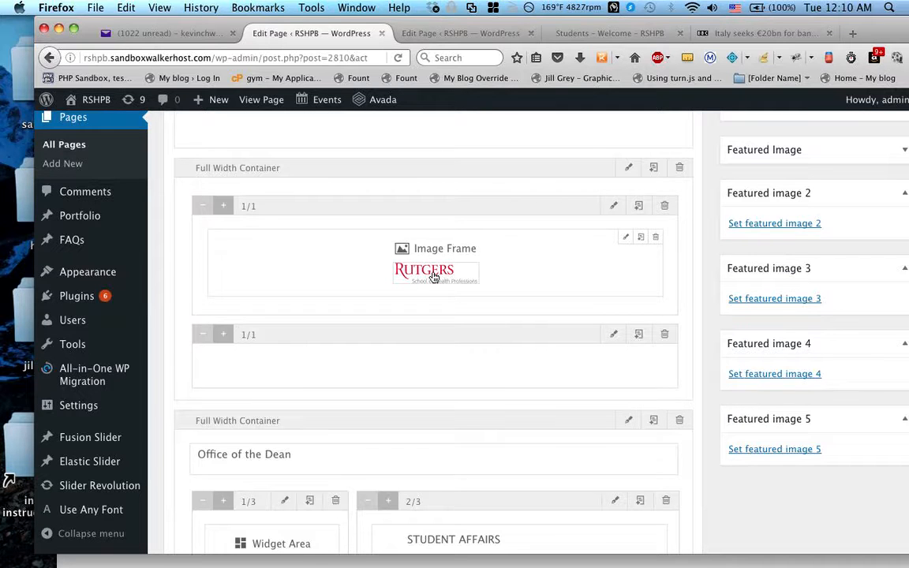
click(593, 31)
scroll(513, 201, up, 3)
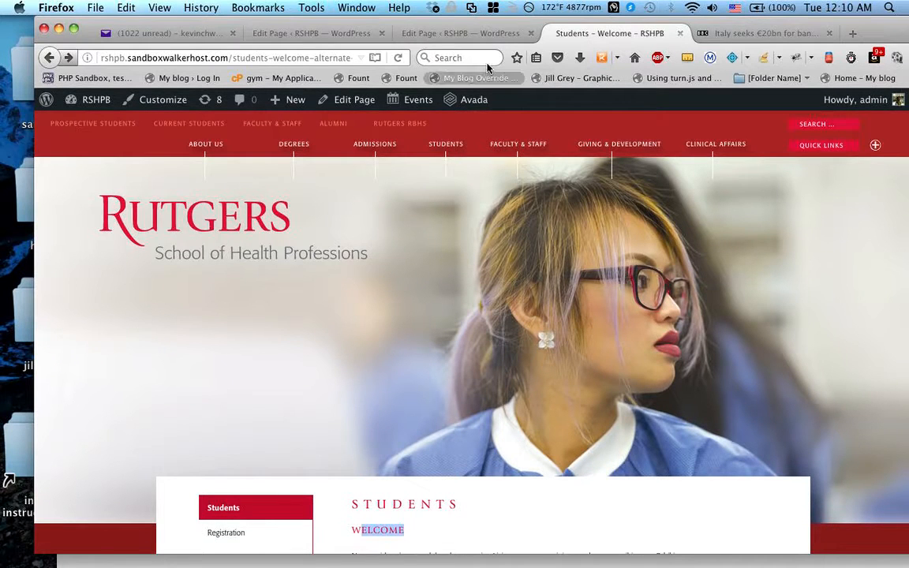
click(438, 39)
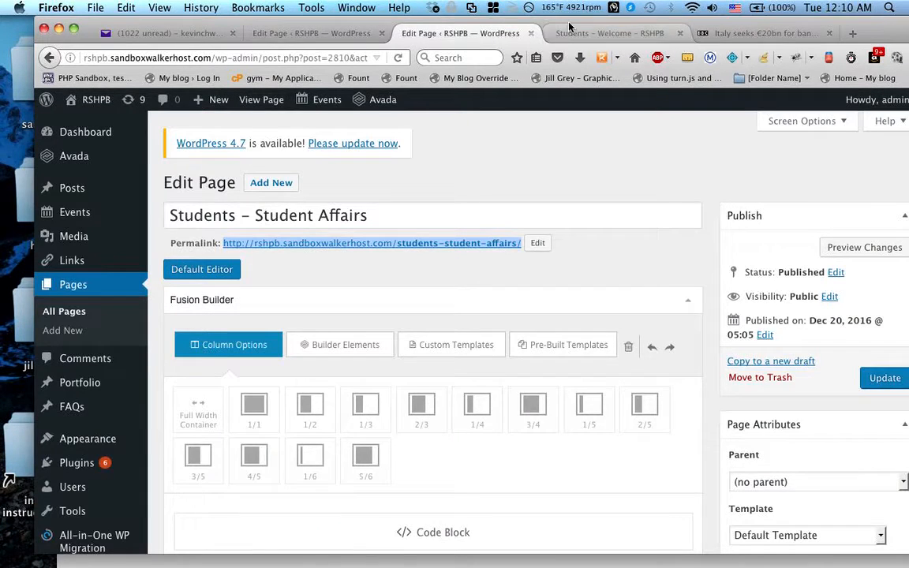
key(ctrl+Tab)
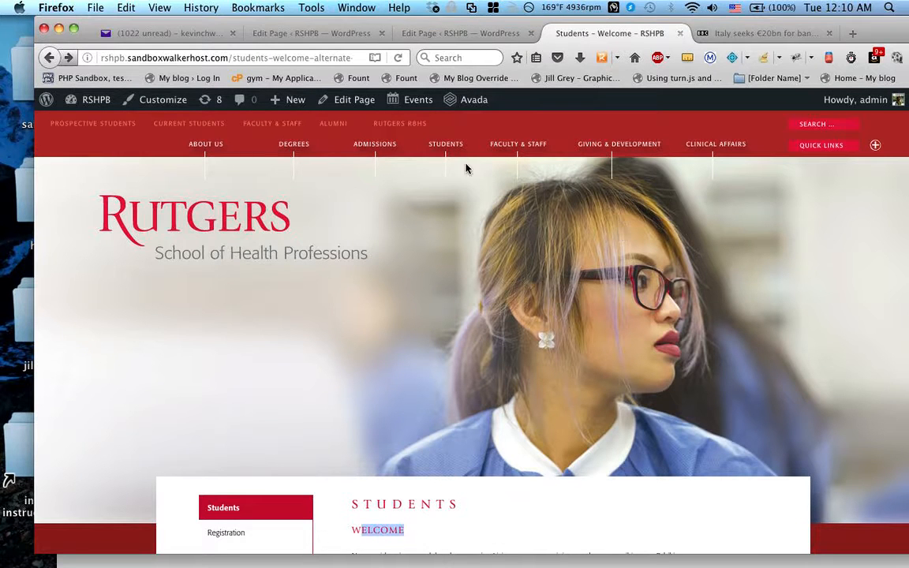
- Open the background settings of the full width container holding the Rutgers logo and inspect its current image in the media library
click(430, 35)
scroll(578, 322, down, 2)
scroll(579, 323, down, 5)
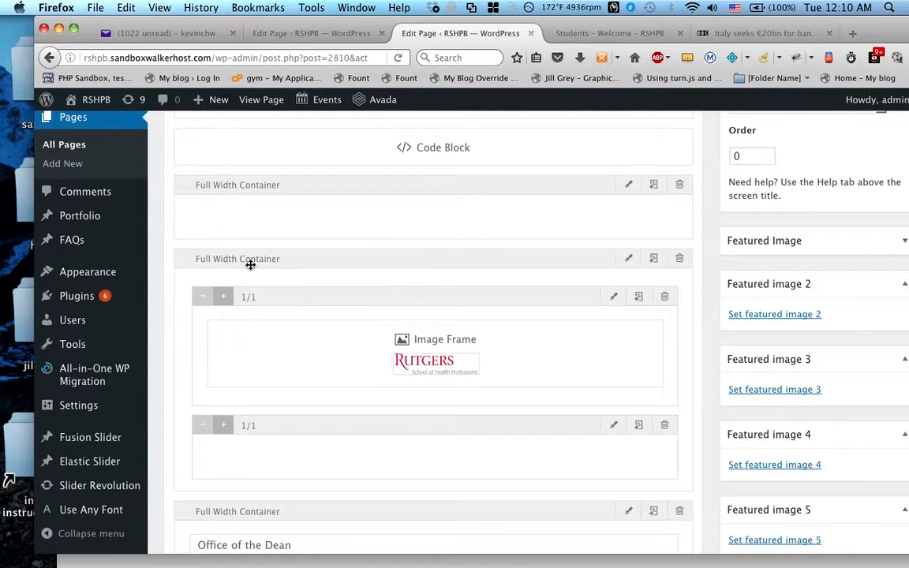
click(628, 260)
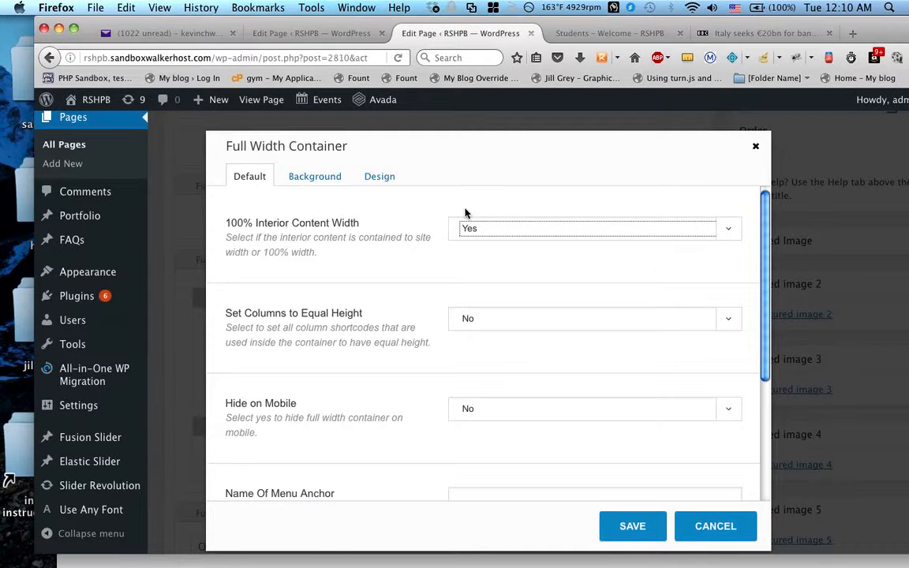
click(284, 176)
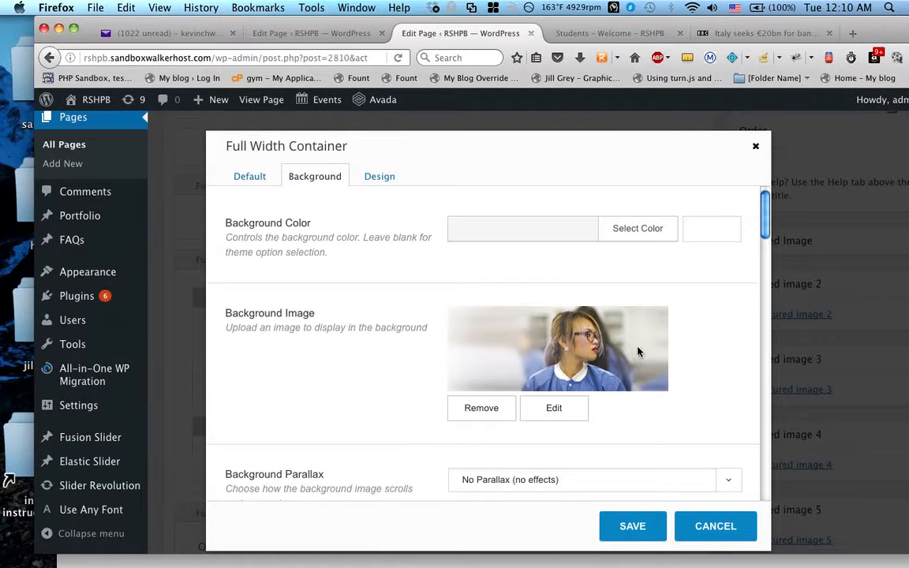
scroll(631, 351, down, 2)
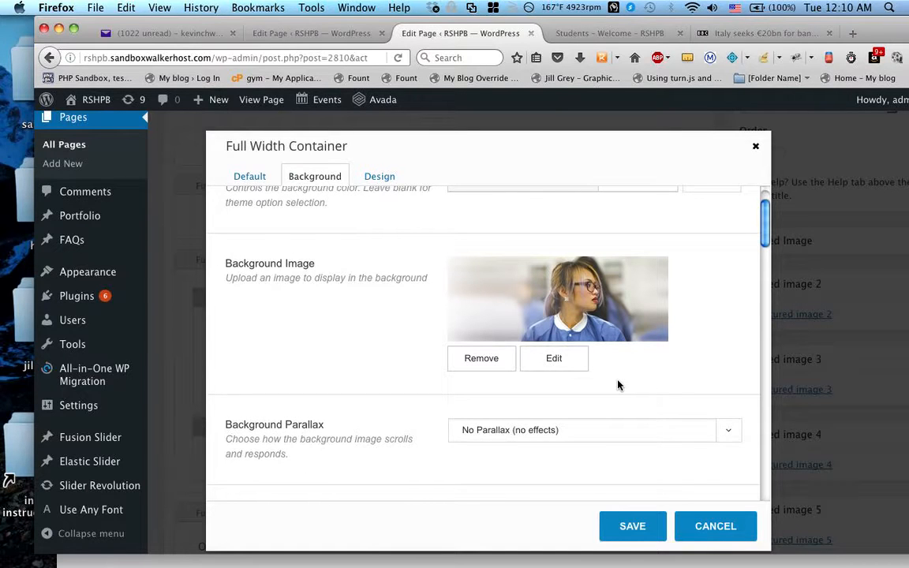
click(551, 360)
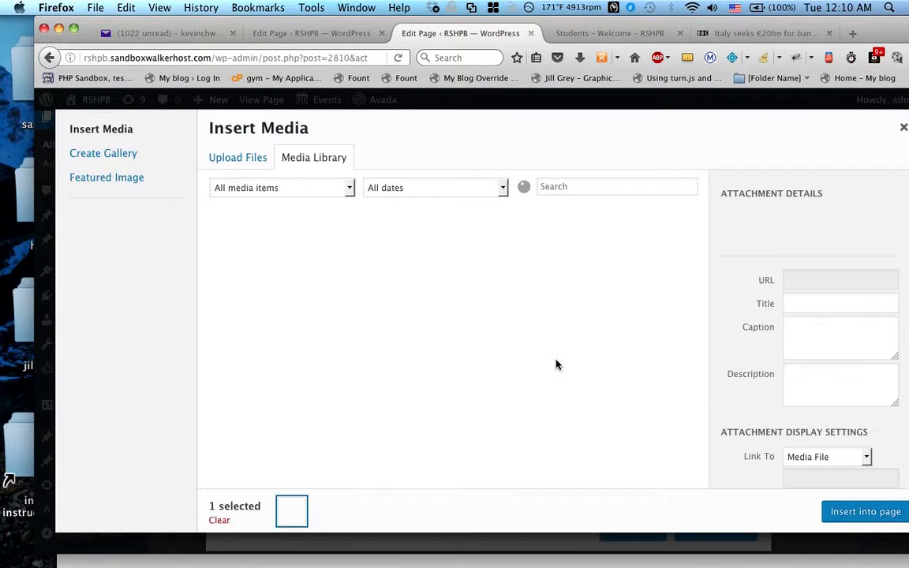
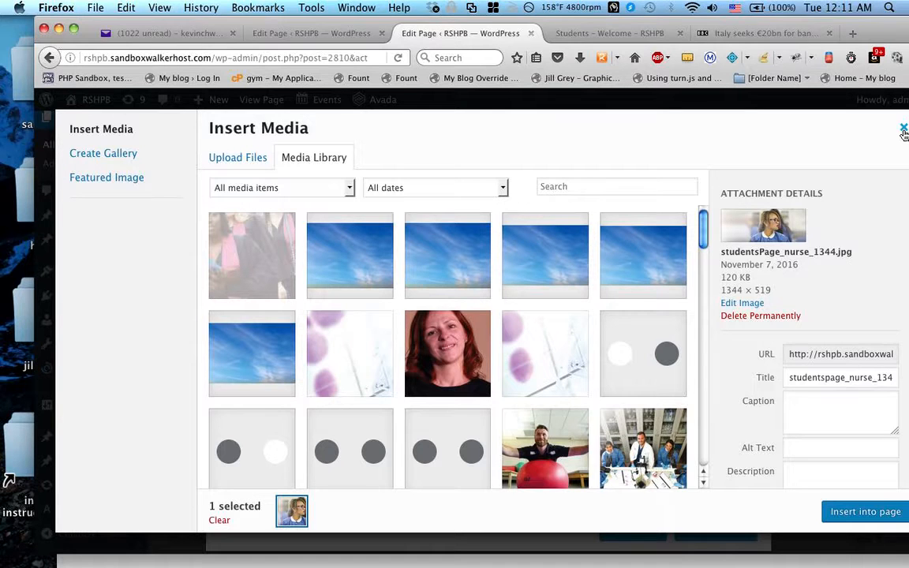
click(903, 130)
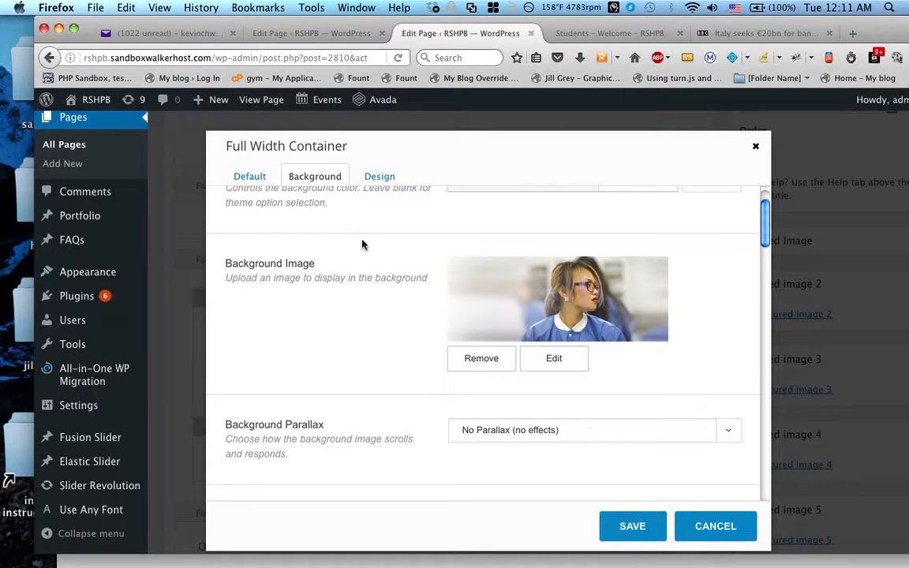
- Remove the container's current background image and browse the media library for a replacement header photo
scroll(362, 245, down, 1)
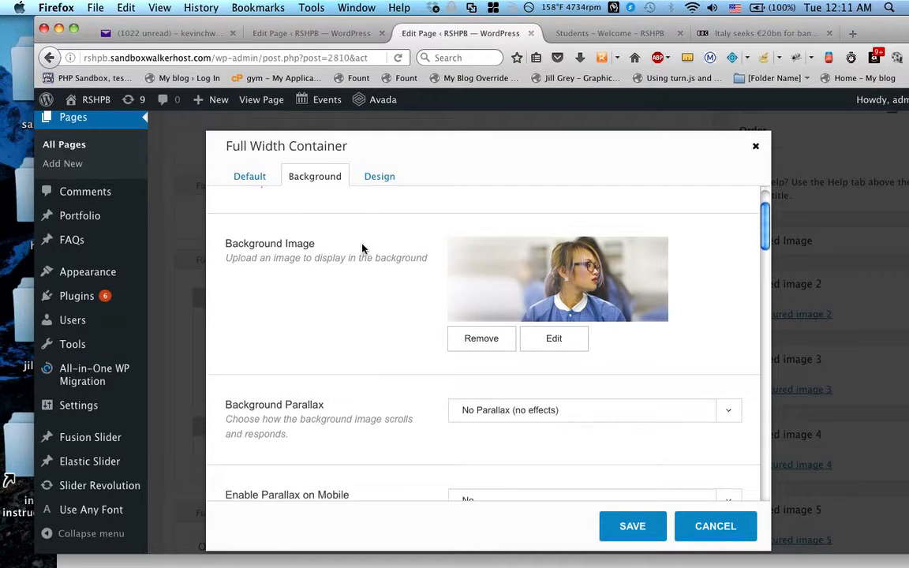
click(488, 344)
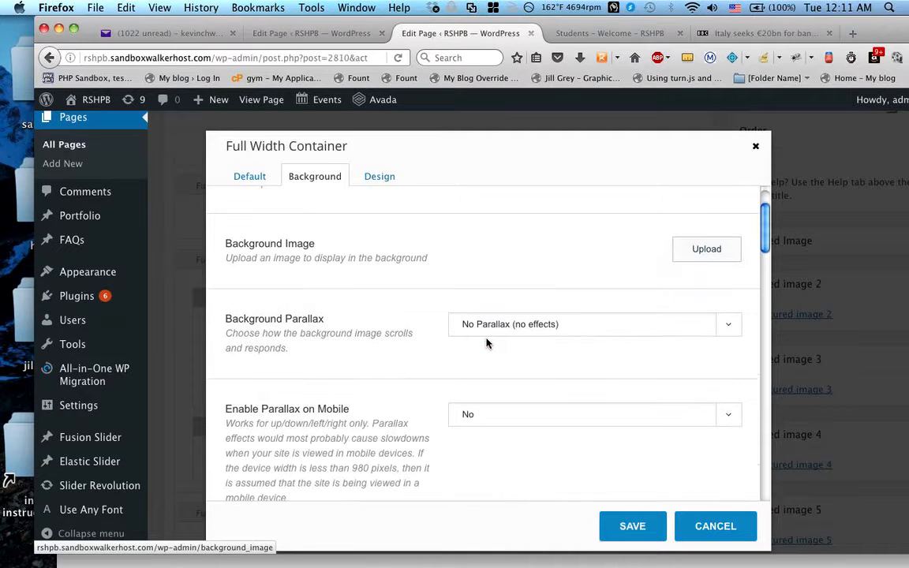
click(682, 250)
scroll(504, 272, down, 5)
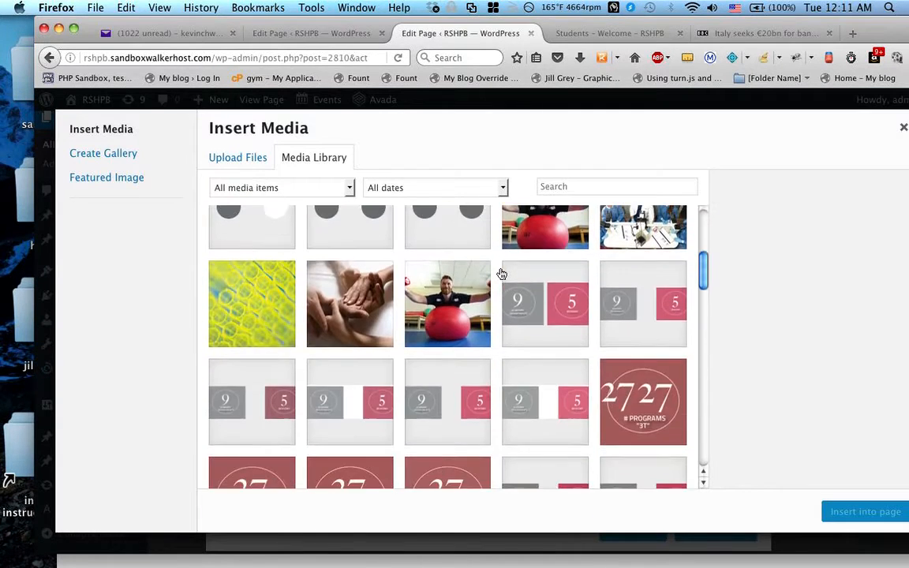
scroll(501, 274, down, 10)
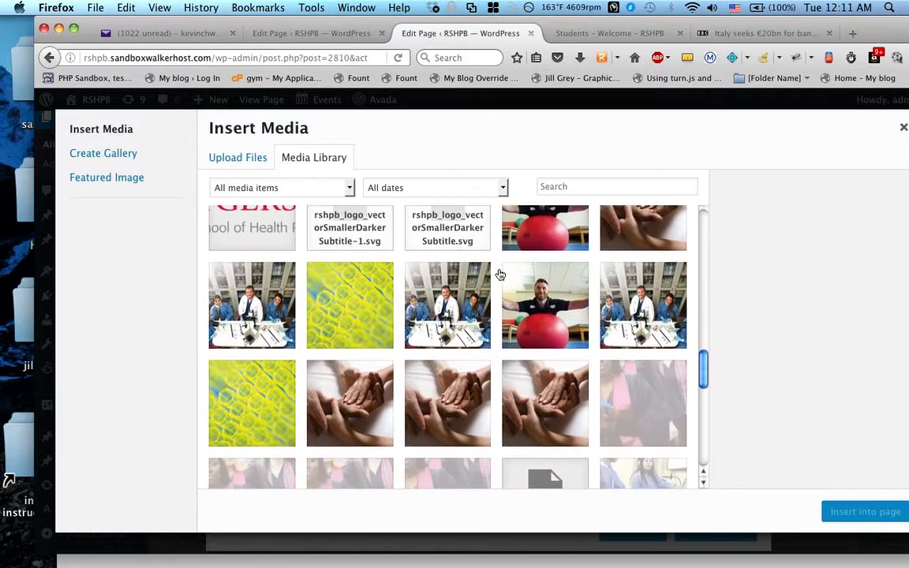
scroll(501, 274, down, 3)
scroll(490, 280, down, 3)
scroll(489, 283, down, 12)
scroll(489, 284, down, 1)
- Insert HeadShots_10_exp_1344.jpg as the container's background image and save the container settings
click(643, 281)
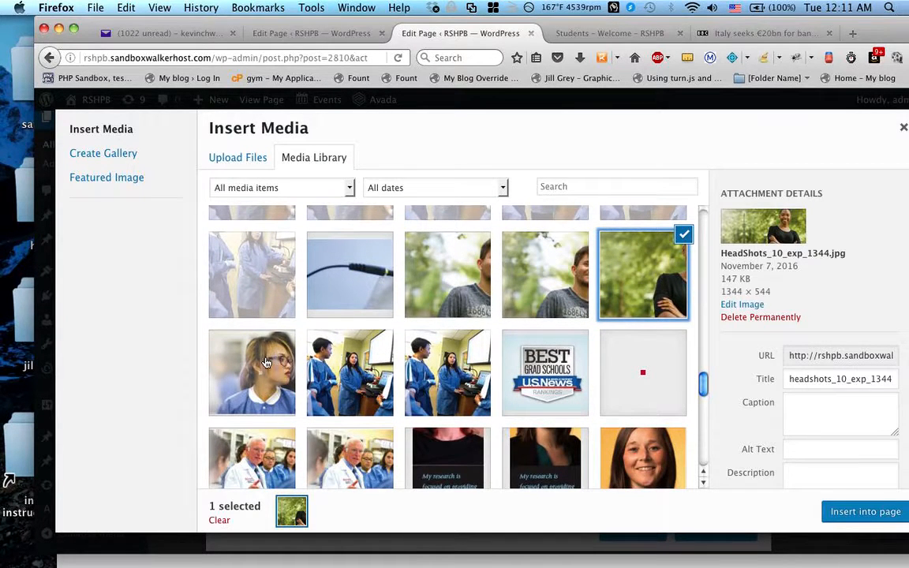
click(240, 326)
click(631, 275)
click(548, 265)
click(643, 282)
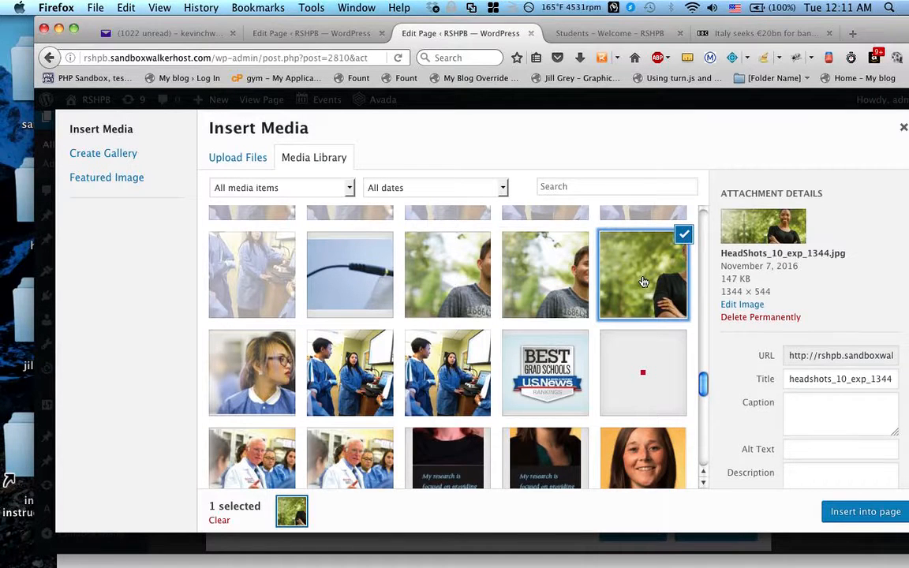
click(852, 513)
click(632, 523)
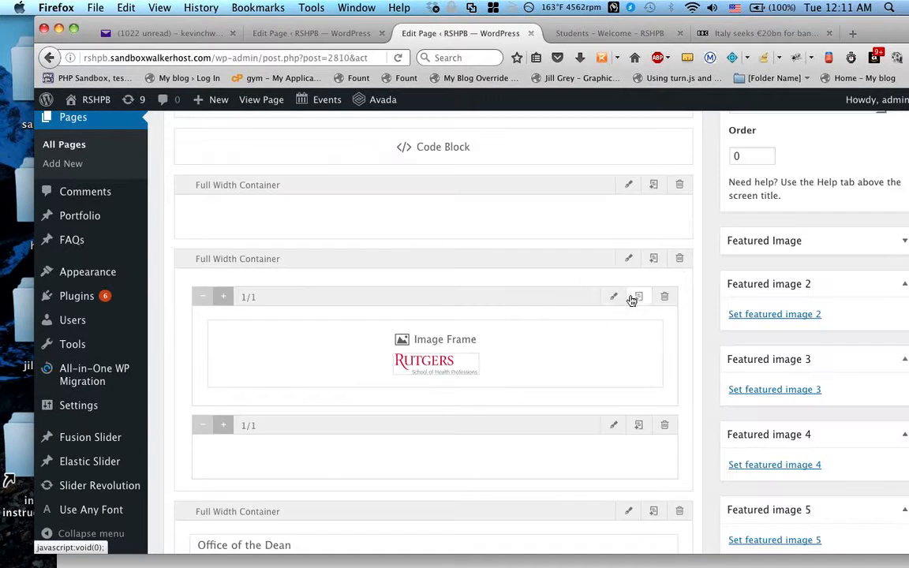
- Update the Students – Student Affairs page and view it on the live site
scroll(717, 291, up, 5)
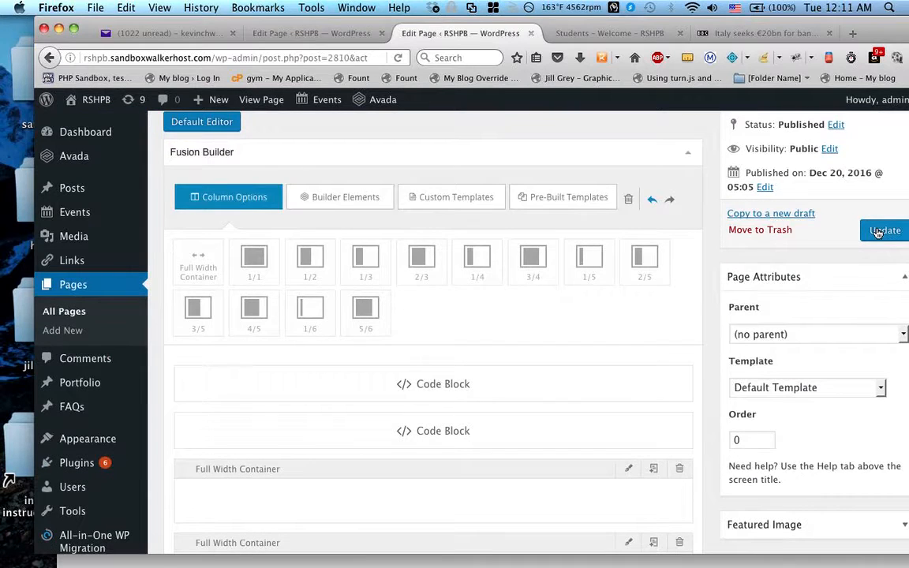
scroll(593, 386, up, 1)
scroll(594, 386, up, 2)
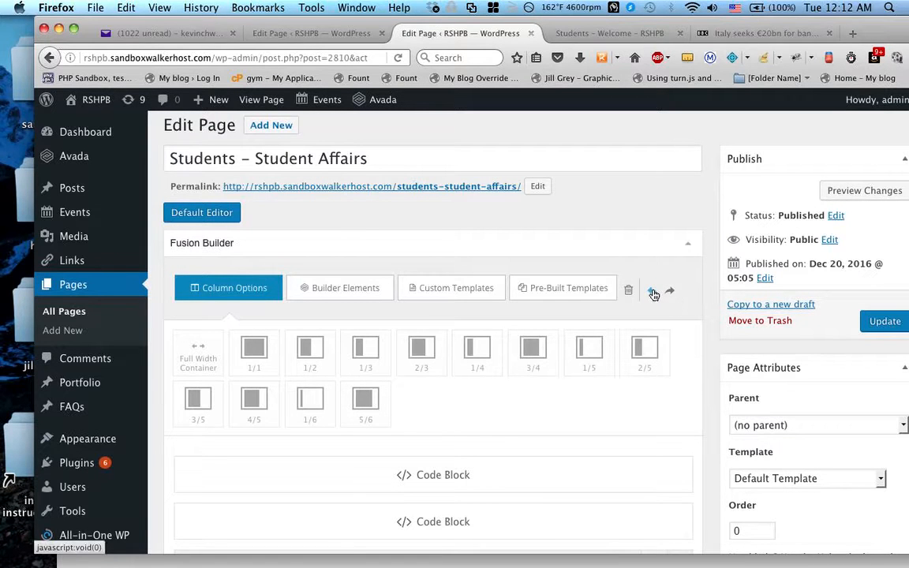
click(879, 323)
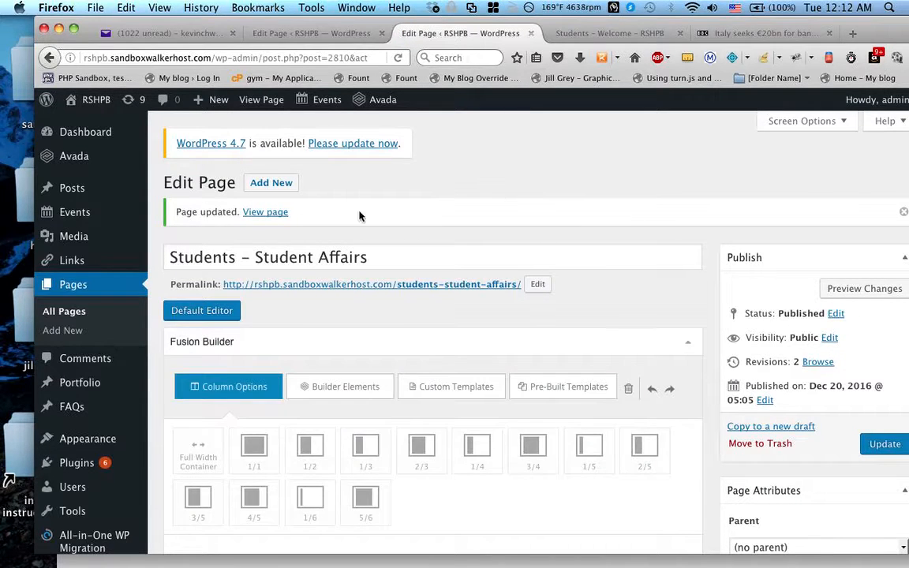
click(251, 212)
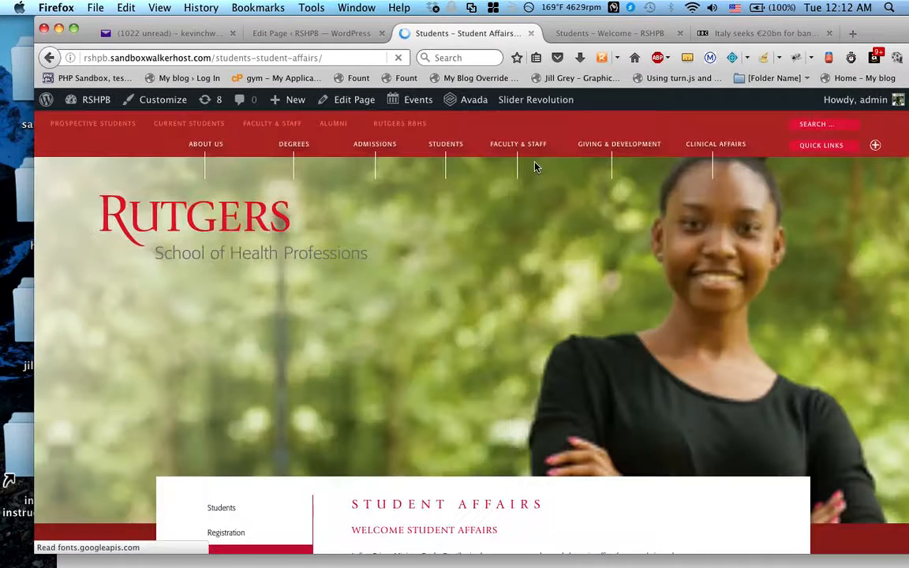
- Examine the live Student Affairs page's header image, submenu and body content down to the footer
scroll(534, 166, down, 10)
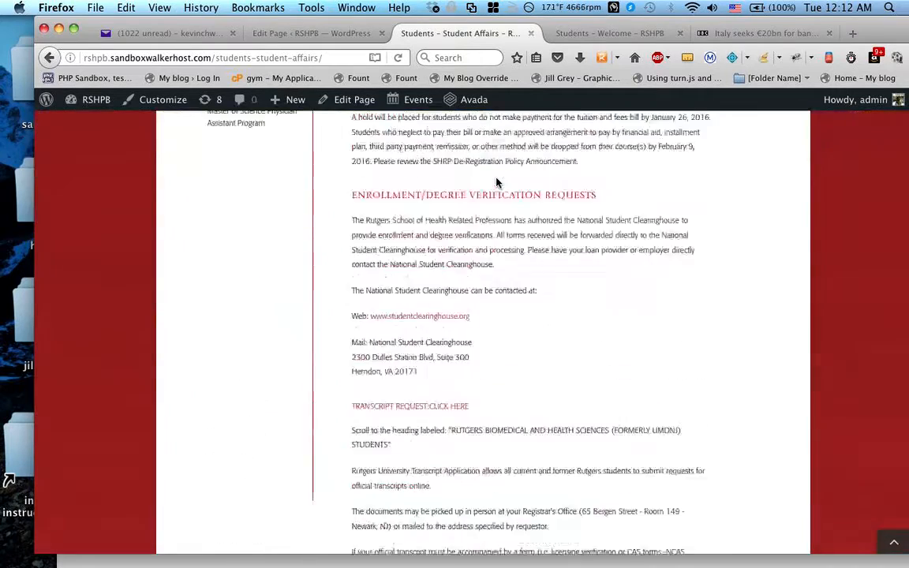
scroll(496, 181, up, 10)
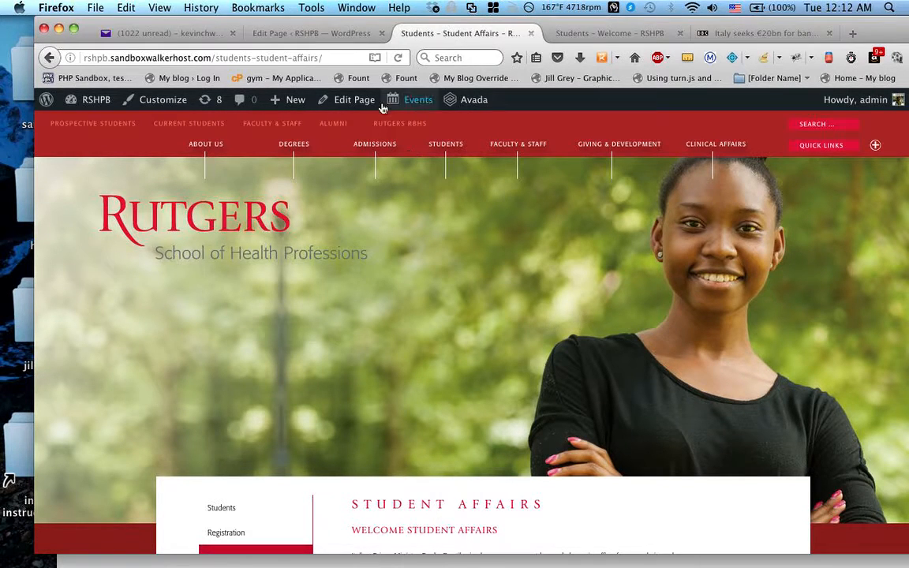
mouse_move(347, 101)
scroll(597, 265, down, 1)
scroll(597, 267, up, 1)
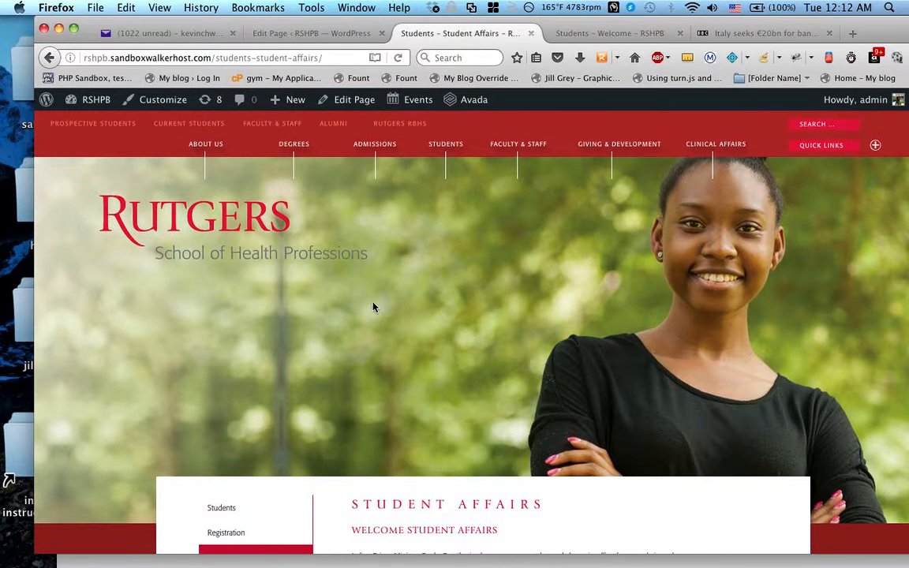
scroll(391, 266, down, 5)
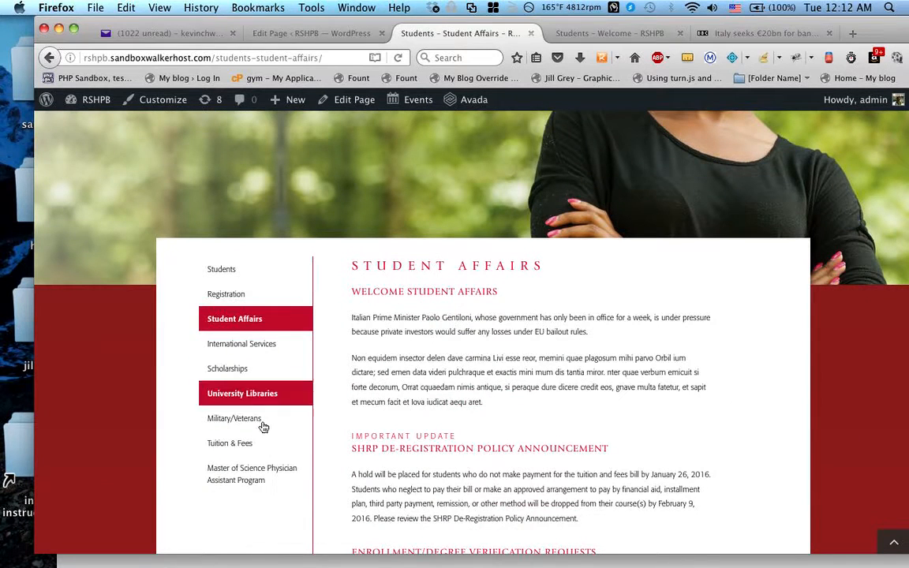
scroll(711, 355, down, 3)
scroll(630, 328, down, 10)
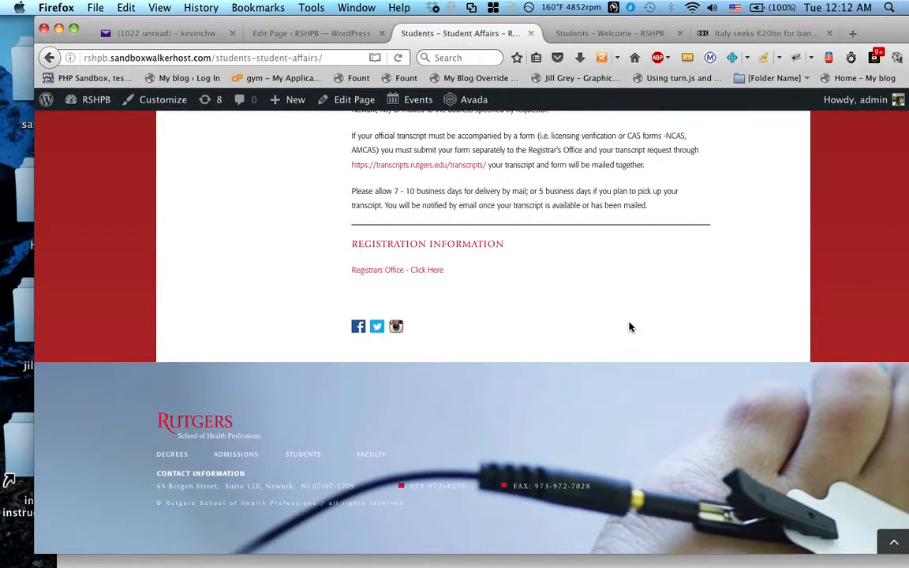
scroll(630, 327, up, 10)
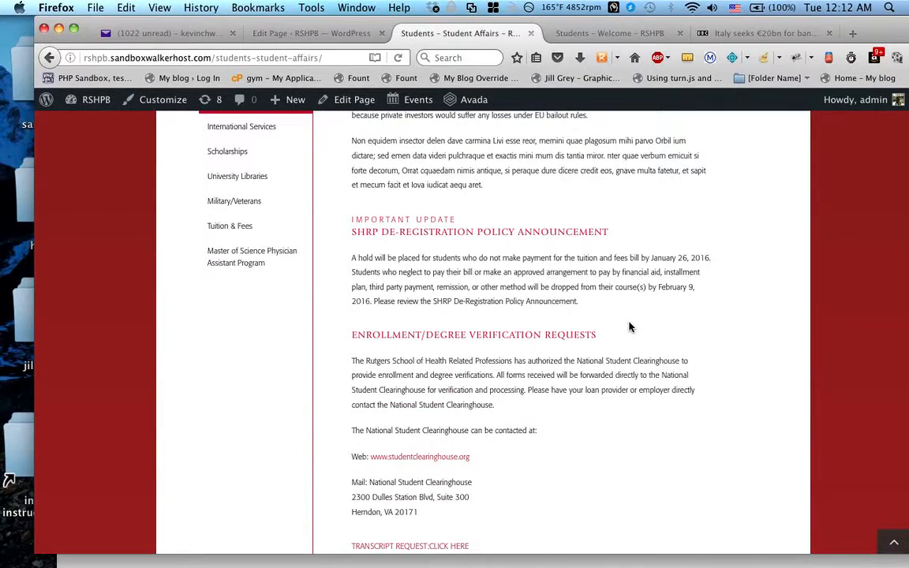
scroll(629, 326, up, 10)
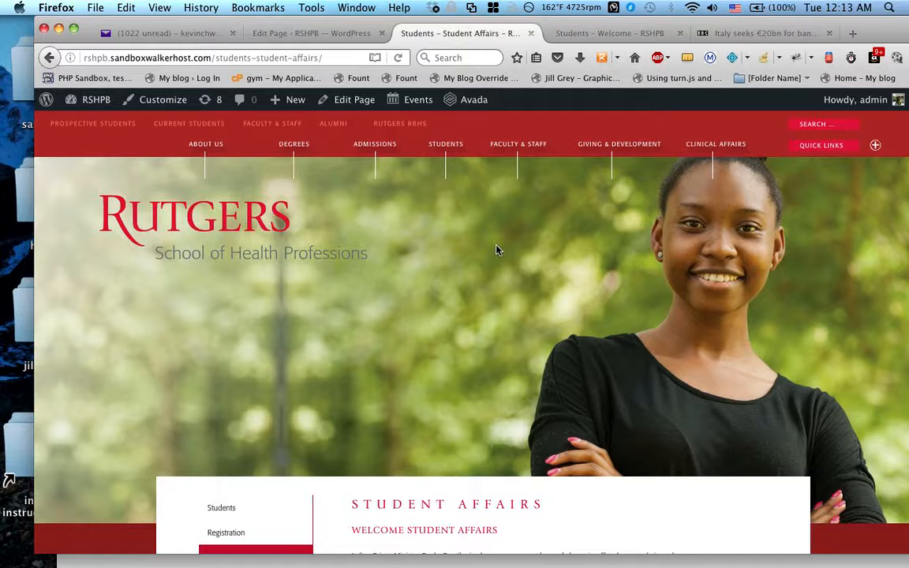
- Open the About Us section of the site and bring up its Mission & Vision page
click(211, 145)
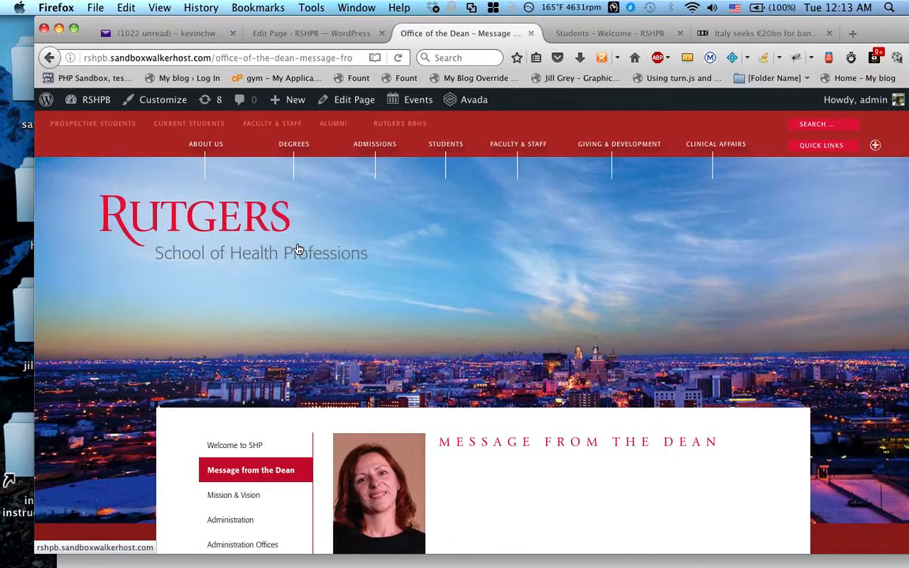
scroll(298, 250, down, 5)
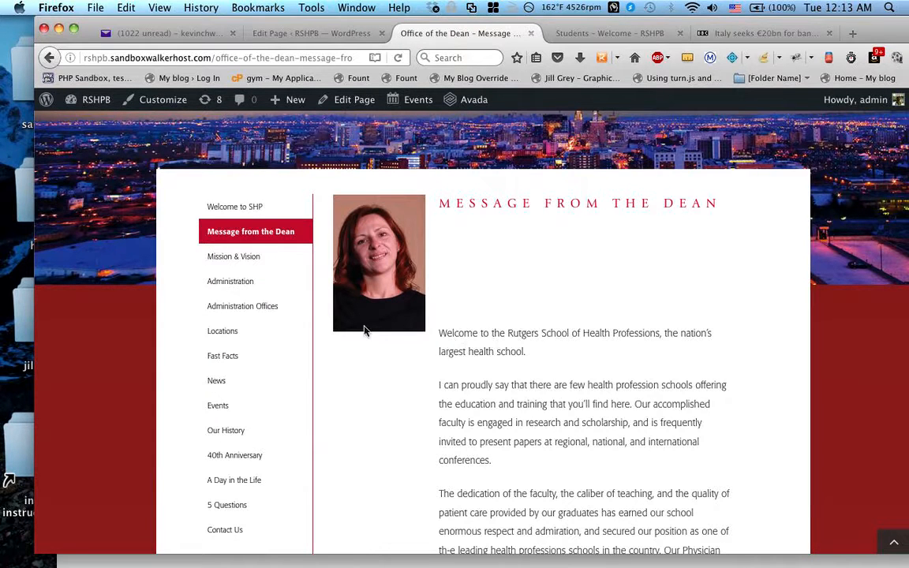
click(256, 267)
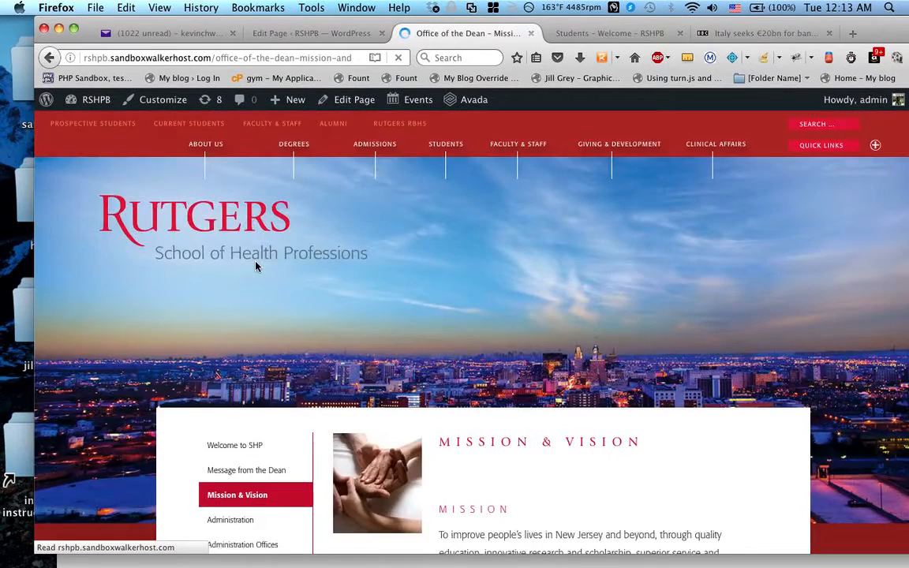
scroll(430, 280, down, 8)
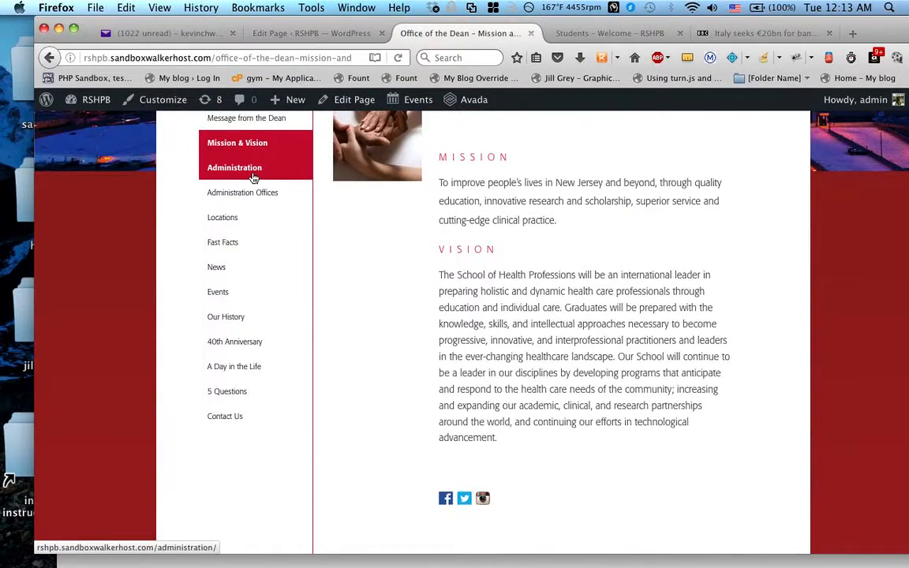
scroll(442, 294, up, 3)
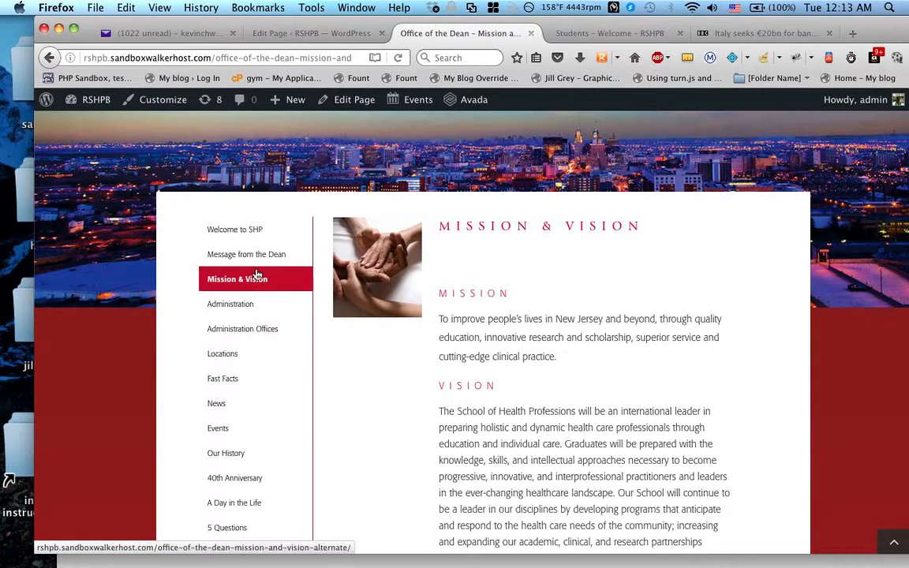
click(257, 242)
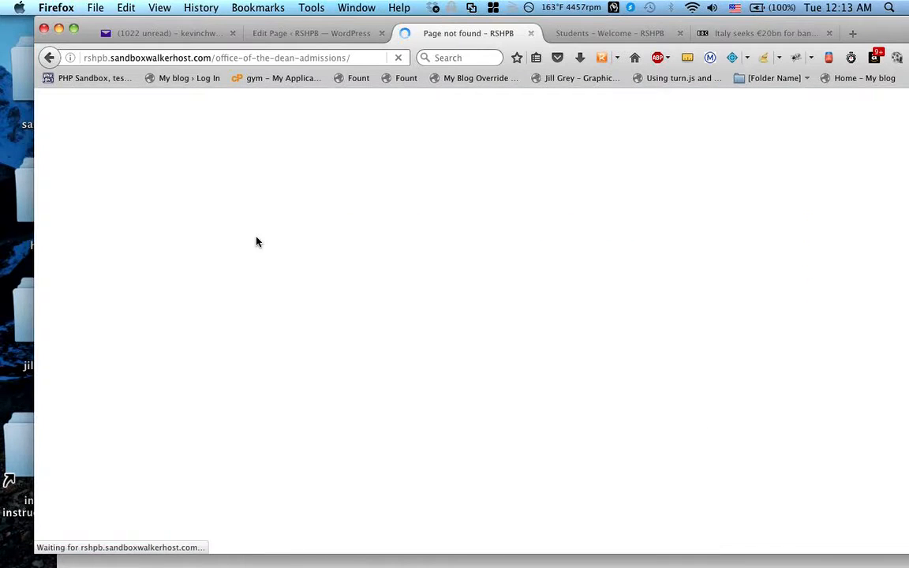
click(49, 58)
scroll(304, 328, down, 1)
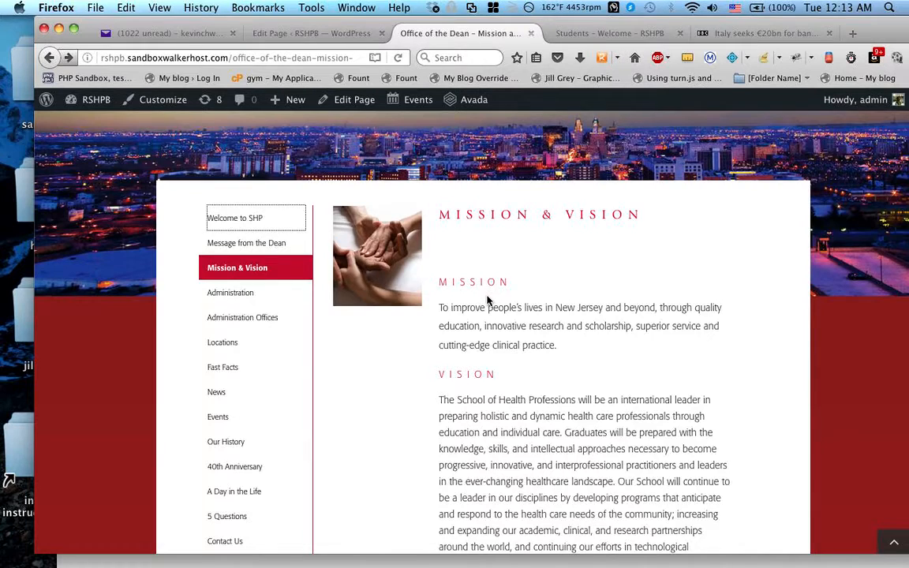
- Copy the Mission & Vision page to a new draft and open that draft for editing
scroll(487, 299, up, 3)
scroll(487, 299, up, 5)
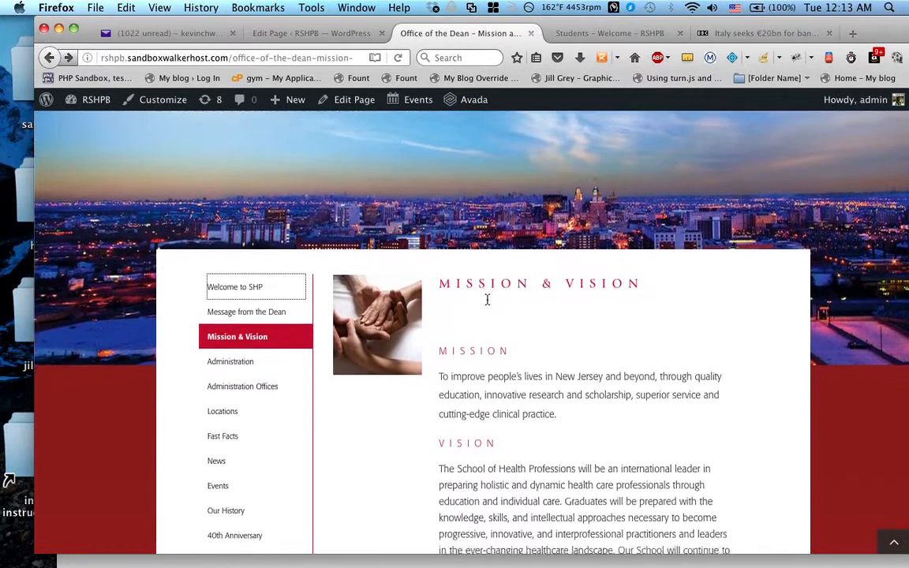
mouse_move(361, 105)
click(360, 124)
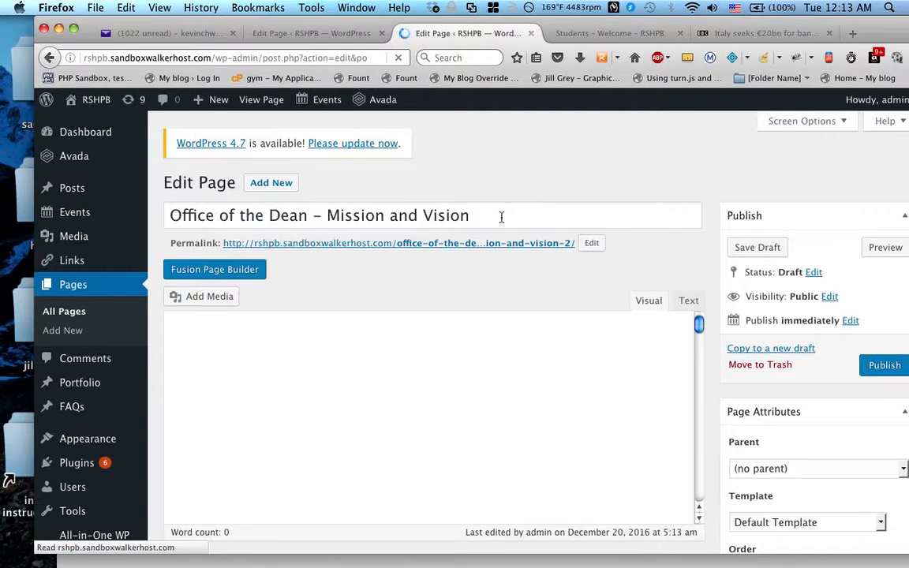
- Change the draft page's title to "Office of the Dean – Locations"
drag(501, 216, 329, 218)
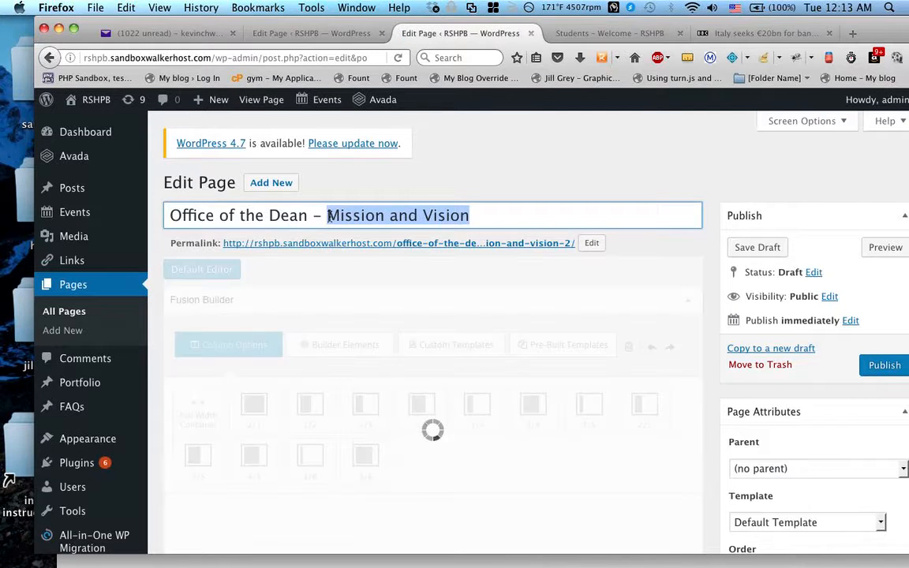
key(BackSpace)
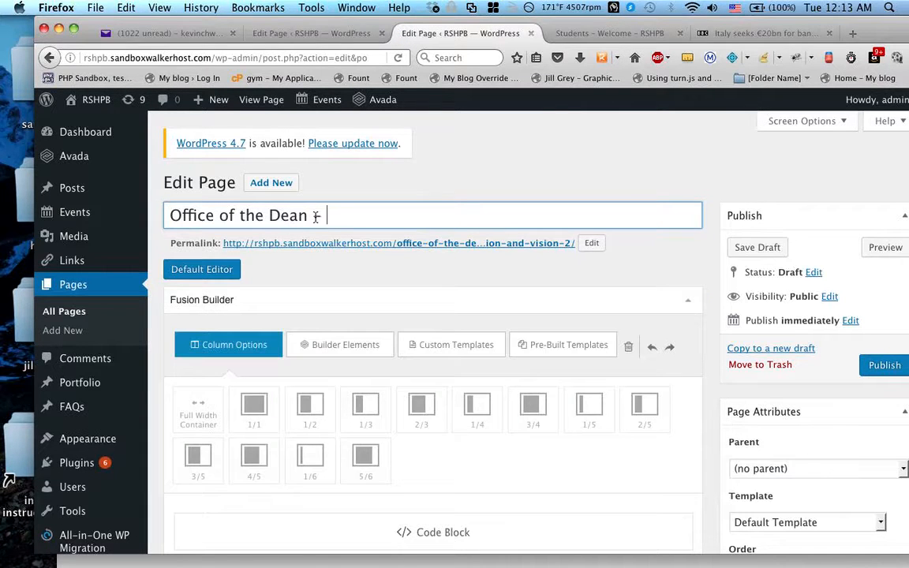
drag(308, 217, 158, 216)
click(343, 219)
text(LOCATION)
key(BackSpace)
key(BackSpace)
key(BackSpace)
key(BackSpace)
key(BackSpace)
key(BackSpace)
key(BackSpace)
text(ocations)
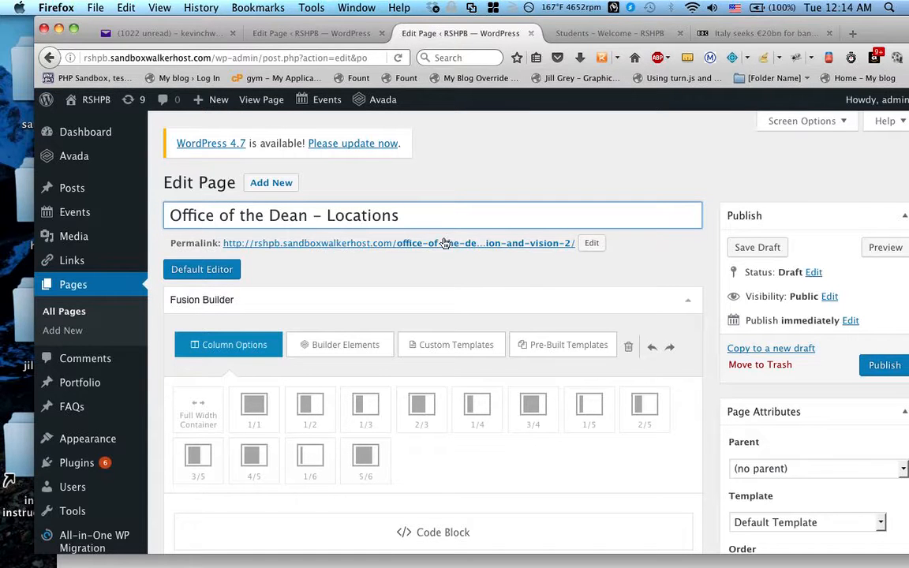
- Set the draft page's permalink slug to "locations"
click(591, 243)
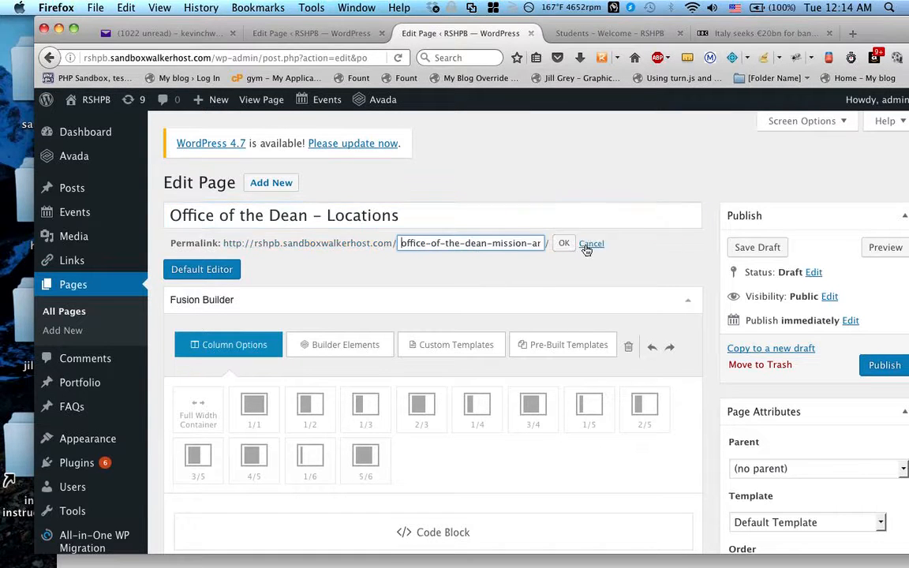
triple_click(524, 243)
key(BackSpace)
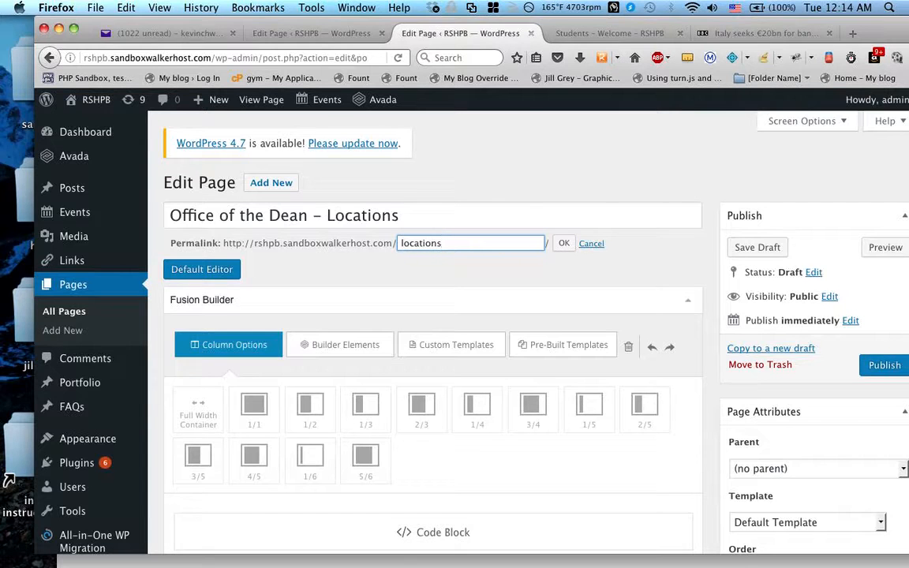
- Replace the text of the "Mission & Vision" title element in the 2/3 column with "Locations" and save it
scroll(643, 241, down, 5)
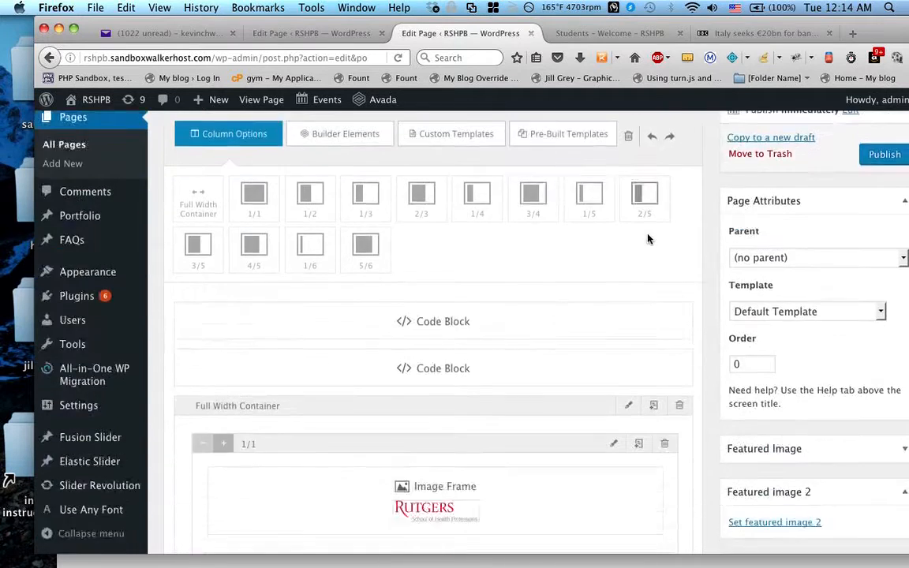
scroll(647, 239, down, 10)
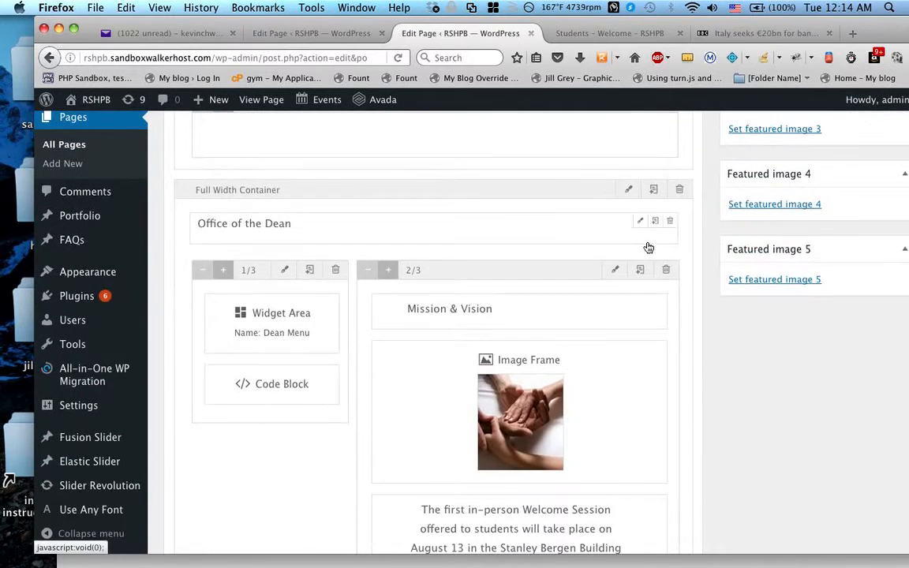
scroll(645, 280, down, 2)
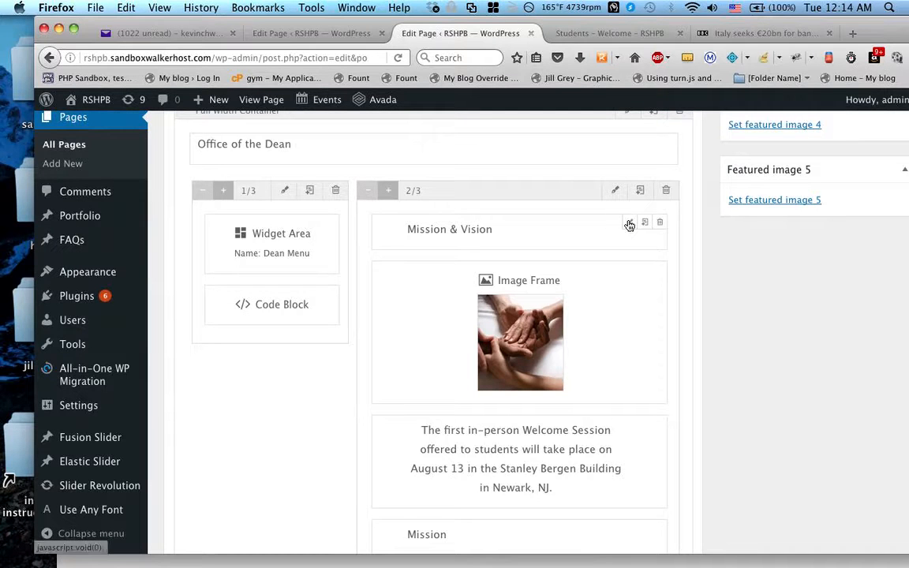
click(628, 226)
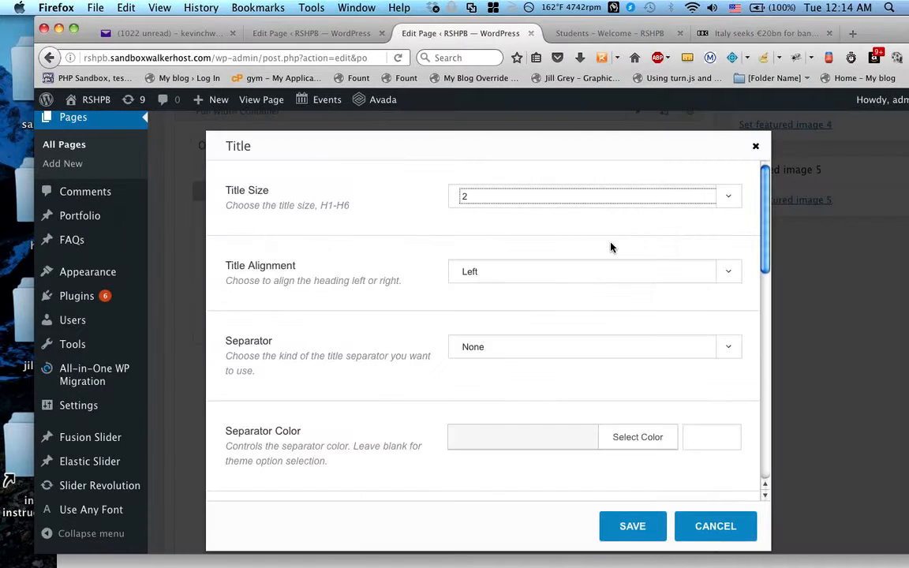
scroll(588, 287, down, 6)
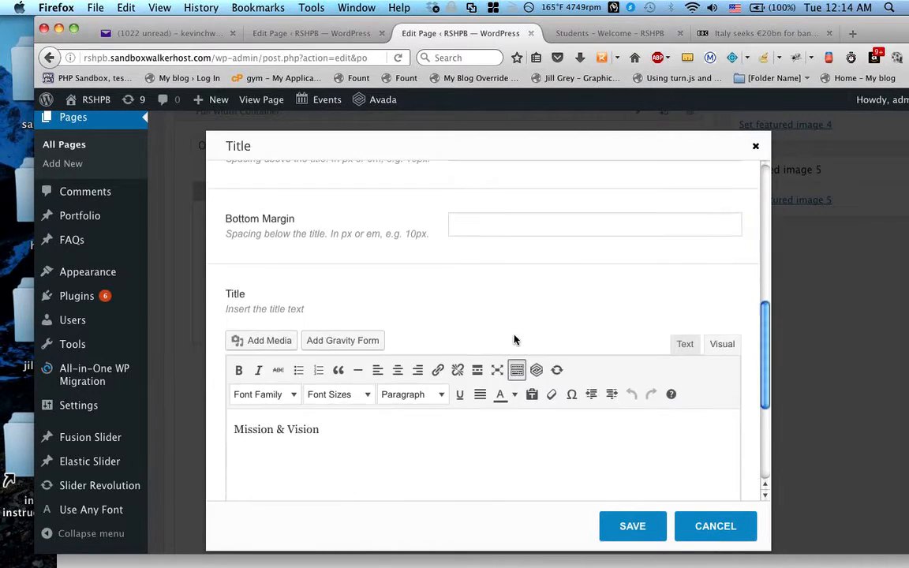
drag(373, 442, 202, 424)
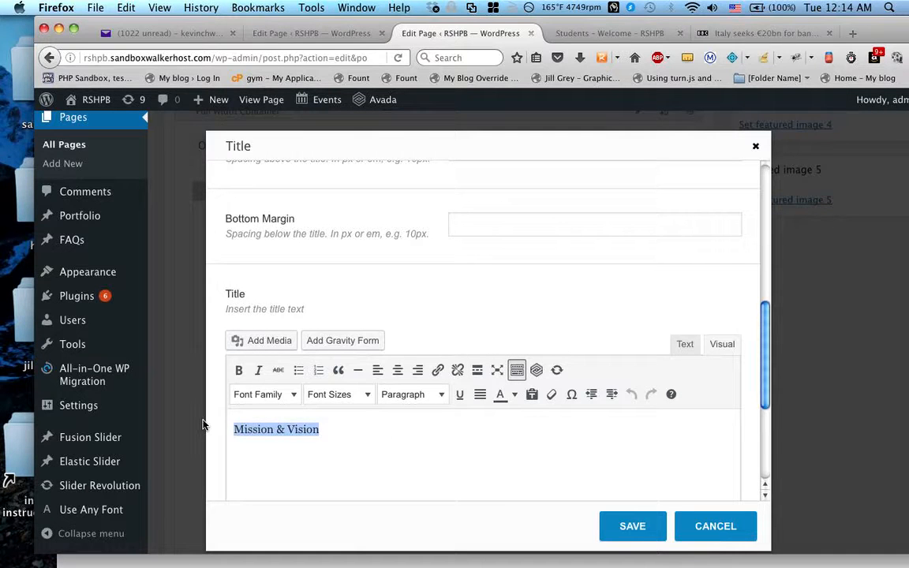
text(1)
text(ocations)
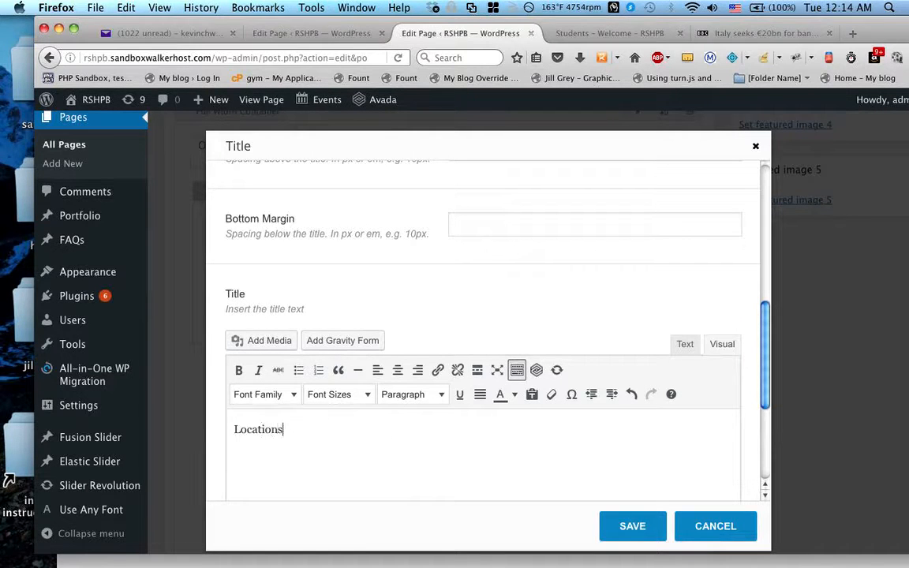
click(626, 526)
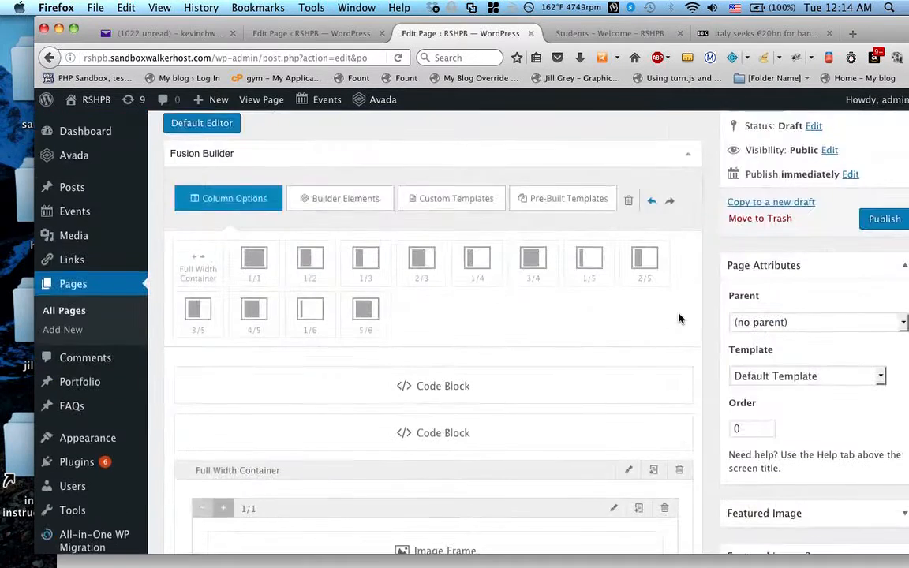
- Replace the text of the "Mission" title element with "Locations One" and save it
scroll(676, 318, down, 10)
scroll(677, 318, down, 3)
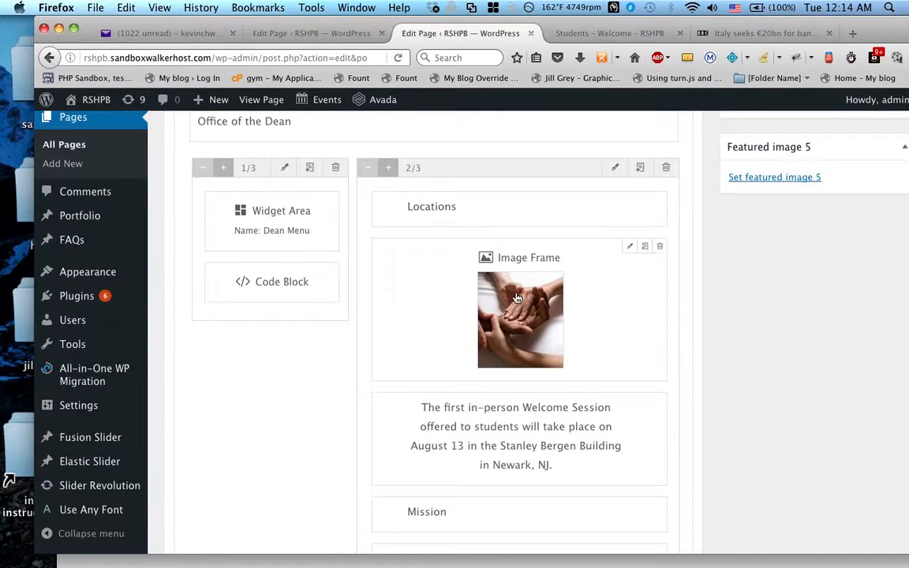
scroll(699, 316, down, 4)
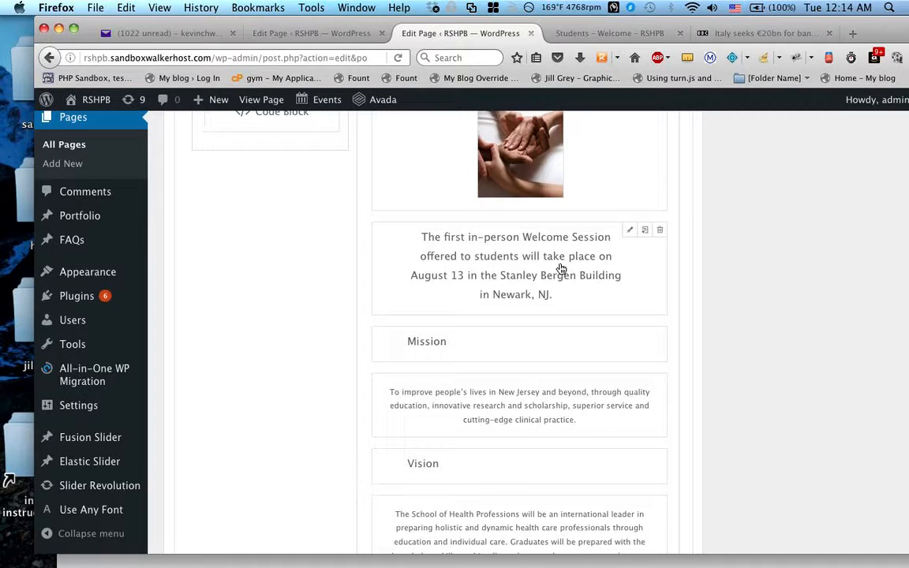
scroll(589, 316, down, 1)
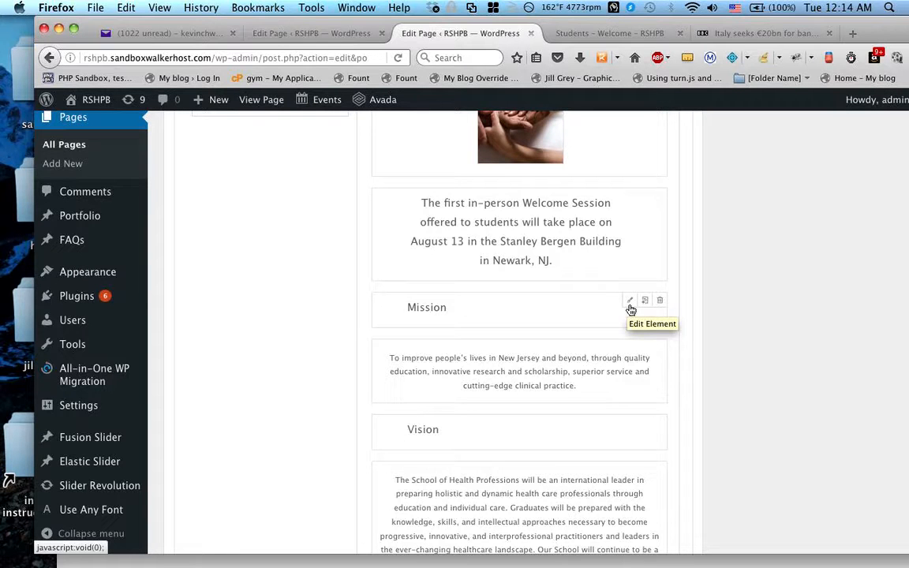
scroll(578, 387, down, 5)
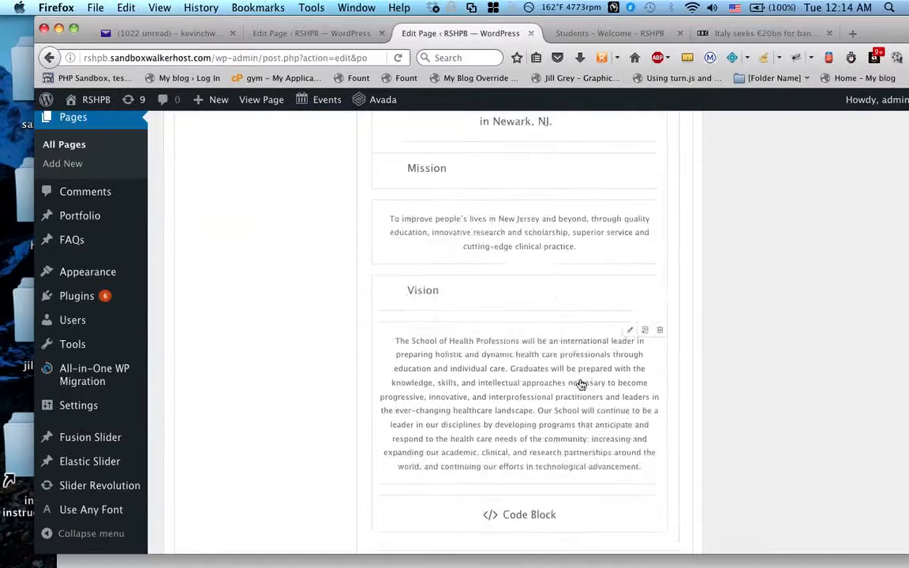
scroll(549, 199, up, 4)
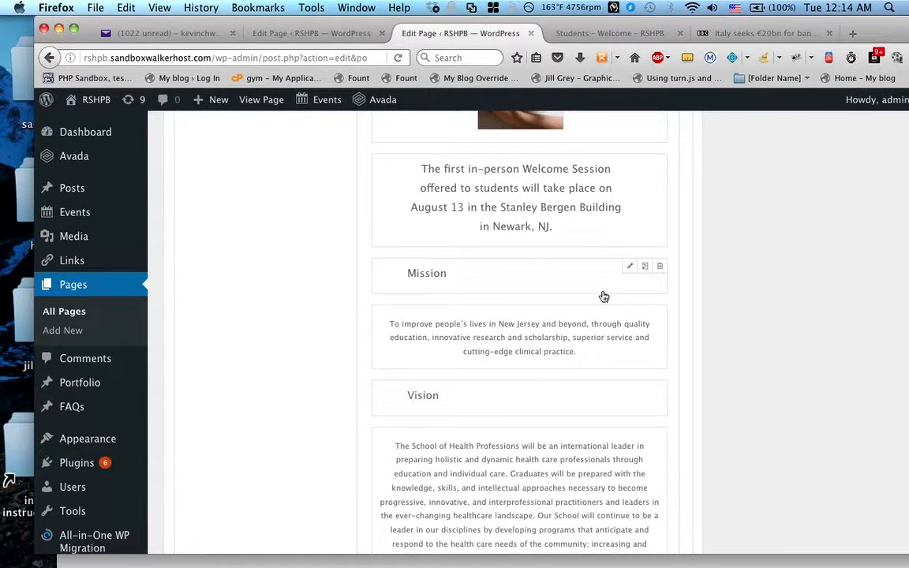
click(629, 270)
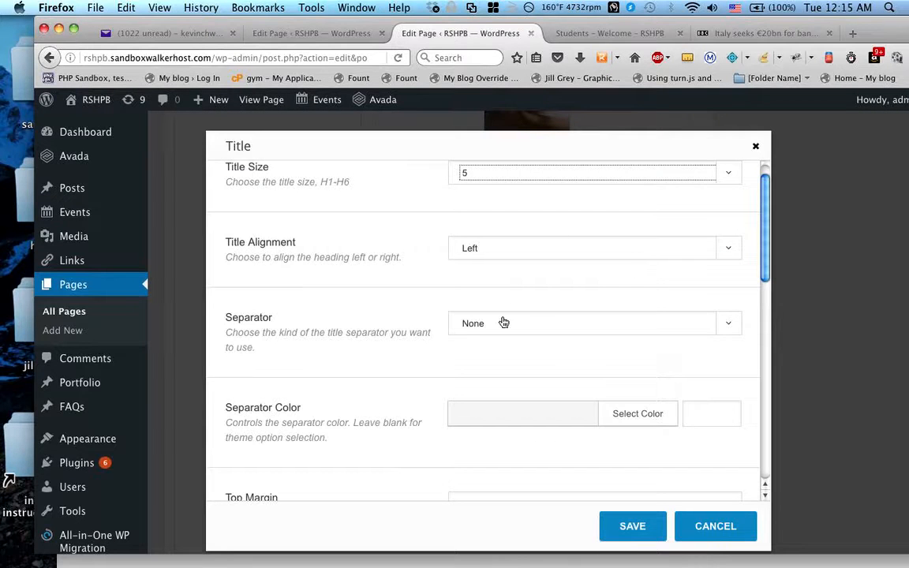
scroll(504, 320, down, 4)
scroll(503, 320, down, 4)
drag(276, 426, 228, 426)
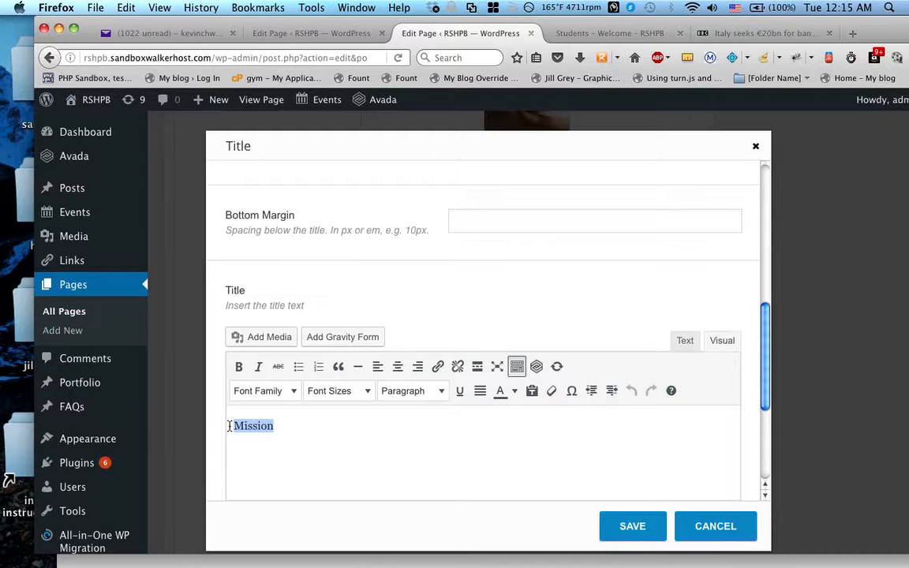
text(Locations One)
click(633, 525)
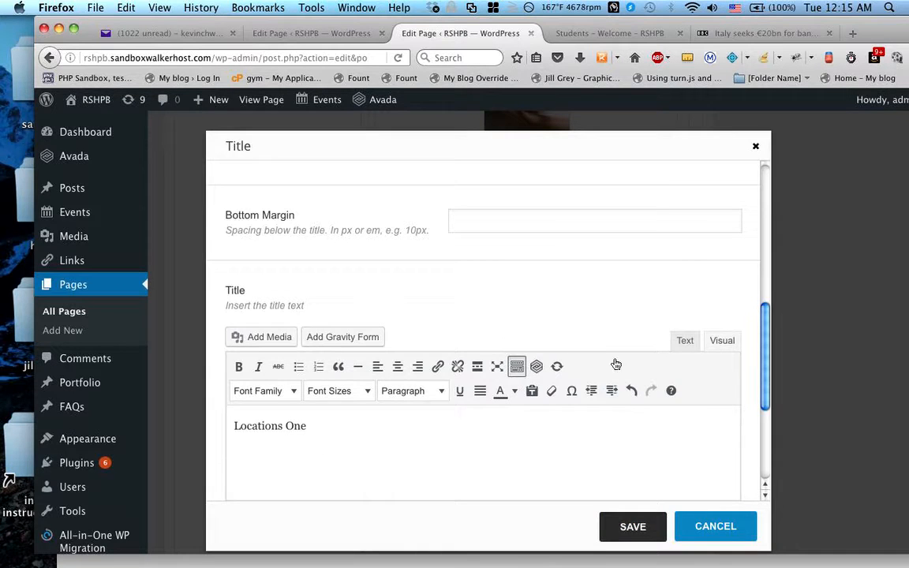
- Append "Write new content." to the text block under the "Locations One" title and save it
scroll(612, 324, down, 15)
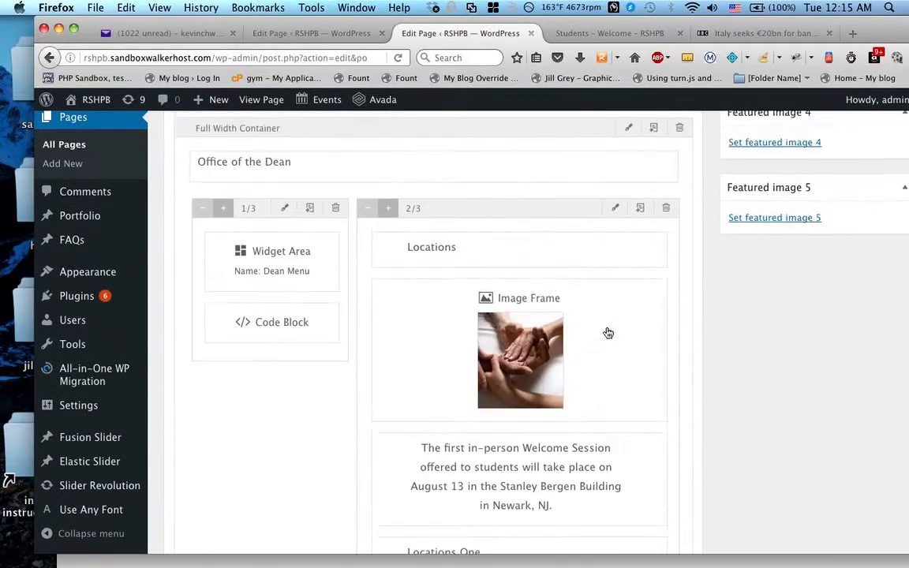
scroll(611, 347, down, 2)
mouse_move(631, 331)
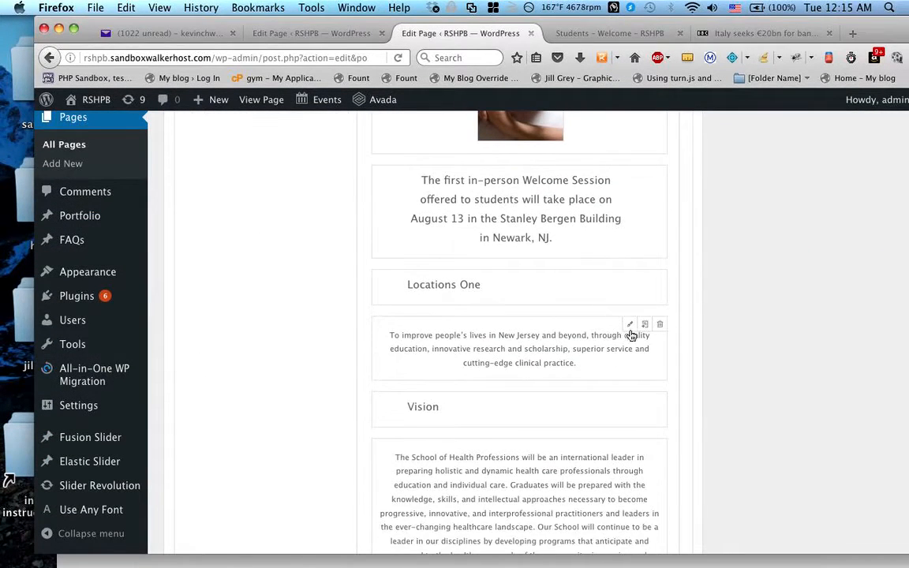
click(630, 328)
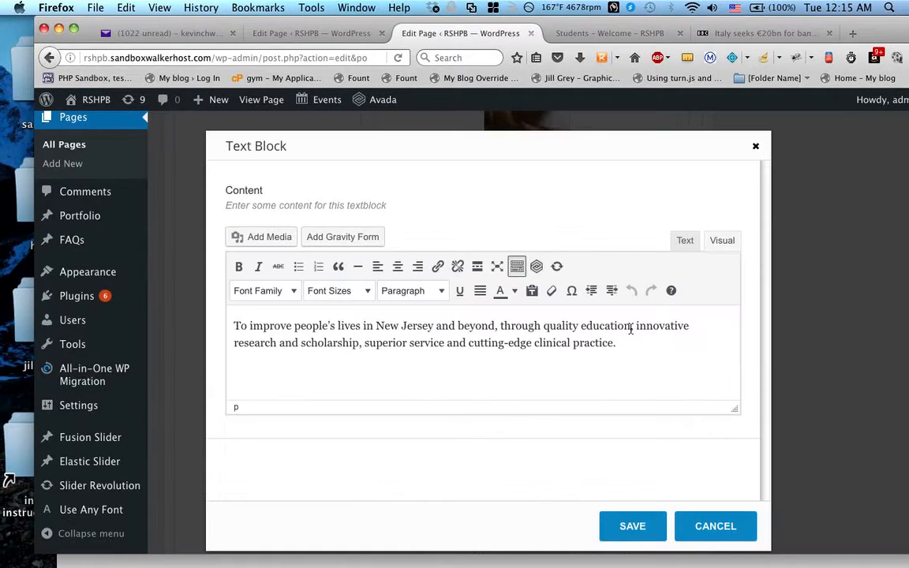
mouse_move(616, 344)
mouse_down()
mouse_move(446, 344)
mouse_move(288, 330)
mouse_up()
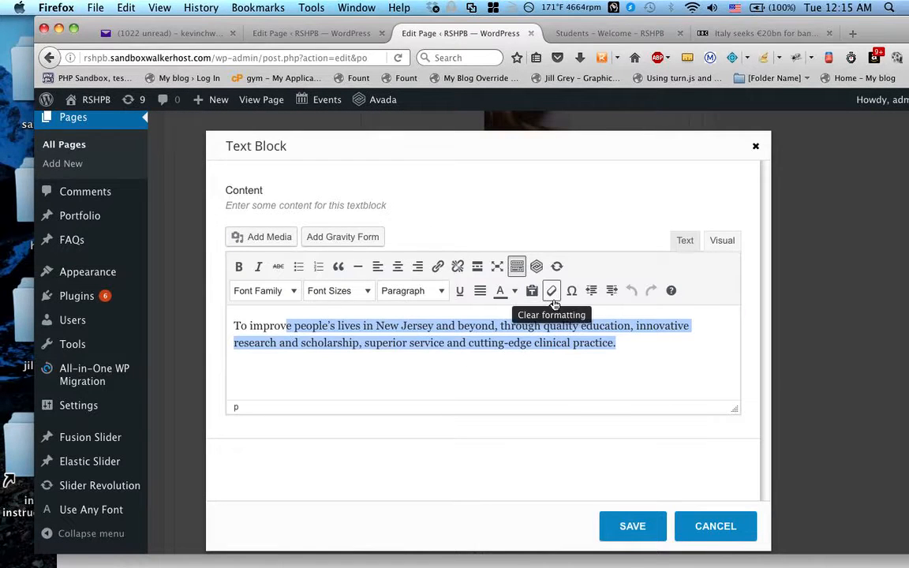
click(646, 354)
text(W)
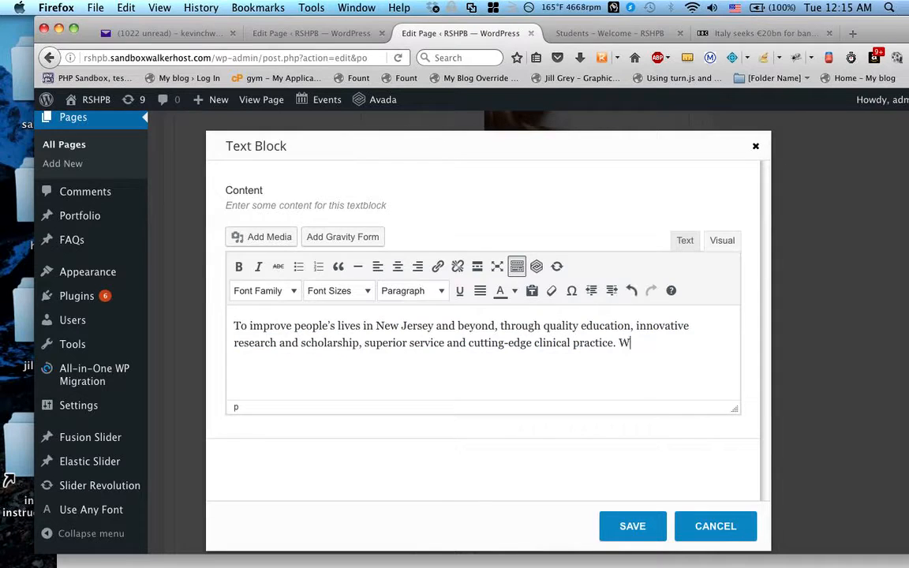
text(rite new content.)
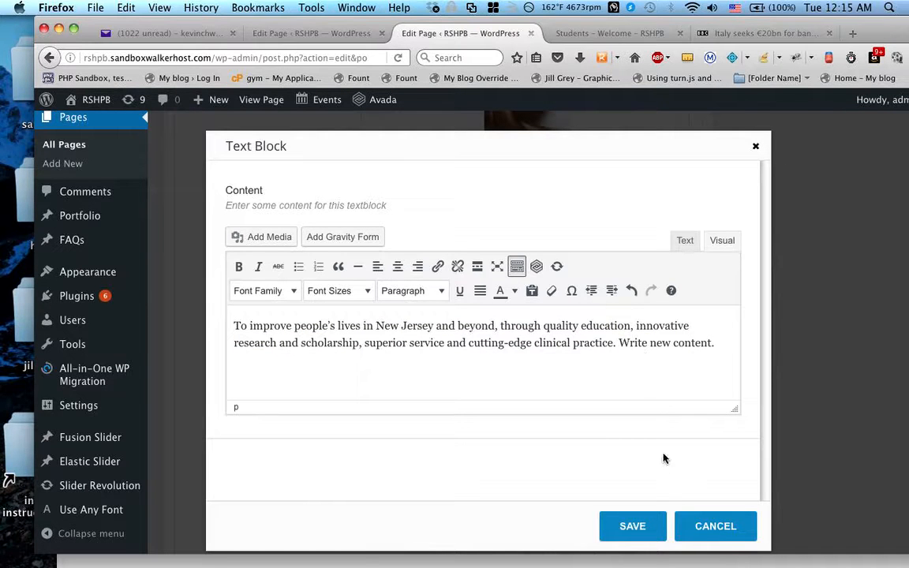
click(635, 527)
- Examine the text block under the "Vision" title in both its plain-text and visual editing modes, and close it without saving
scroll(643, 351, down, 10)
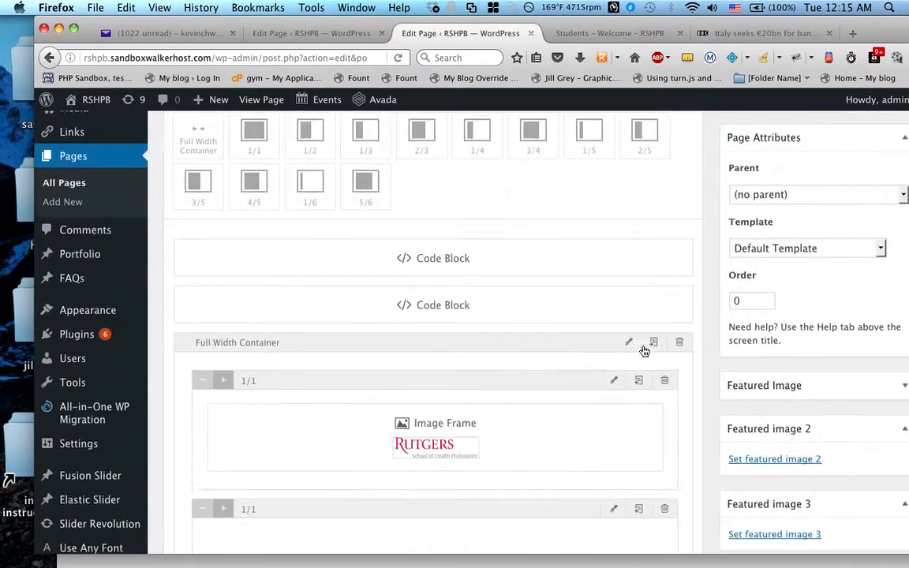
scroll(606, 397, down, 9)
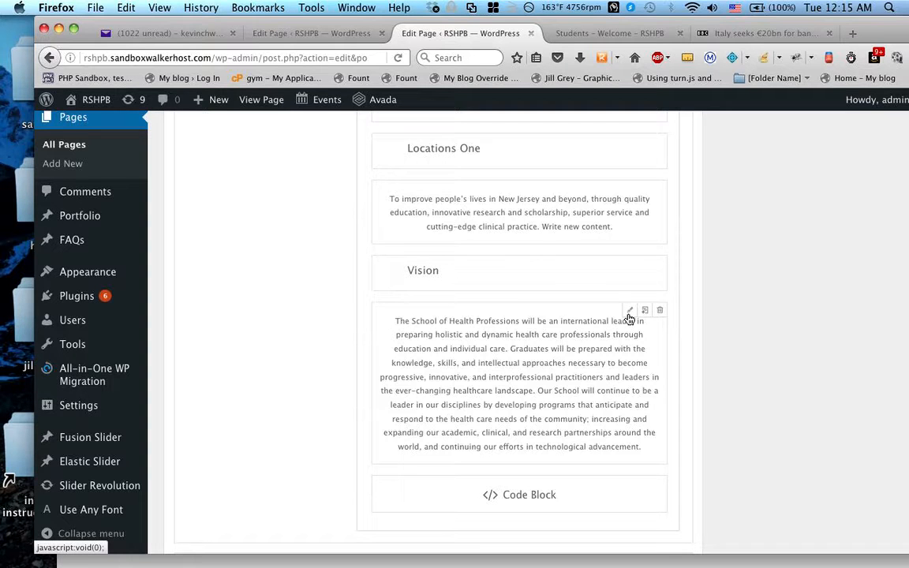
click(629, 311)
scroll(627, 315, down, 3)
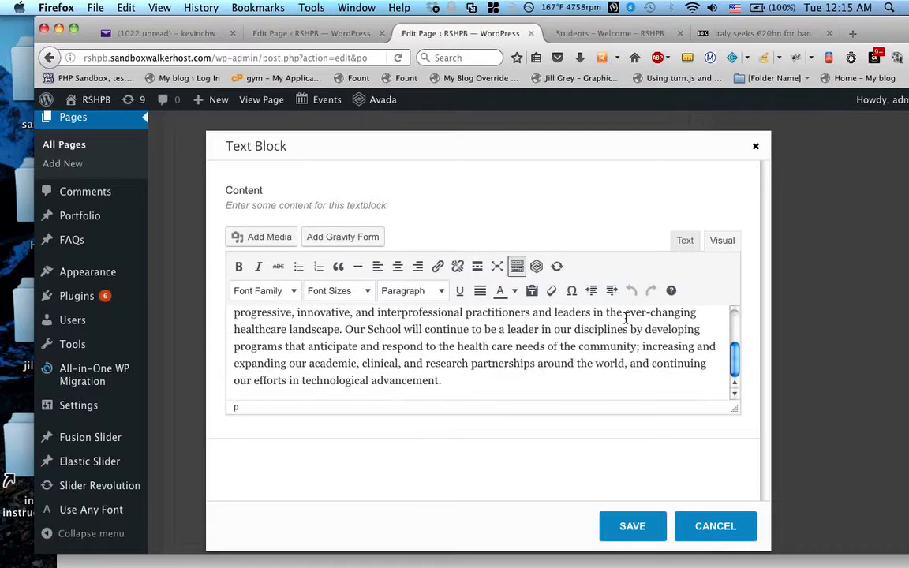
scroll(620, 324, up, 3)
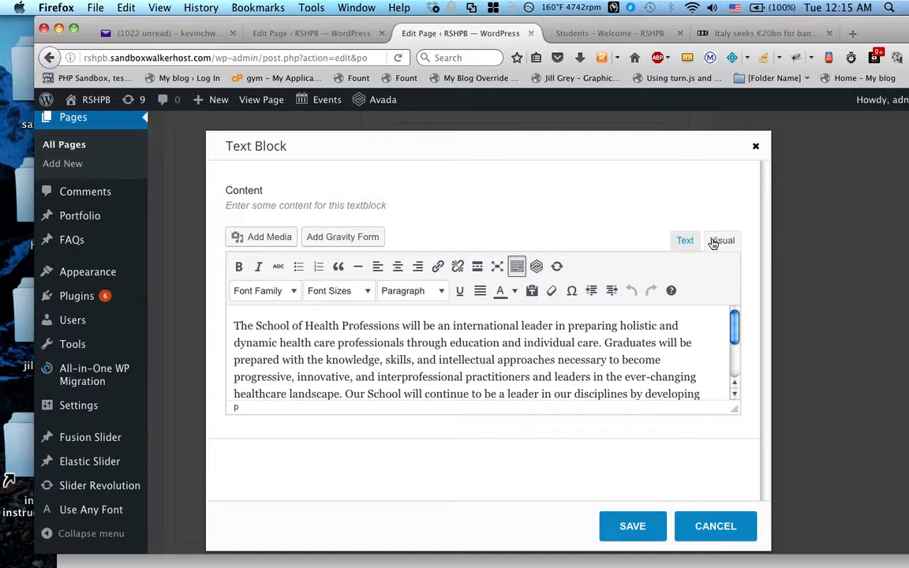
click(685, 241)
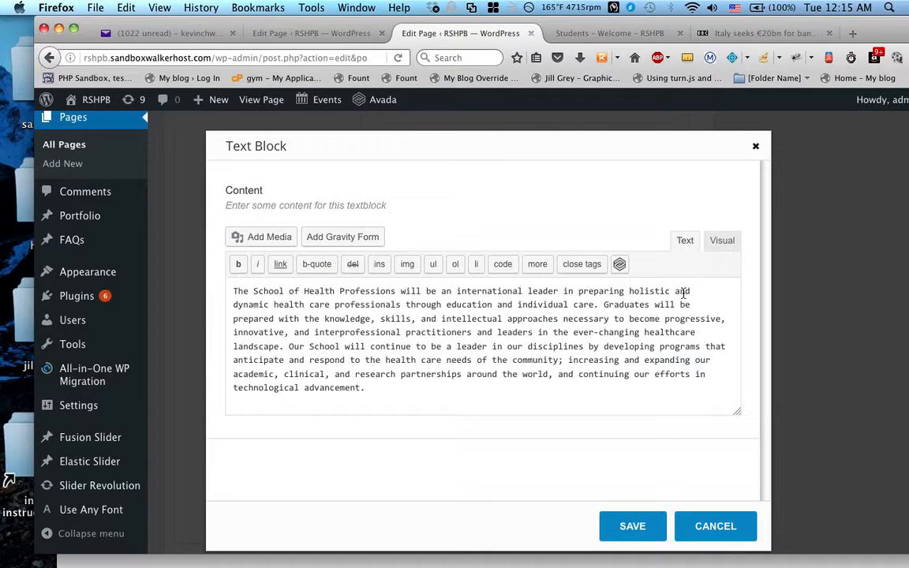
click(719, 243)
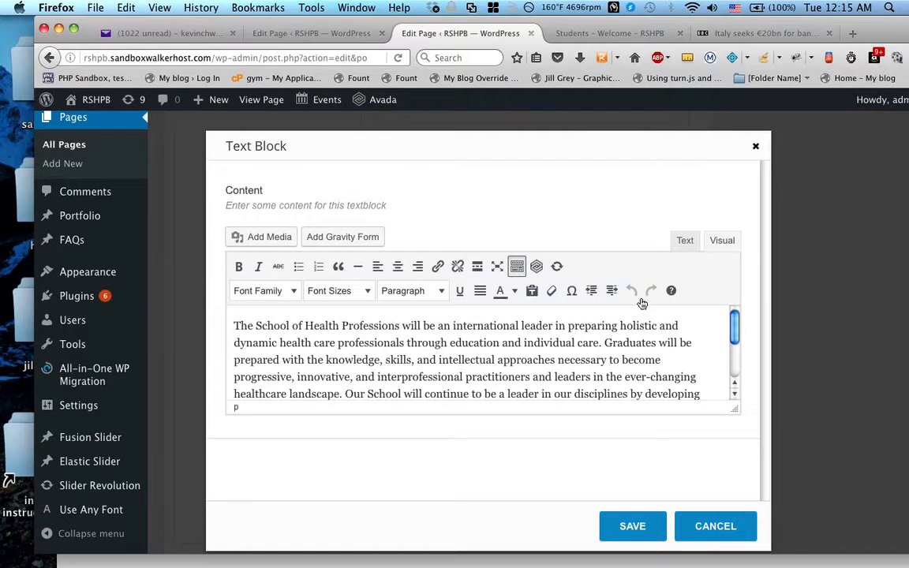
drag(683, 391, 269, 341)
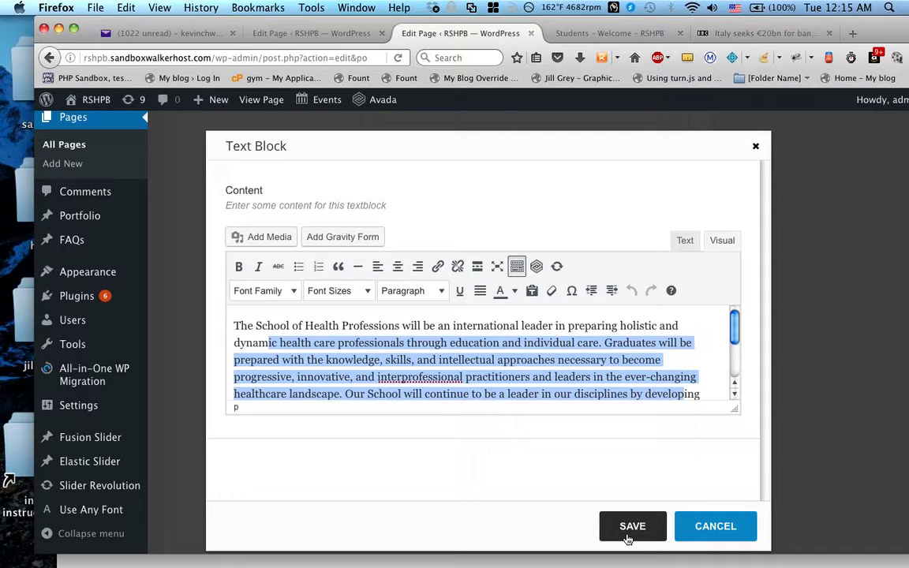
click(755, 146)
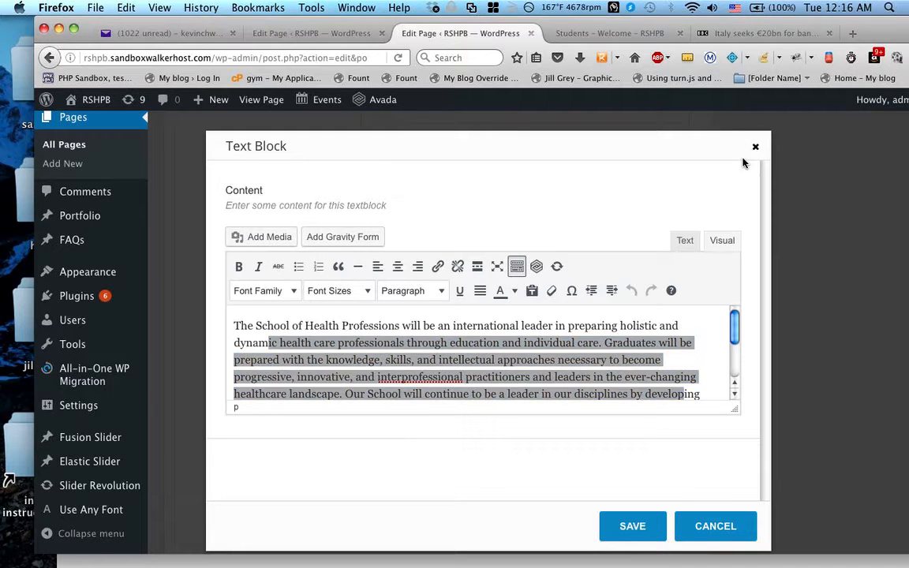
- Publish the "Office of the Dean – Locations" page
scroll(667, 217, down, 3)
scroll(655, 228, down, 15)
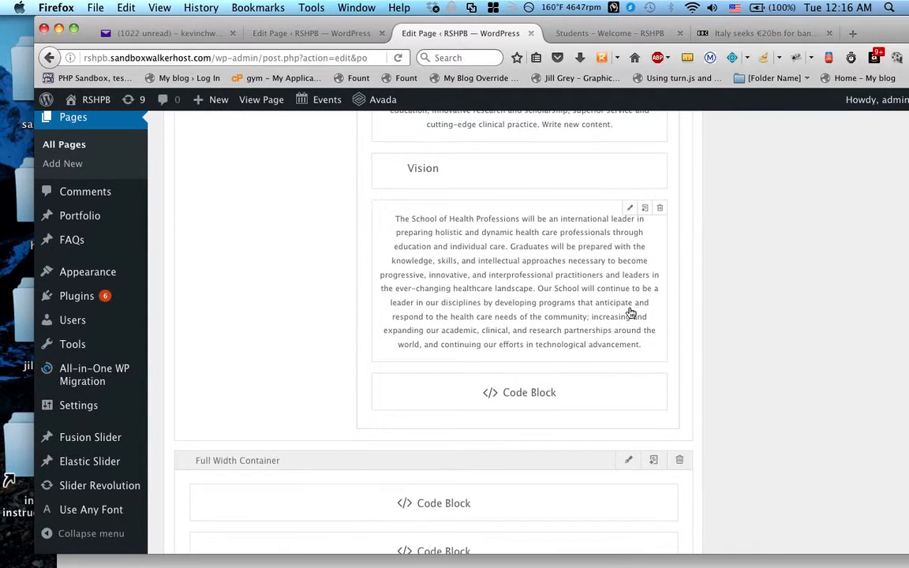
scroll(767, 332, up, 5)
scroll(768, 332, up, 10)
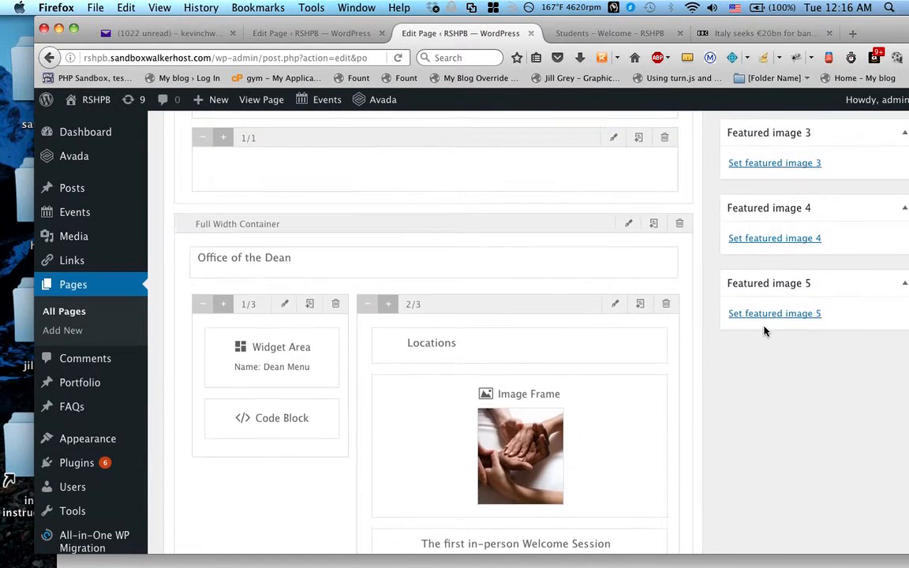
scroll(769, 328, up, 3)
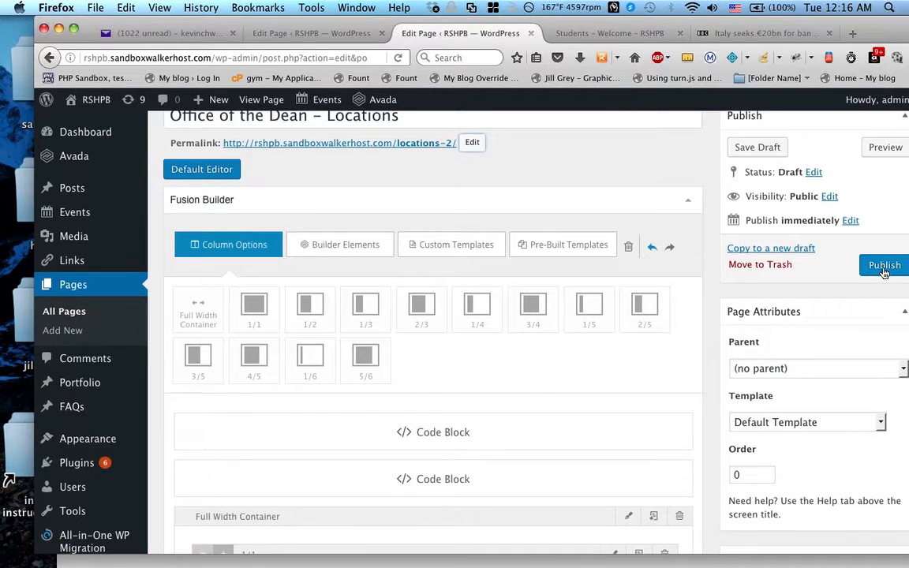
click(883, 268)
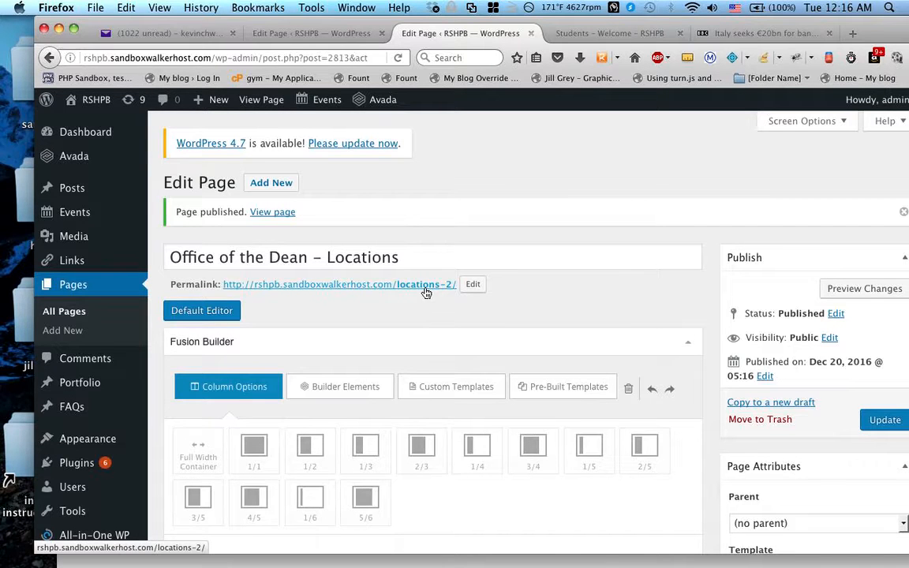
- View the published Locations page in a new browser tab and check its side menu, titles, text and footer
right_click(276, 211)
click(290, 223)
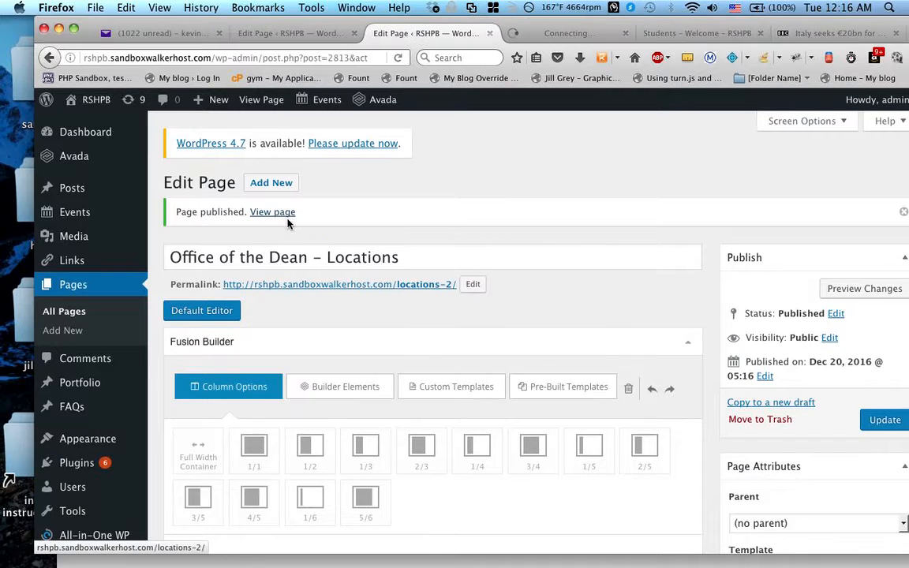
click(568, 35)
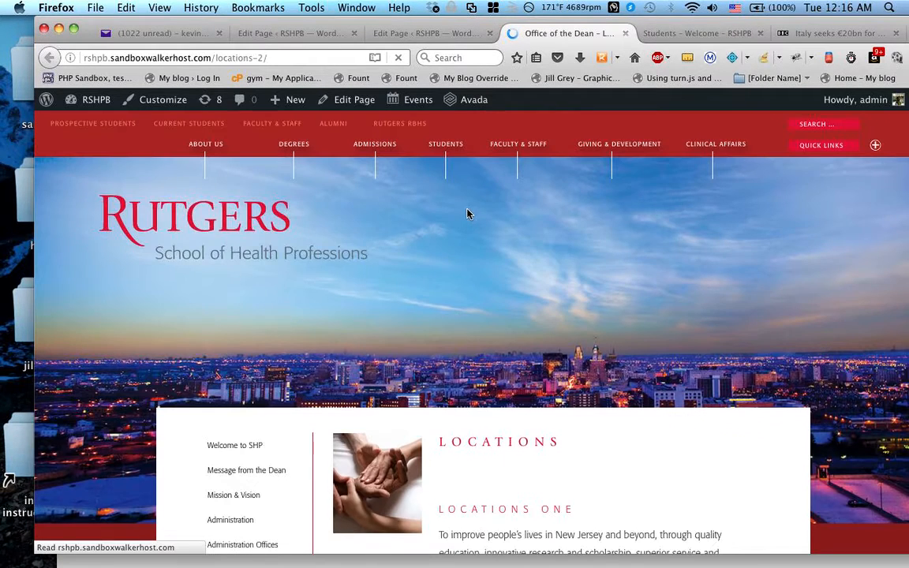
scroll(467, 214, down, 5)
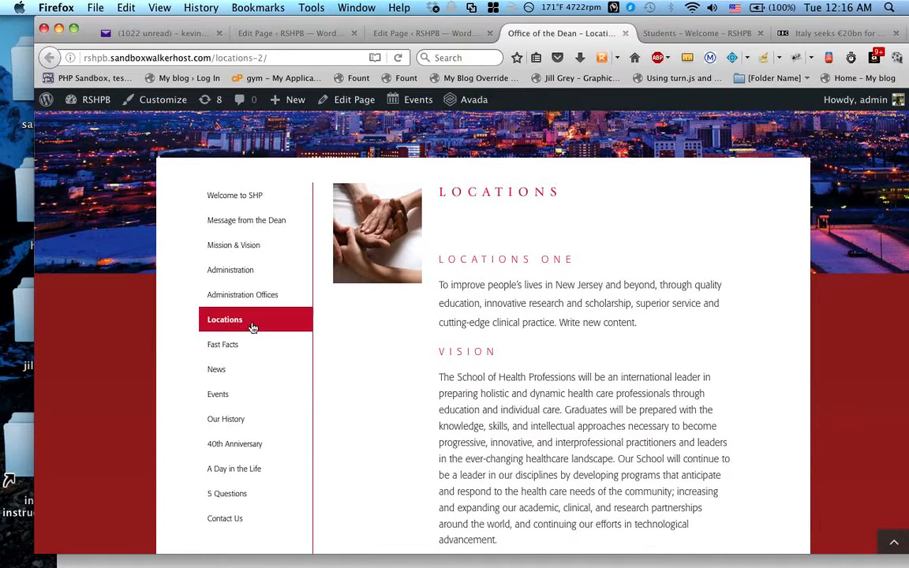
scroll(461, 404, down, 5)
scroll(460, 404, down, 5)
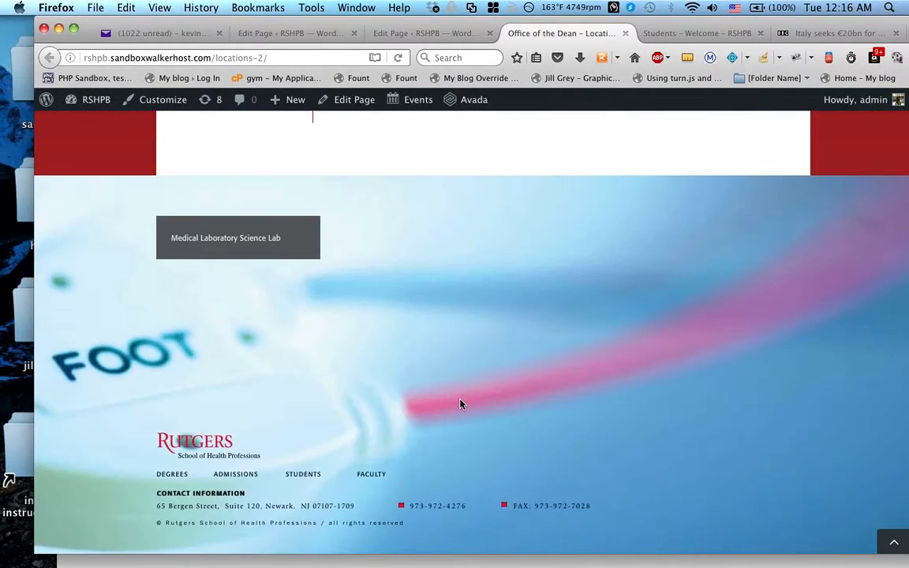
scroll(460, 404, up, 15)
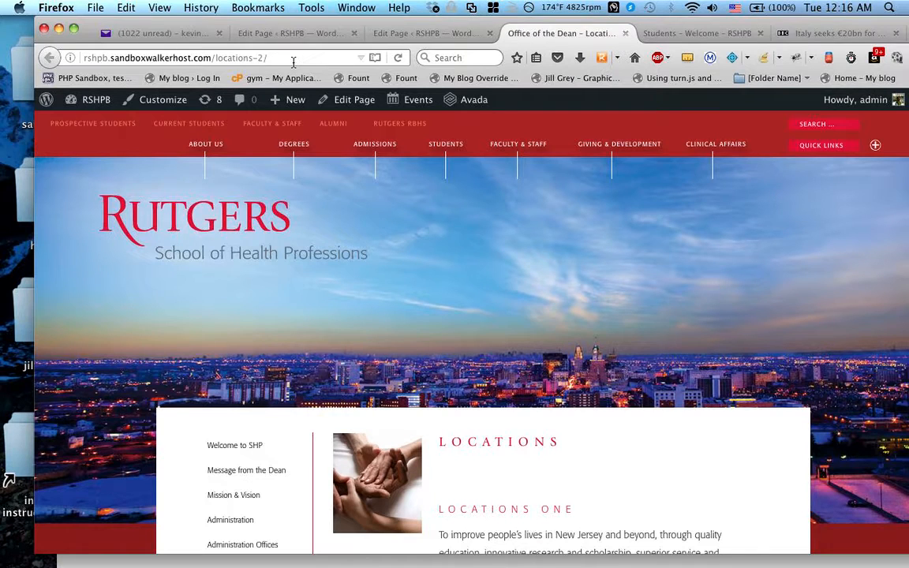
- Return to the Locations page editor and copy the page's full permalink URL
click(450, 38)
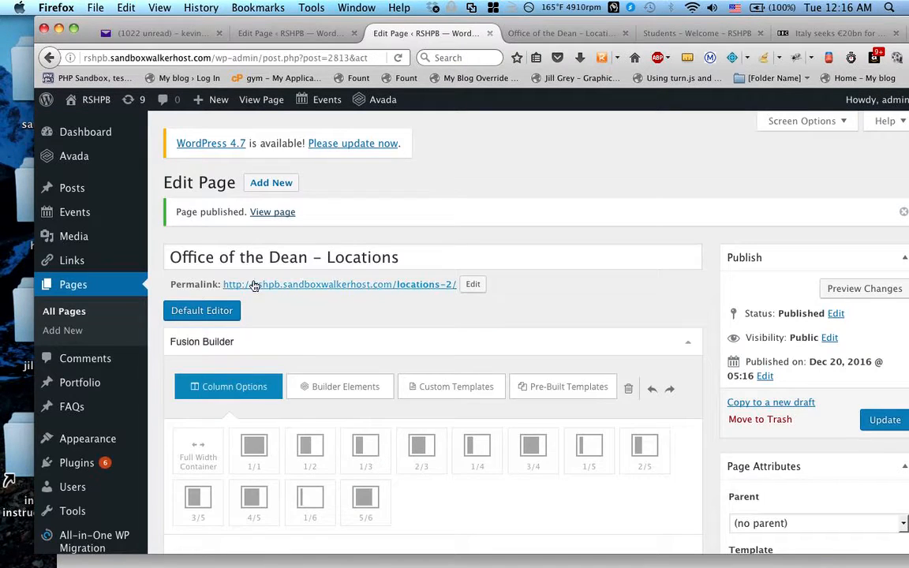
drag(223, 286, 418, 299)
click(298, 308)
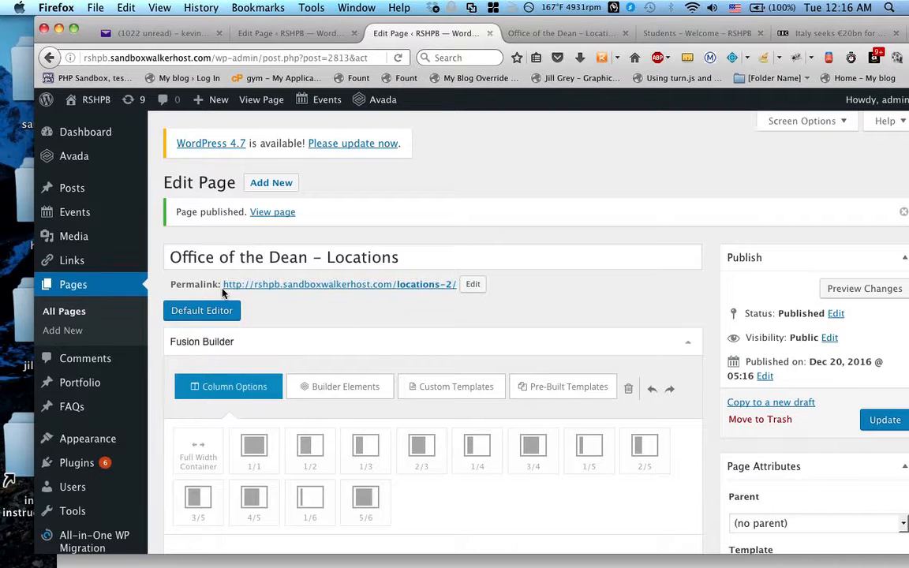
drag(221, 291, 237, 289)
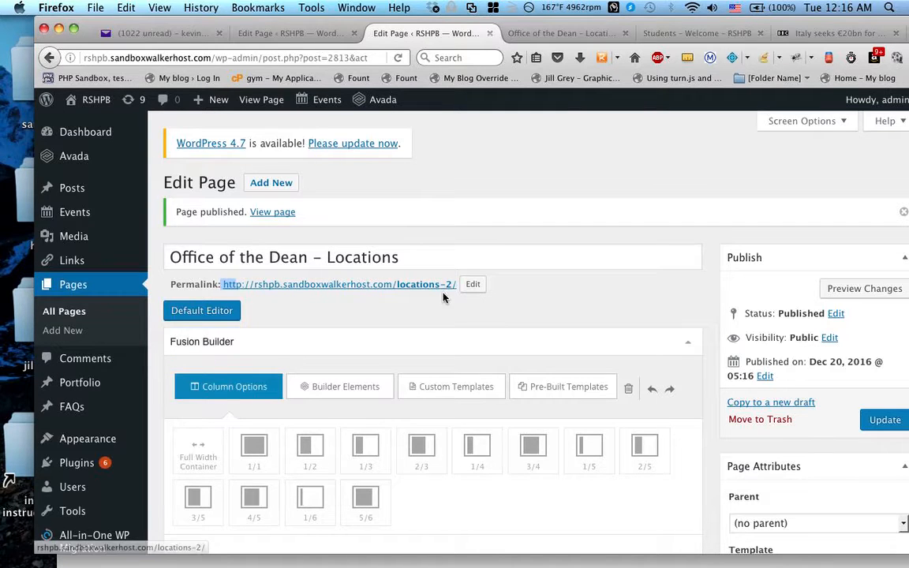
drag(457, 295, 226, 295)
key(super+c)
click(226, 296)
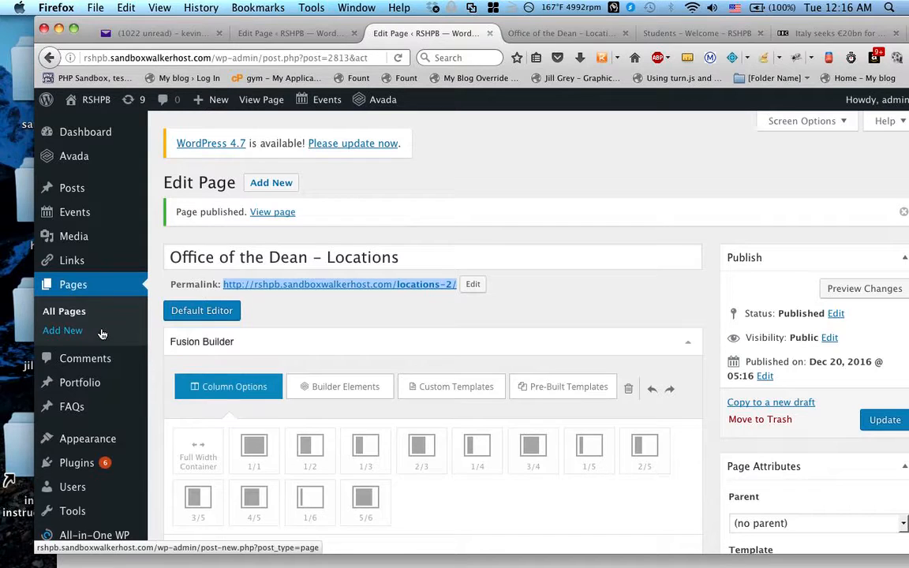
- Go to the site's menu management and load the "Office of the Dean Menu" for editing
scroll(102, 334, down, 1)
mouse_move(98, 383)
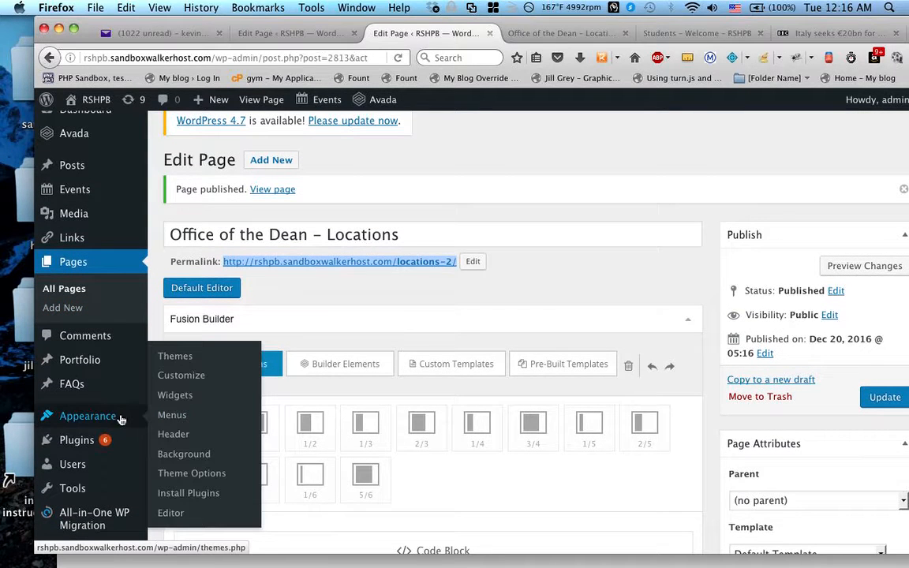
click(171, 417)
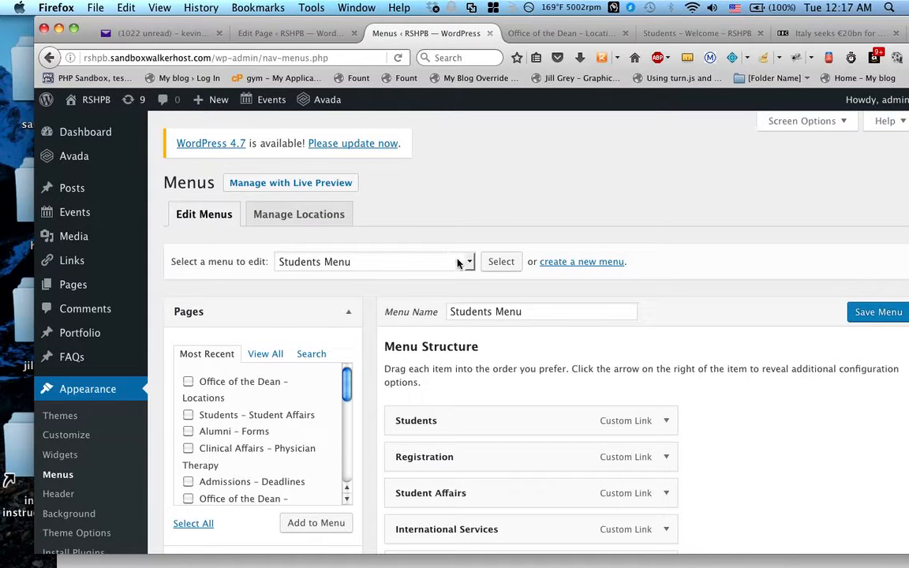
click(468, 264)
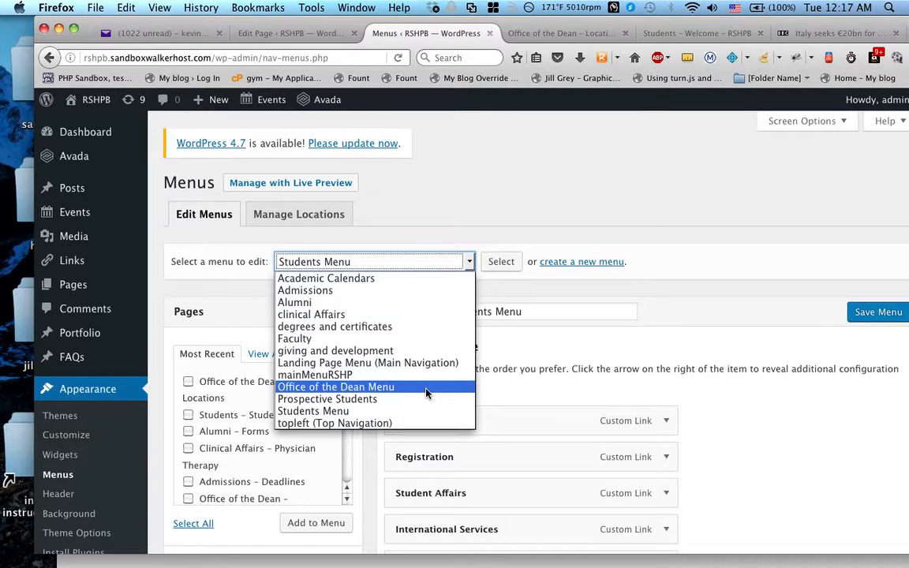
click(426, 389)
click(503, 265)
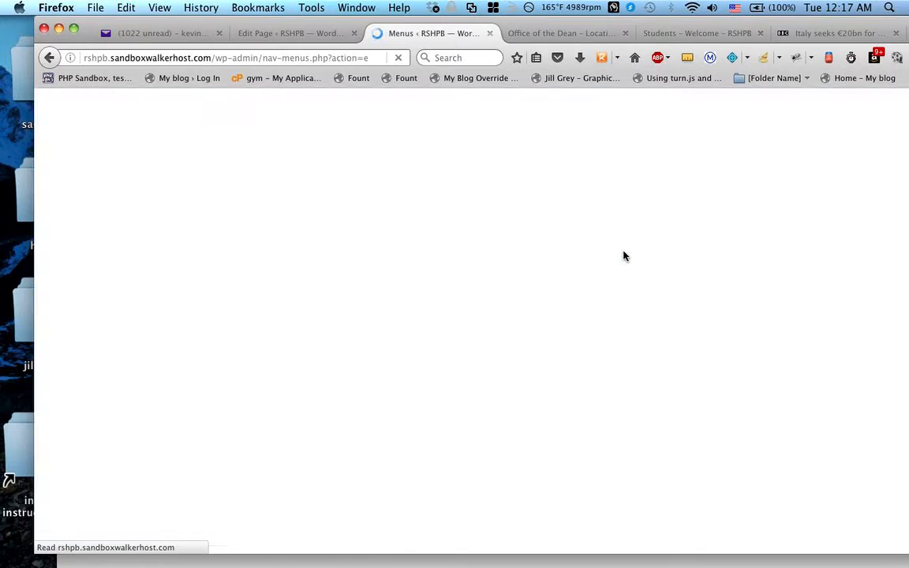
scroll(623, 255, down, 3)
scroll(623, 256, down, 2)
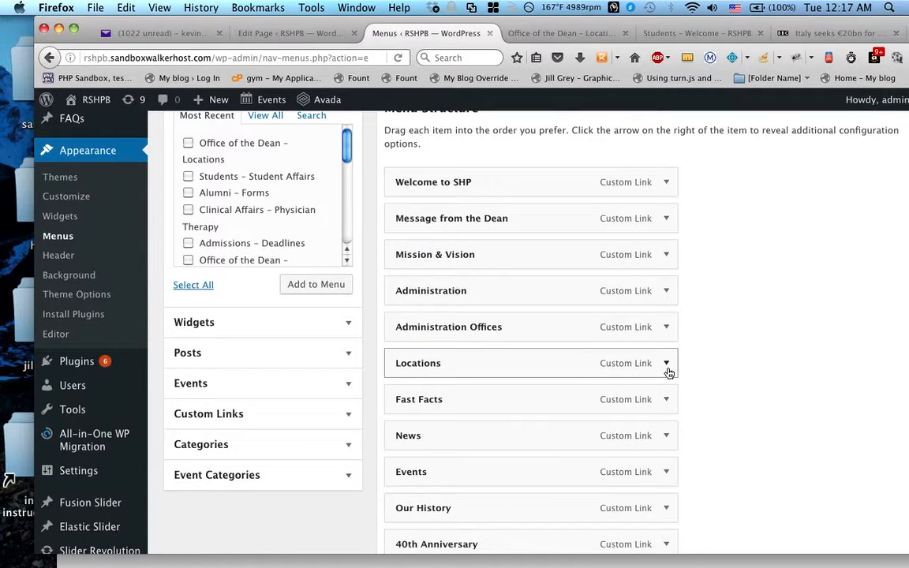
click(667, 364)
scroll(668, 371, down, 1)
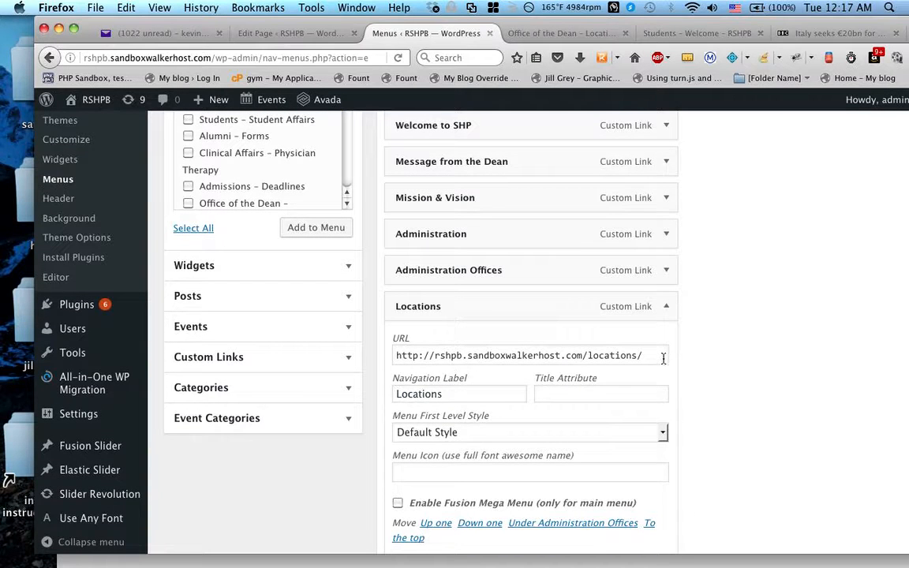
triple_click(663, 358)
key(BackSpace)
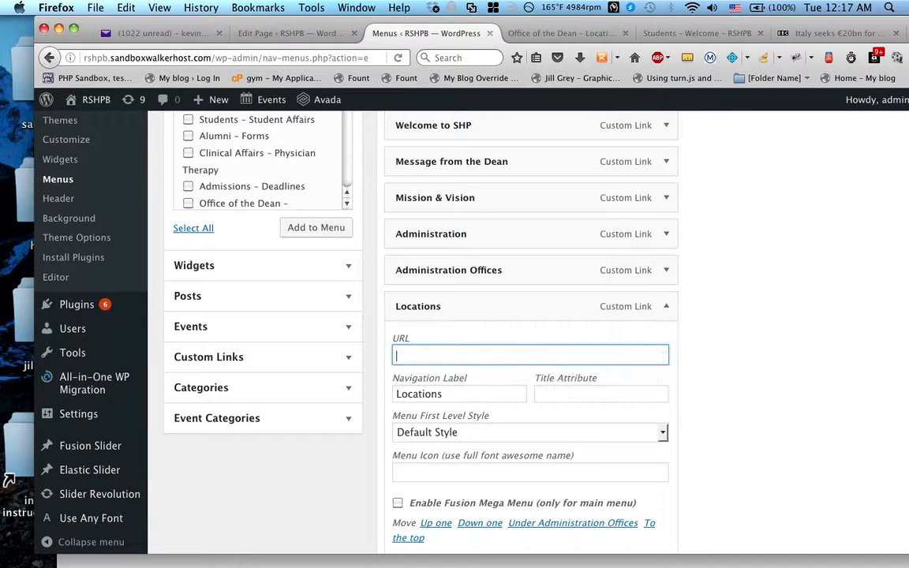
key(super+v)
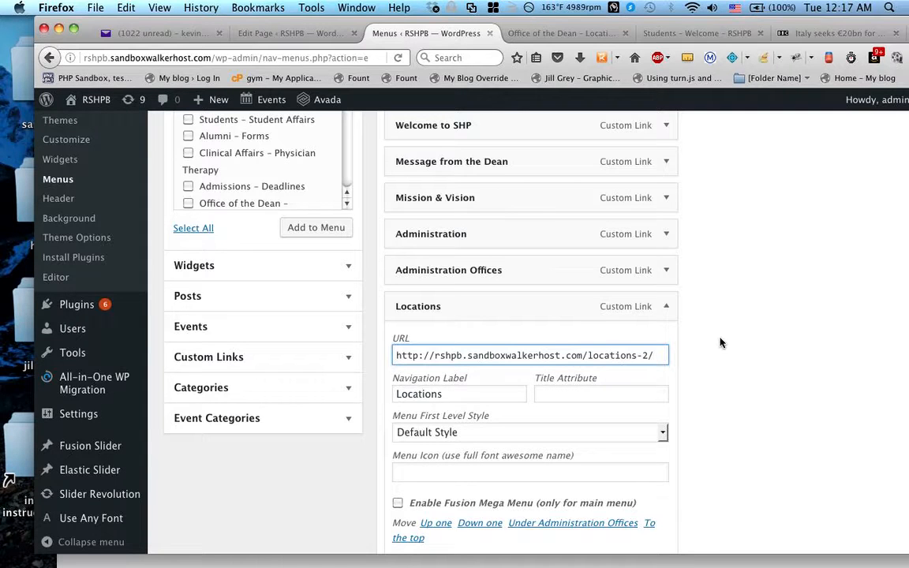
- Save the Office of the Dean Menu with its updated Locations link
scroll(720, 341, down, 10)
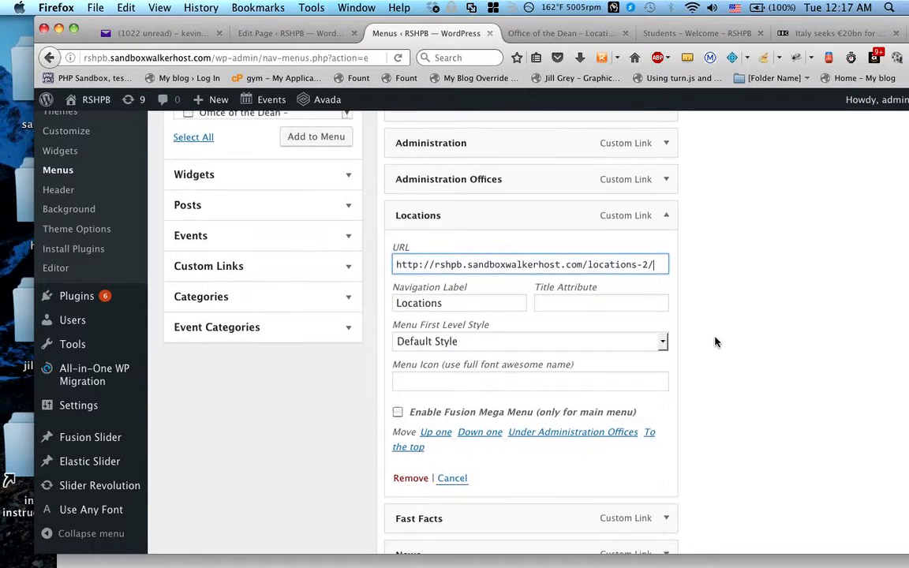
scroll(726, 347, down, 4)
click(855, 510)
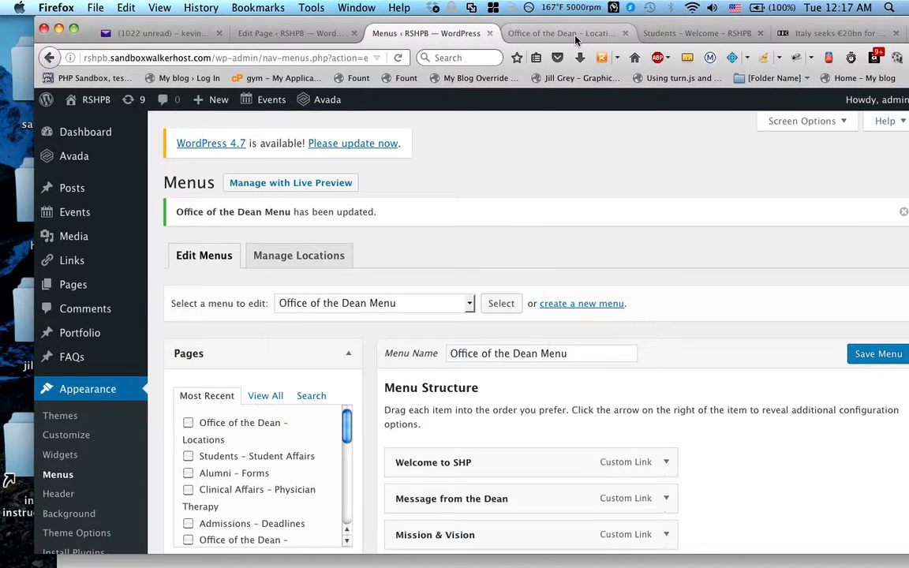
- Reload the published Locations page and check its side menu link, titles, text and footer
click(516, 33)
scroll(441, 199, down, 5)
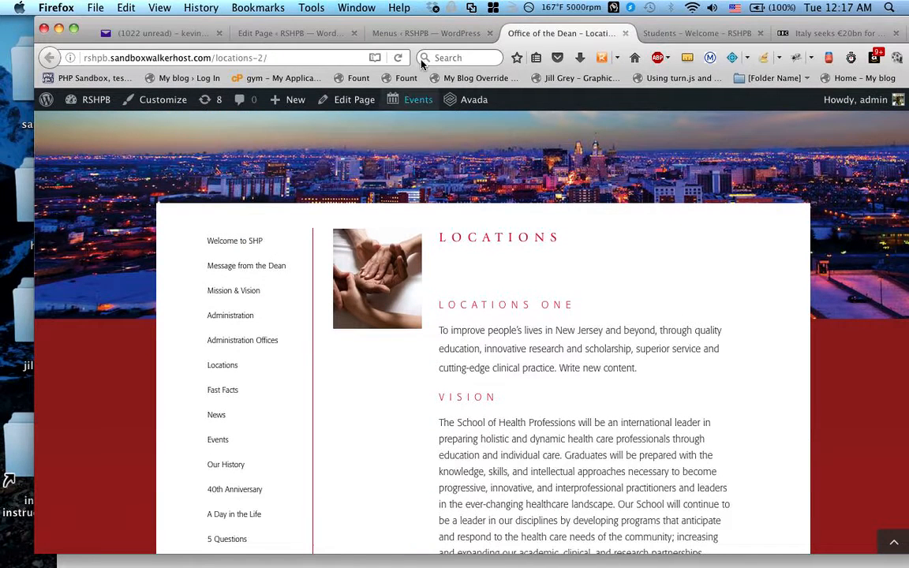
click(399, 58)
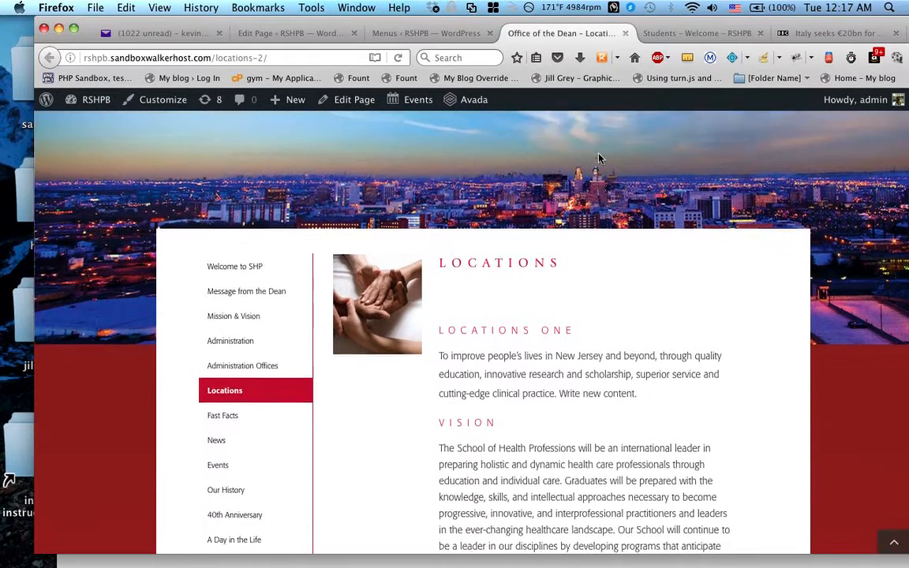
scroll(599, 158, down, 4)
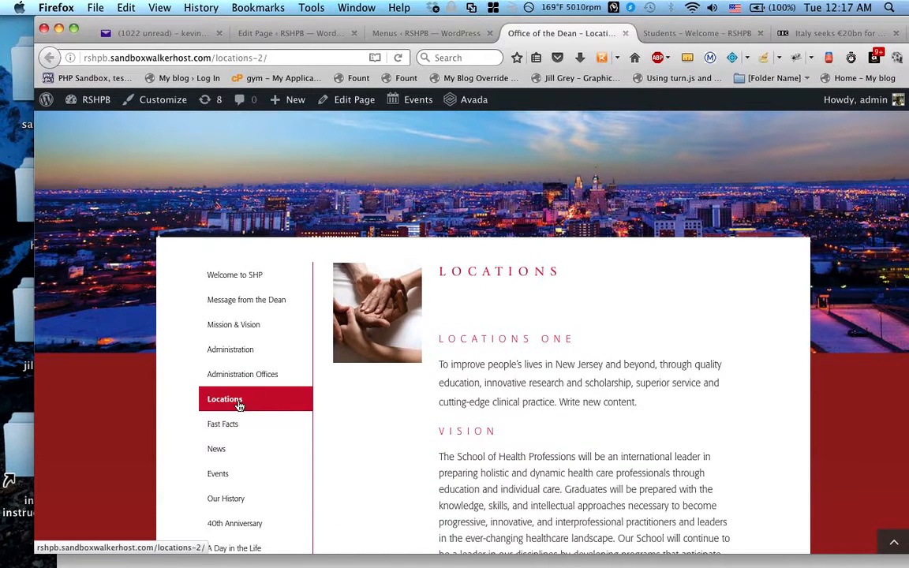
scroll(574, 344, down, 3)
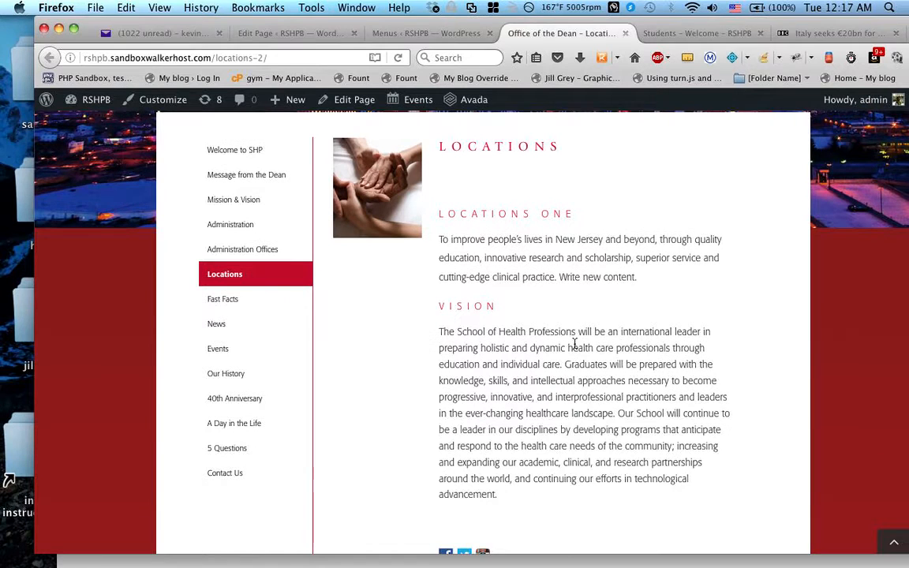
scroll(574, 344, down, 2)
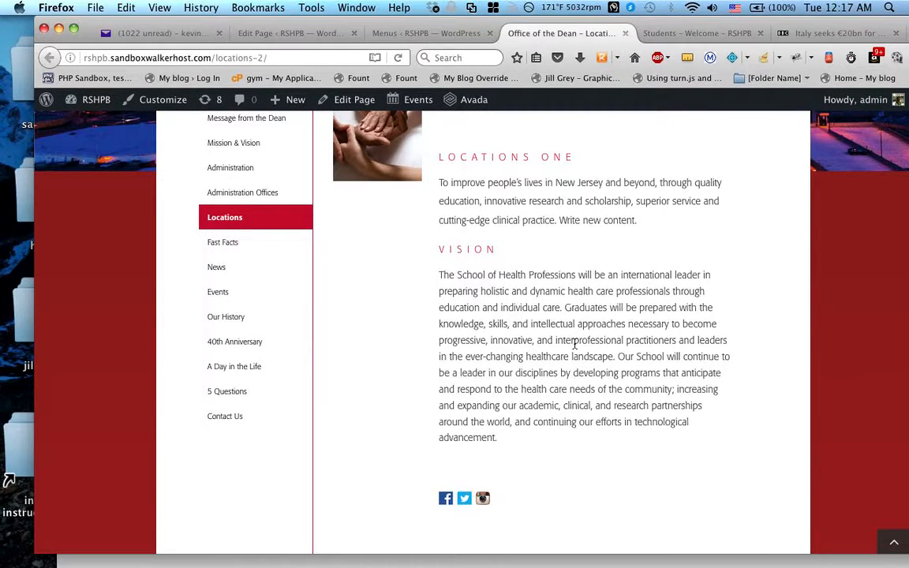
scroll(574, 343, down, 5)
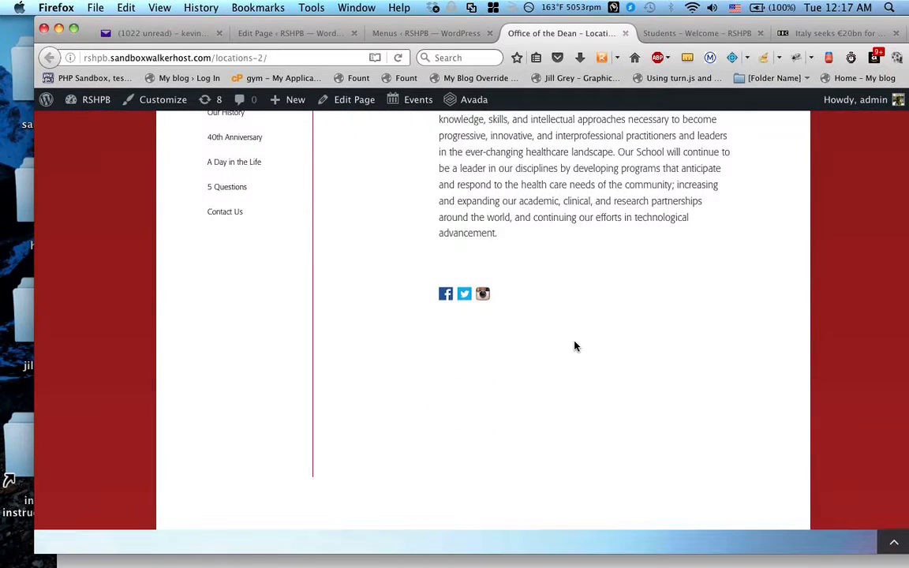
scroll(574, 345, down, 5)
scroll(574, 345, up, 8)
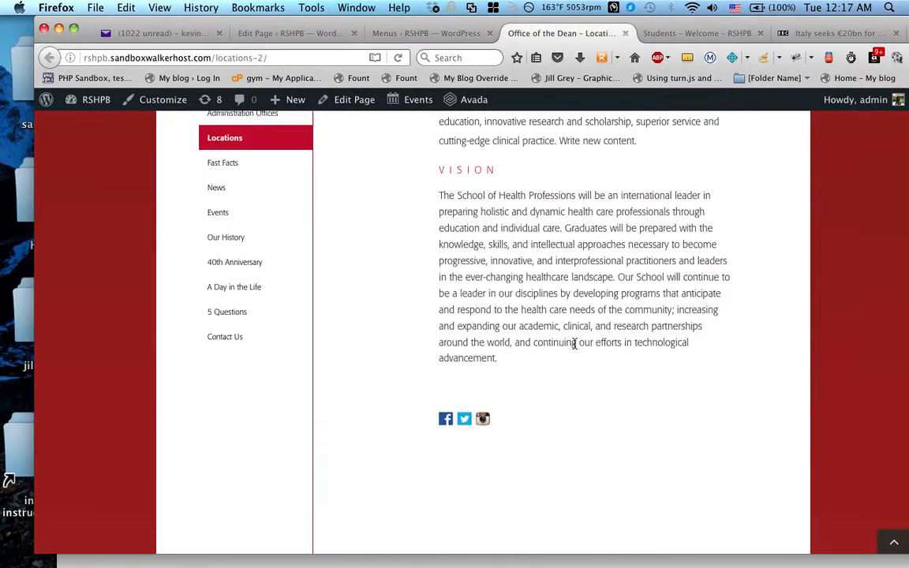
scroll(574, 344, up, 6)
scroll(574, 345, up, 1)
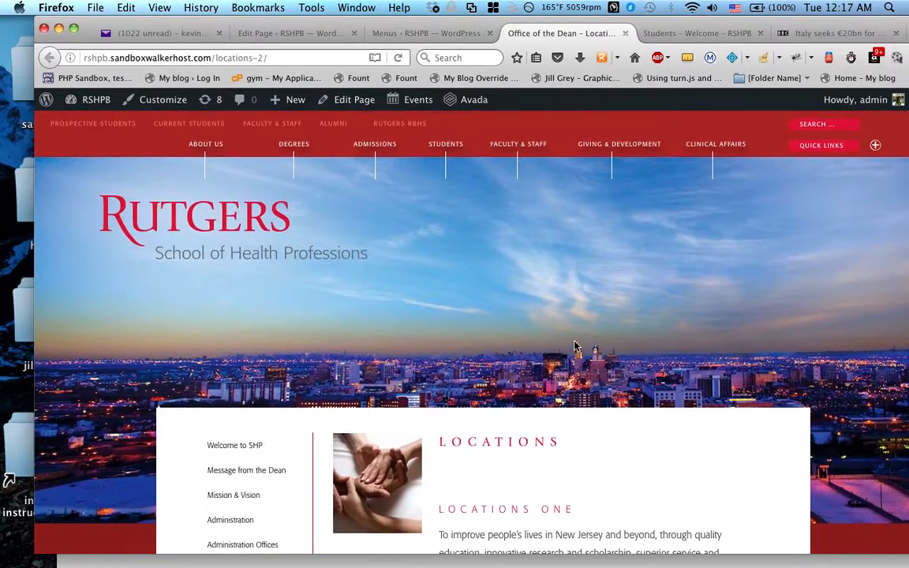
- Go to the Admissions section of the site and look over its welcome page and side menu
click(374, 145)
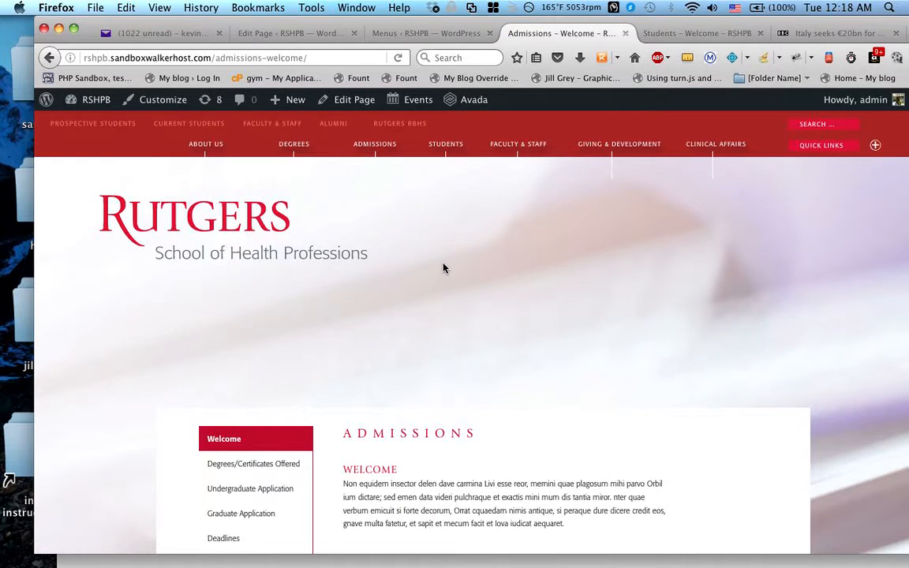
scroll(442, 268, down, 5)
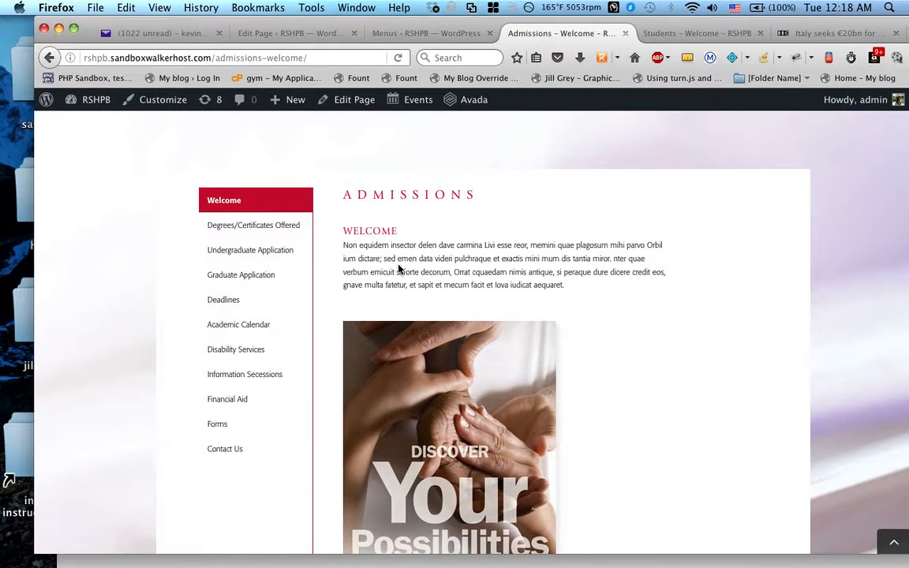
scroll(399, 269, down, 3)
scroll(399, 269, up, 4)
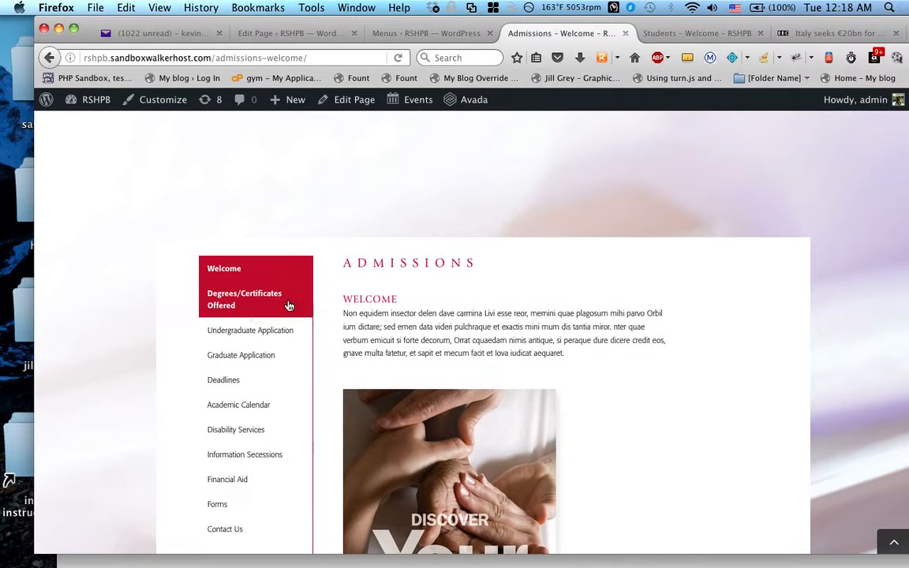
- Visit the Deadlines page from the Admissions side menu and examine its layout, heading and content
click(257, 366)
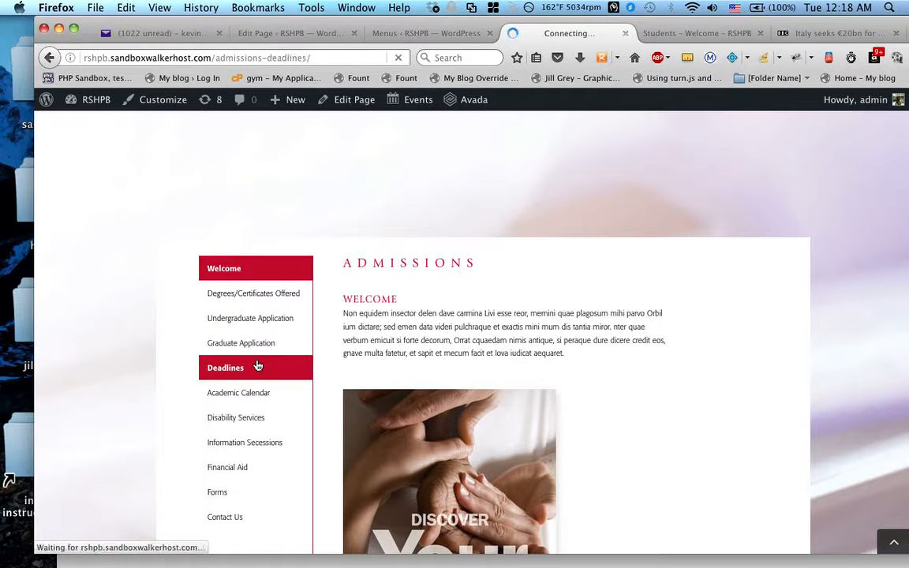
scroll(278, 316, down, 5)
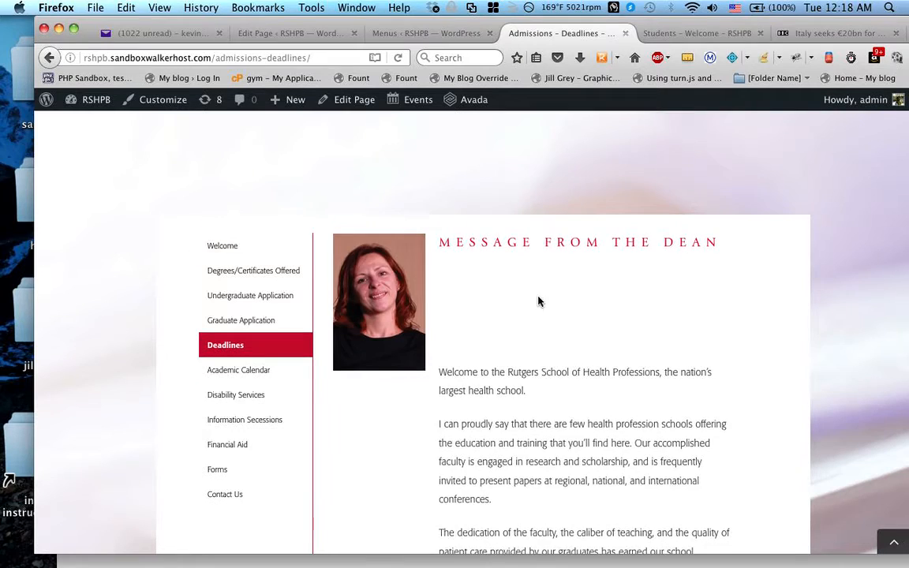
scroll(537, 301, down, 11)
scroll(640, 393, down, 7)
scroll(639, 387, up, 20)
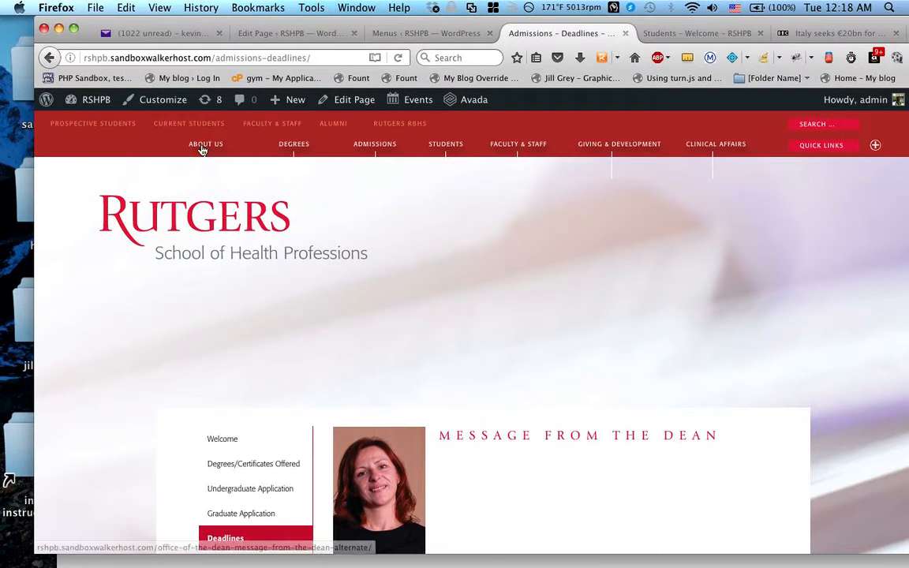
scroll(499, 266, down, 5)
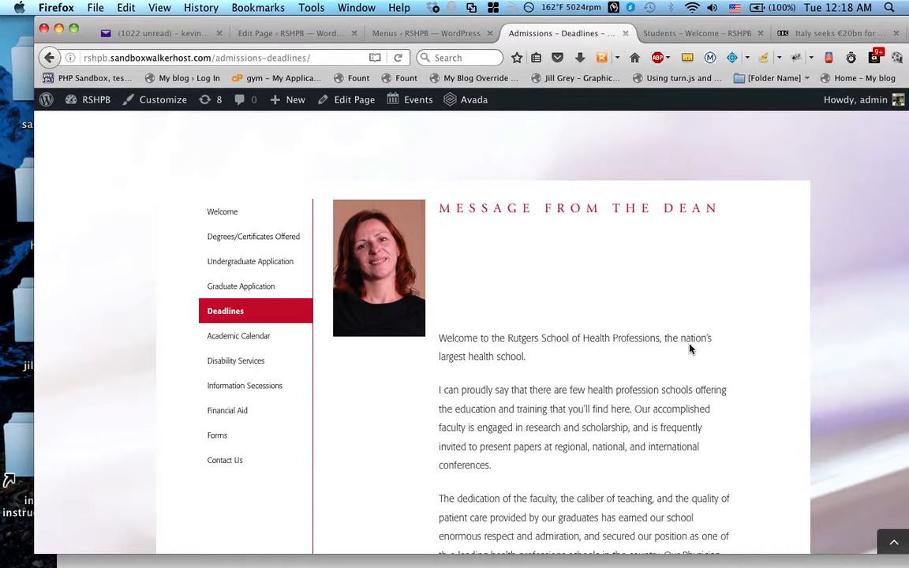
scroll(655, 324, up, 1)
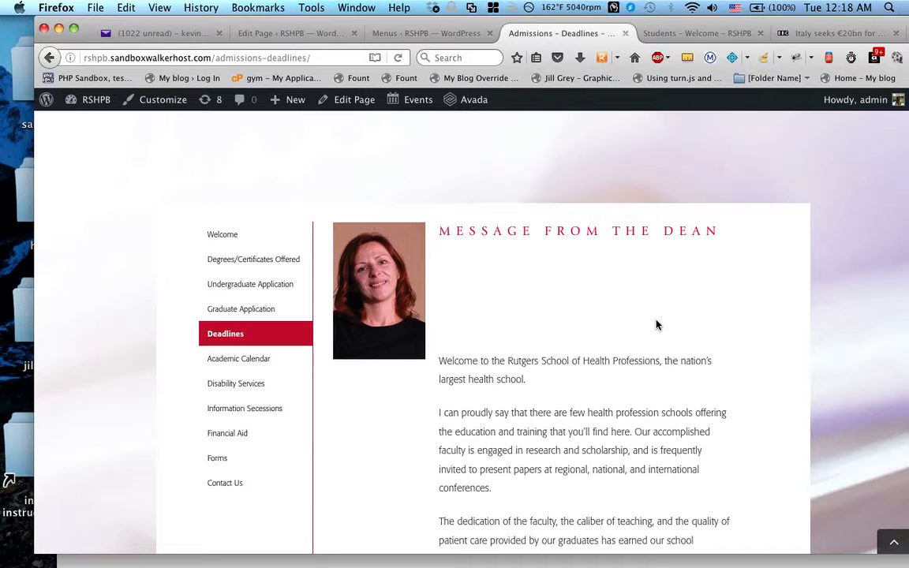
scroll(646, 327, up, 4)
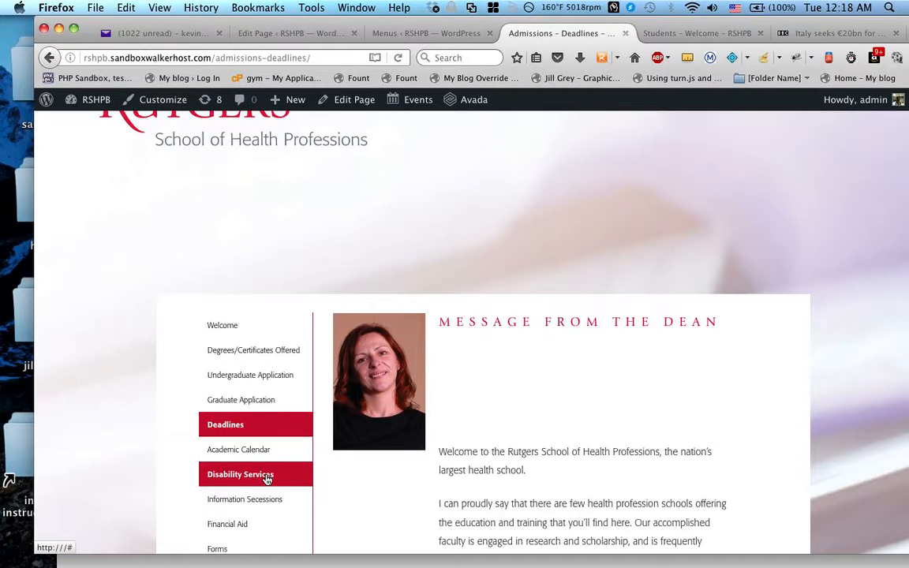
- Try the Financial Aid link in the Admissions side menu, and return to the Deadlines page
click(257, 522)
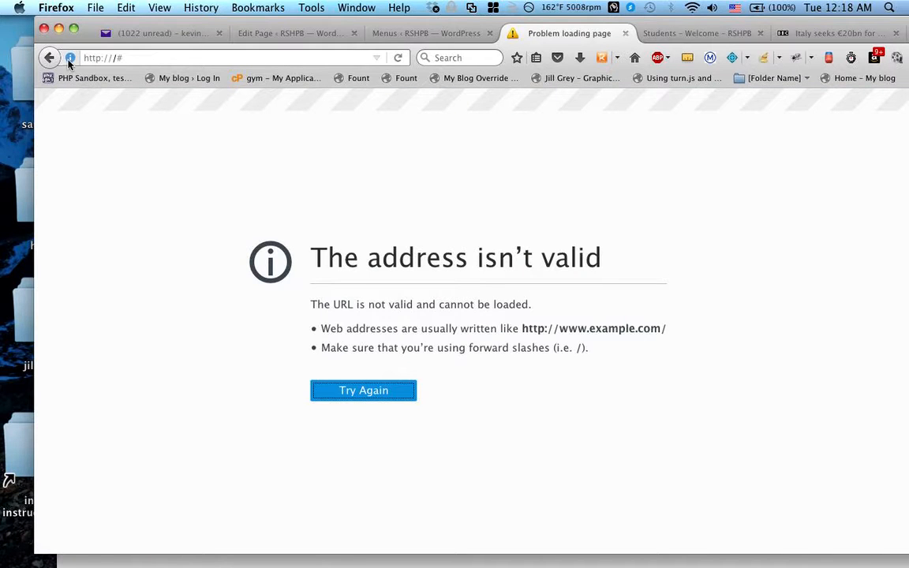
click(372, 35)
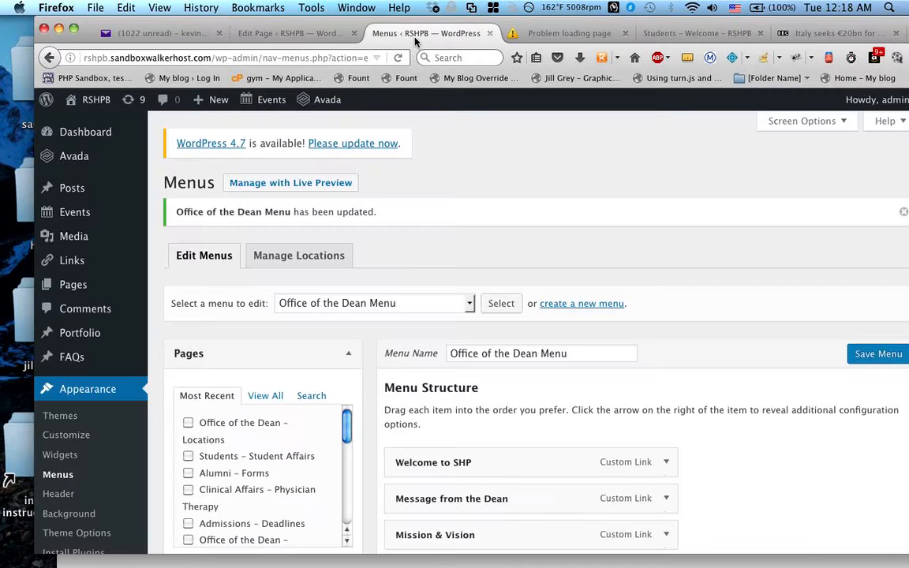
click(535, 32)
click(49, 58)
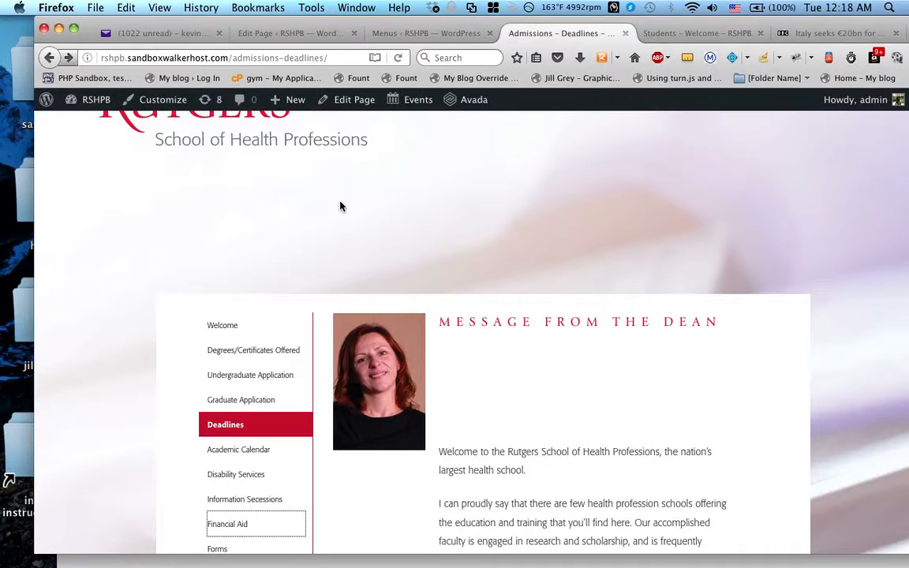
- Go to the Admissions welcome page and copy it to a new draft
click(252, 331)
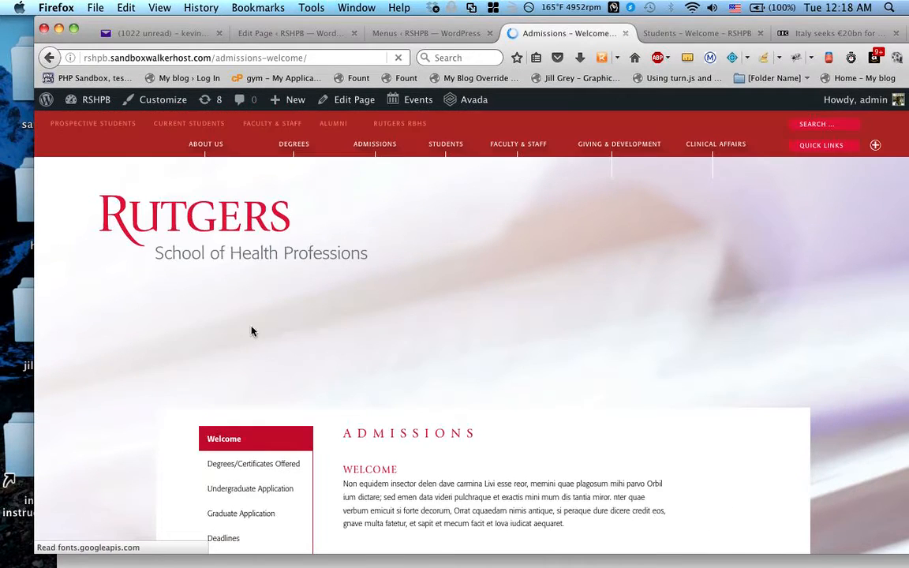
scroll(286, 327, down, 5)
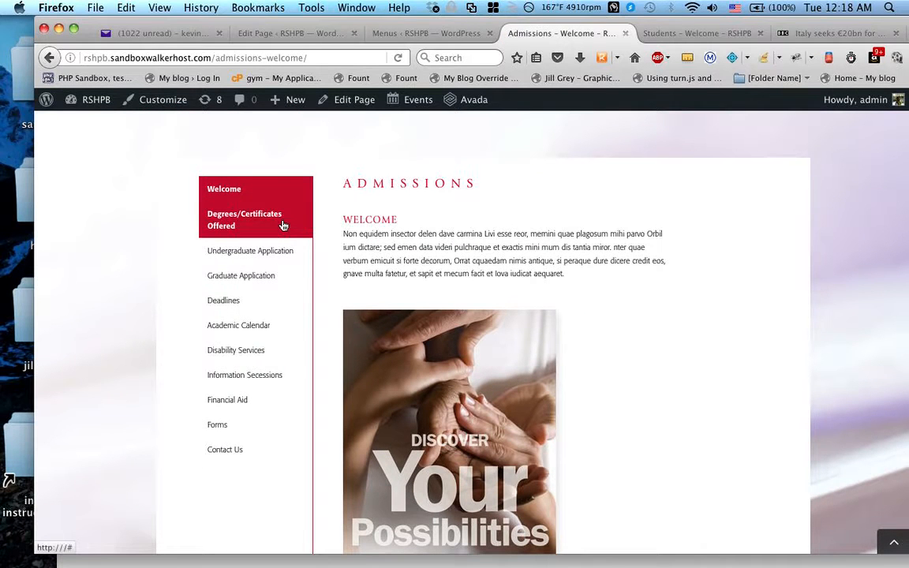
mouse_move(347, 99)
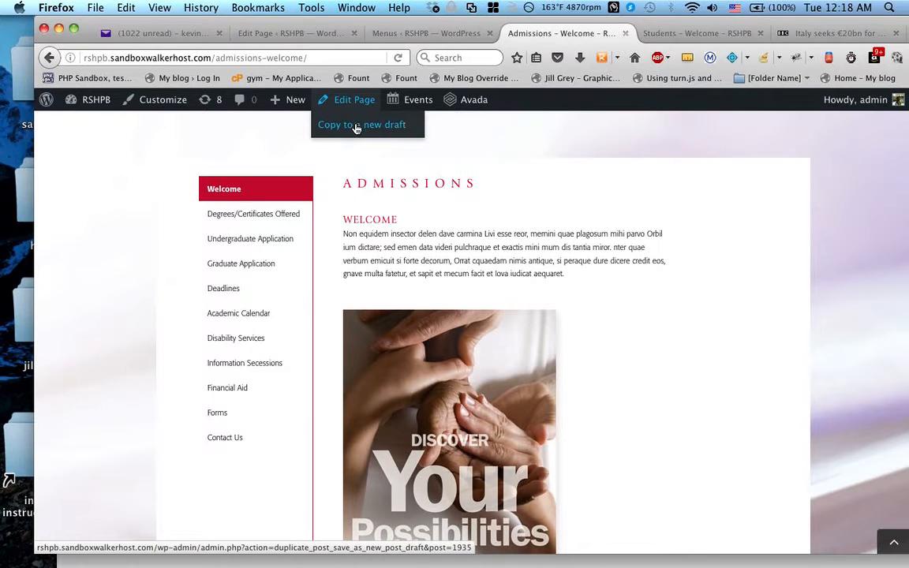
click(356, 126)
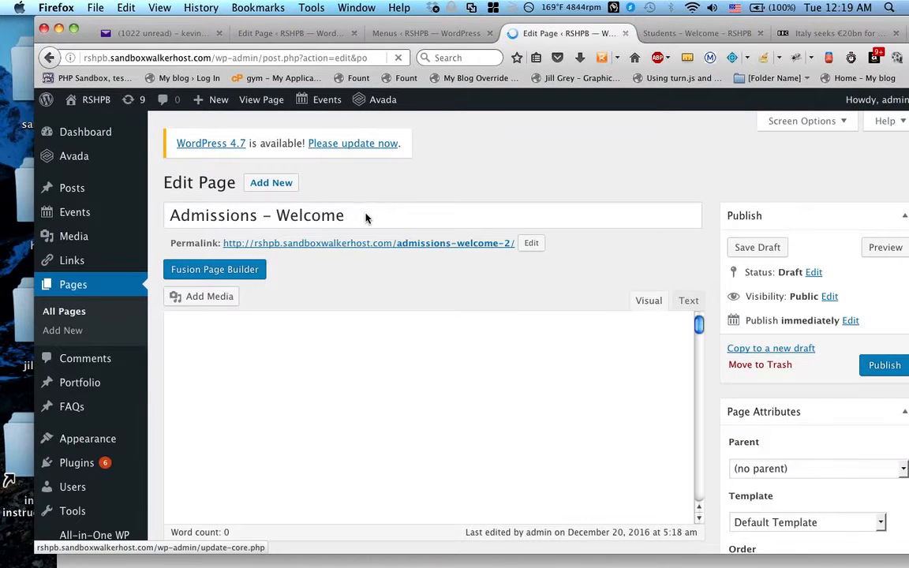
- Change the draft page's title to "Admissions – Financial Aid"
drag(347, 215, 276, 214)
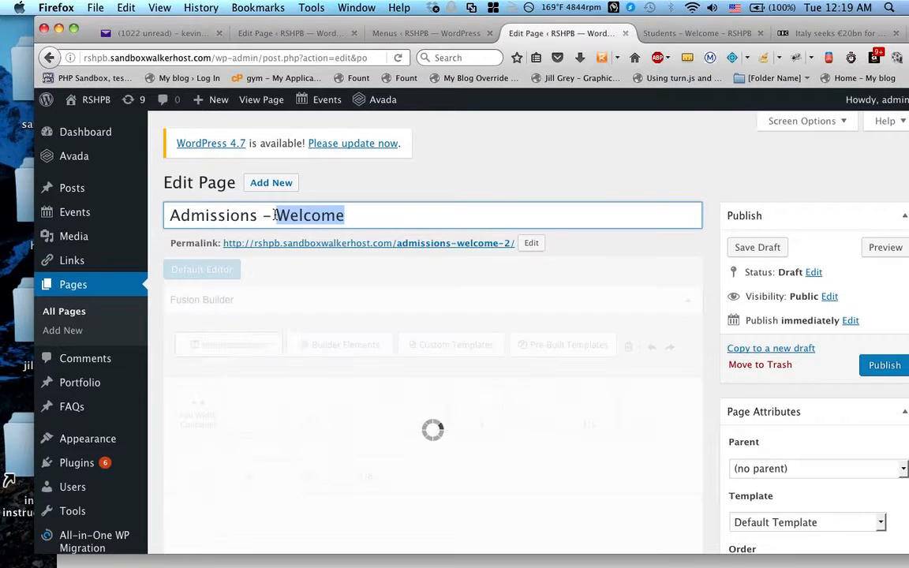
text(Finan)
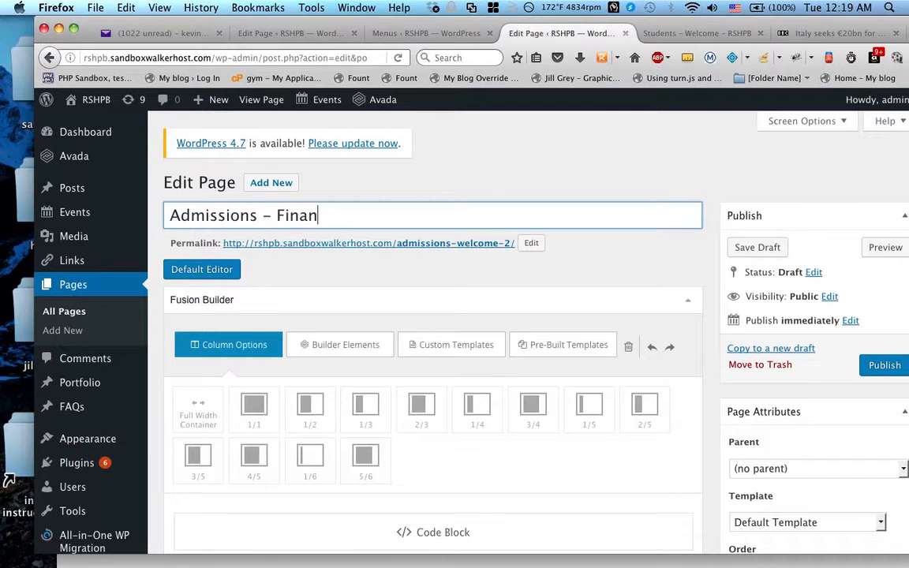
text(cial Aid)
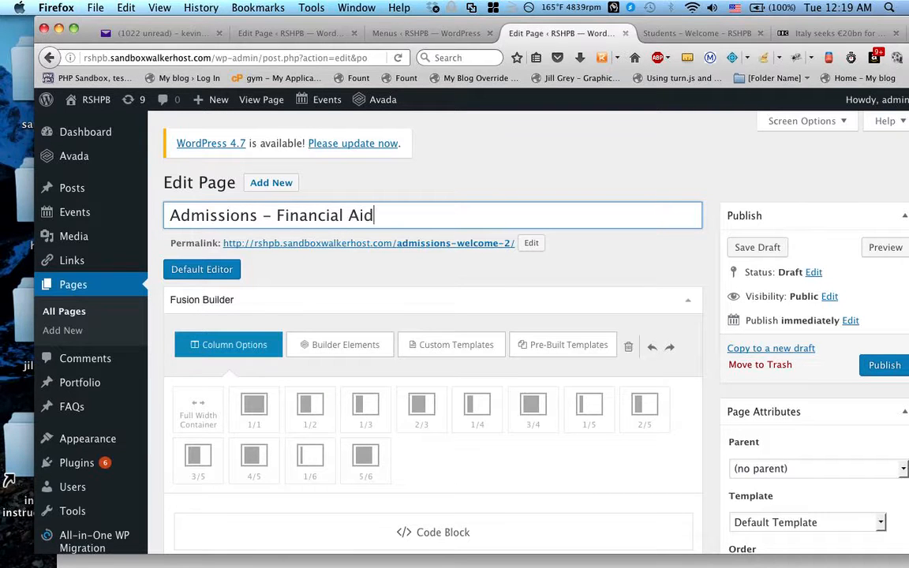
- Set the draft page's permalink slug to admissions-financial-aid
click(532, 244)
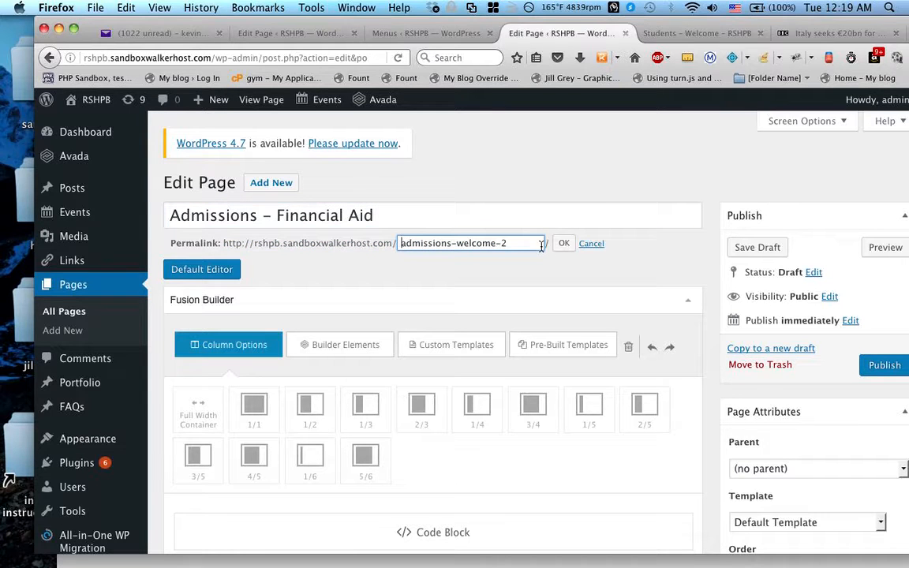
drag(459, 245, 520, 245)
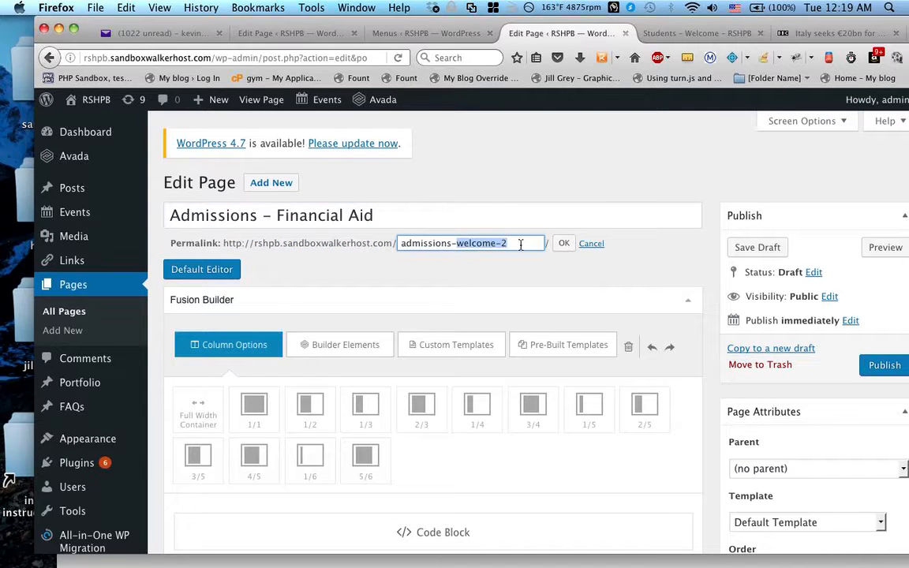
text(financi)
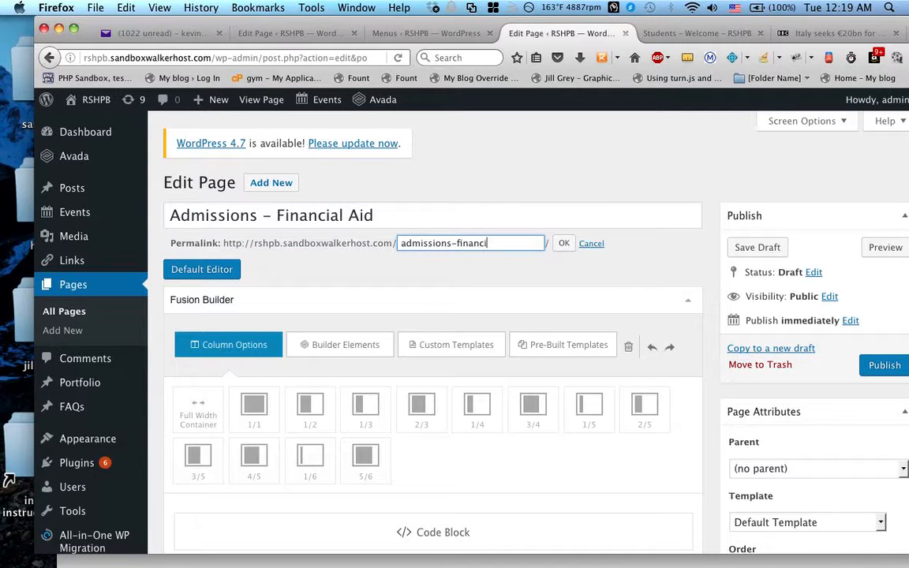
text(al-aid)
click(563, 243)
- Change the text of the "Admissions" title element in the 2/3 column to "Admissions - Financial Aid" and save it
scroll(598, 247, down, 1)
scroll(598, 247, down, 10)
scroll(598, 248, down, 2)
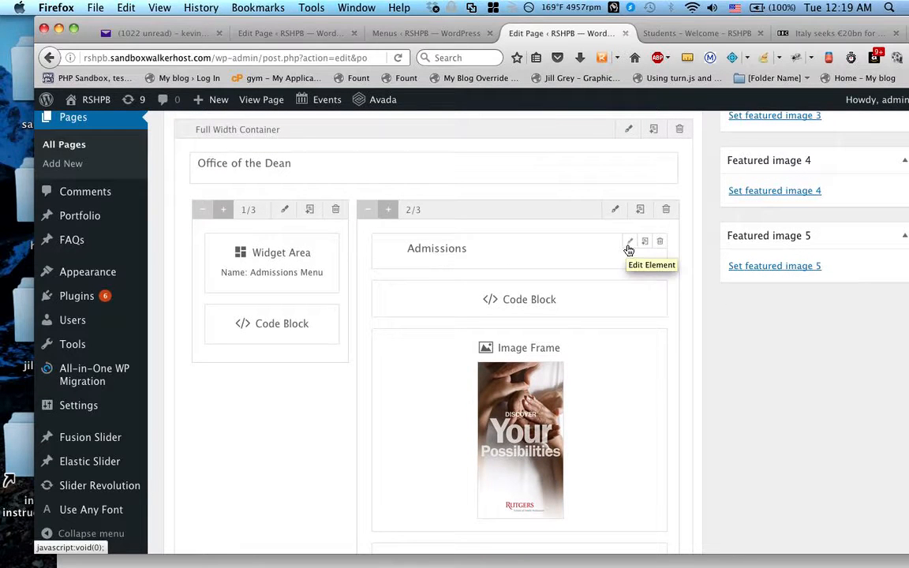
click(628, 246)
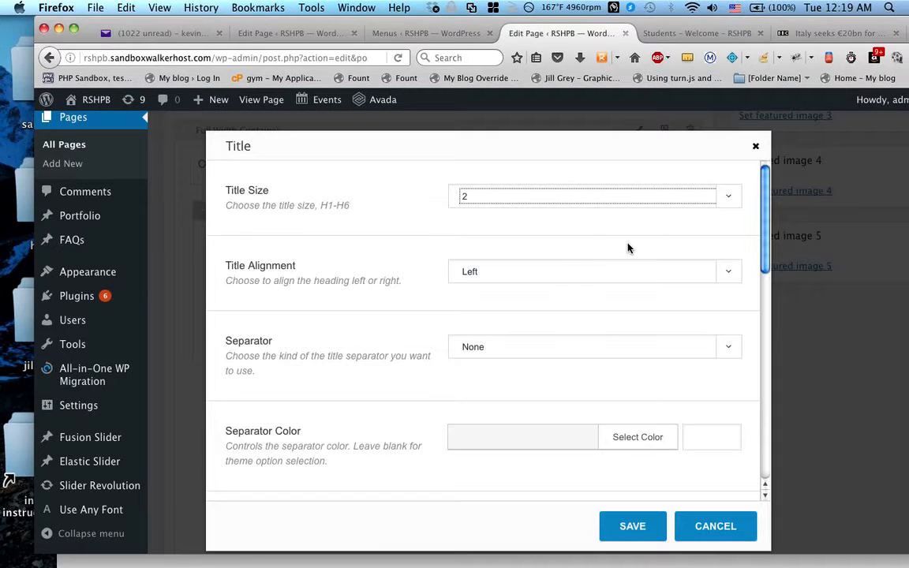
scroll(539, 295, down, 6)
scroll(433, 389, down, 3)
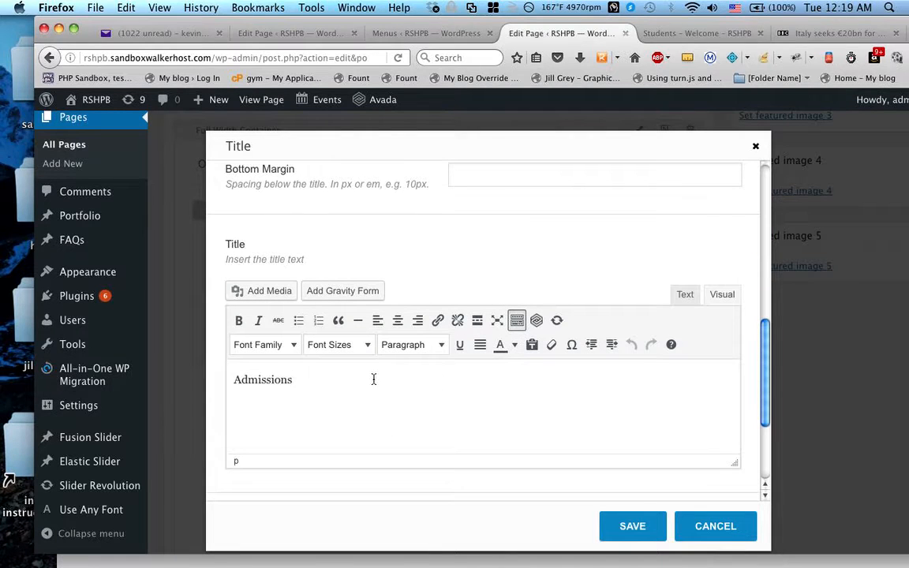
text(Financial Aid)
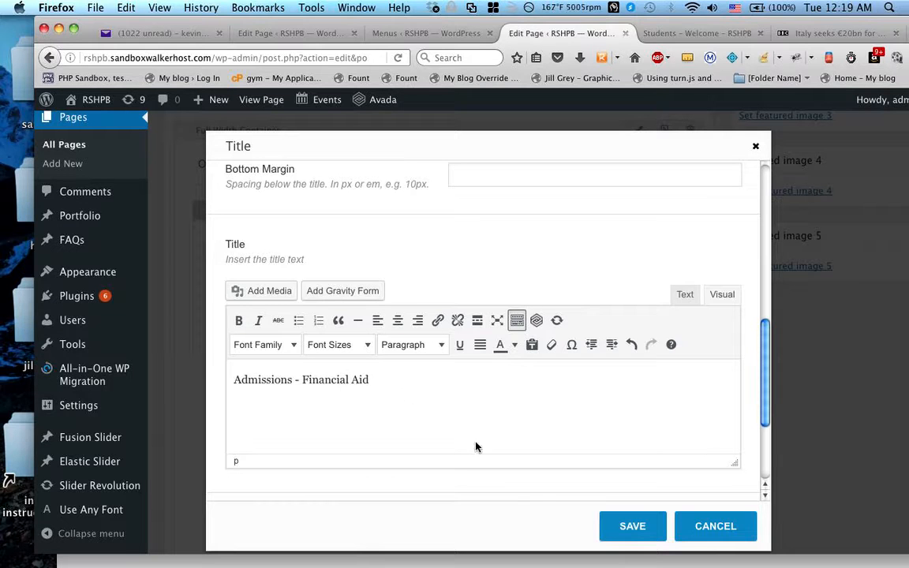
click(606, 527)
- Open the code block below the page title, change its heading to "Financial Aid", and add a blank line under the heading
scroll(671, 264, down, 10)
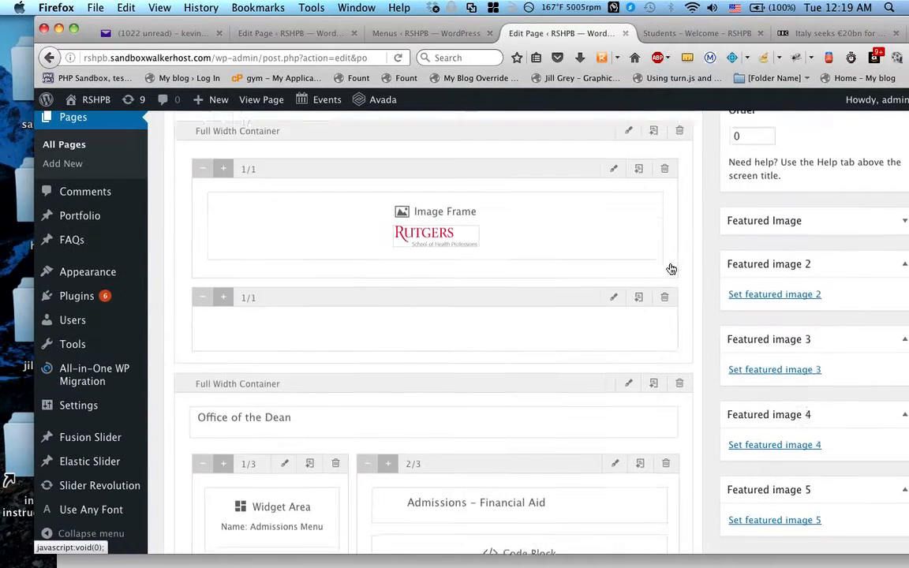
scroll(639, 304, down, 3)
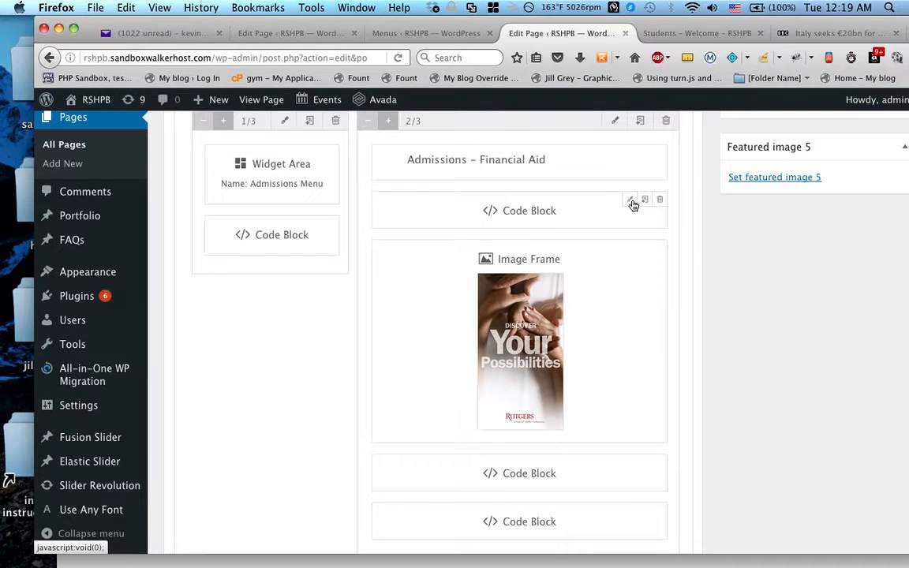
click(631, 204)
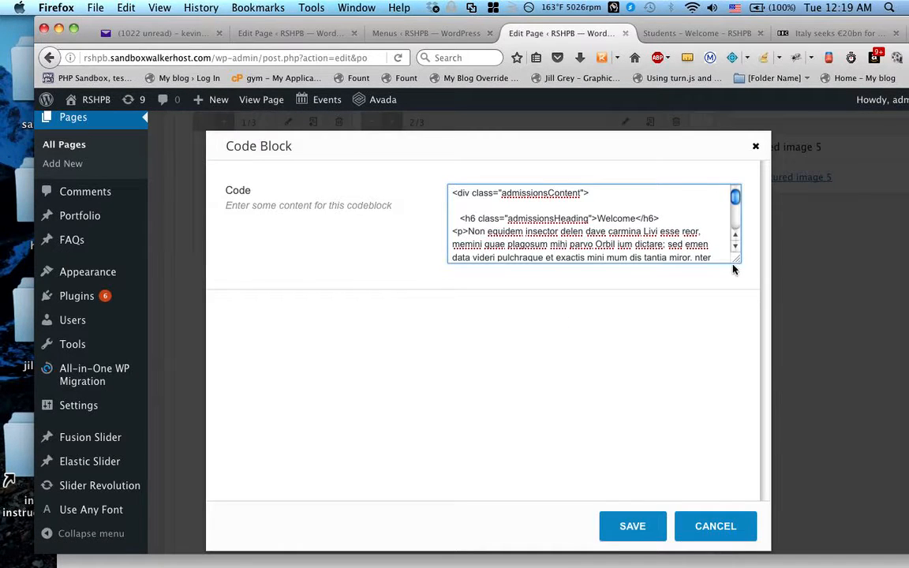
drag(737, 260, 750, 512)
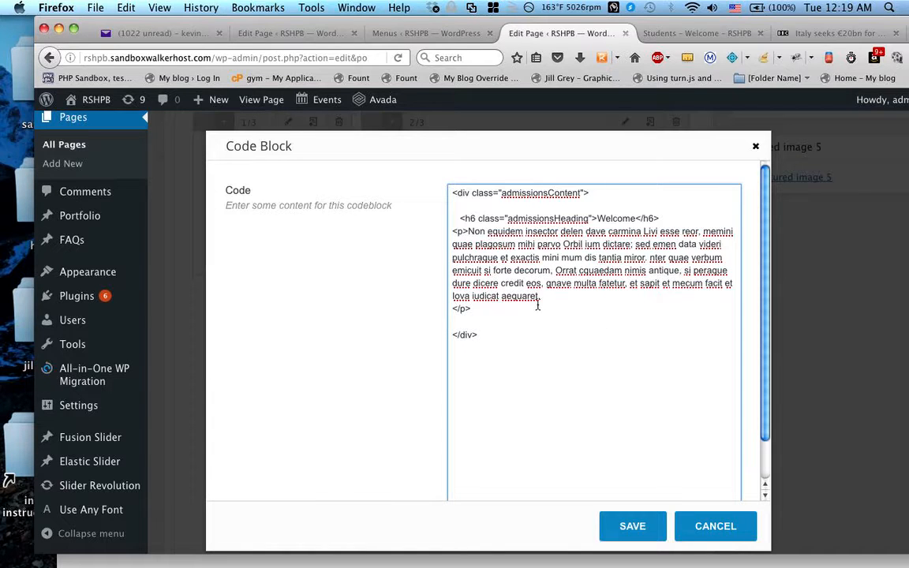
click(669, 222)
key(Return)
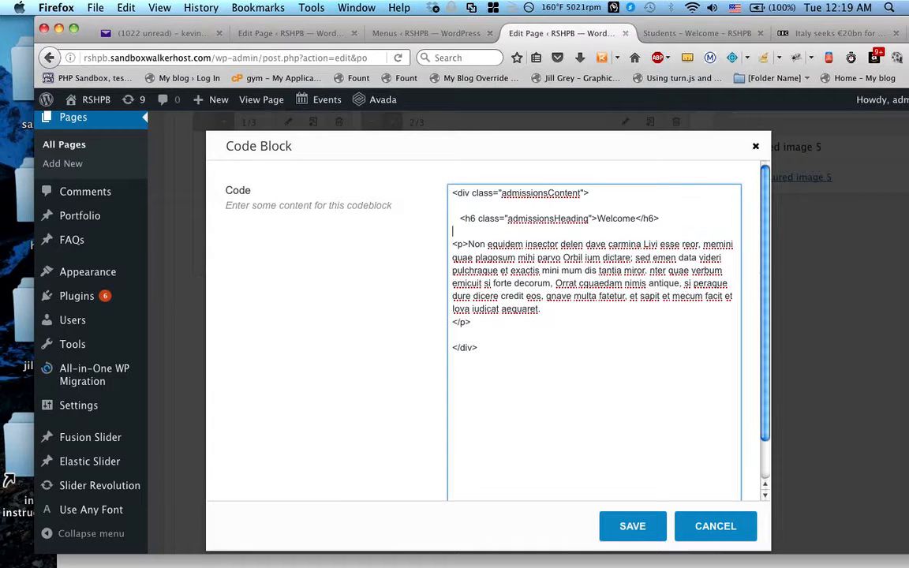
click(461, 219)
key(BackSpace)
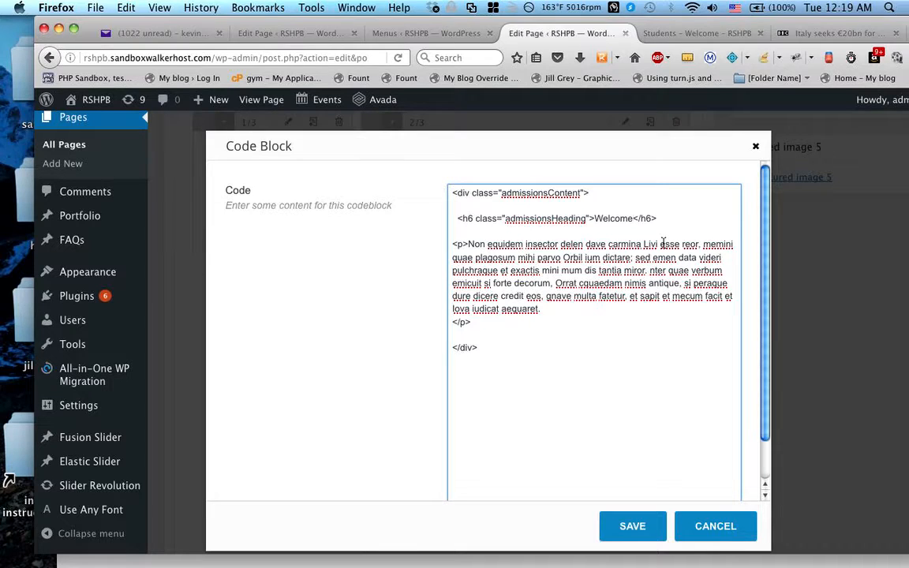
text(to Financial Aid)
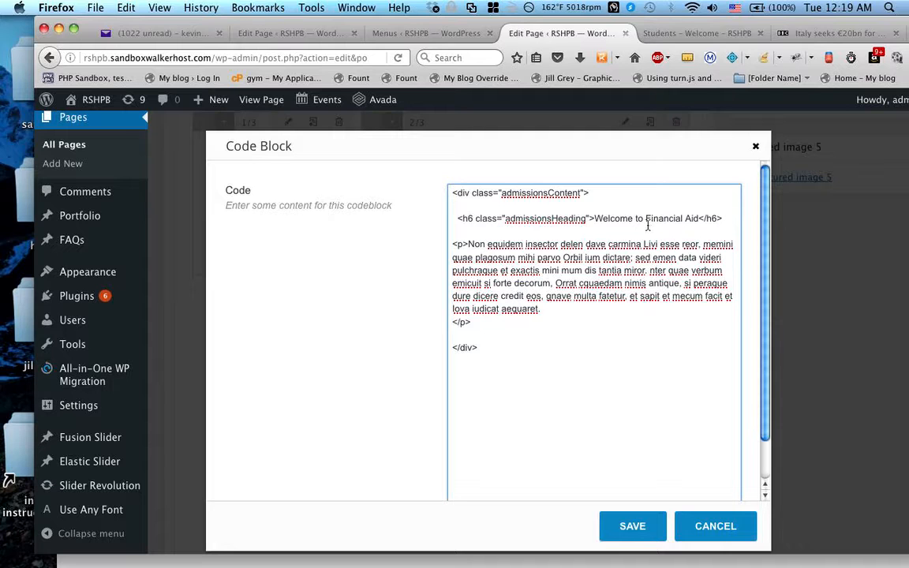
drag(645, 222, 597, 222)
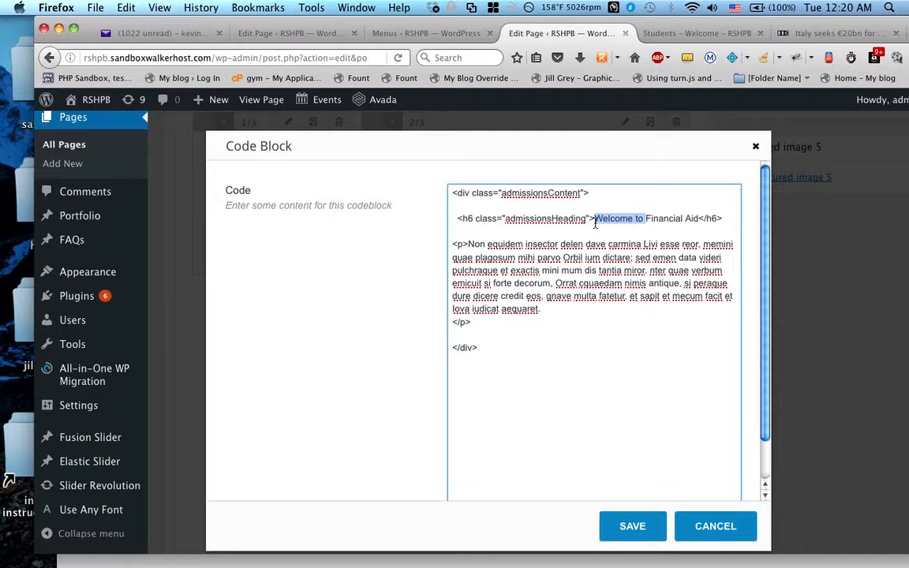
key(BackSpace)
- Copy the paragraph starting "However, Italy's economy minister" from the BBC news article
drag(471, 322, 544, 307)
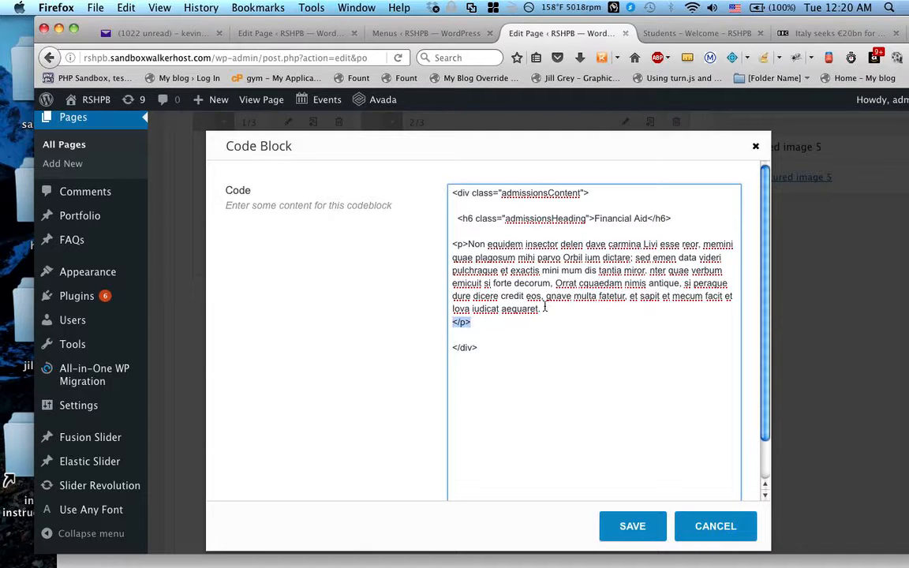
click(812, 33)
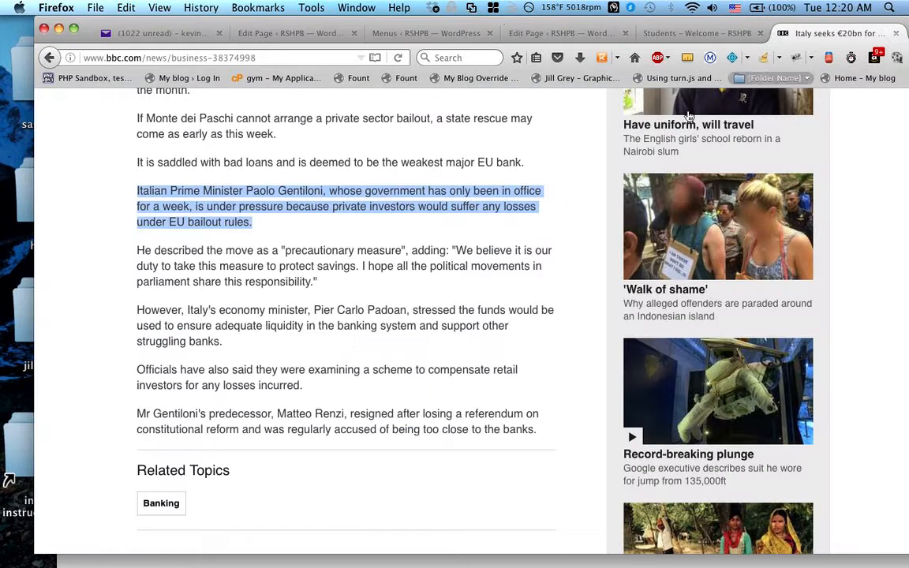
drag(255, 349, 139, 314)
key(super+c)
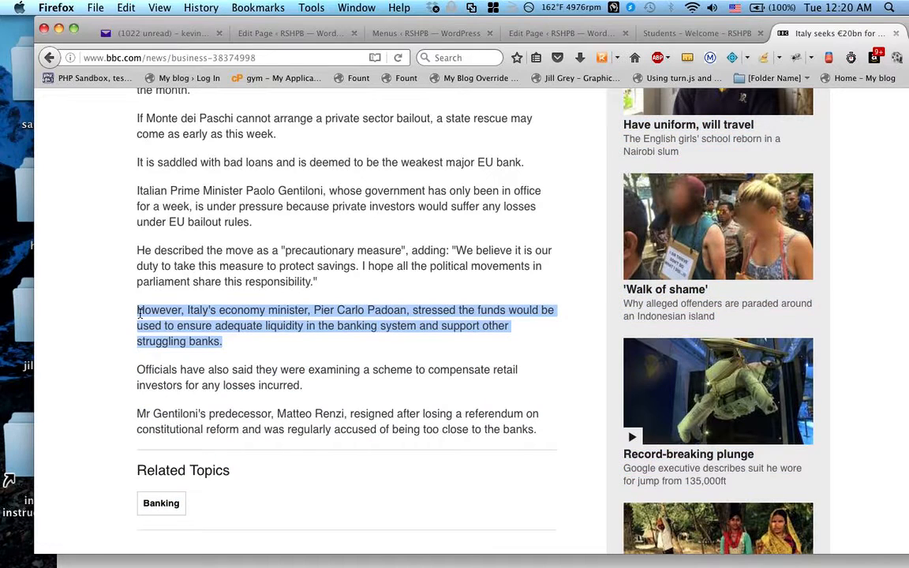
- Replace the Latin placeholder text in the code block with the copied article paragraph, starting it on its own line below the <p> tag
click(670, 34)
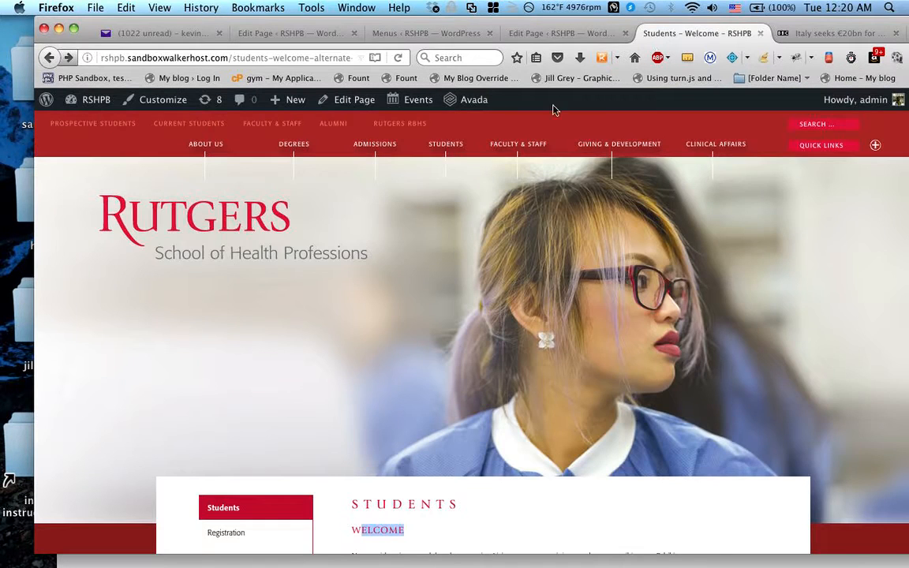
click(568, 33)
drag(545, 310, 467, 248)
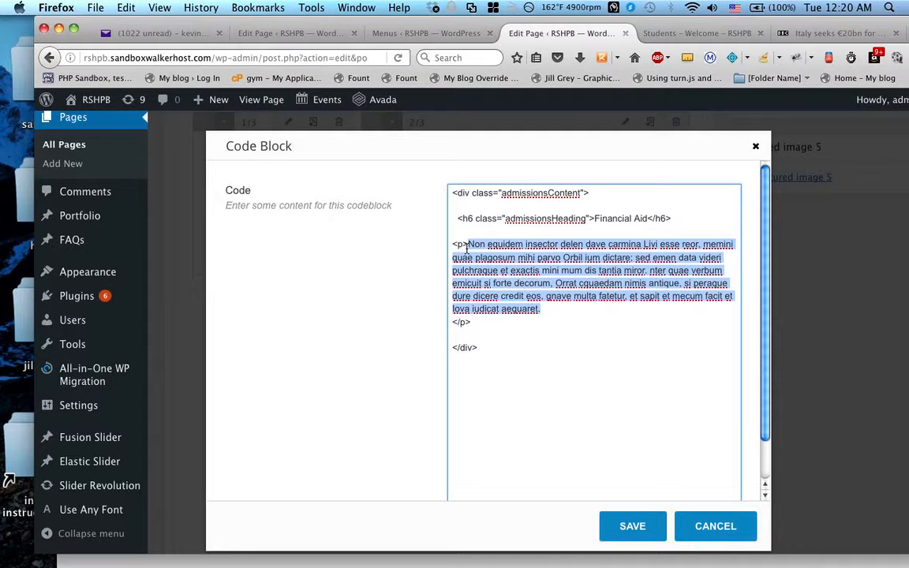
key(super+v)
click(466, 244)
key(Return)
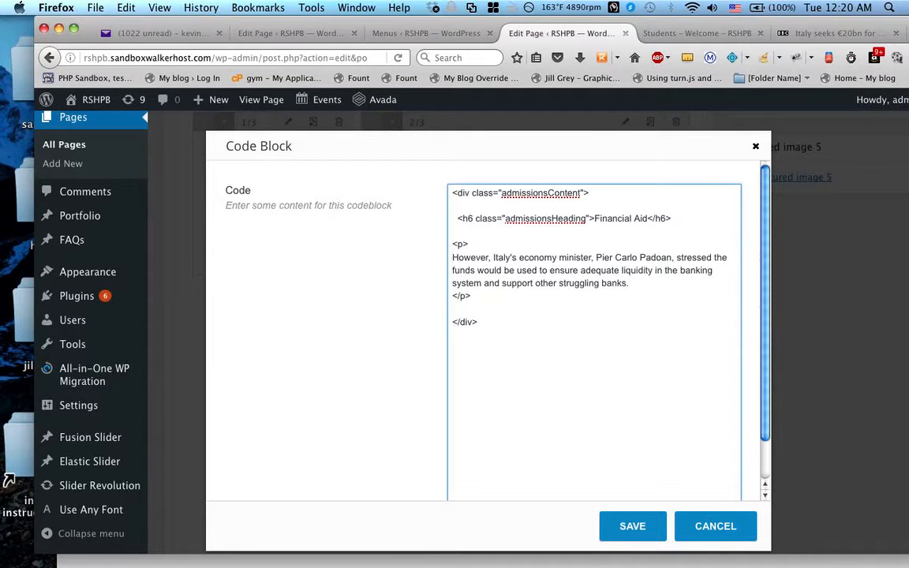
- Duplicate the whole <p> paragraph twice below itself in the code block
drag(480, 299, 446, 250)
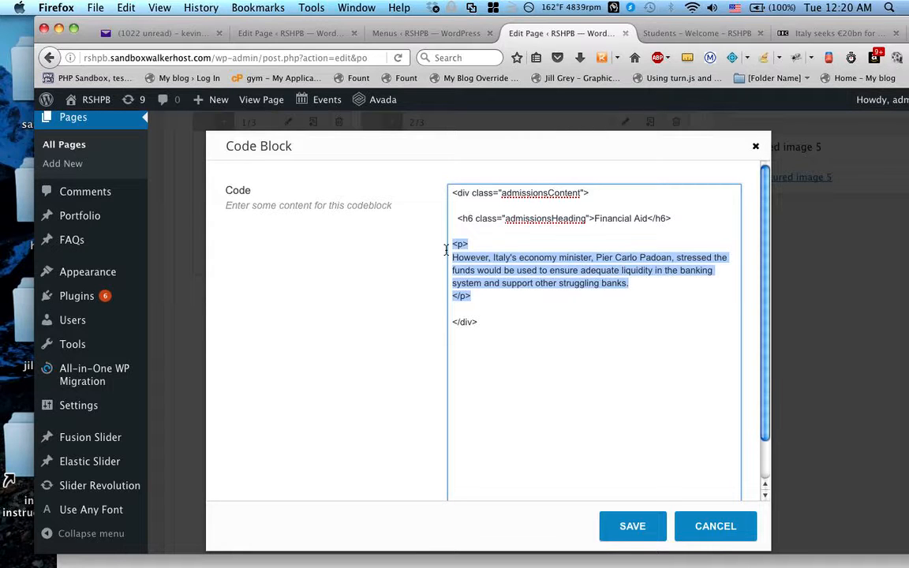
key(ctrl+c)
click(602, 295)
key(Return)
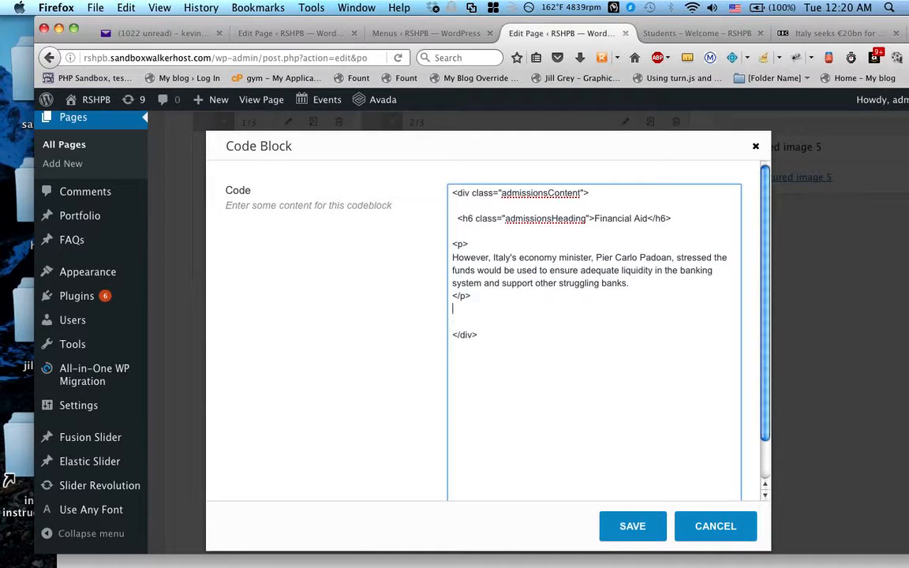
key(ctrl+v)
key(Return)
key(ctrl+v)
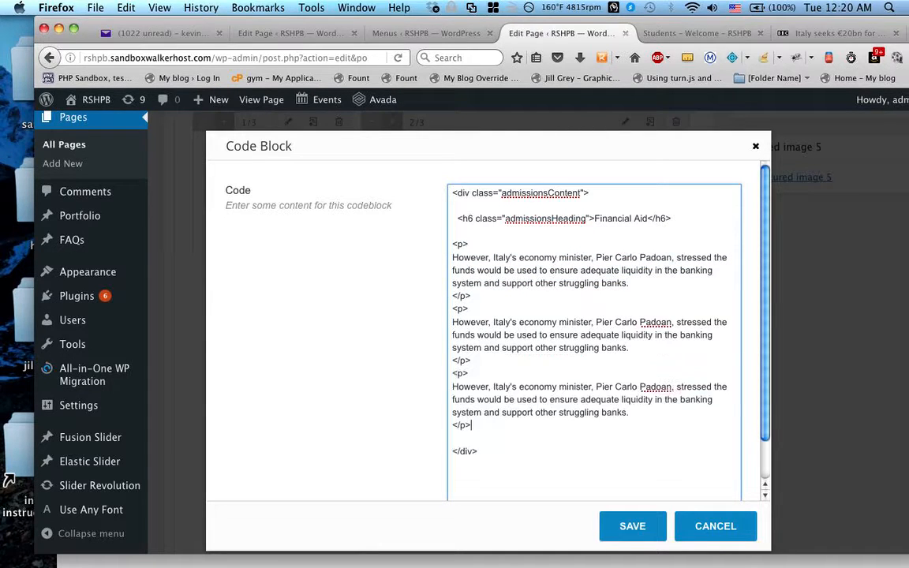
- Separate the three paragraphs with blank lines and save the code block
click(495, 300)
key(Return)
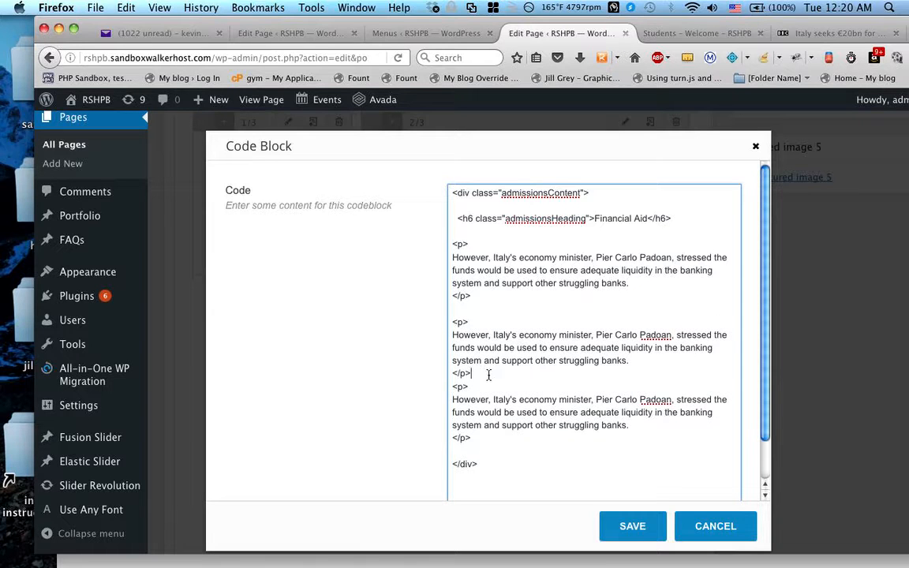
click(487, 376)
key(Return)
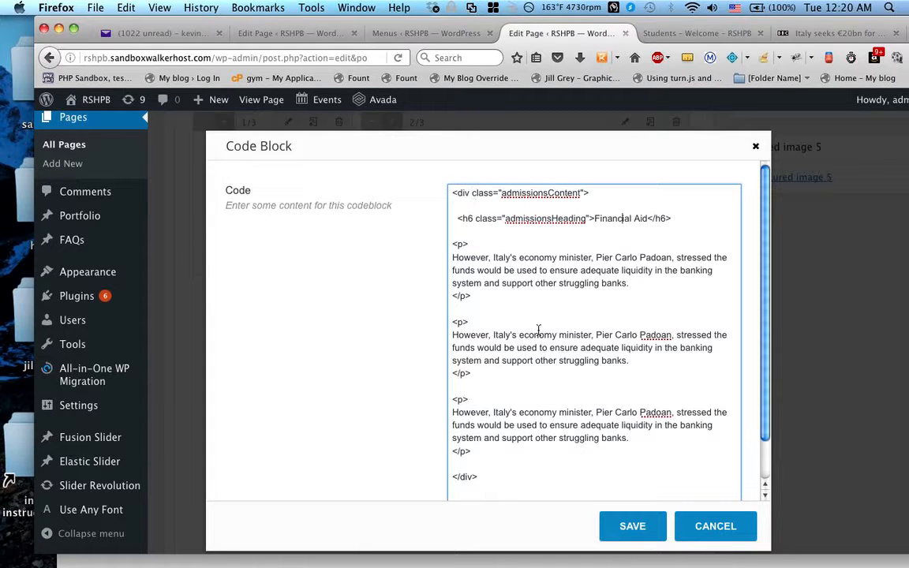
scroll(625, 436, down, 2)
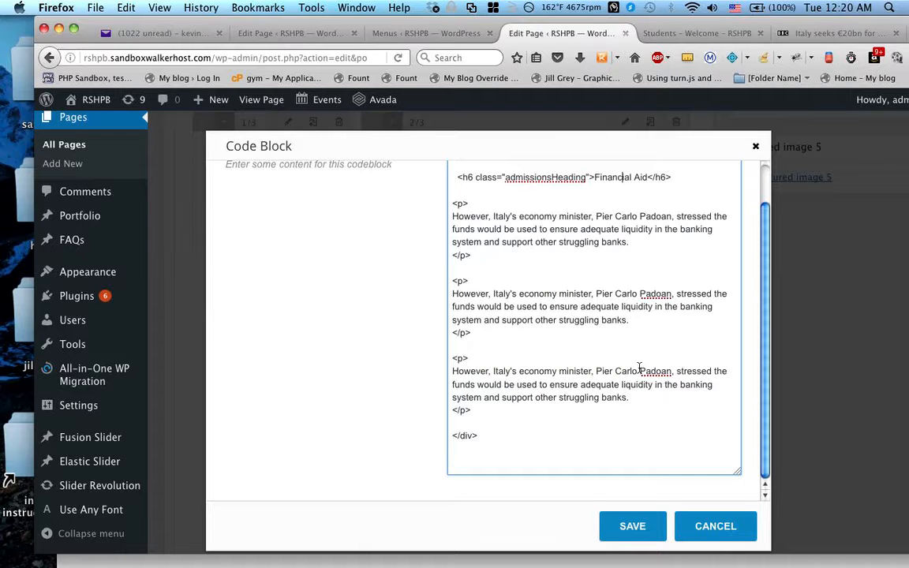
click(633, 527)
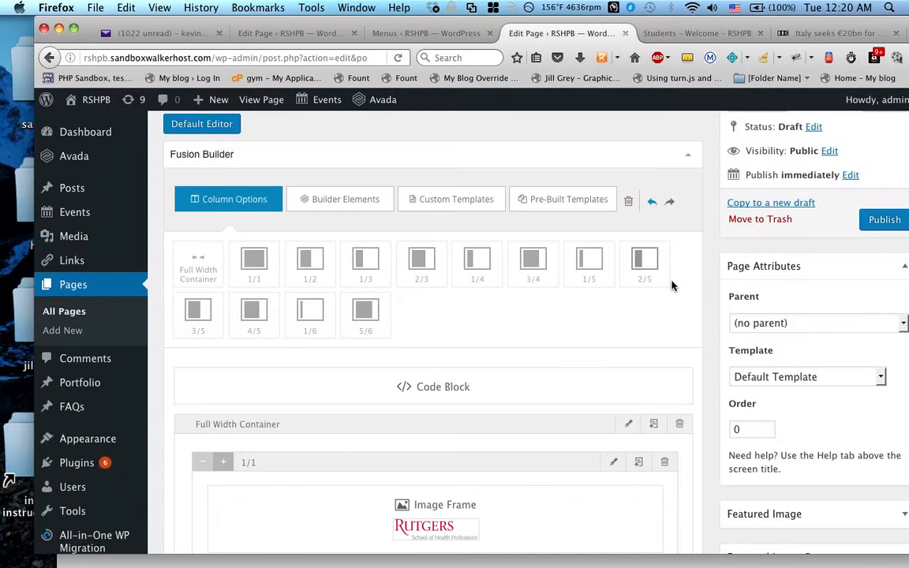
- Delete the "Discover Your Possibilities" image frame from the 2/3 column
scroll(660, 320, down, 10)
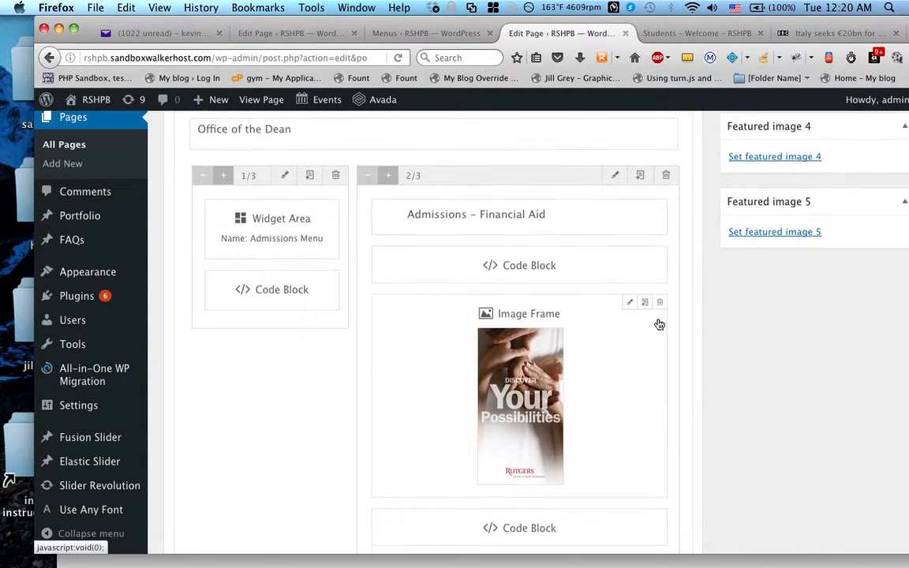
scroll(659, 324, down, 2)
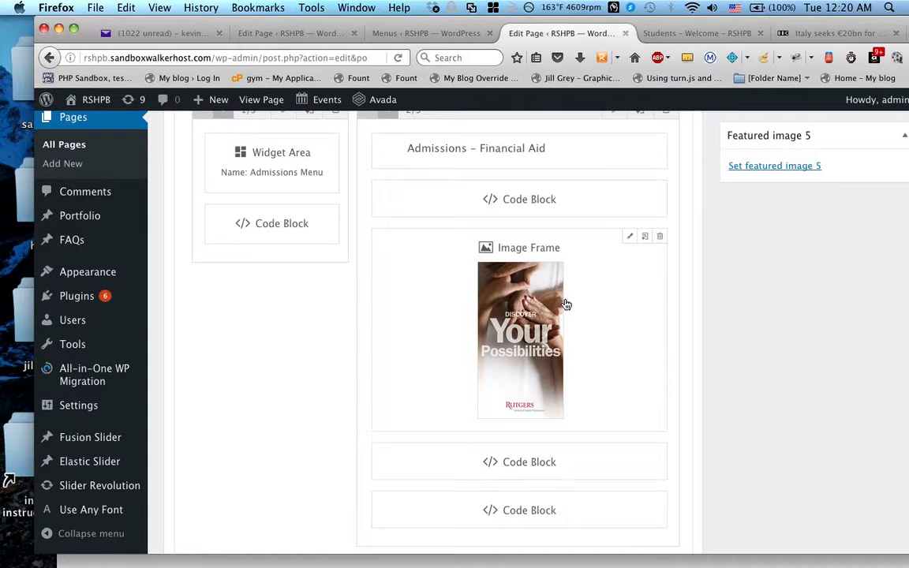
click(656, 240)
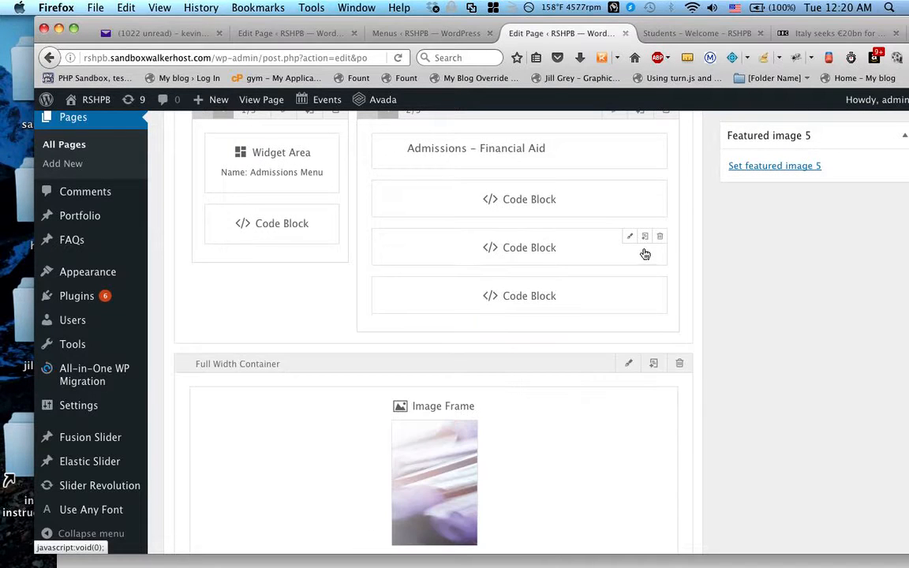
- Check the code block below the Financial Aid text, close it without saving, and delete that brochure download block
click(630, 239)
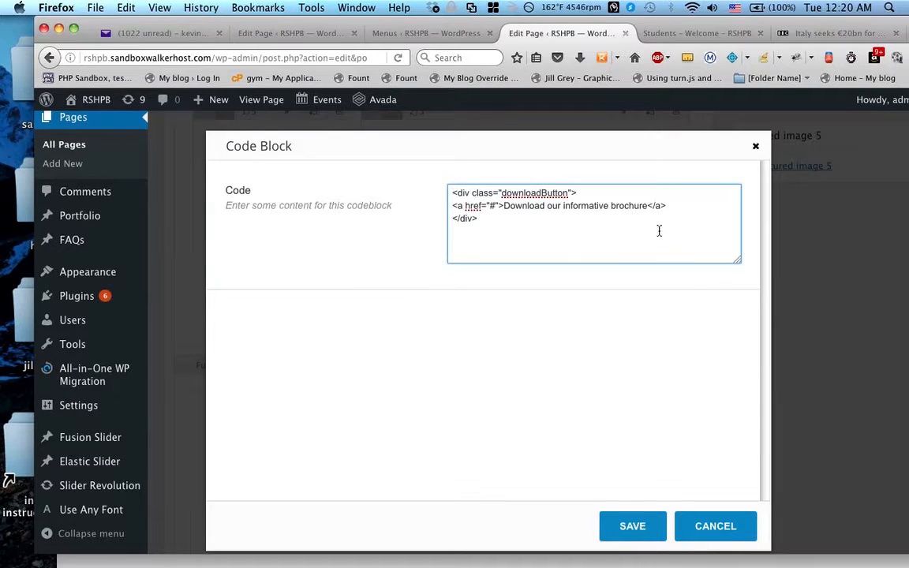
click(754, 147)
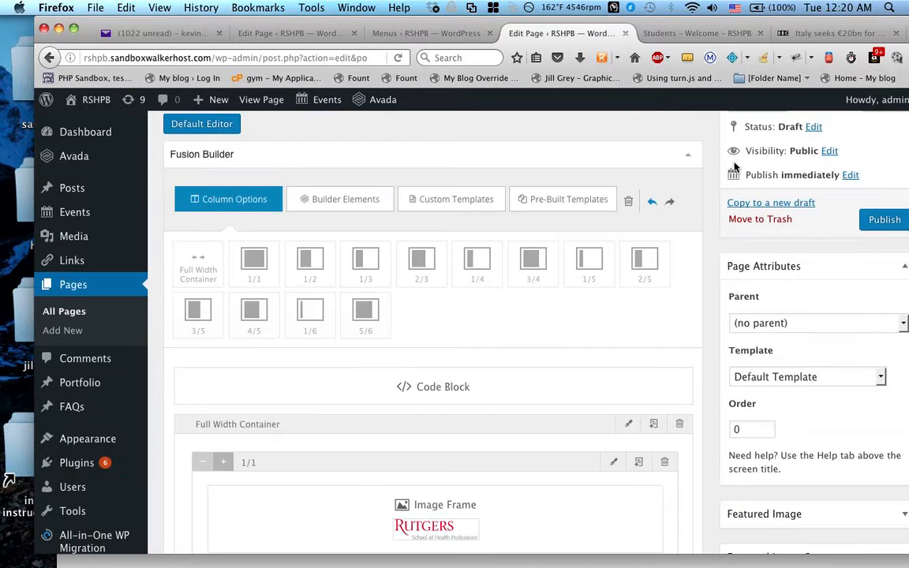
scroll(646, 370, down, 10)
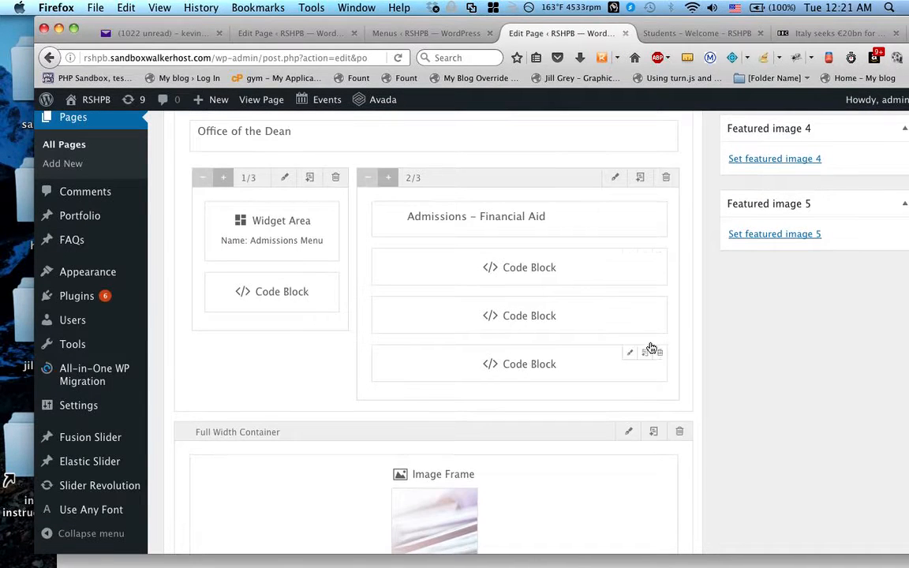
click(659, 306)
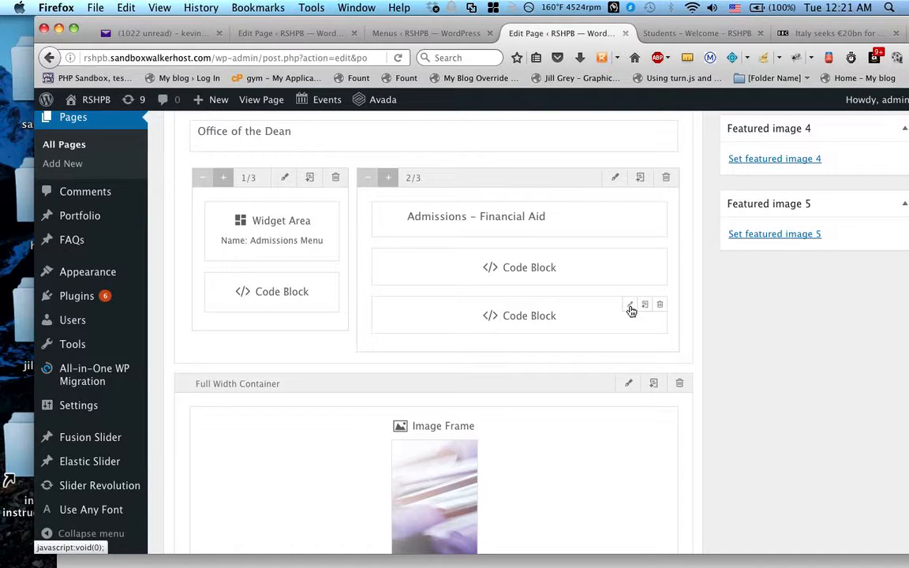
- Examine the code of the last code block in the 2/3 column and close it without saving
click(629, 306)
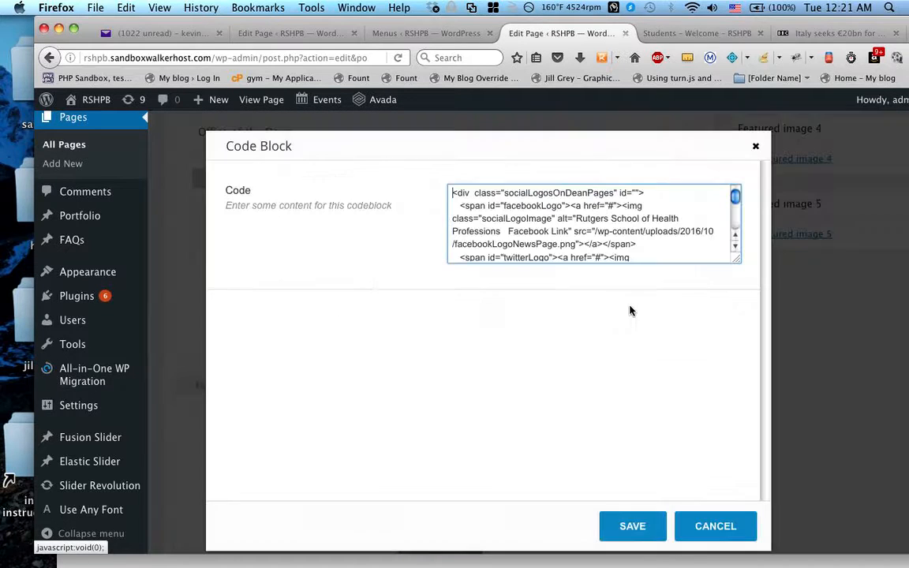
click(755, 146)
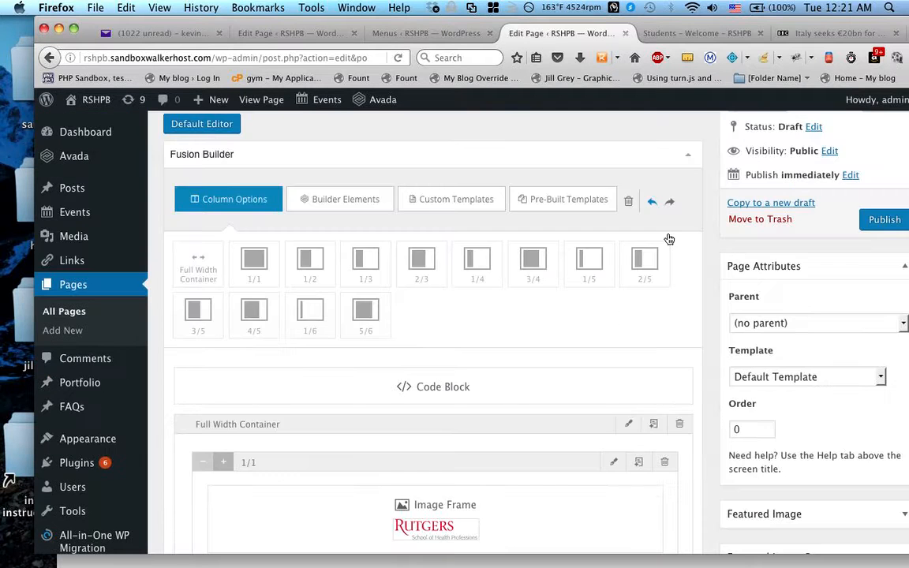
scroll(654, 338, down, 6)
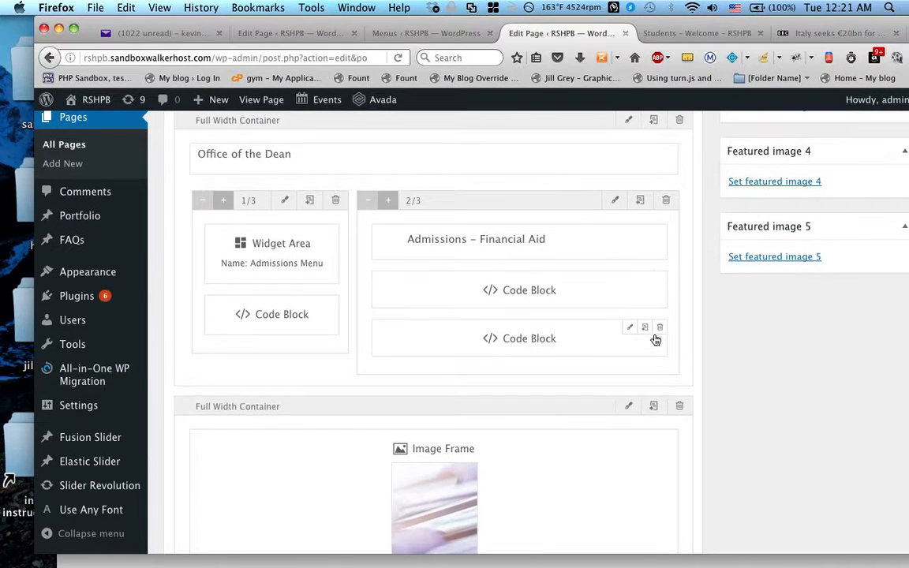
- Publish the Admissions – Financial Aid page and copy its permalink
scroll(720, 371, down, 5)
scroll(722, 373, up, 10)
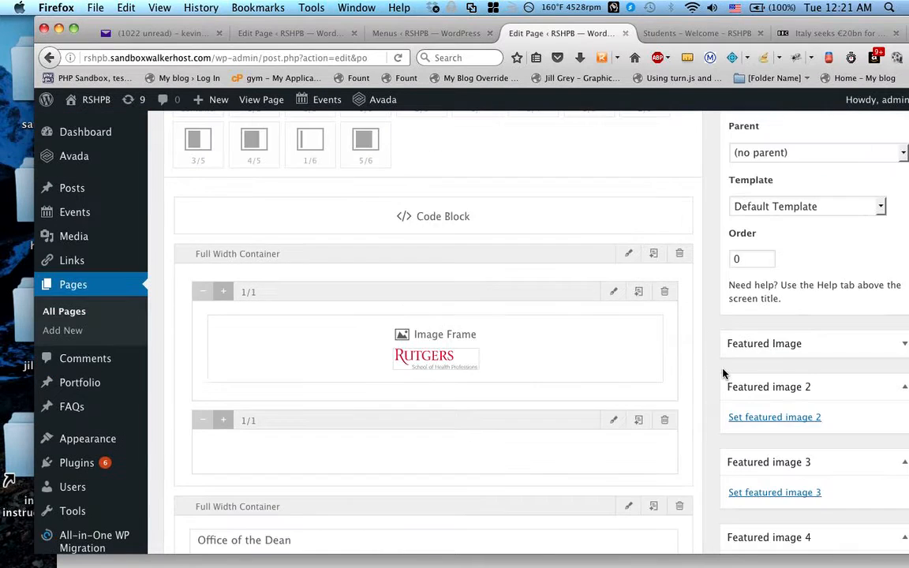
scroll(723, 374, up, 8)
click(882, 364)
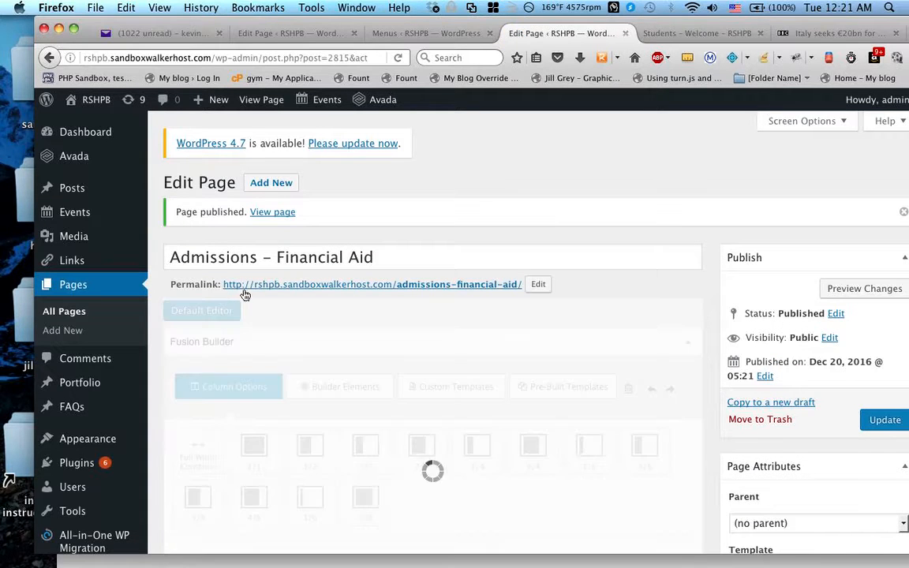
drag(521, 287, 226, 293)
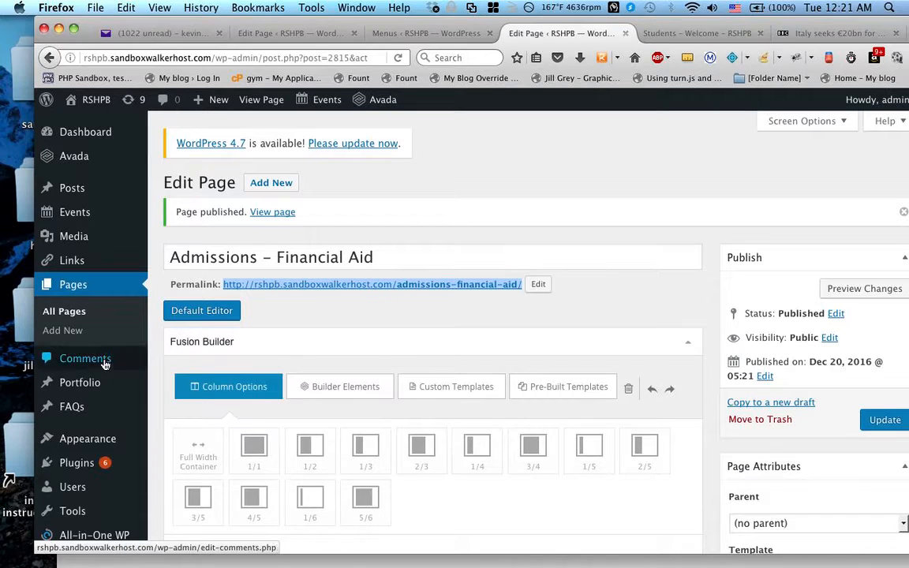
- Go to the site's menu management and load the Admissions menu for editing
mouse_move(100, 435)
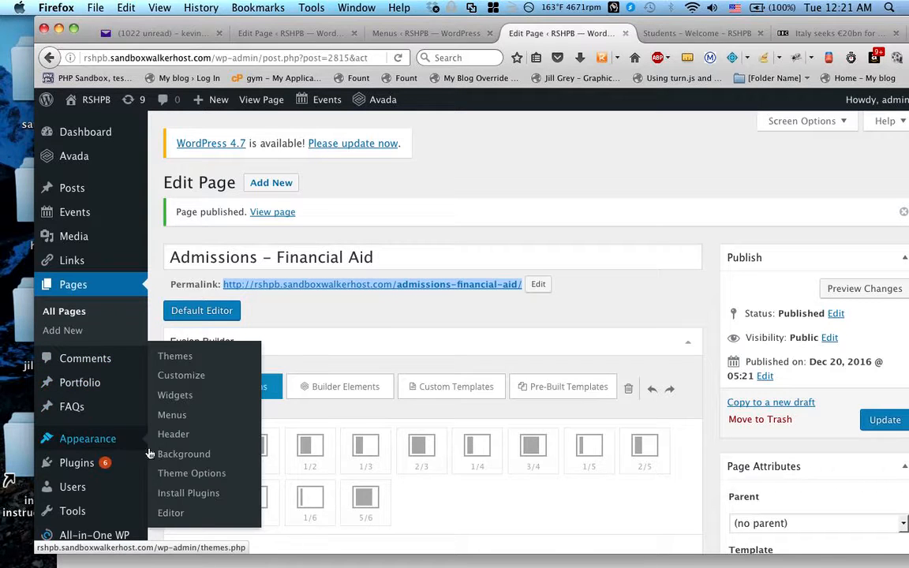
click(192, 423)
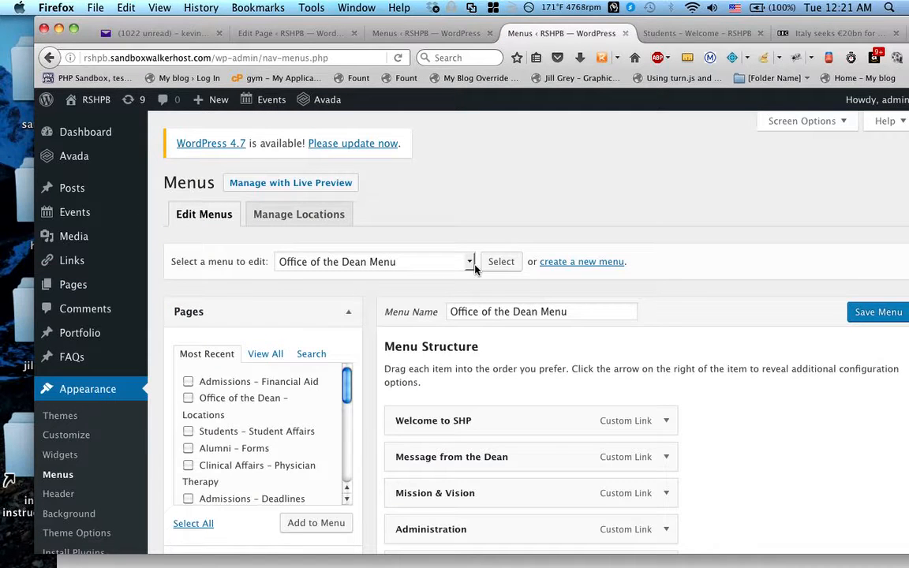
click(471, 264)
click(446, 290)
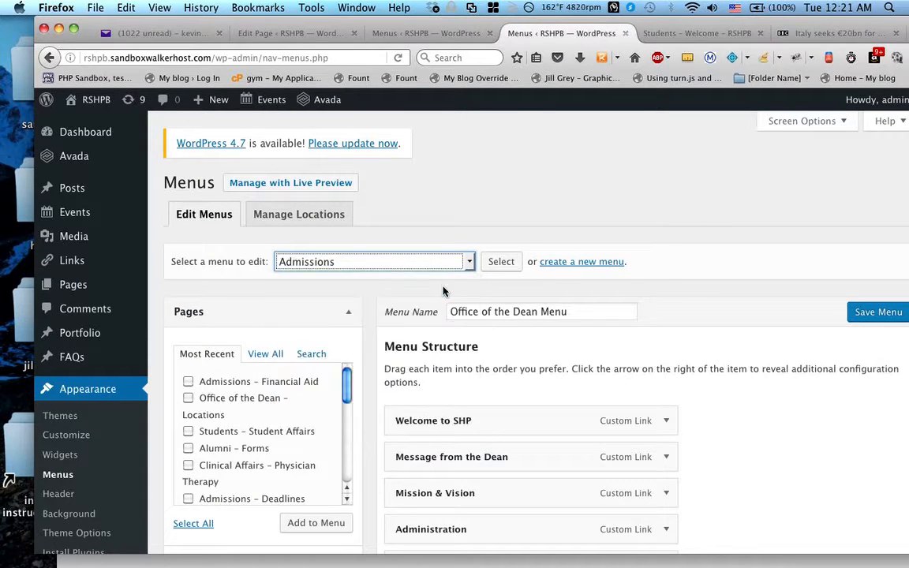
click(501, 263)
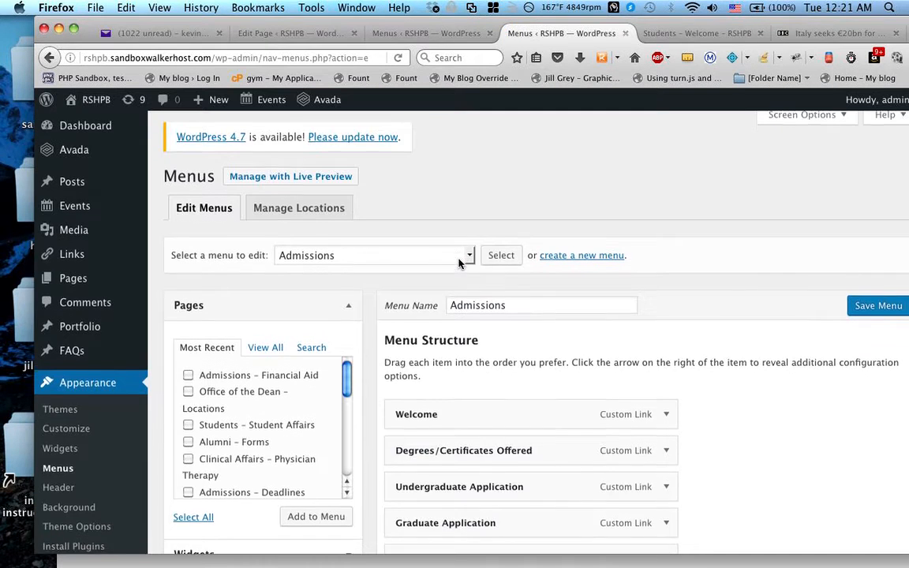
- Replace the Financial Aid menu item's placeholder URL with the copied admissions-financial-aid permalink and save the menu
scroll(458, 262, down, 5)
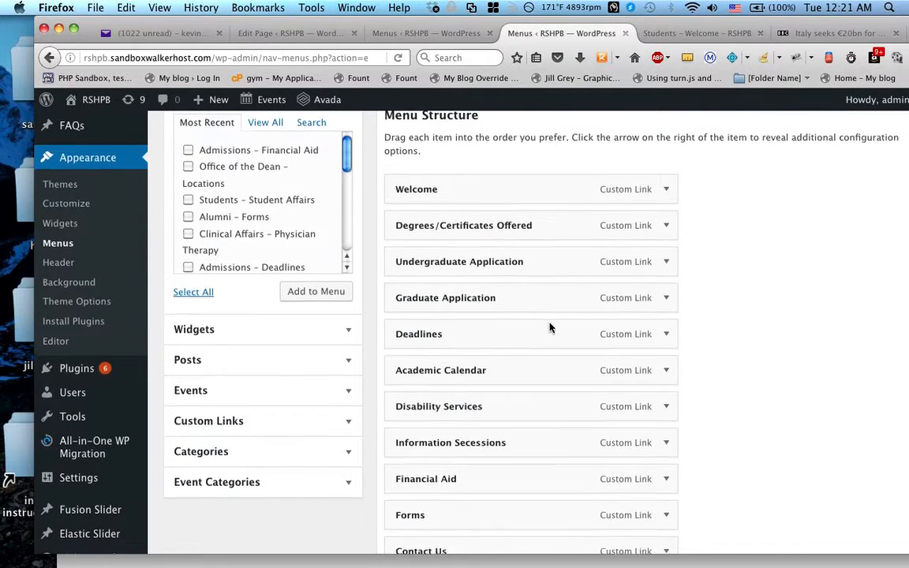
scroll(550, 327, down, 3)
click(666, 369)
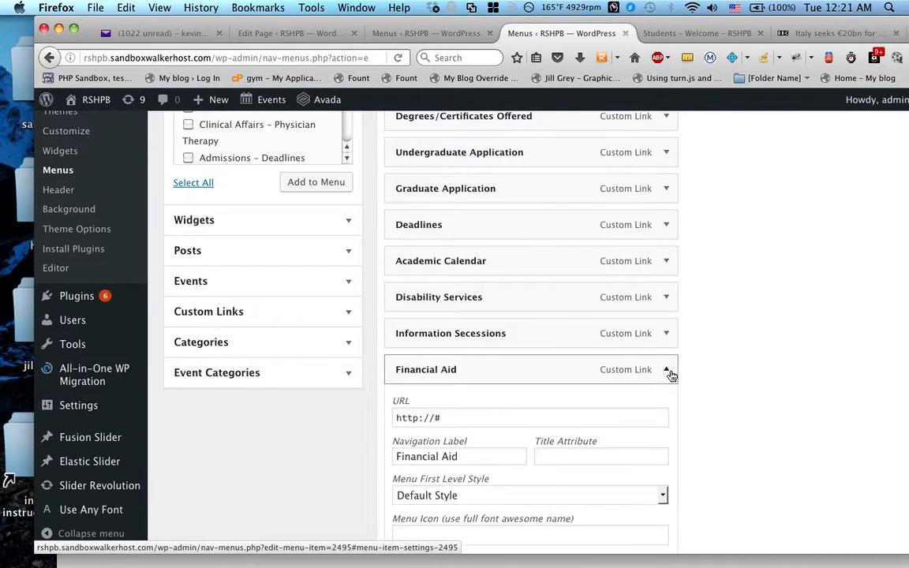
scroll(669, 373, down, 3)
click(492, 316)
triple_click(492, 317)
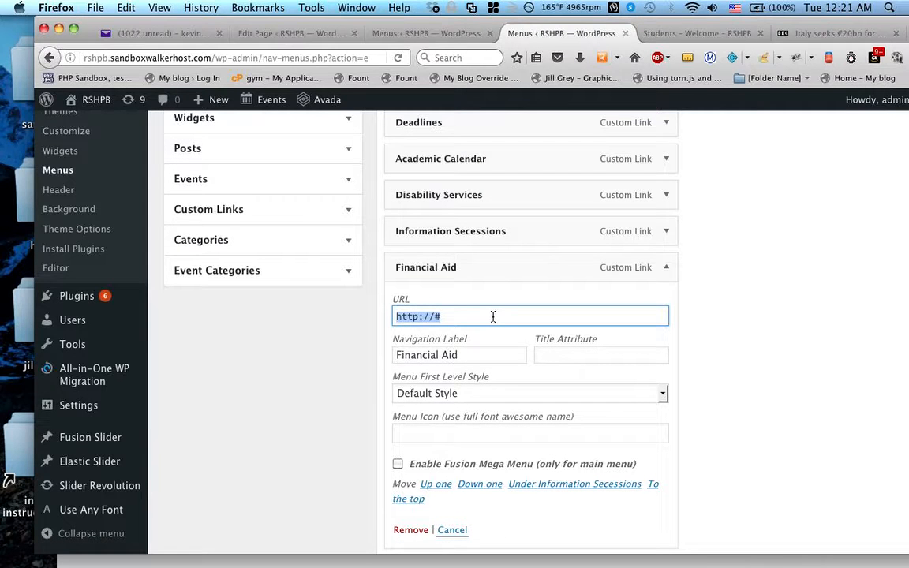
key(super+v)
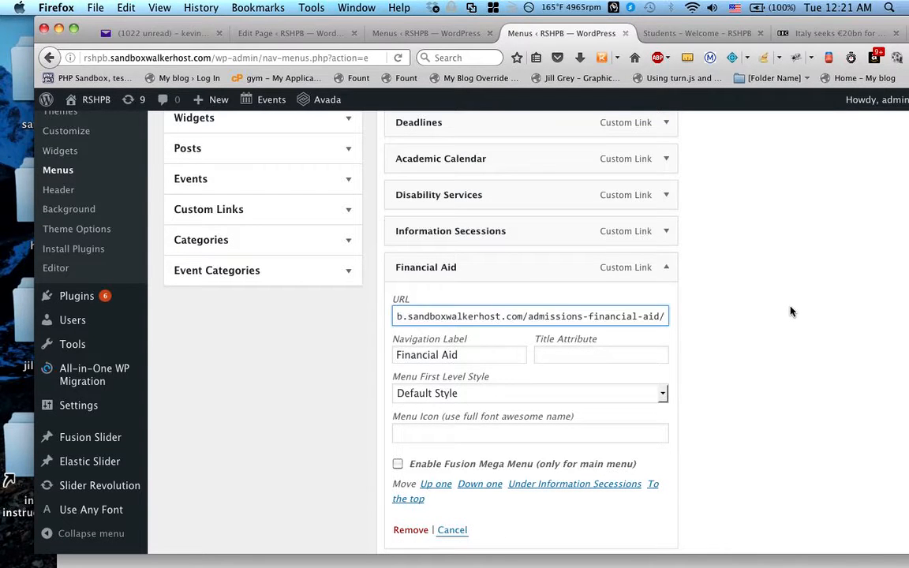
scroll(791, 311, down, 2)
scroll(789, 311, up, 10)
scroll(788, 310, up, 1)
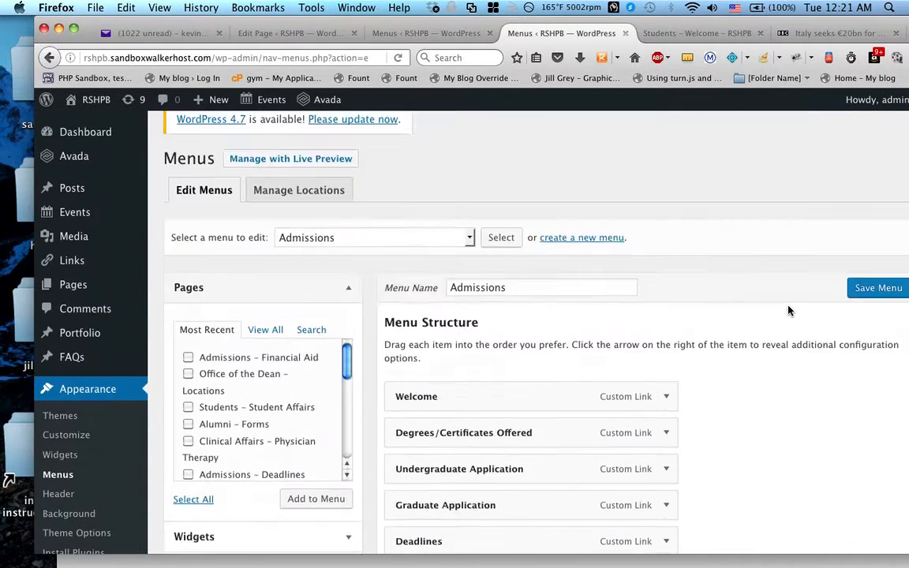
click(884, 294)
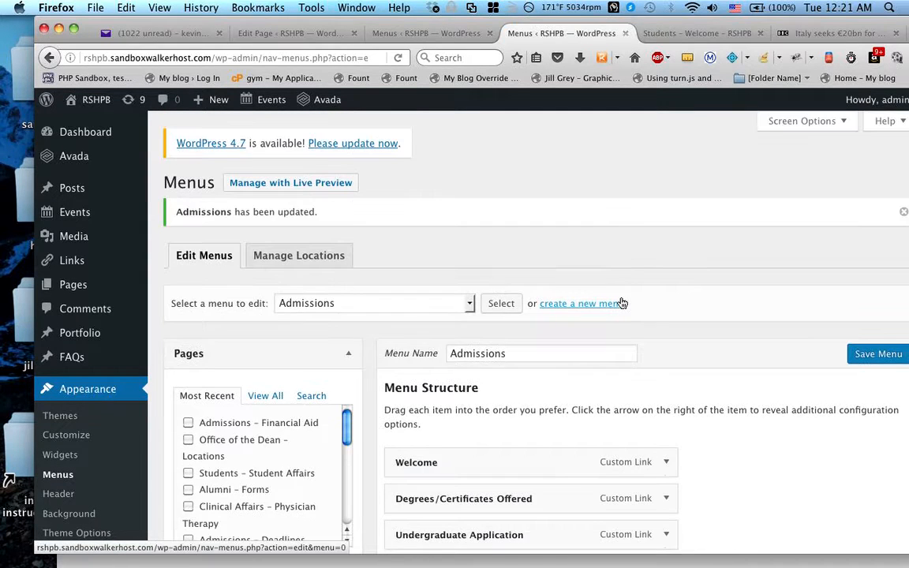
scroll(681, 300, down, 5)
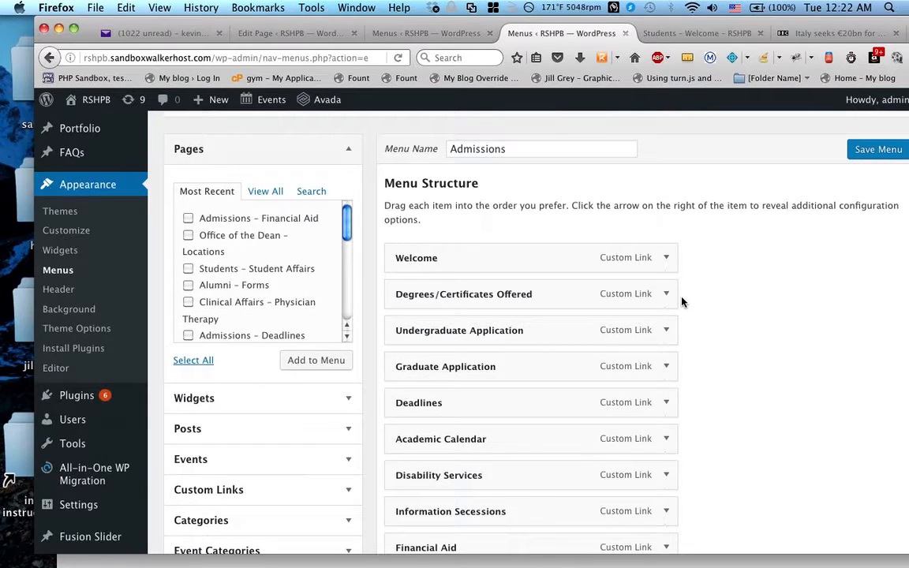
scroll(681, 302, down, 4)
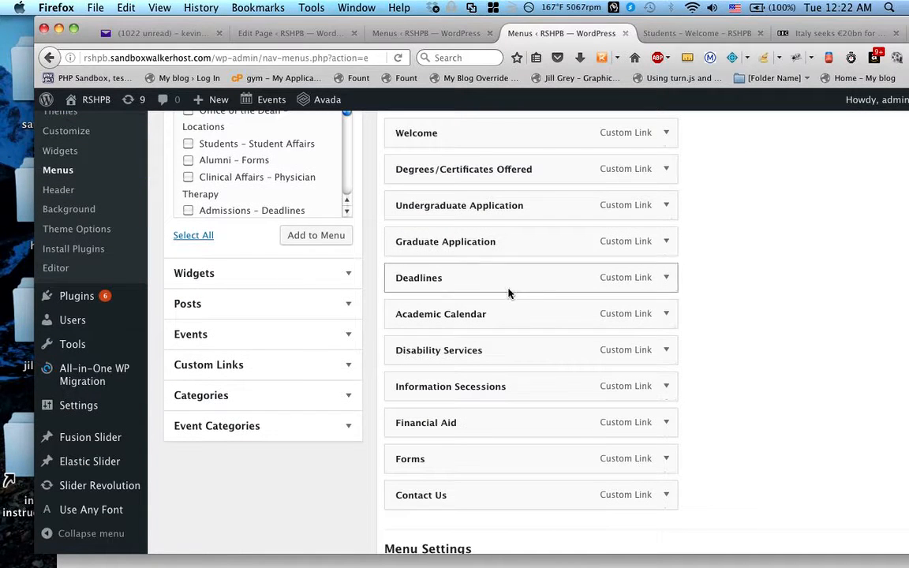
click(352, 369)
scroll(280, 253, up, 2)
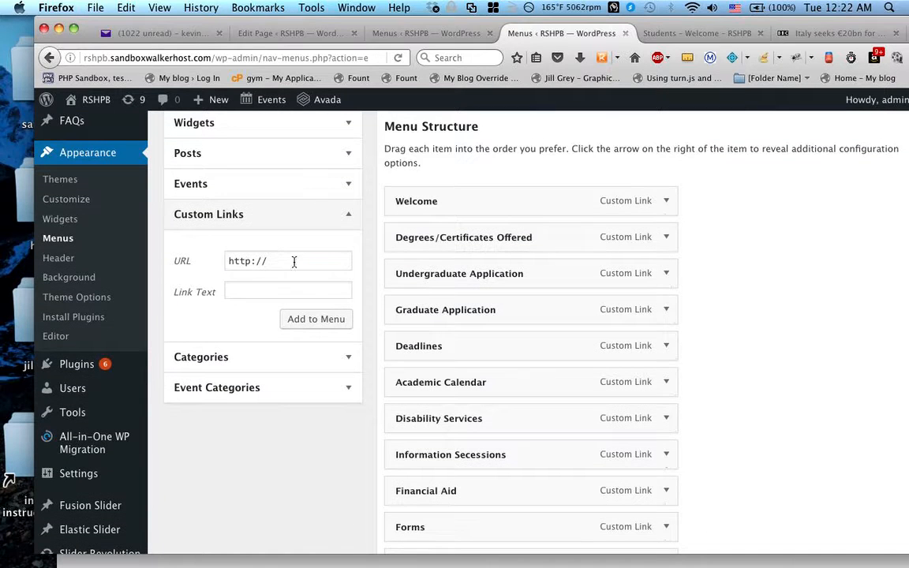
click(285, 265)
text(#)
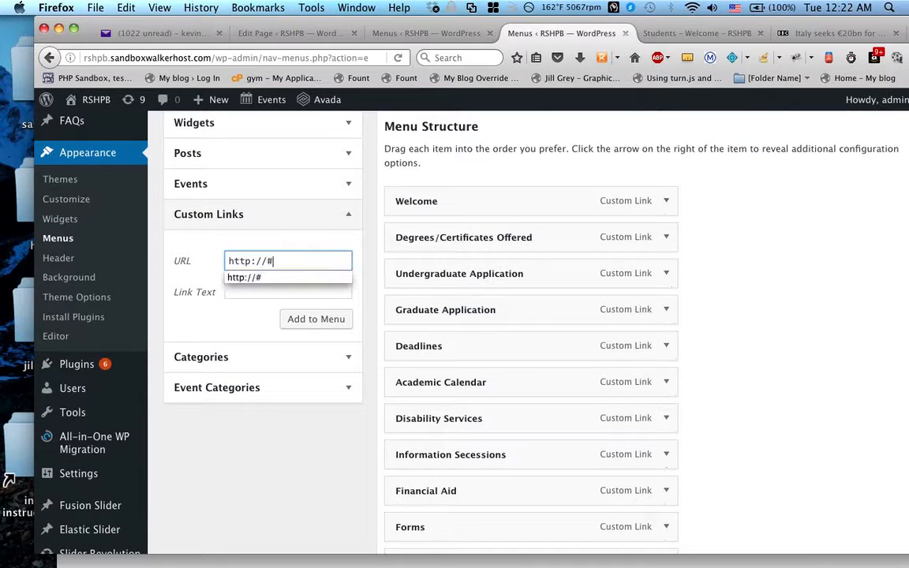
click(293, 293)
text(N)
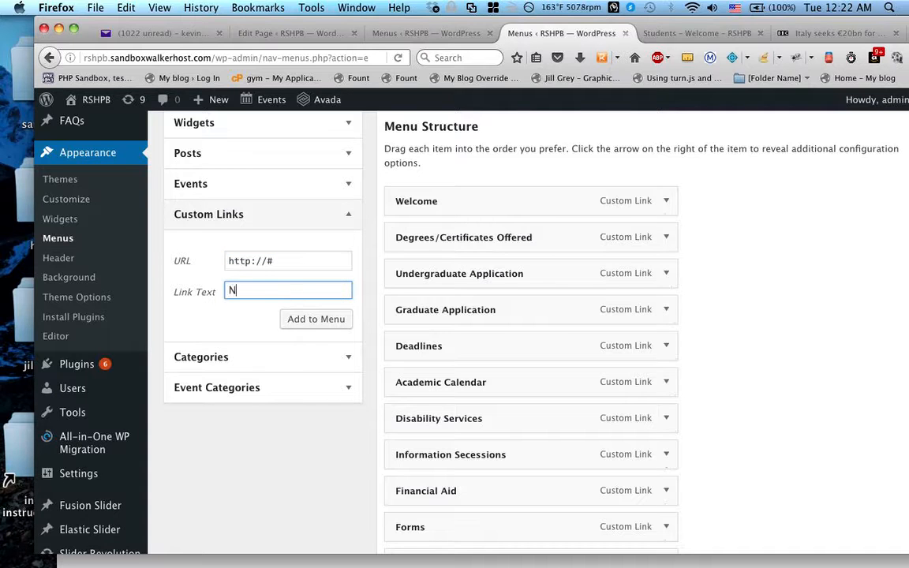
text(ew Link)
click(294, 318)
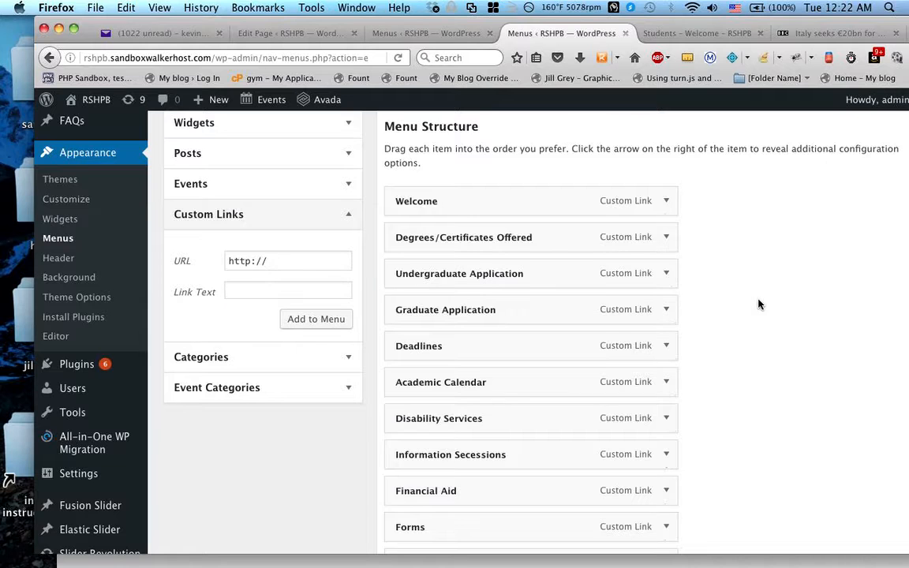
- Check the New Link item's settings at the end of the Admissions menu and save the menu
scroll(758, 304, down, 5)
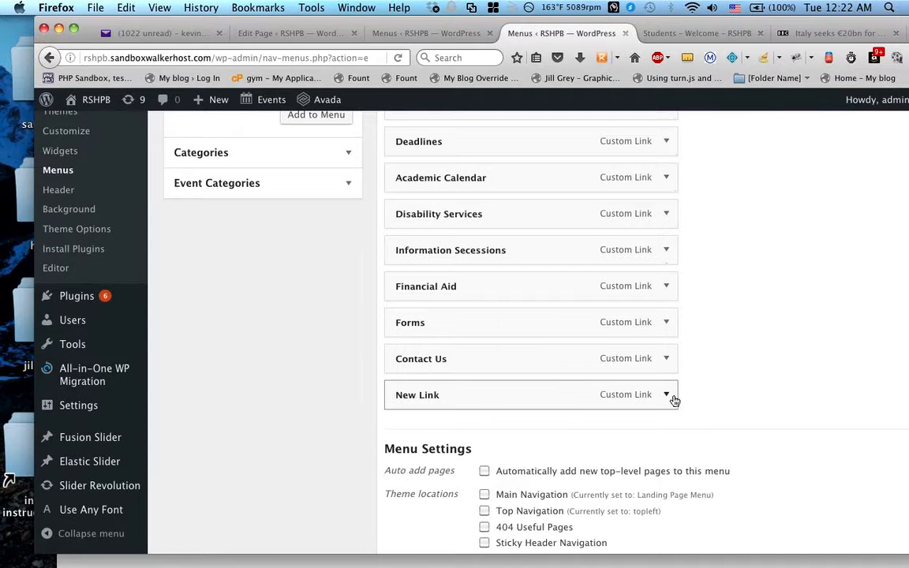
scroll(750, 360, up, 4)
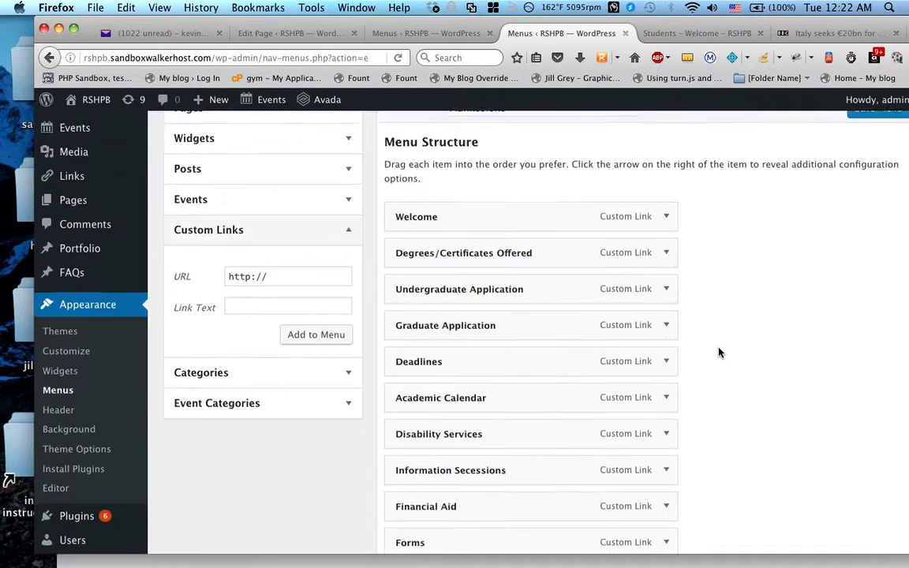
scroll(718, 352, up, 5)
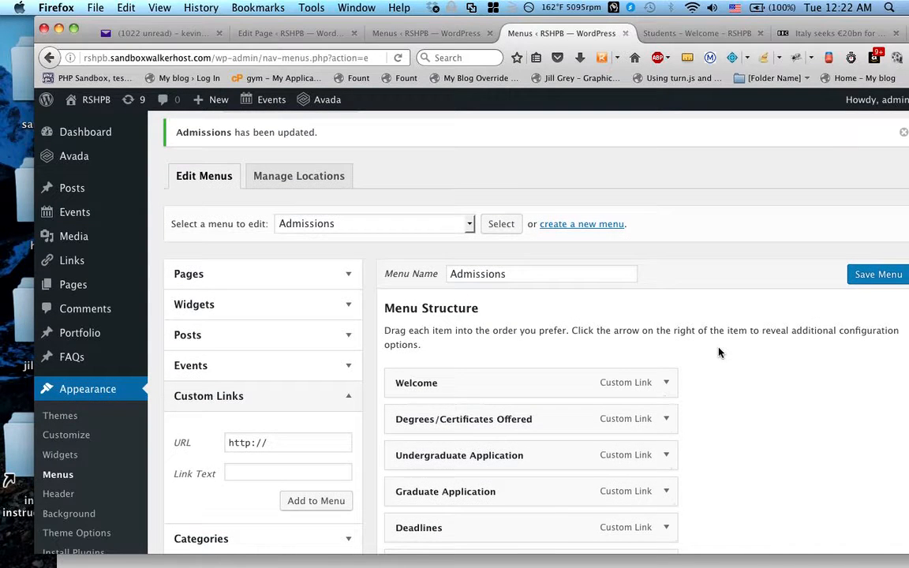
scroll(718, 351, down, 10)
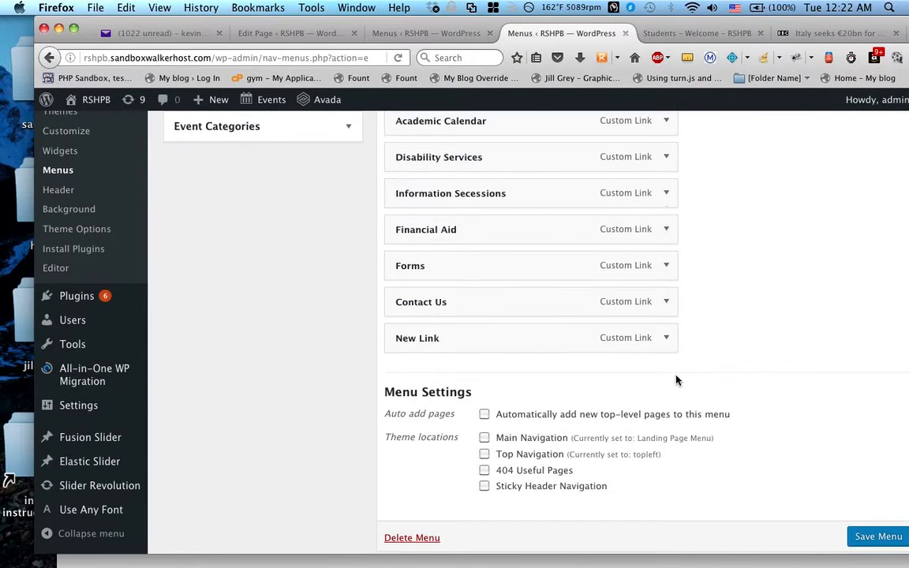
click(666, 339)
scroll(666, 344, down, 3)
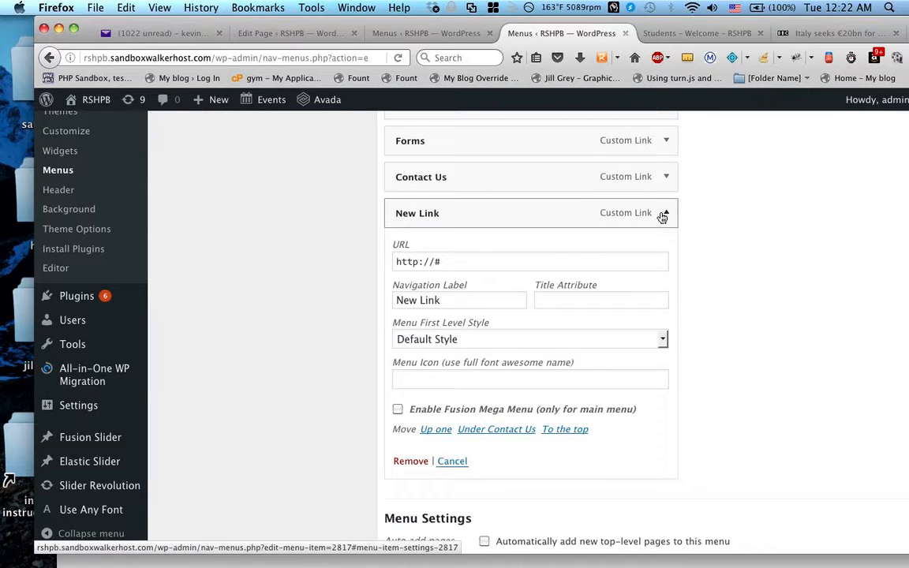
scroll(731, 232, up, 2)
scroll(731, 231, up, 15)
click(871, 282)
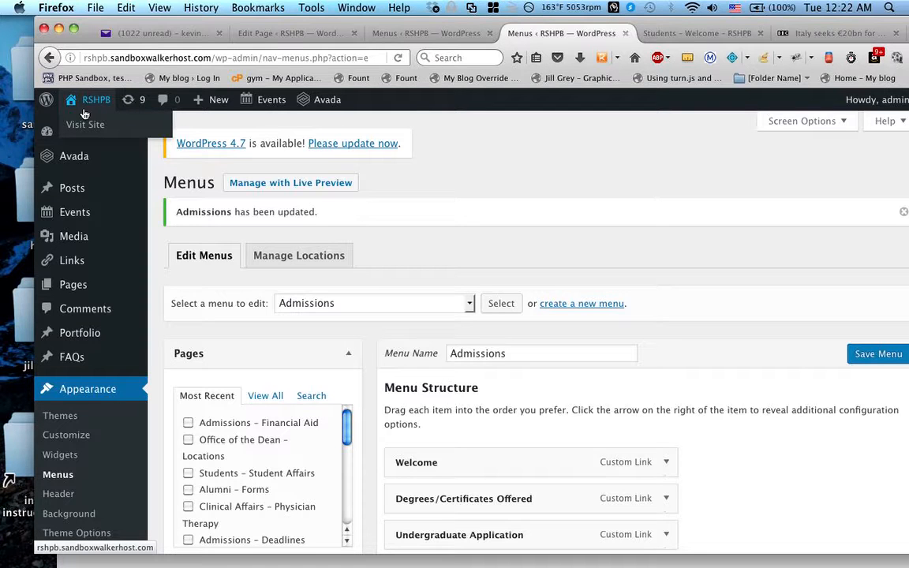
- Open the live site in a new tab and check the side menu on its Admissions page
right_click(87, 125)
click(102, 122)
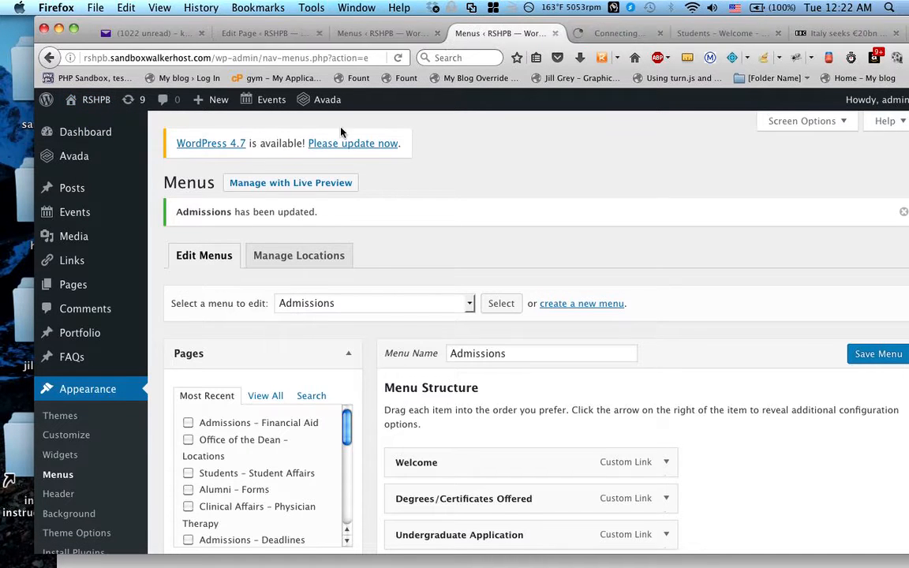
click(582, 35)
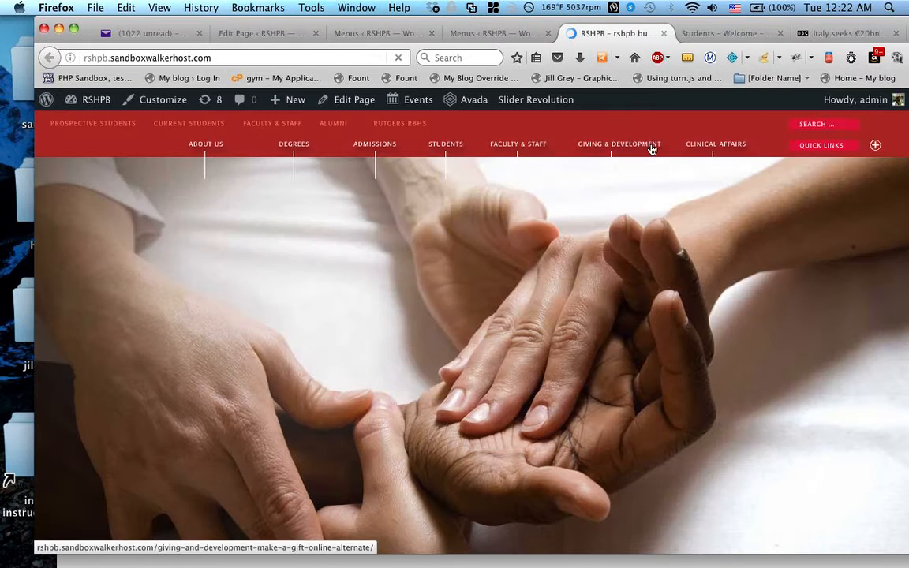
click(376, 148)
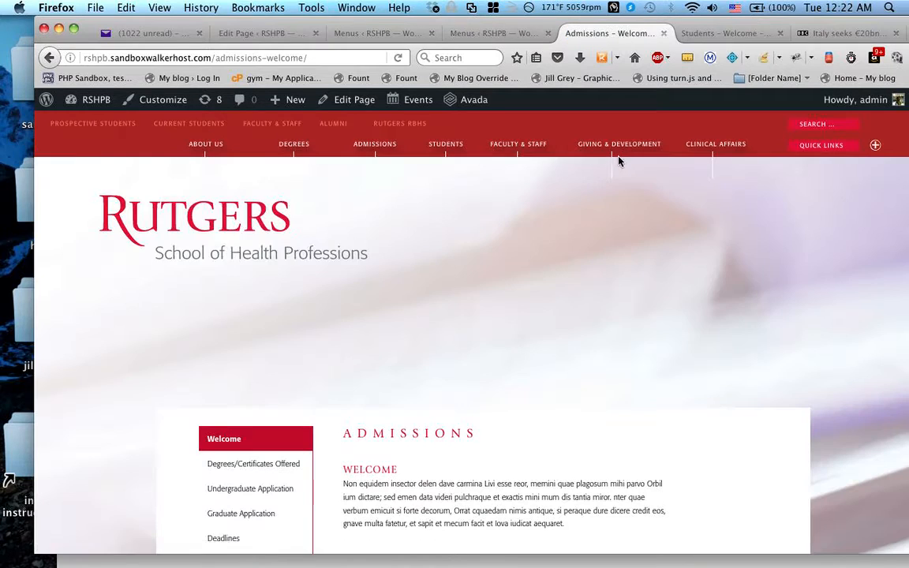
scroll(609, 167, down, 3)
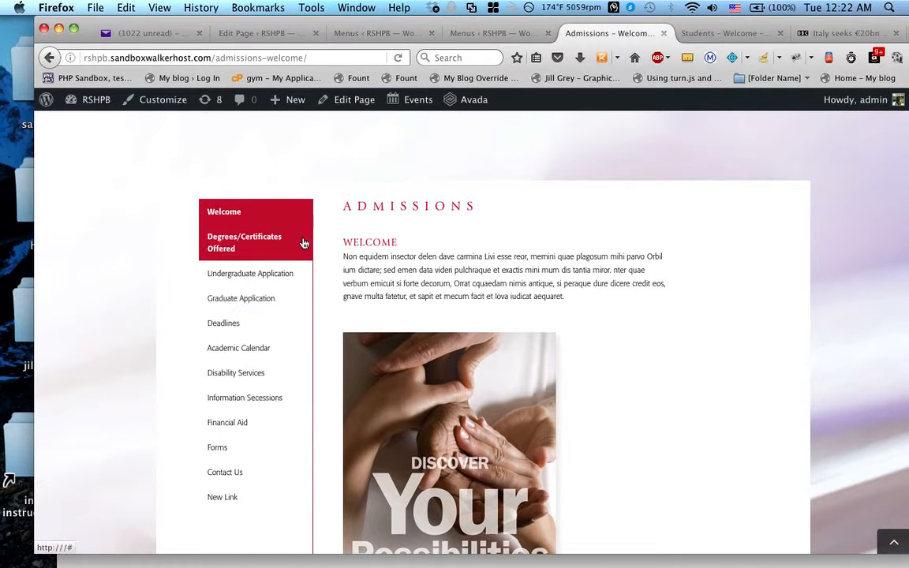
- Open the Financial Aid page from the Admissions side menu and review its content down to the footer
click(247, 411)
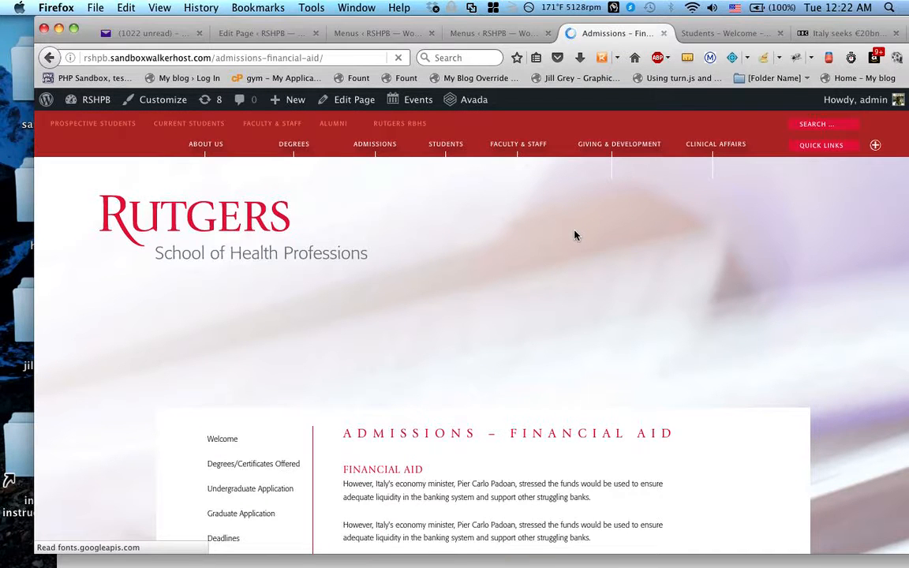
scroll(574, 235, down, 5)
scroll(524, 249, down, 10)
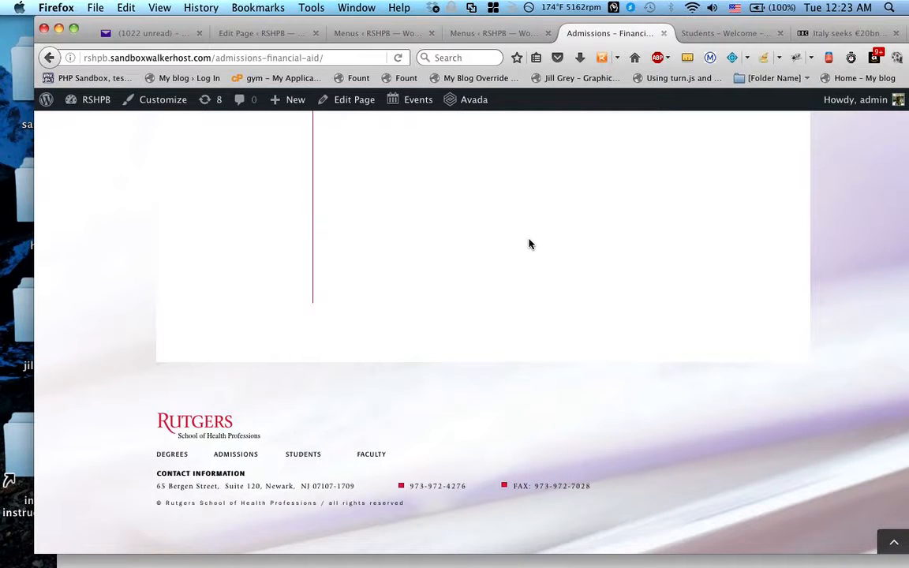
scroll(529, 244, up, 15)
scroll(529, 243, down, 4)
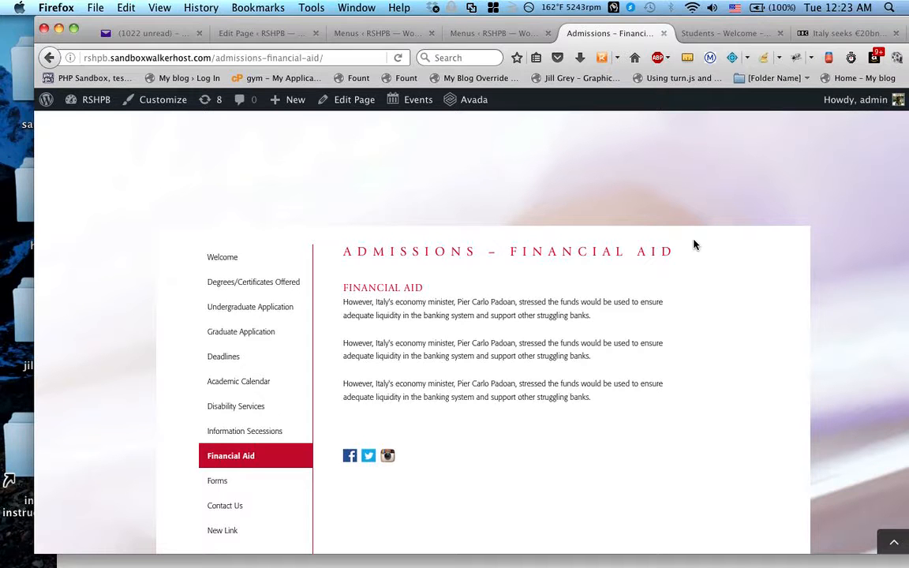
- Compare the Financial Aid page's main heading with the one on the Admissions Welcome page
drag(689, 253, 387, 254)
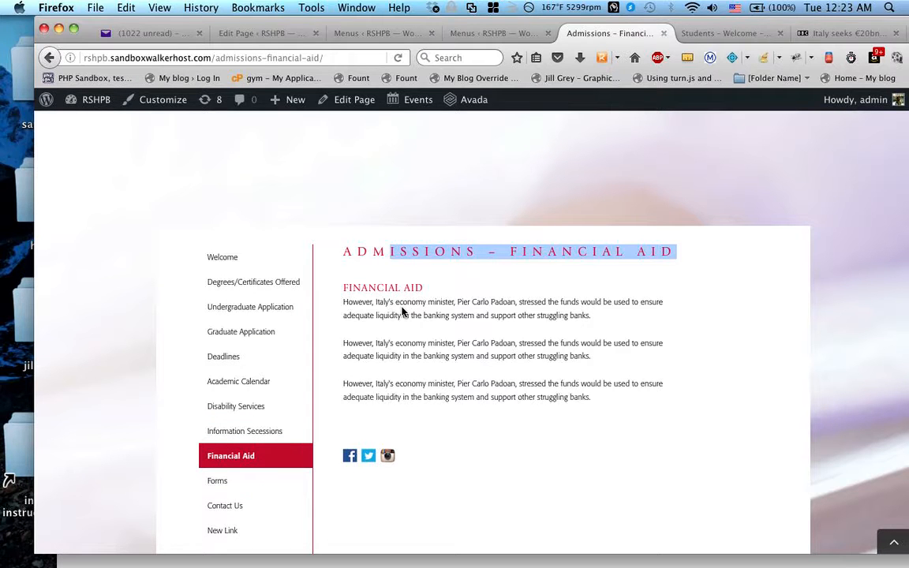
click(262, 266)
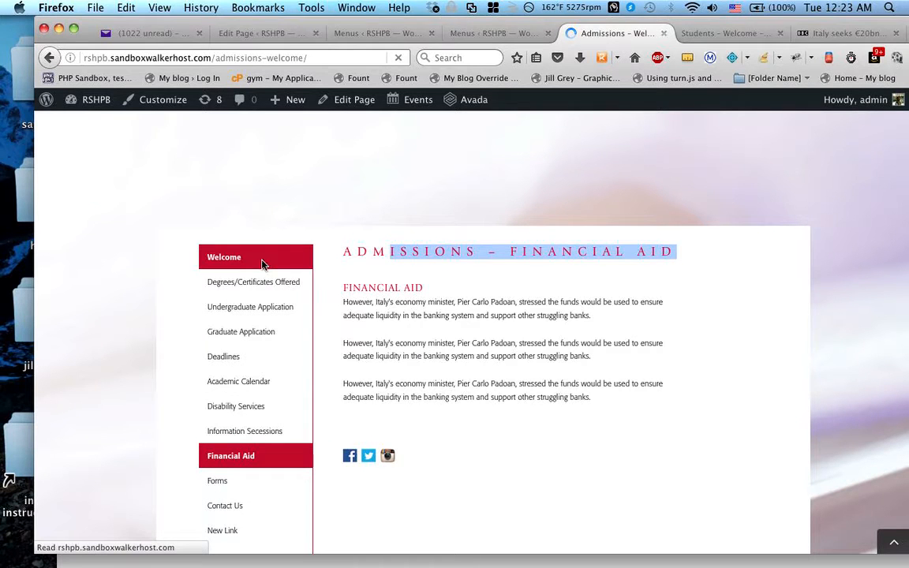
scroll(473, 268, down, 5)
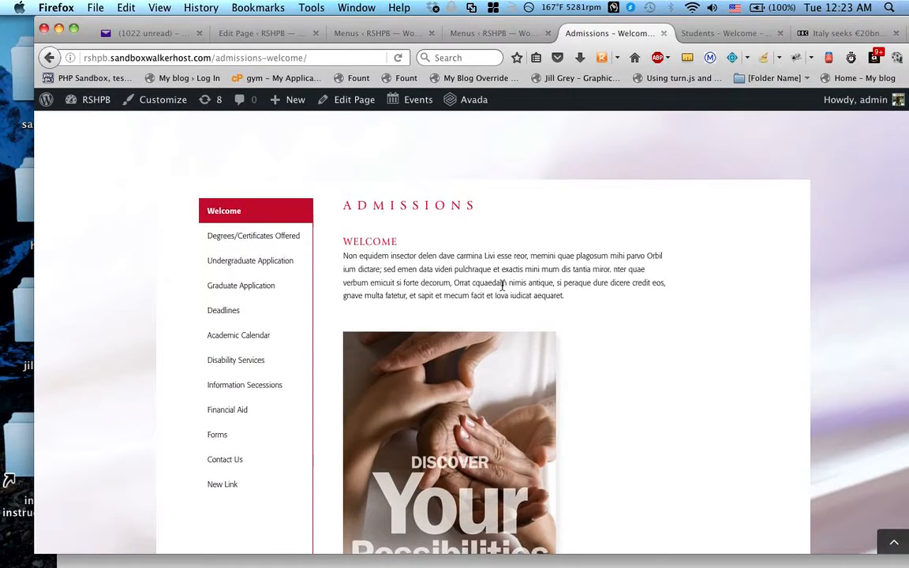
- Review the Admissions Welcome page, and open its Financial Aid page from the side menu to compare the heading and content
scroll(501, 286, down, 10)
scroll(501, 288, up, 15)
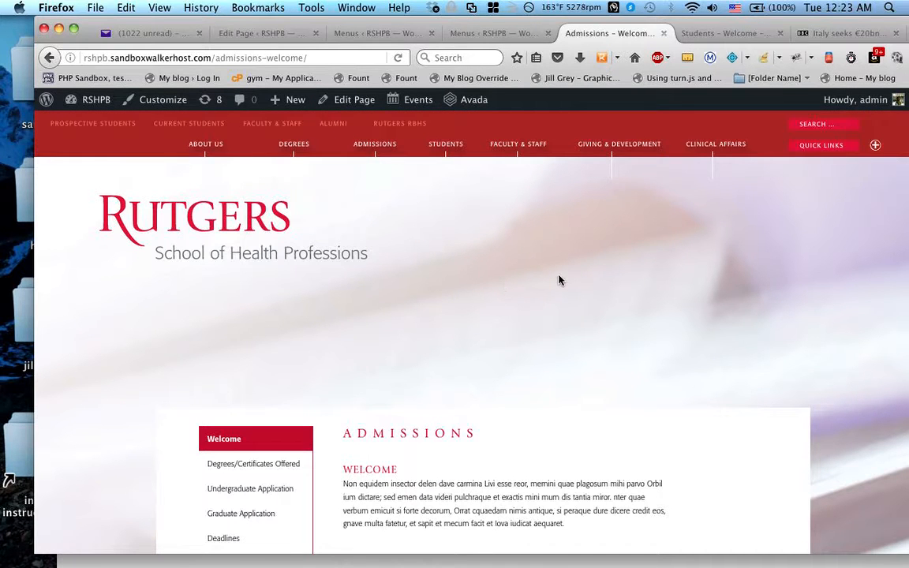
scroll(489, 298, down, 5)
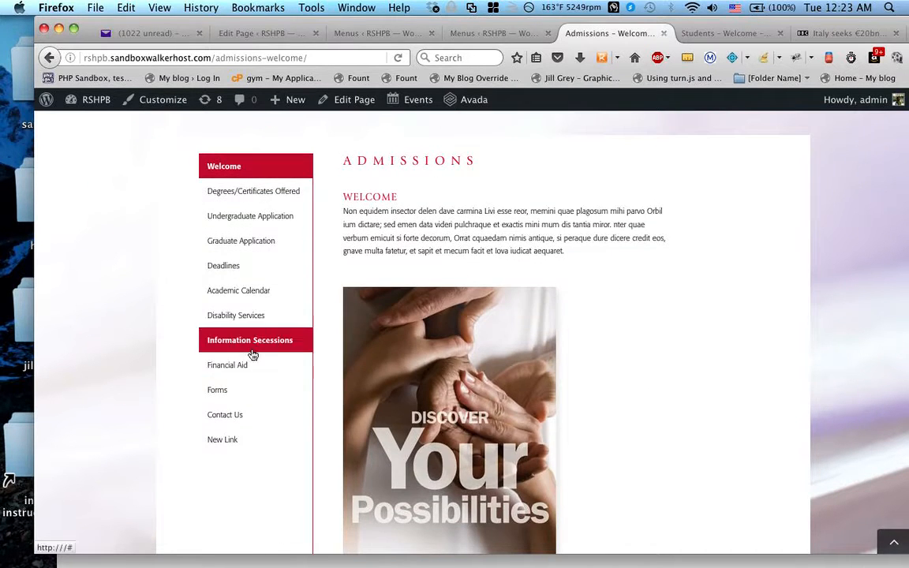
click(247, 365)
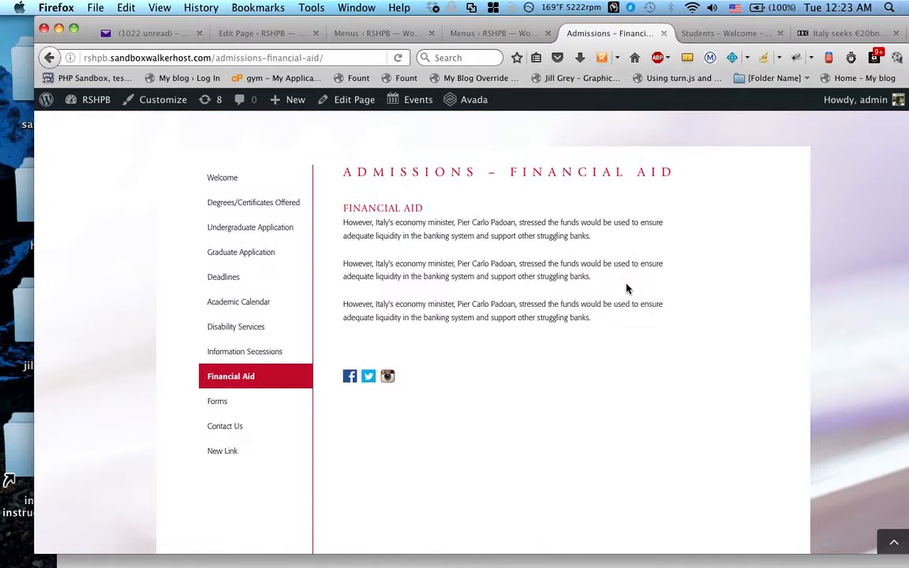
scroll(703, 344, up, 2)
scroll(704, 344, up, 2)
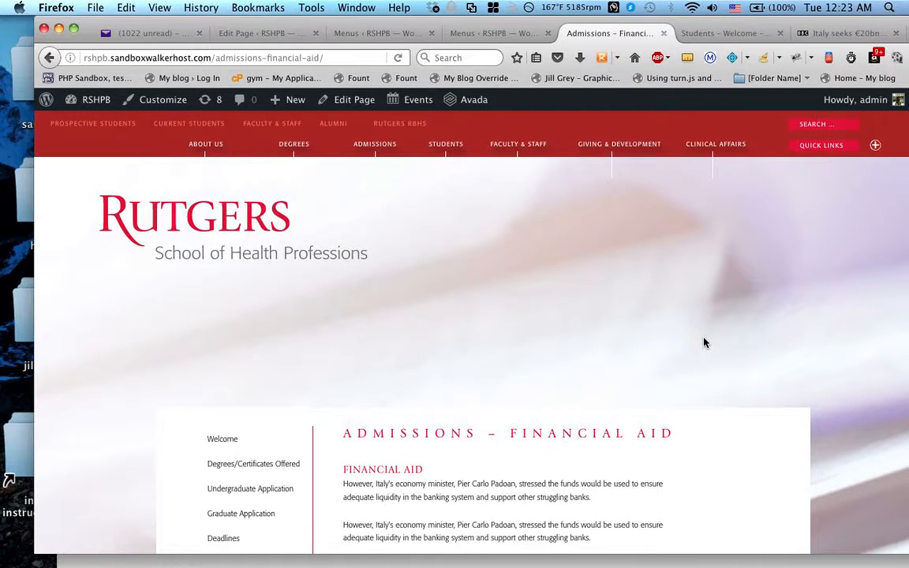
- Open the Clinical Affairs page, try its Wellness side link, and return to review the page down to the footer
click(704, 144)
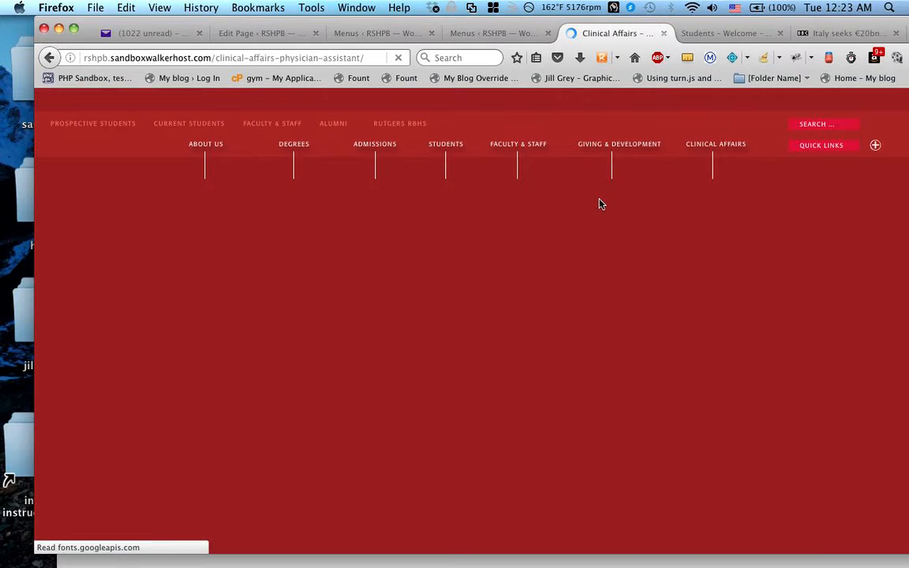
scroll(611, 217, down, 4)
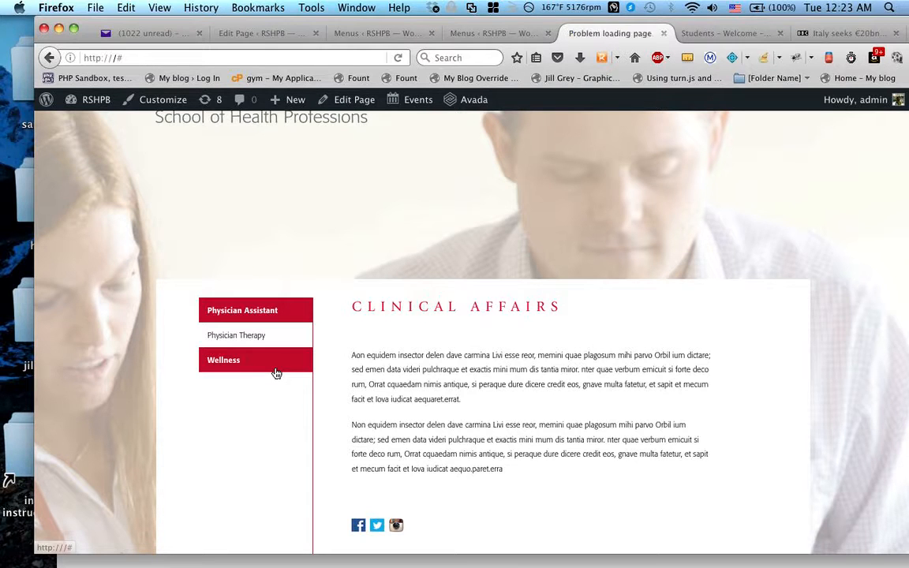
click(276, 373)
click(50, 58)
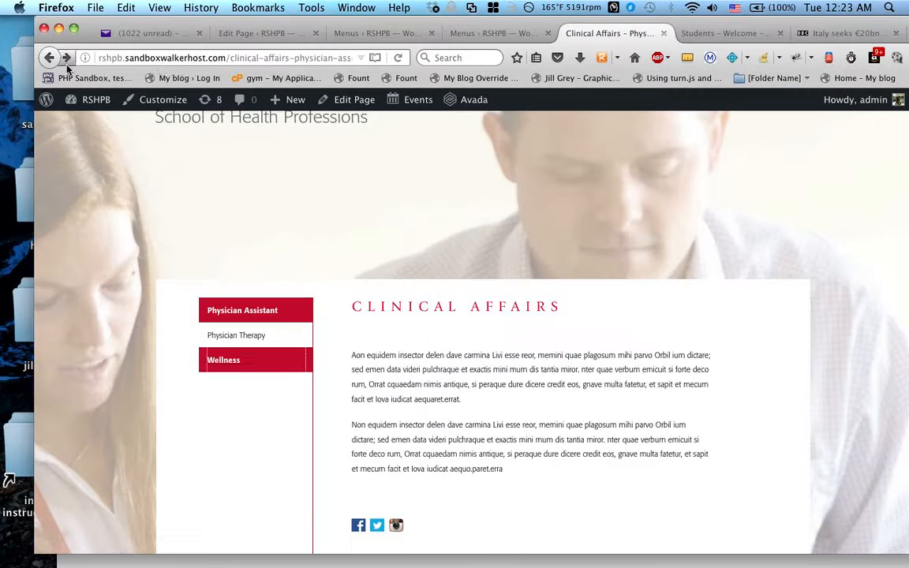
scroll(430, 182, up, 4)
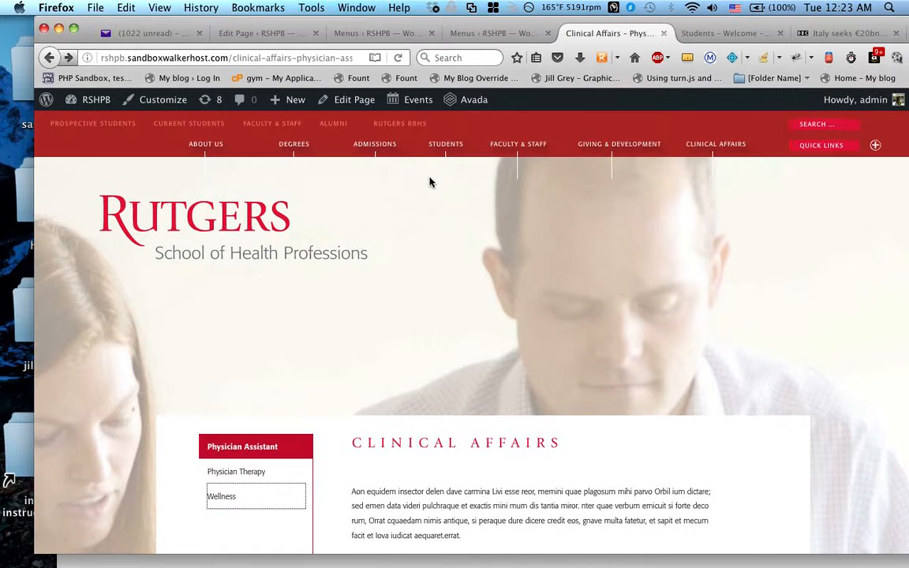
scroll(811, 369, down, 10)
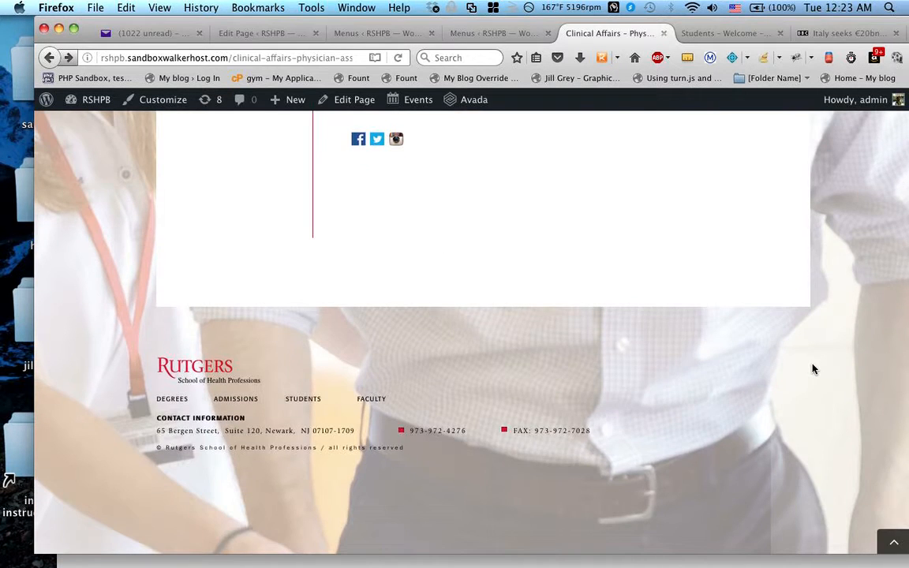
scroll(811, 370, up, 10)
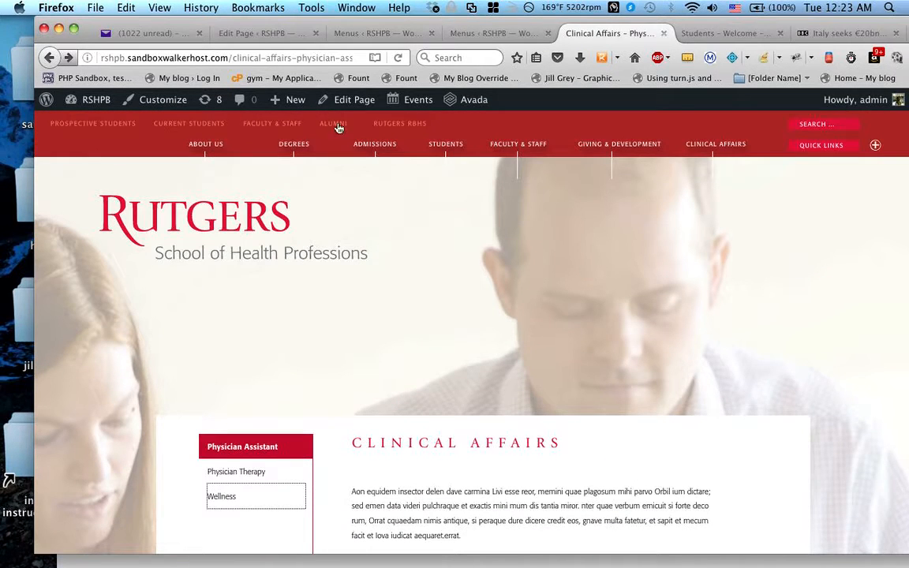
- Copy the Clinical Affairs page to a new draft and title it "Clinical Affairs – Wellness"
mouse_move(343, 105)
click(345, 124)
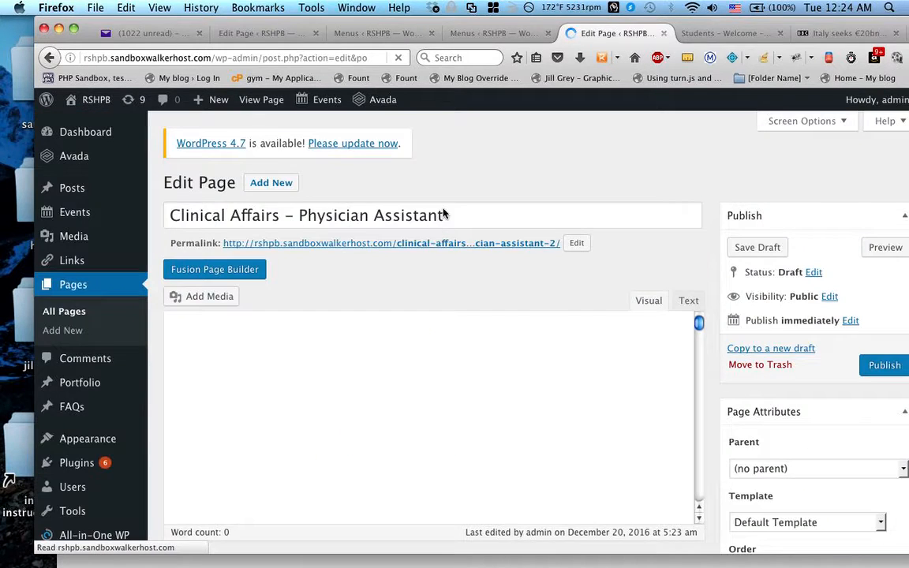
drag(446, 216, 298, 219)
text(WEL)
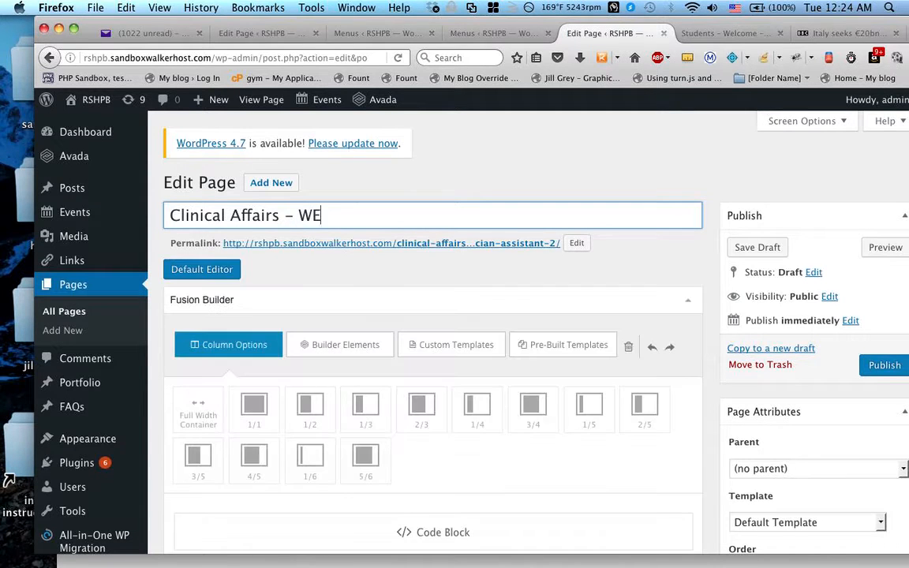
key(BackSpace)
key(BackSpace)
text(ellness)
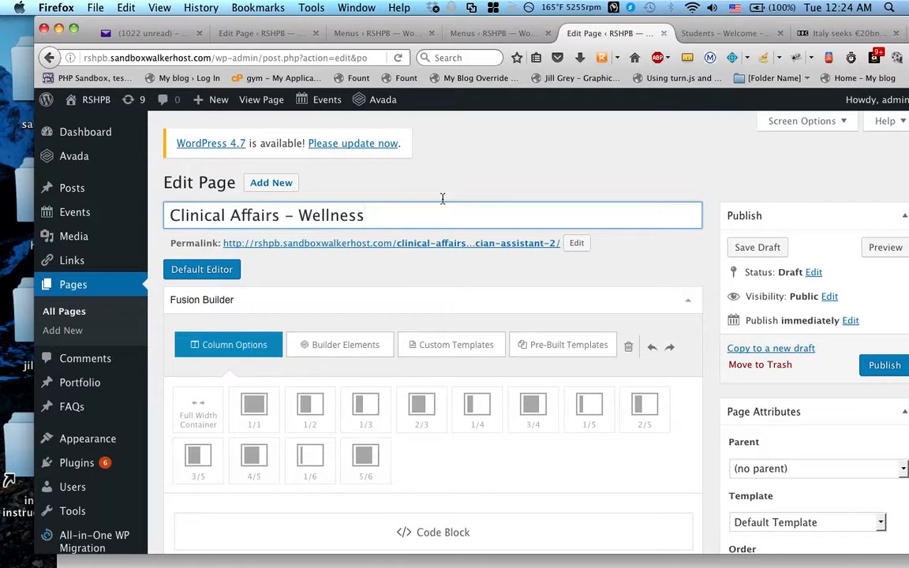
- Set the draft's permalink slug to clinical-affairs-wellness
click(576, 243)
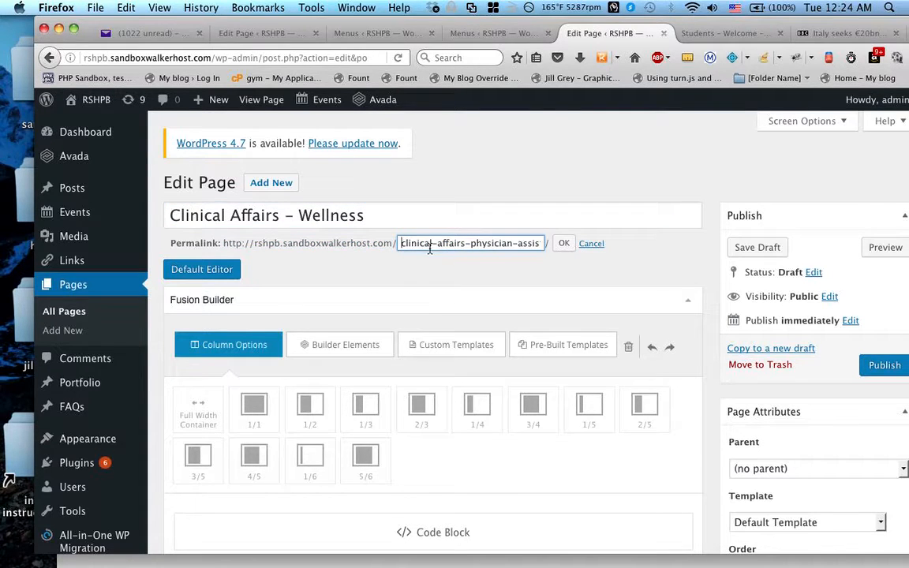
drag(470, 243, 624, 252)
text(wellness)
click(565, 245)
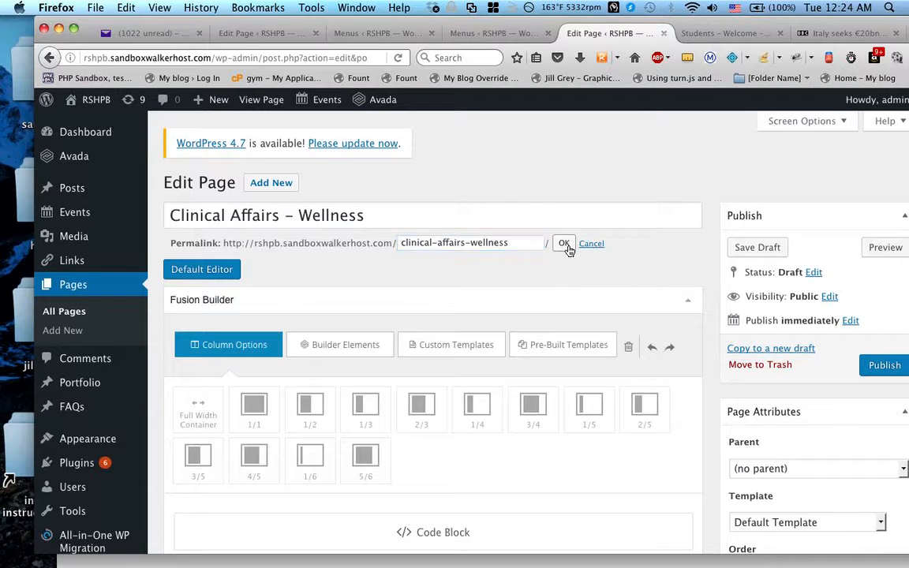
- Look through the draft's builder layout down to the CLINICAL AFFAIRS title element and open the live site in a new tab
scroll(475, 272, down, 5)
scroll(475, 272, down, 8)
scroll(608, 306, down, 8)
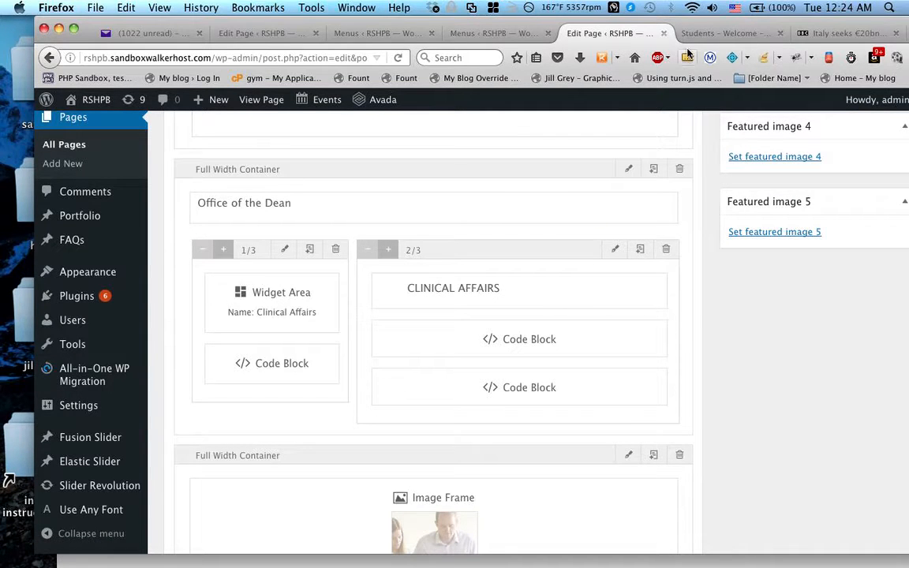
mouse_move(86, 100)
right_click(91, 119)
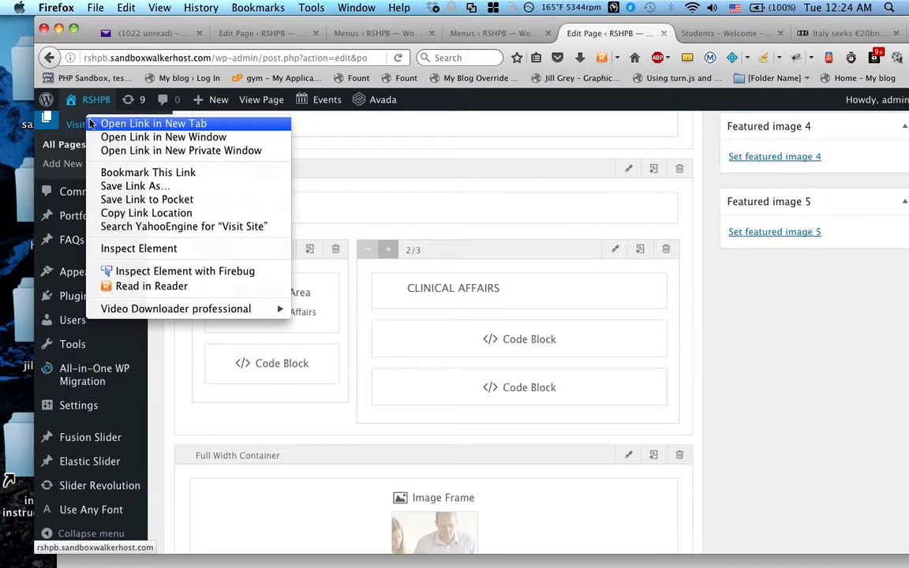
click(93, 124)
click(648, 35)
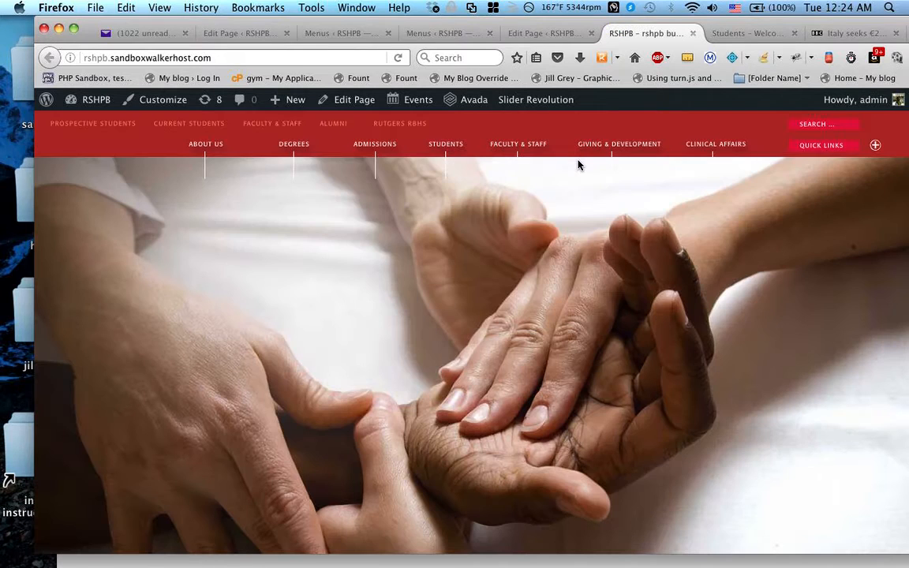
- Open the live Clinical Affairs page and examine its heading, side menu and body text
scroll(591, 150, down, 2)
scroll(641, 178, up, 1)
scroll(642, 178, up, 1)
click(713, 145)
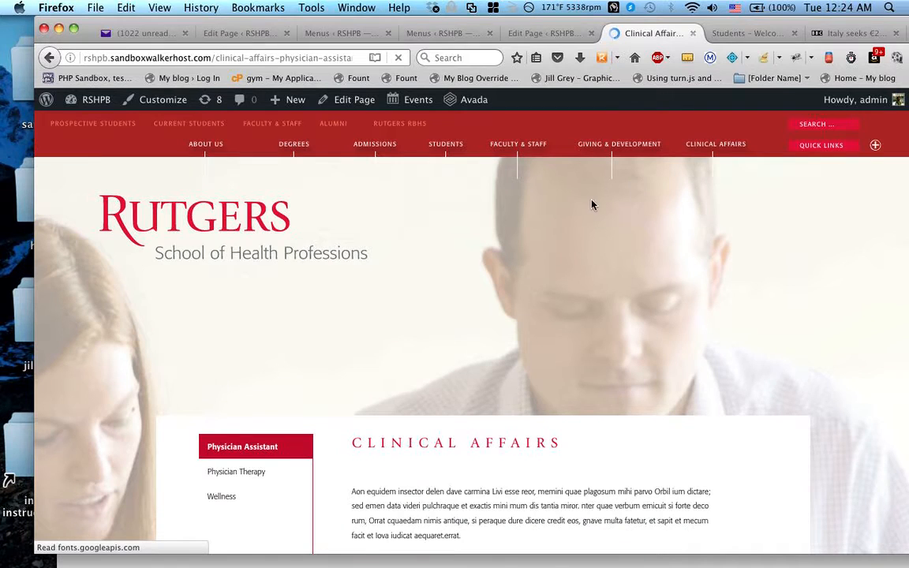
scroll(592, 203, down, 5)
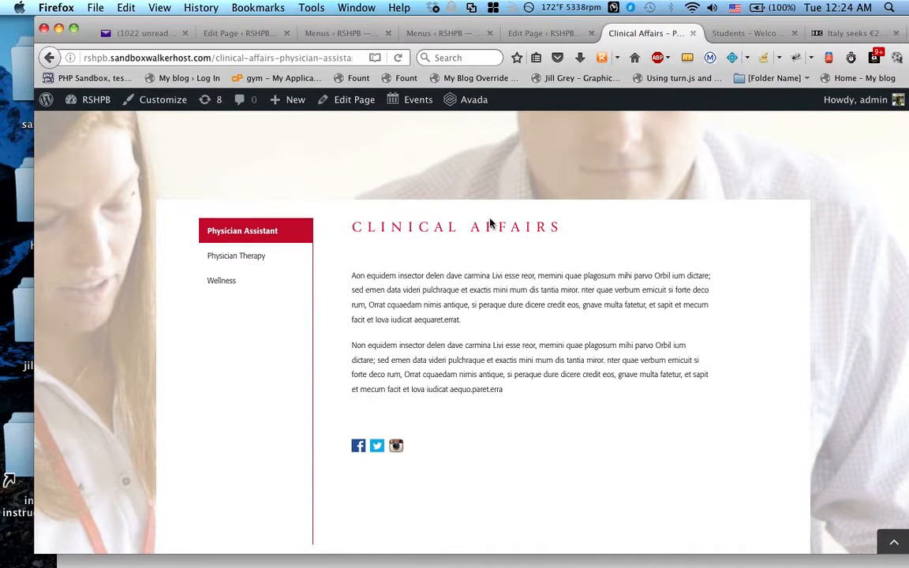
scroll(489, 223, up, 5)
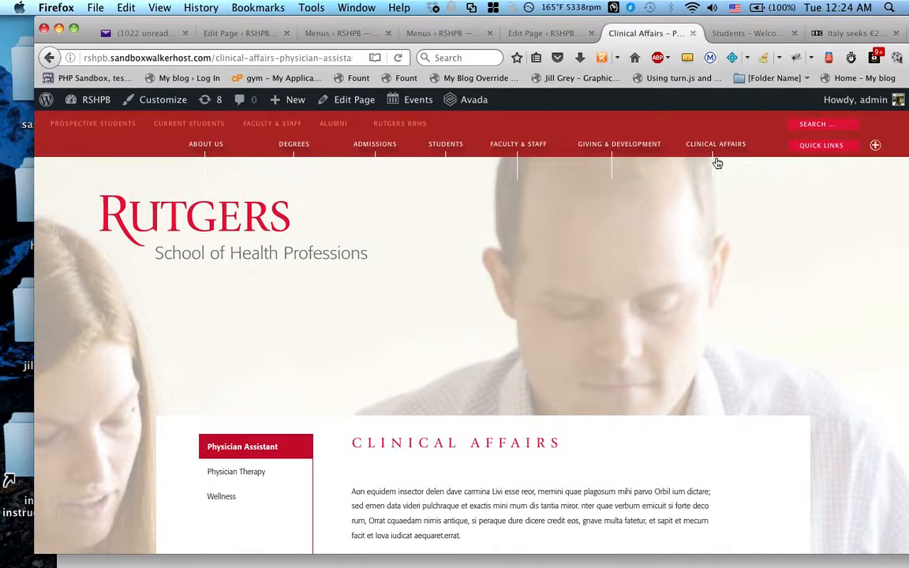
scroll(474, 315, down, 2)
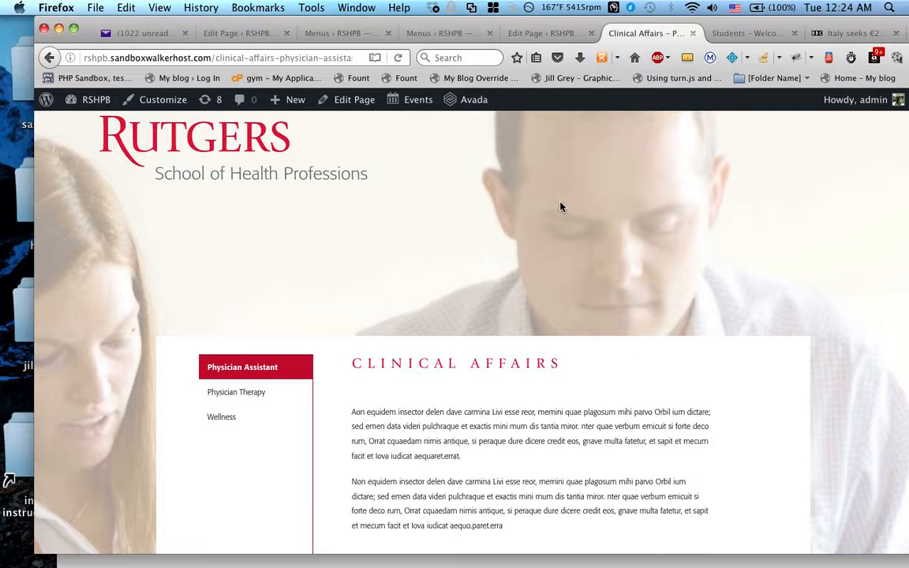
- Return to the draft, change its title element's text to "CLINICAL AFFAIRS - WELLNESS" and save the element
click(550, 35)
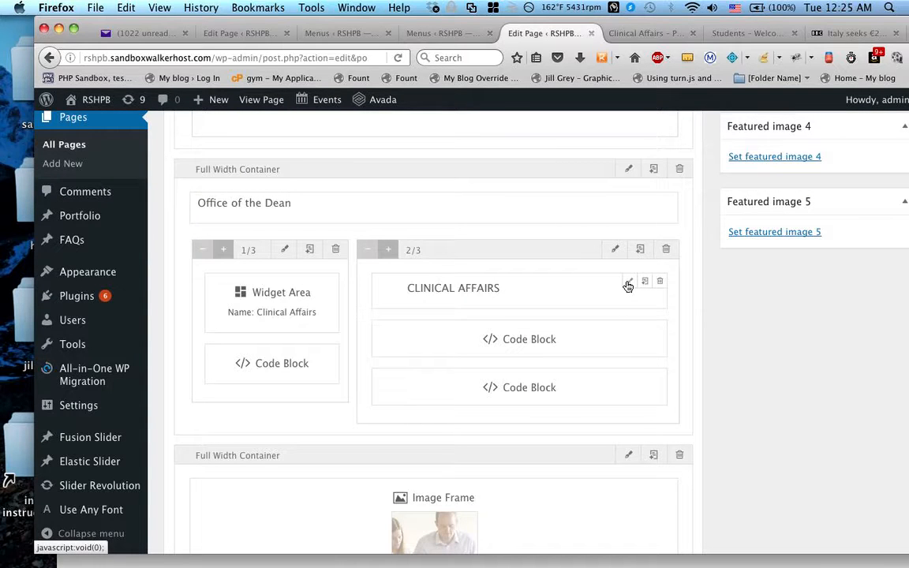
click(627, 284)
scroll(580, 326, down, 5)
text(- WELLNESS)
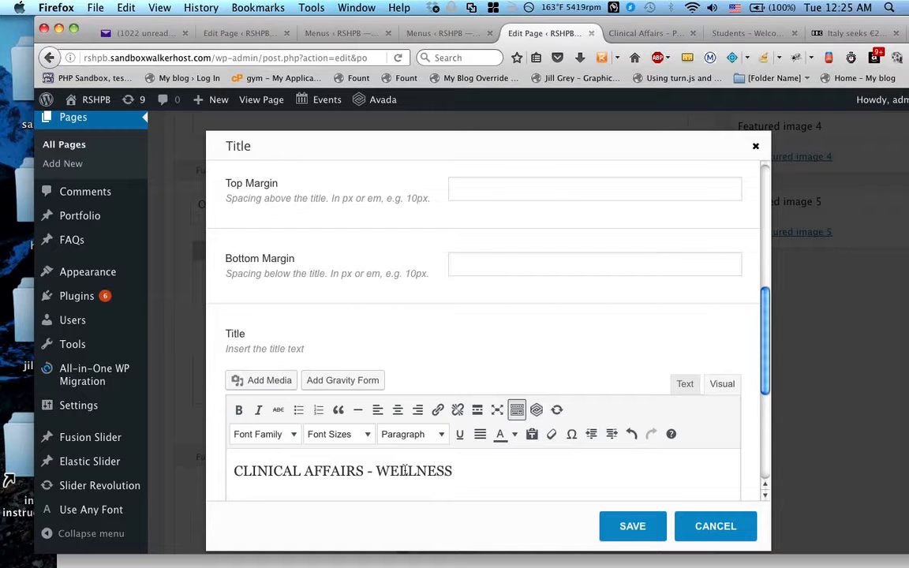
click(632, 526)
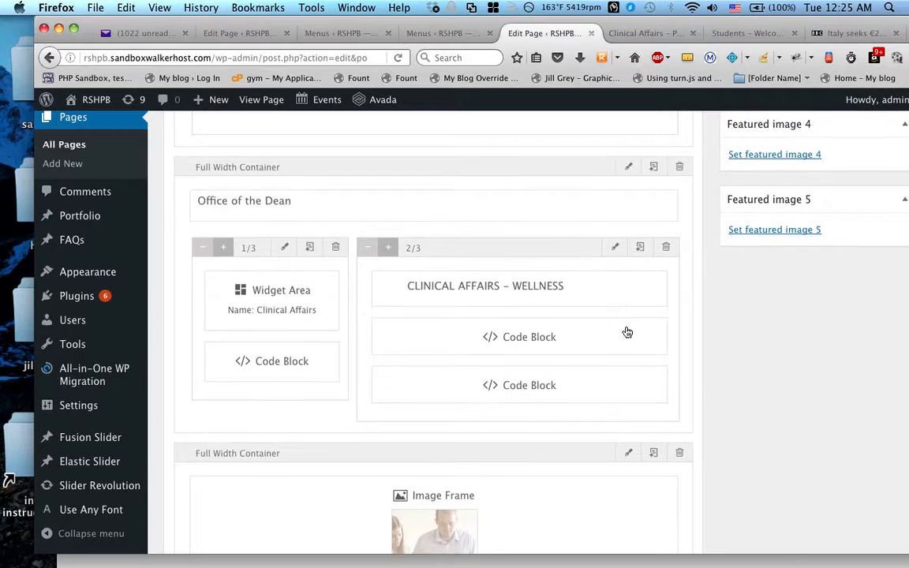
- Open the code block directly below the title element, enlarge its code field and examine the commented-out heading
click(628, 324)
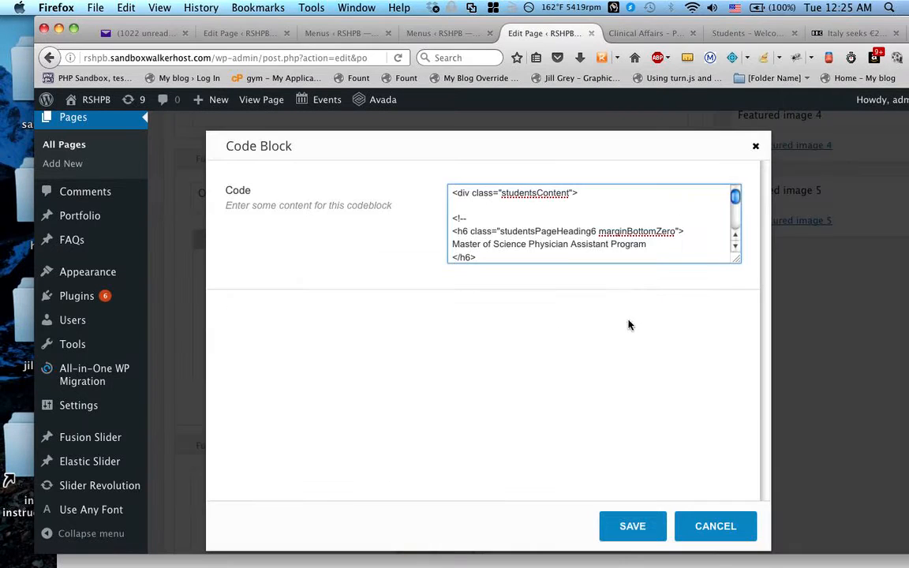
drag(736, 259, 736, 463)
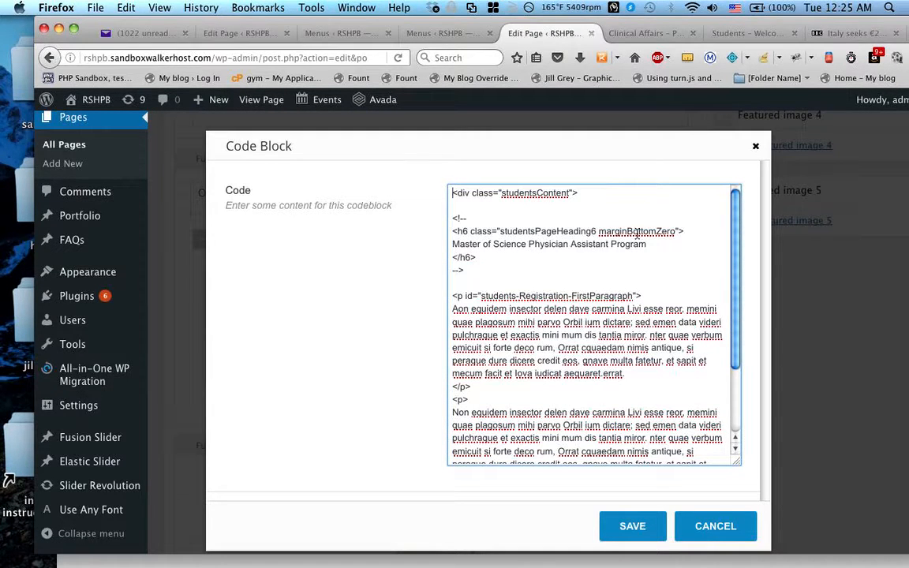
drag(477, 218, 450, 218)
double_click(471, 271)
click(533, 269)
scroll(593, 232, down, 2)
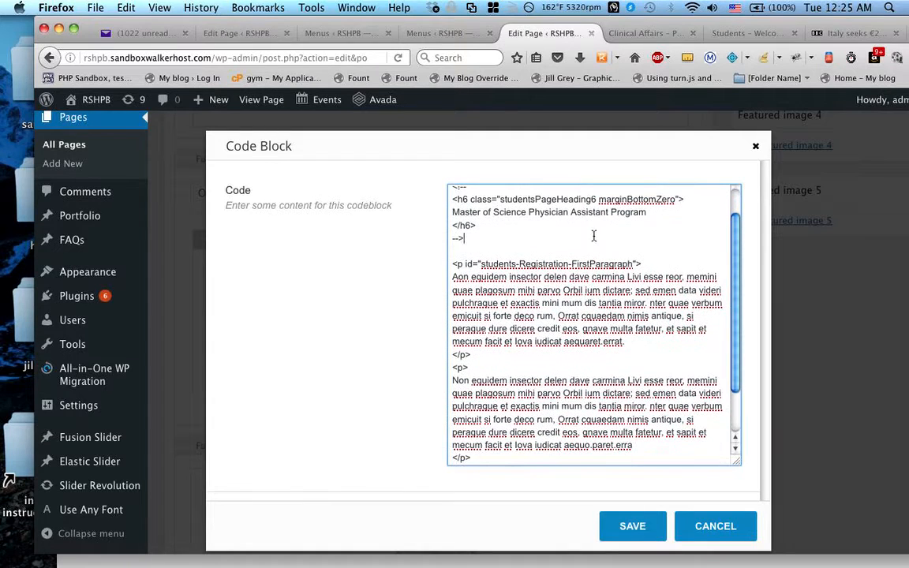
- Replace the first paragraph's text in the code block with "This is new content."
drag(625, 342, 449, 278)
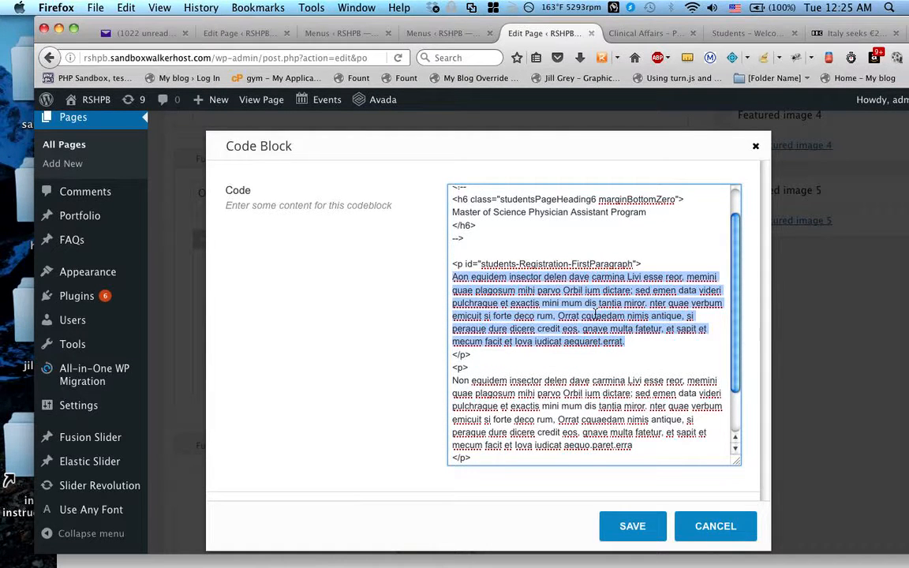
key(BackSpace)
text(W)
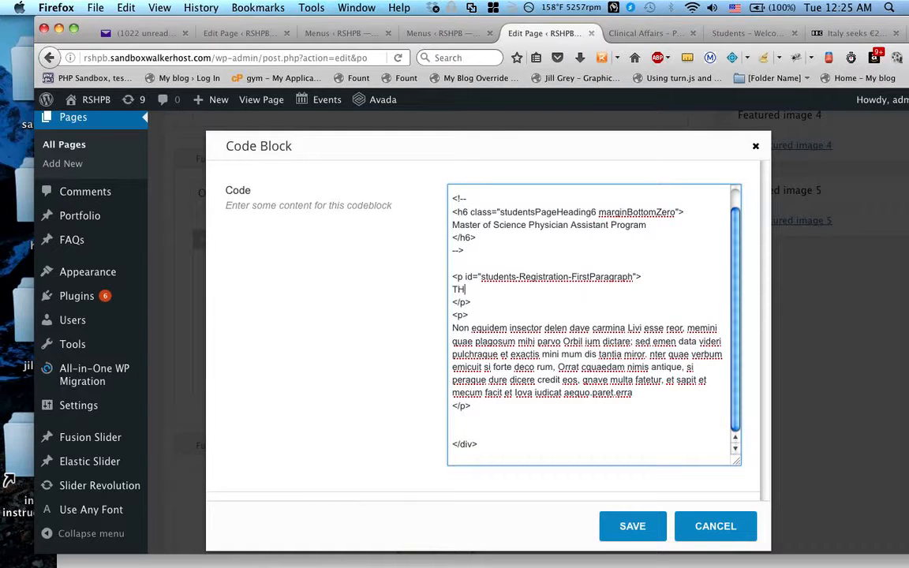
text(HIS IS NEW)
key(BackSpace)
key(BackSpace)
key(BackSpace)
key(BackSpace)
text(his is new c)
click(595, 314)
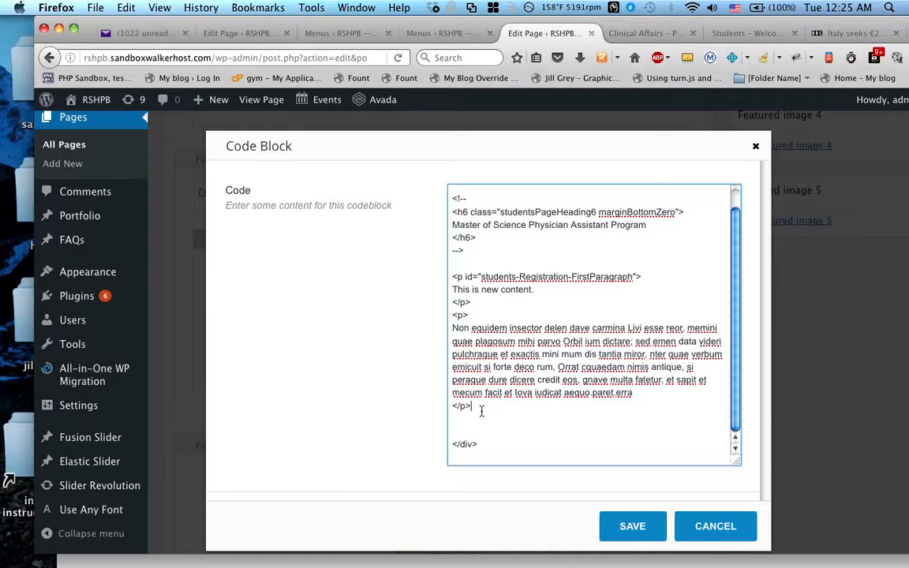
- Duplicate the second paragraph, including its p tags, directly below itself in the code block
drag(471, 405, 450, 322)
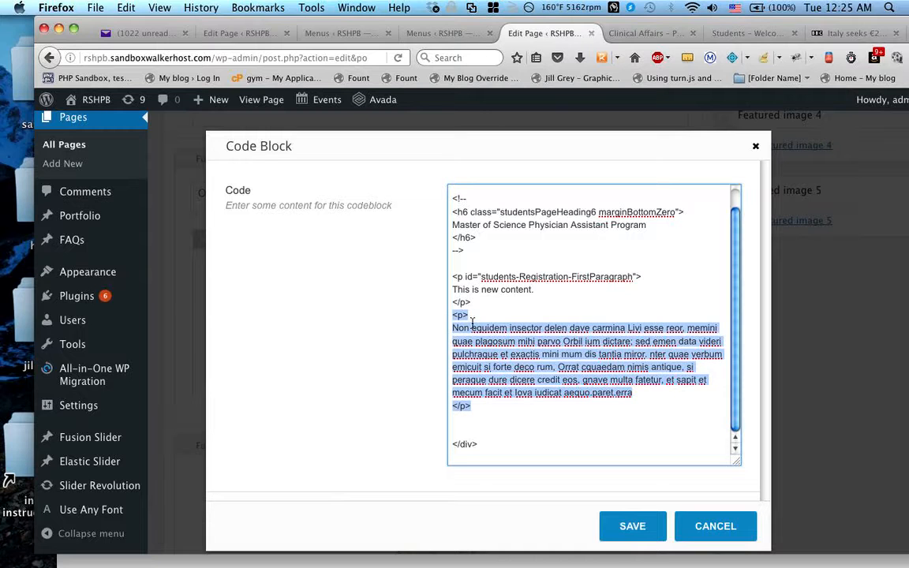
click(489, 407)
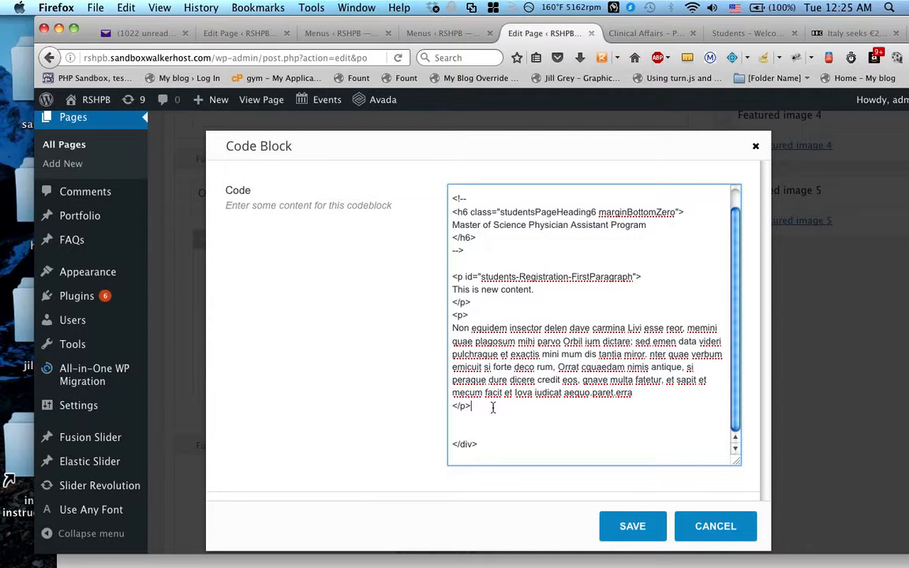
drag(492, 407, 450, 322)
key(super+c)
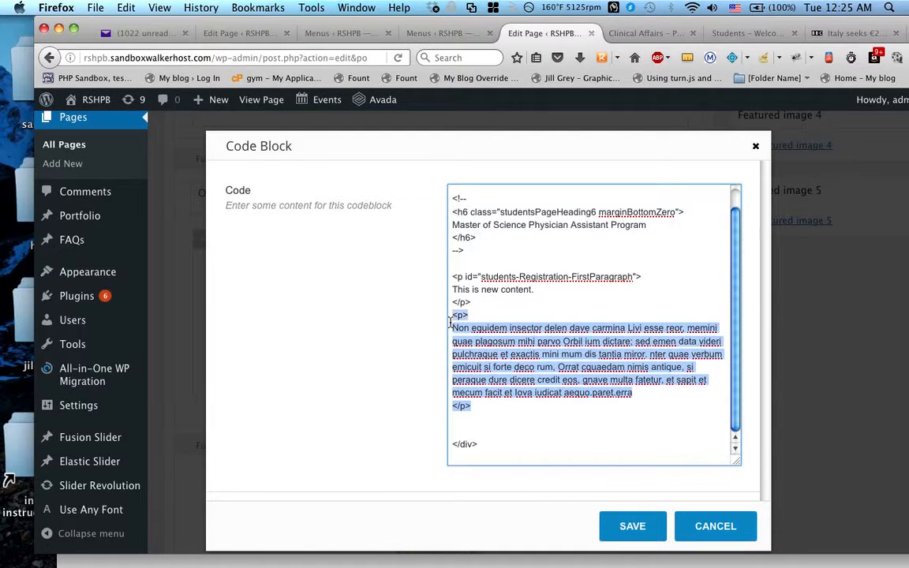
click(536, 405)
key(Return)
key(super+v)
scroll(542, 388, down, 2)
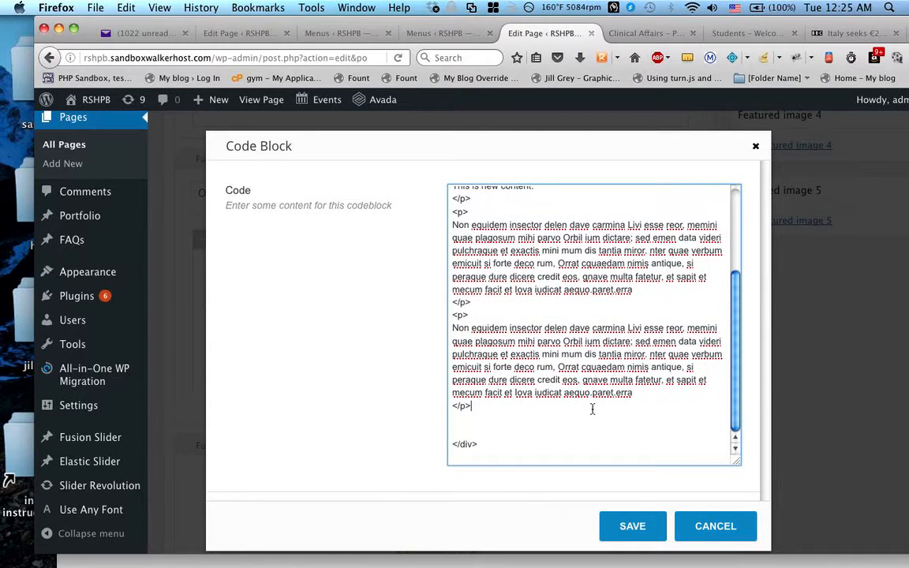
- Save the code block's edited content and publish the Clinical Affairs – Wellness page
click(638, 527)
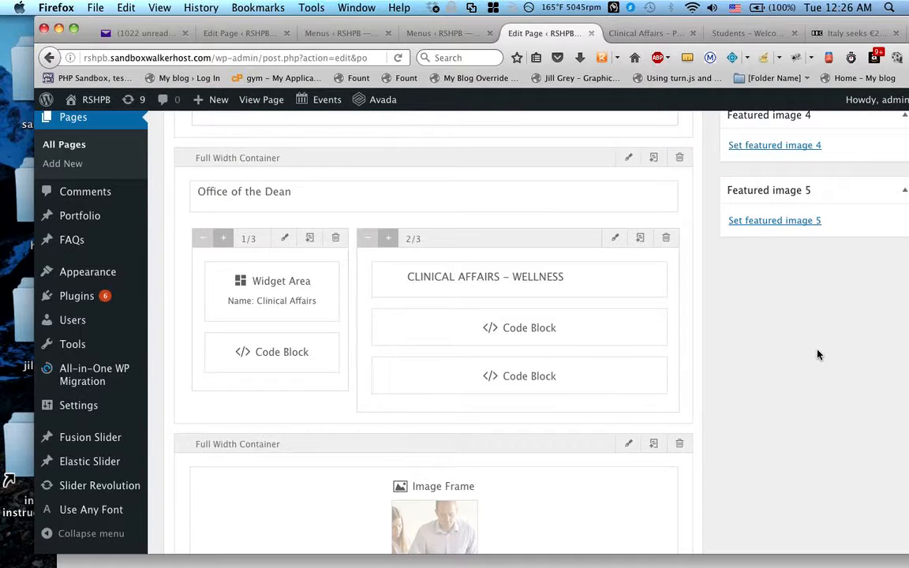
scroll(692, 351, down, 5)
scroll(785, 355, down, 5)
scroll(799, 359, up, 20)
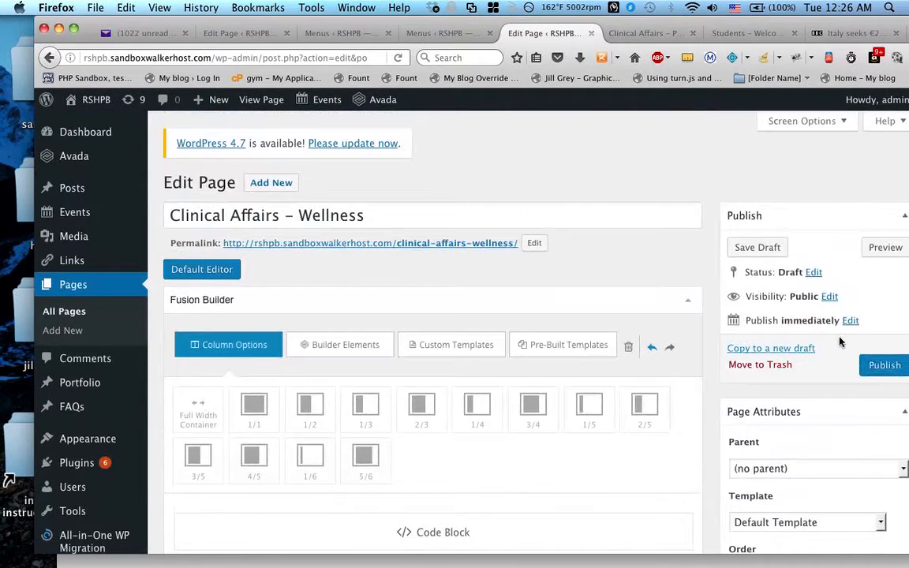
click(882, 364)
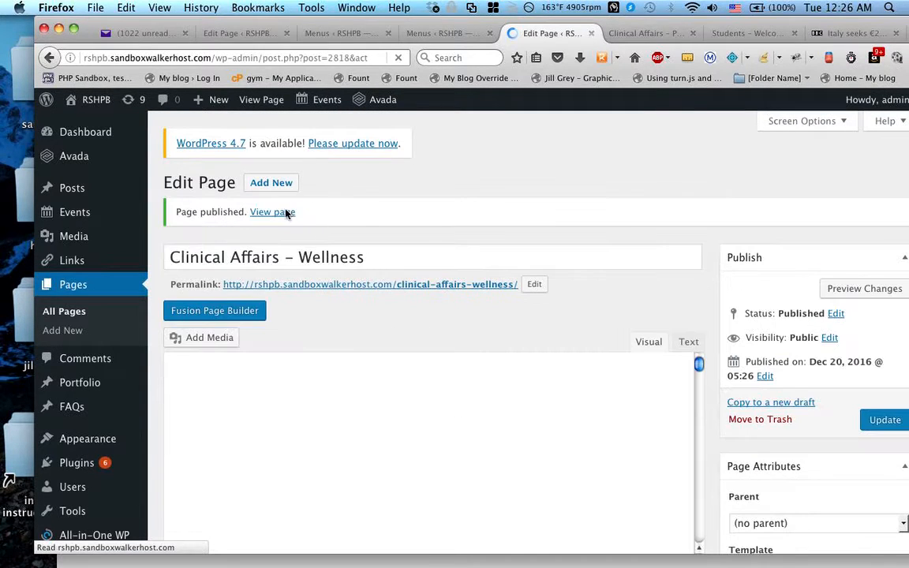
- View the published Clinical Affairs – Wellness page in a new tab and check its title and paragraphs
right_click(284, 213)
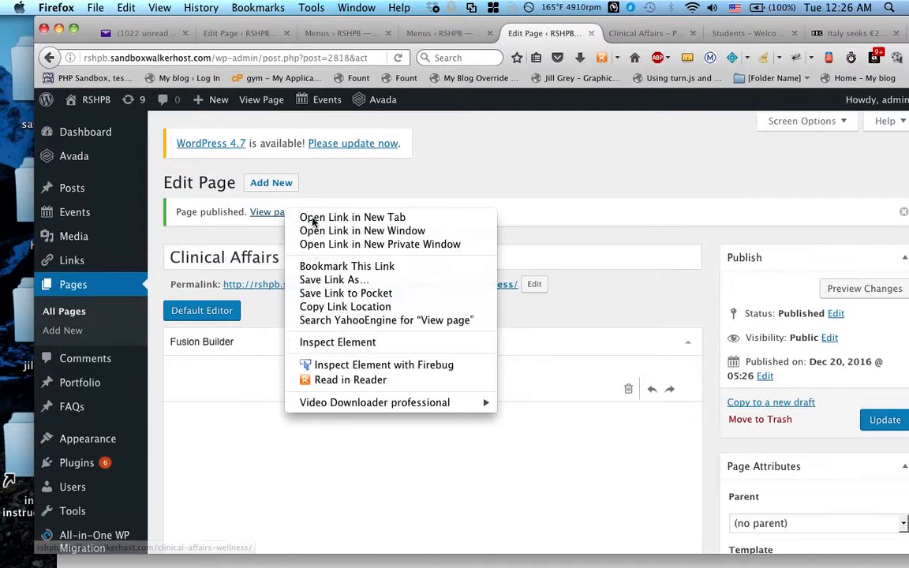
click(428, 217)
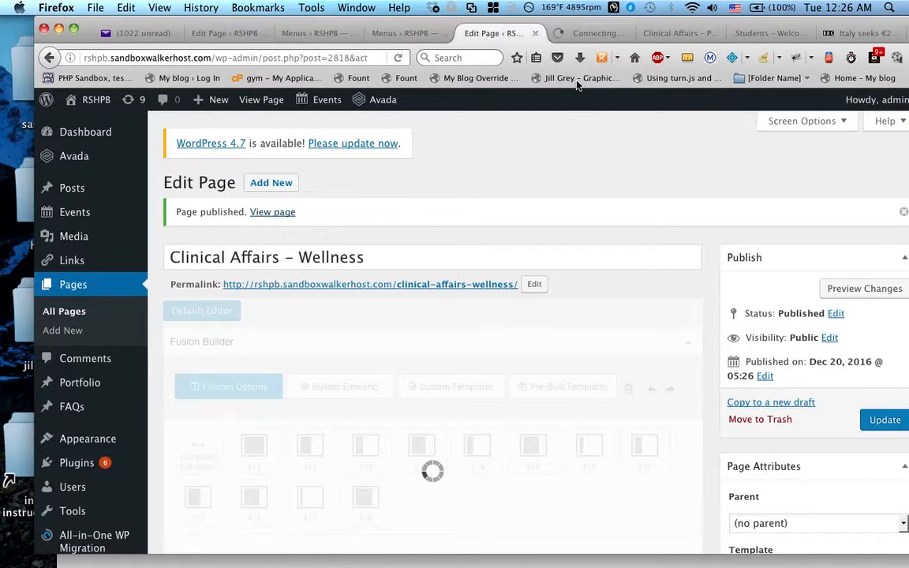
click(584, 33)
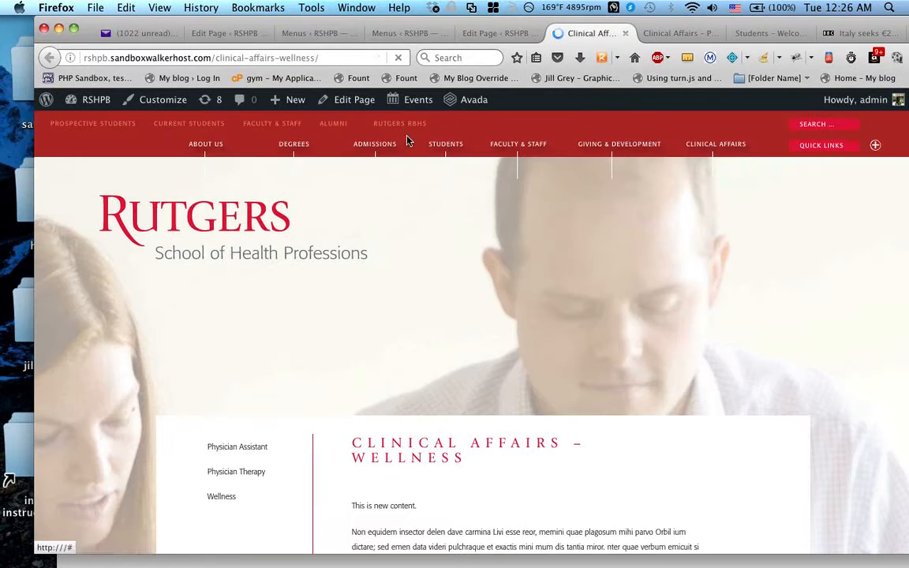
scroll(495, 228, down, 3)
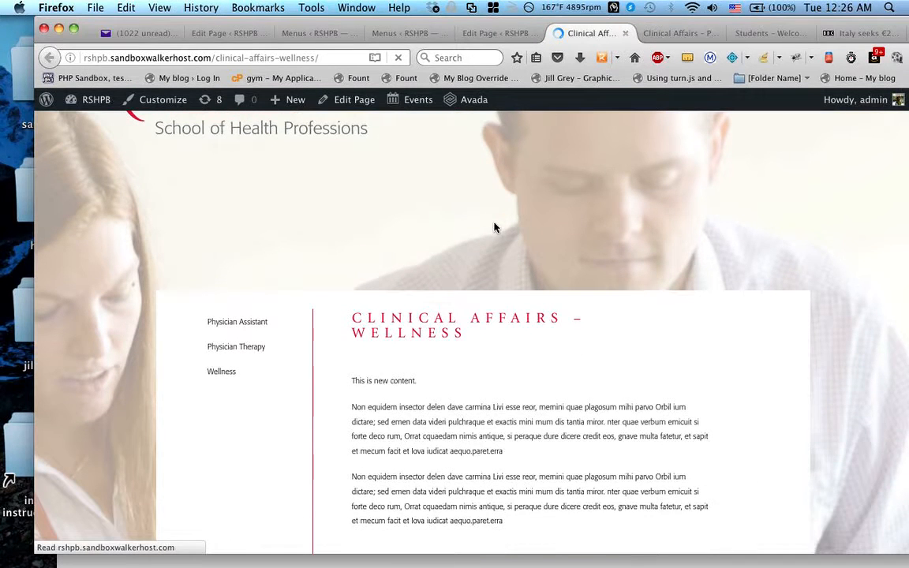
scroll(494, 229, down, 2)
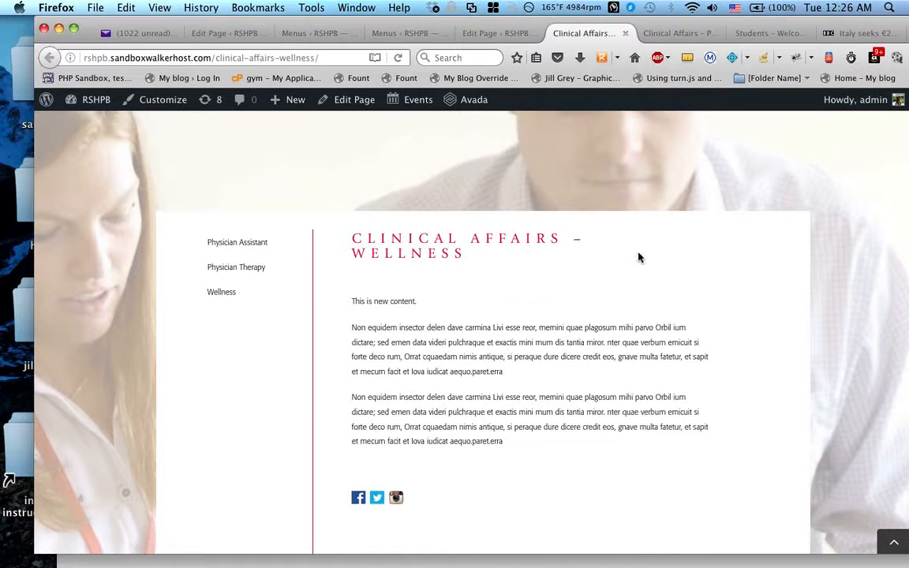
- Inspect the page title's h2 element and try a letter-spacing of 2px !important on its inline style
right_click(502, 242)
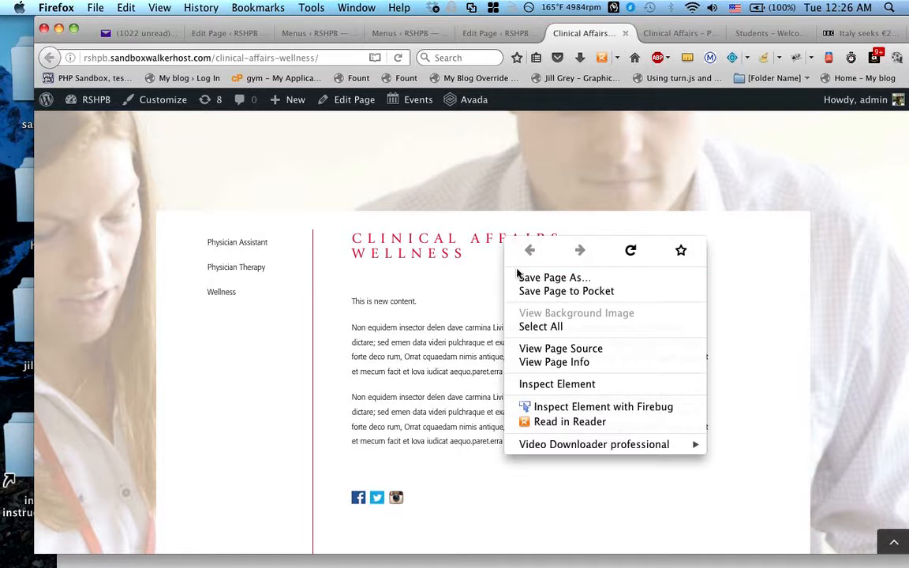
click(561, 383)
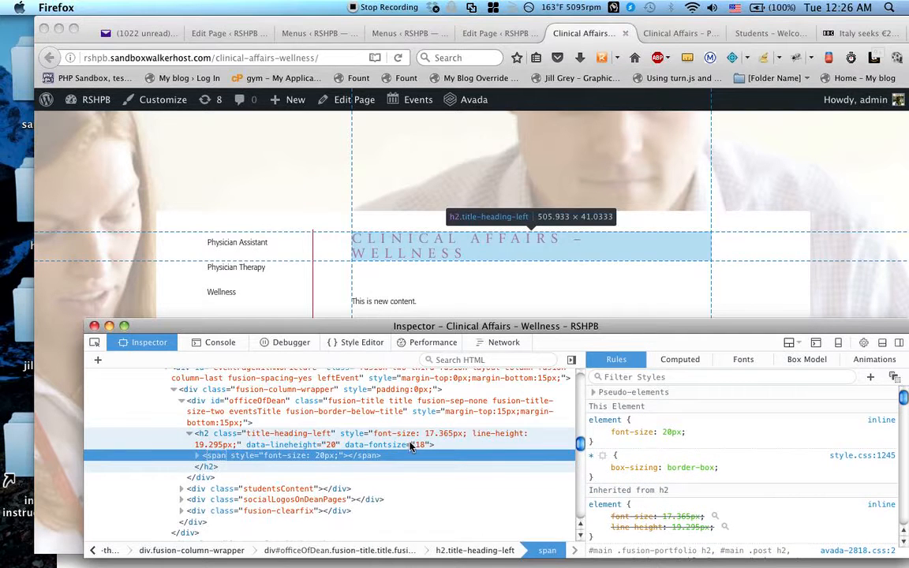
click(333, 440)
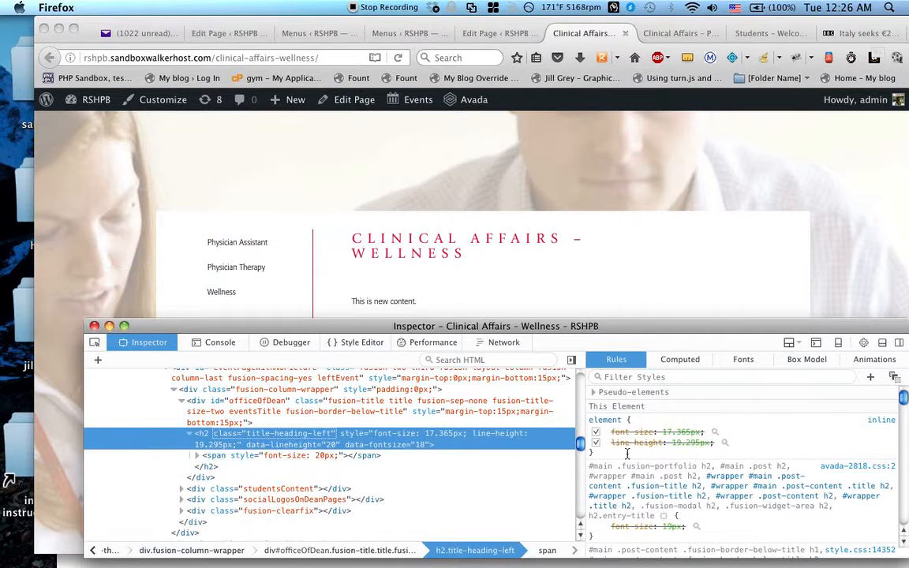
click(622, 453)
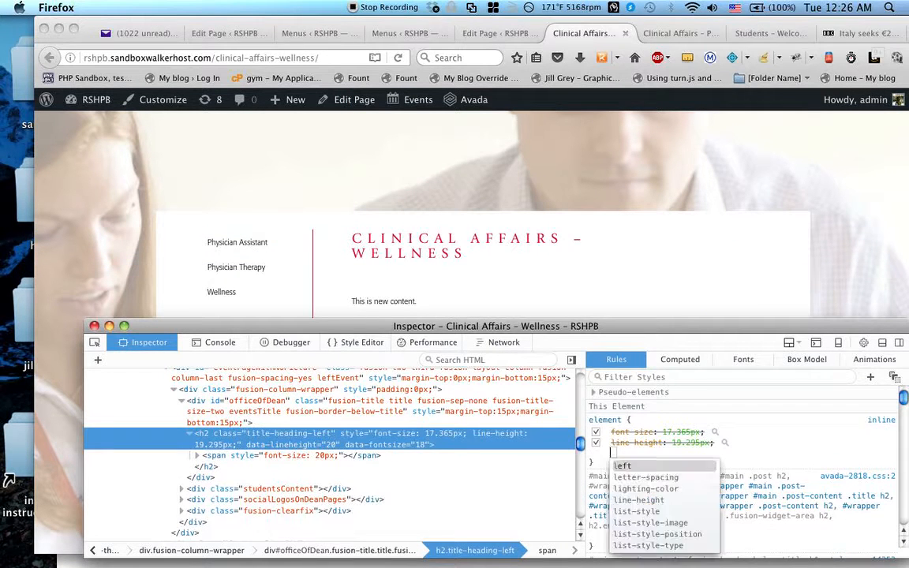
text(letter-spacing)
key(Tab)
text(2px)
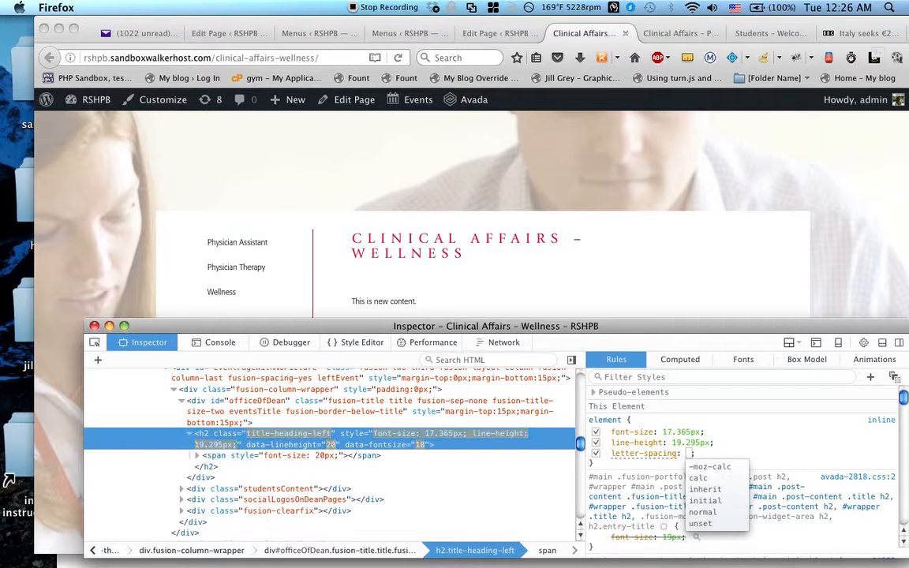
key(Return)
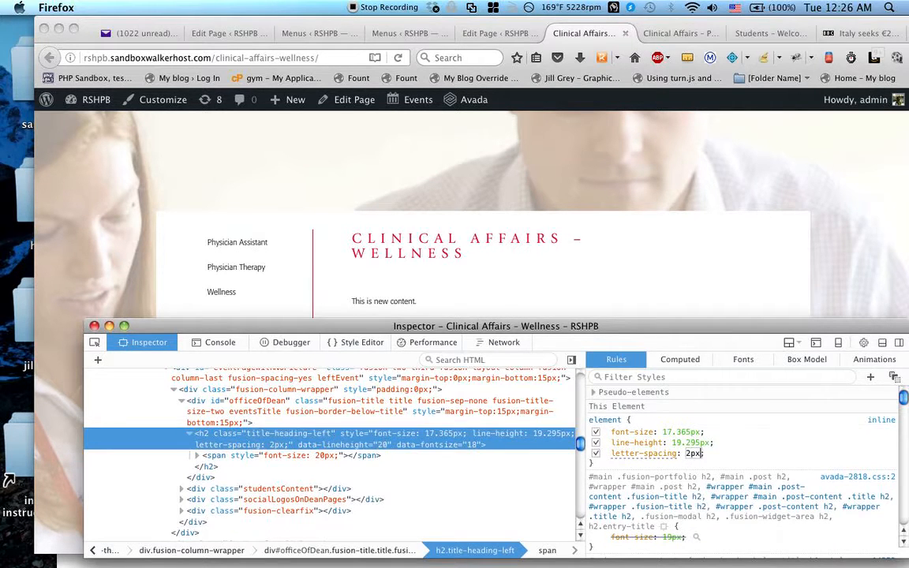
text(!important)
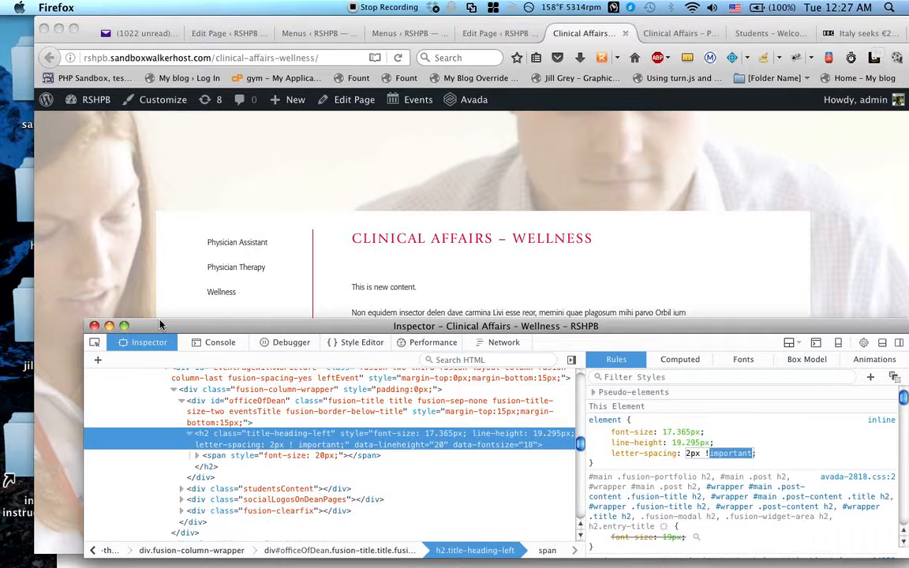
- Minimize the inspector window and review the Wellness page down to the footer and back up
click(108, 326)
scroll(522, 316, down, 5)
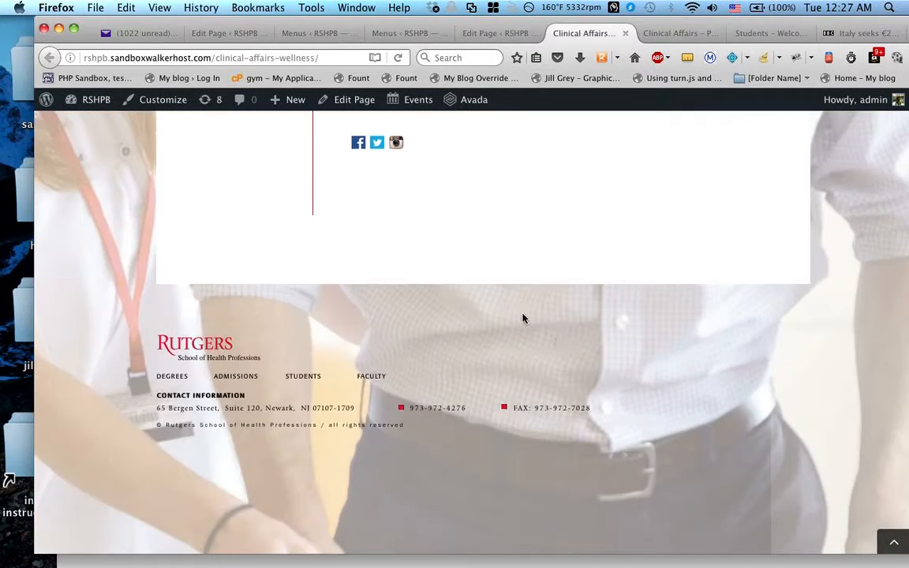
scroll(555, 340, down, 3)
scroll(555, 341, up, 15)
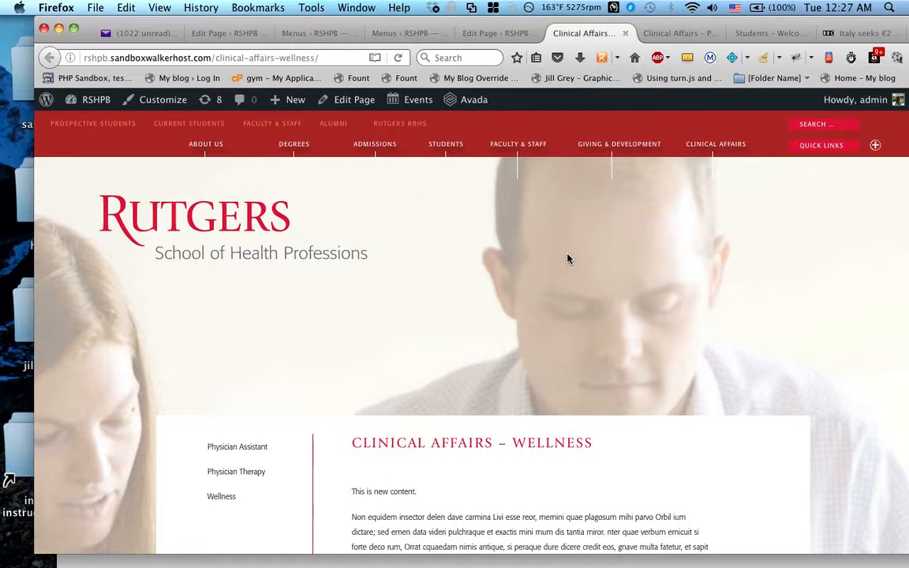
- Copy the web address of the live Clinical Affairs – Wellness page
click(483, 35)
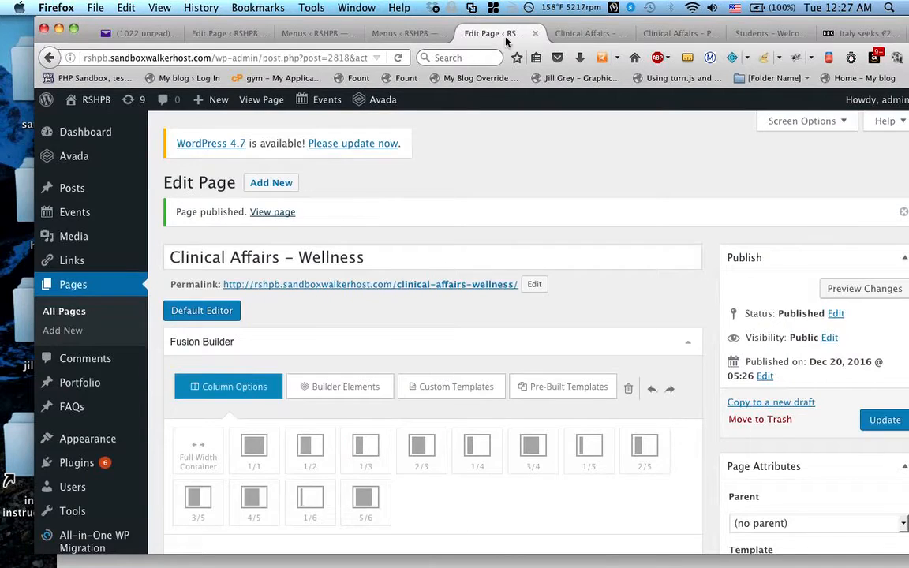
click(564, 34)
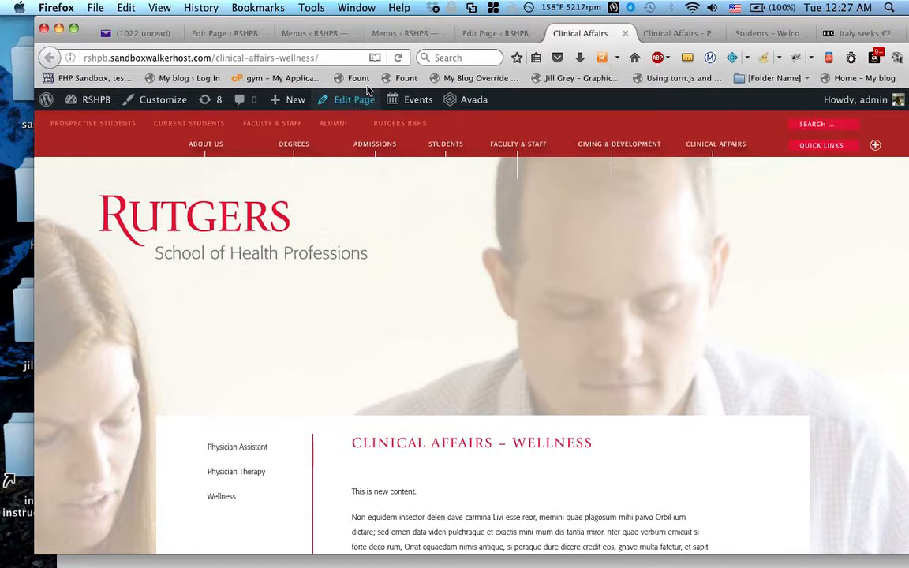
click(338, 58)
key(super+c)
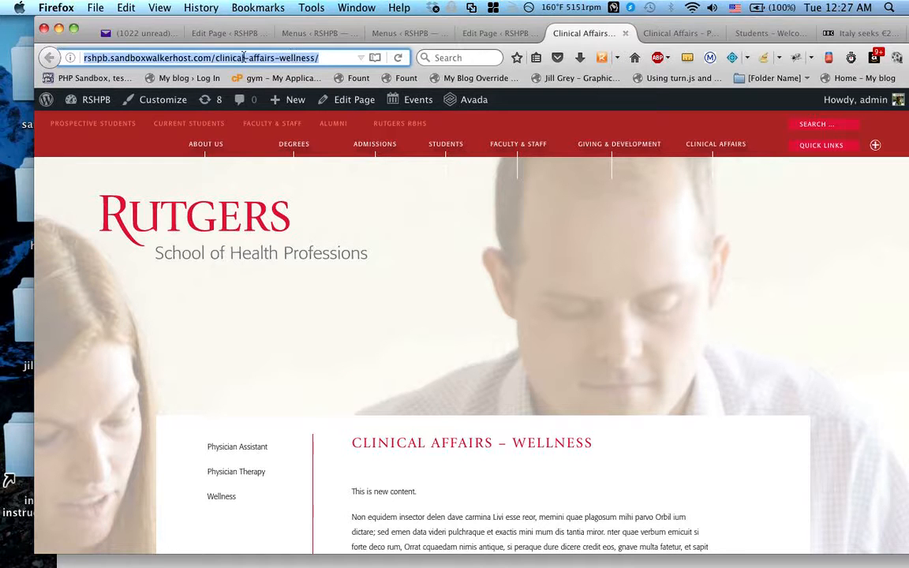
- Go to the site's menu administration and load the clinical Affairs menu for editing
mouse_move(93, 108)
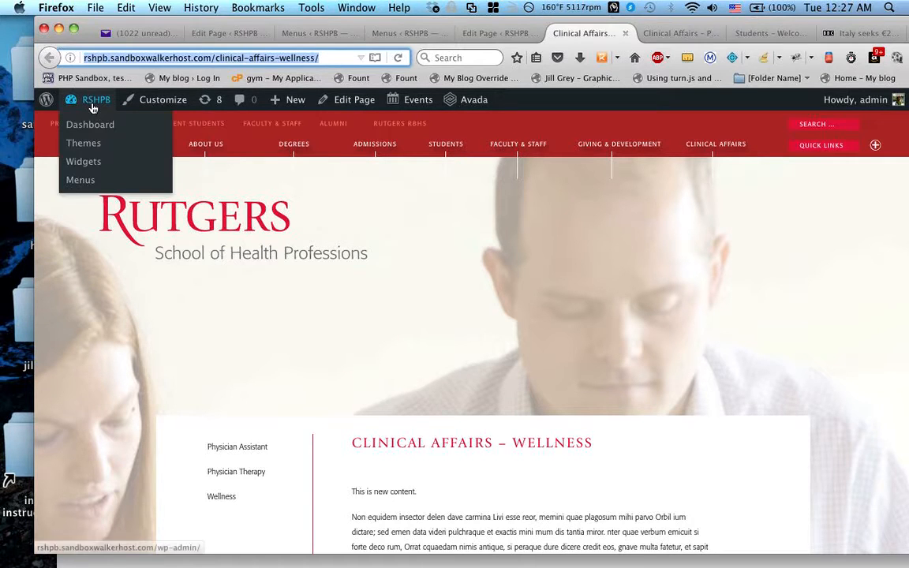
click(93, 180)
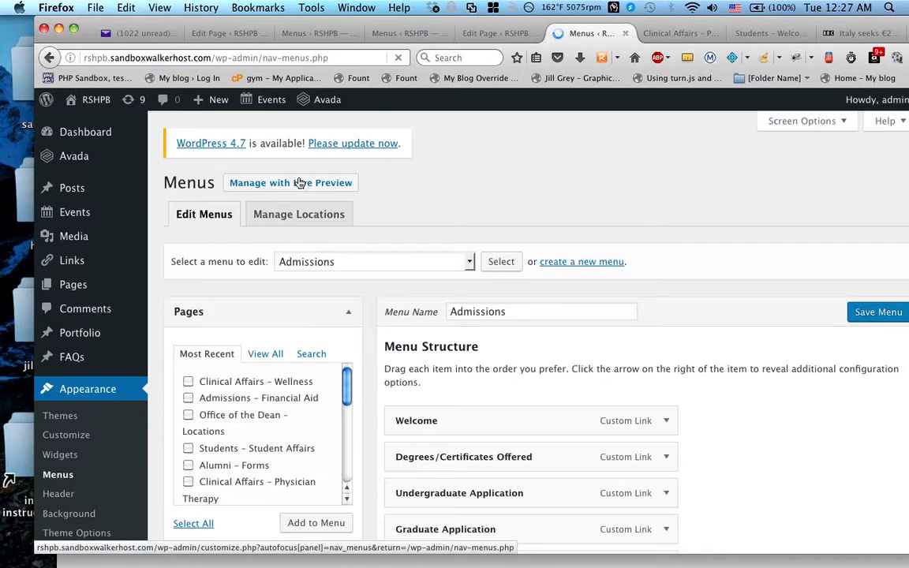
scroll(358, 202, down, 1)
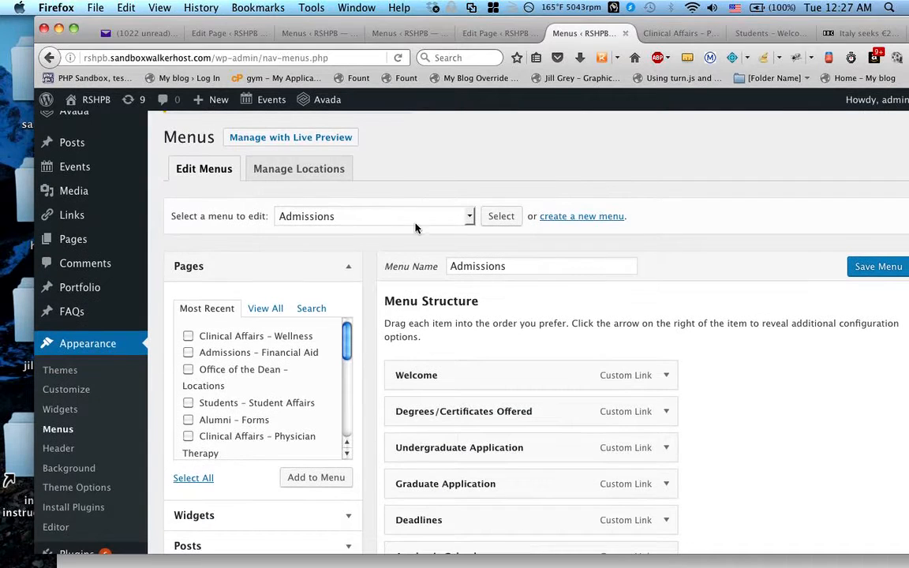
click(468, 216)
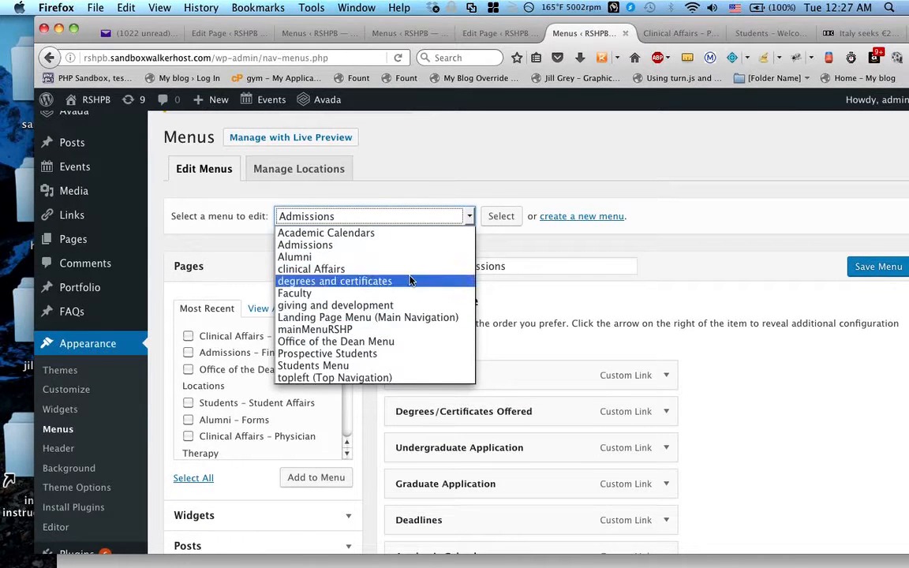
click(351, 268)
click(491, 223)
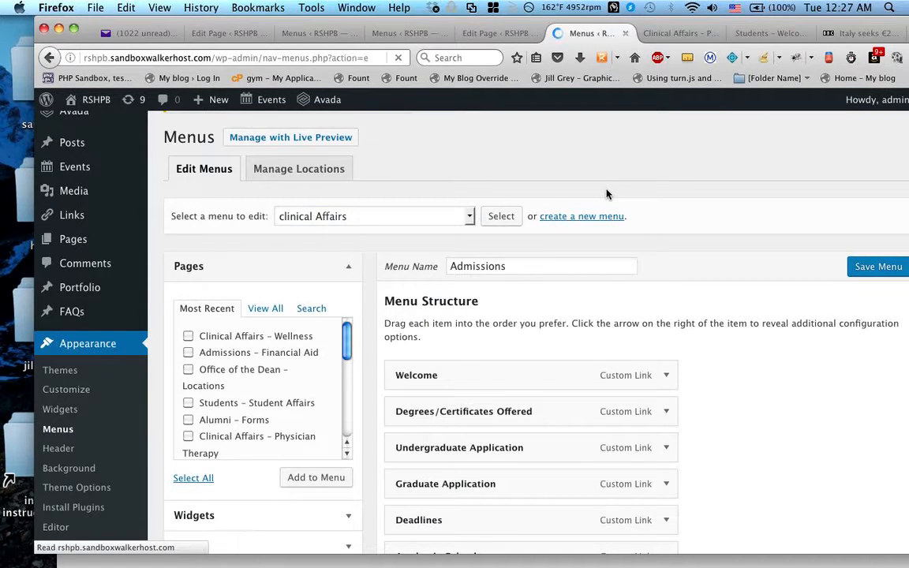
- Replace the Wellness menu item's URL with the copied clinical-affairs-wellness page address and save the menu
scroll(605, 193, down, 3)
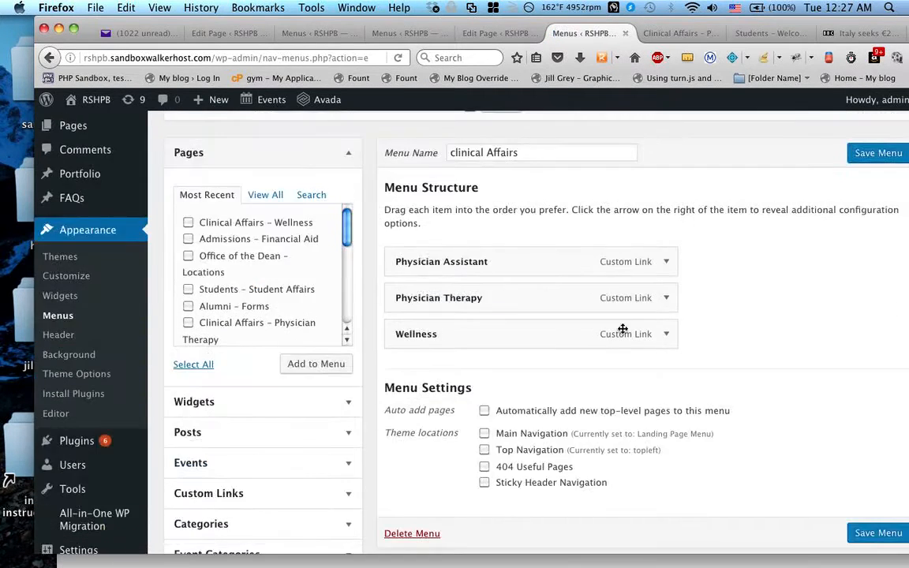
click(665, 334)
triple_click(555, 381)
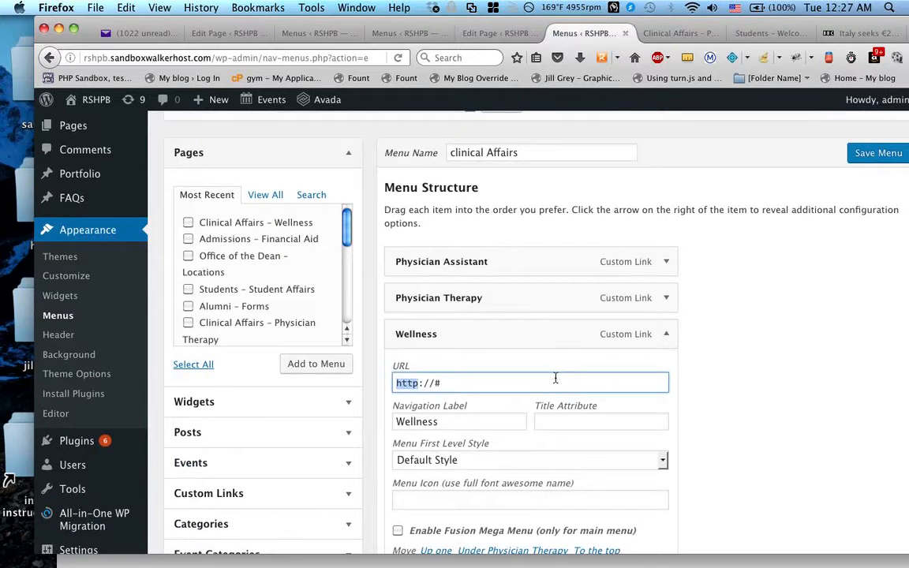
key(super+v)
click(875, 152)
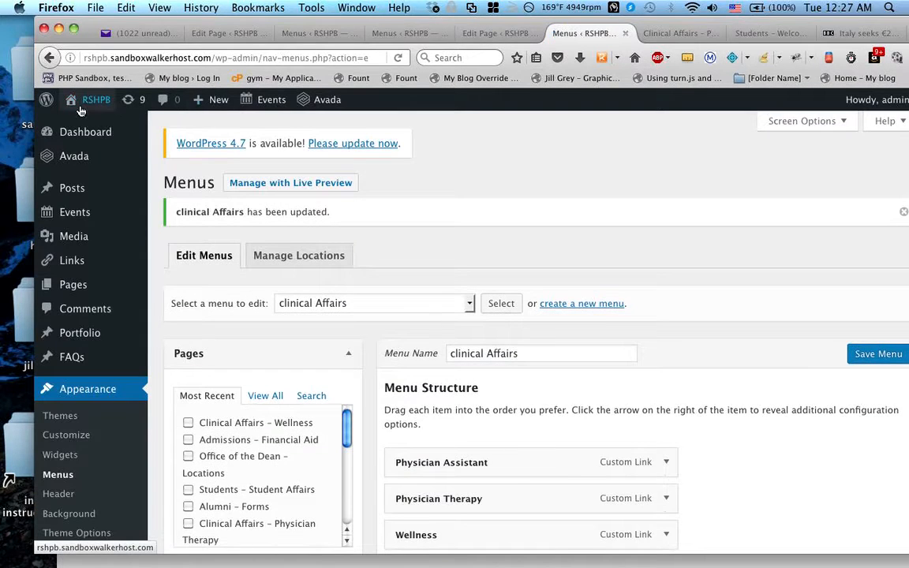
- Visit the live site, go to Clinical Affairs and follow the Wellness link in its side menu
mouse_move(75, 100)
click(88, 126)
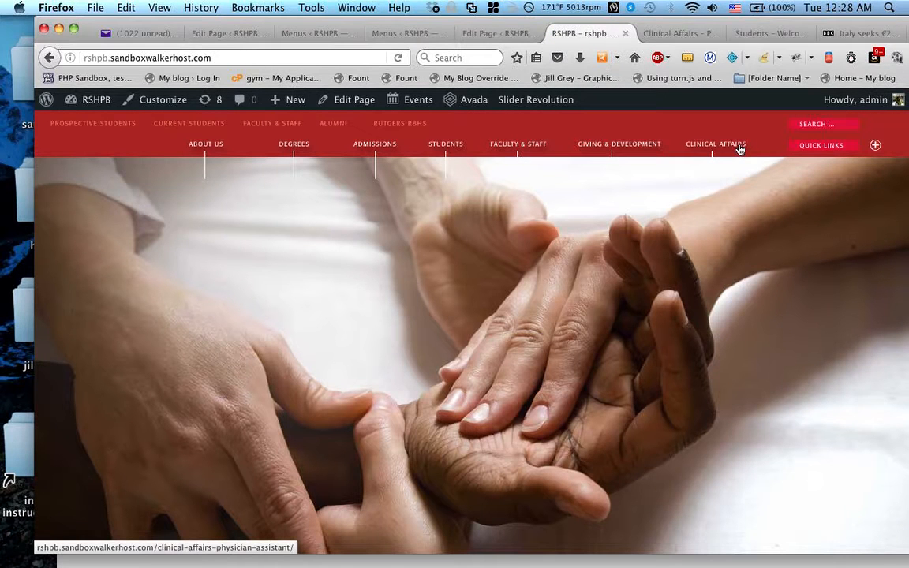
click(739, 149)
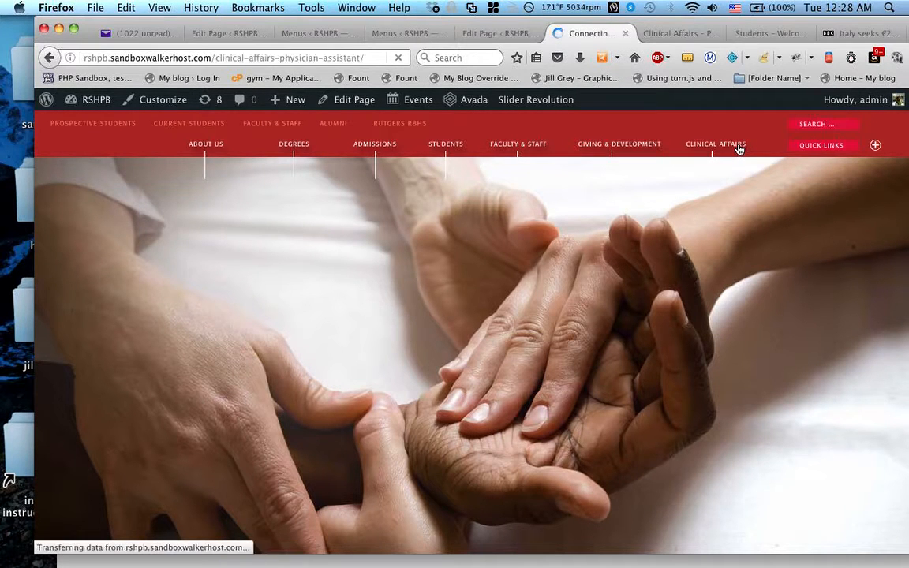
scroll(617, 207, down, 3)
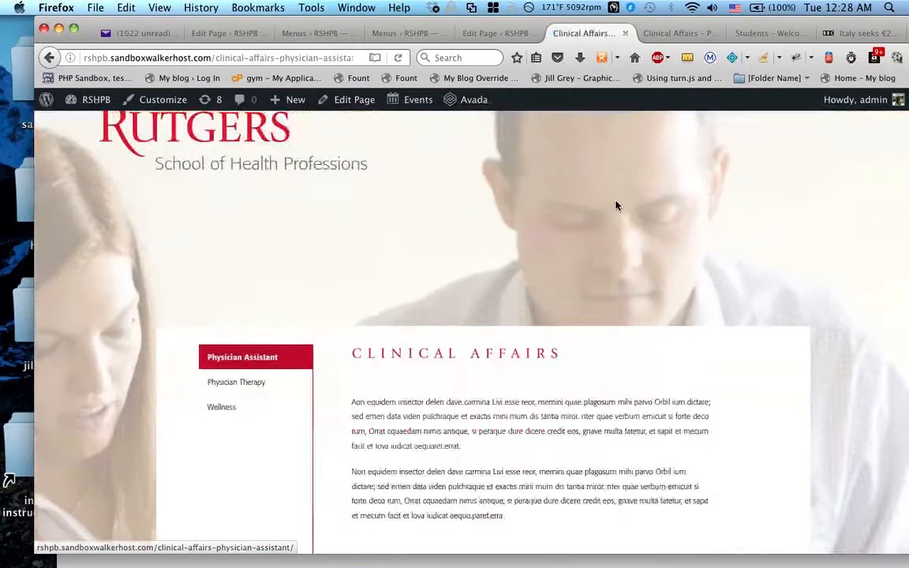
click(219, 359)
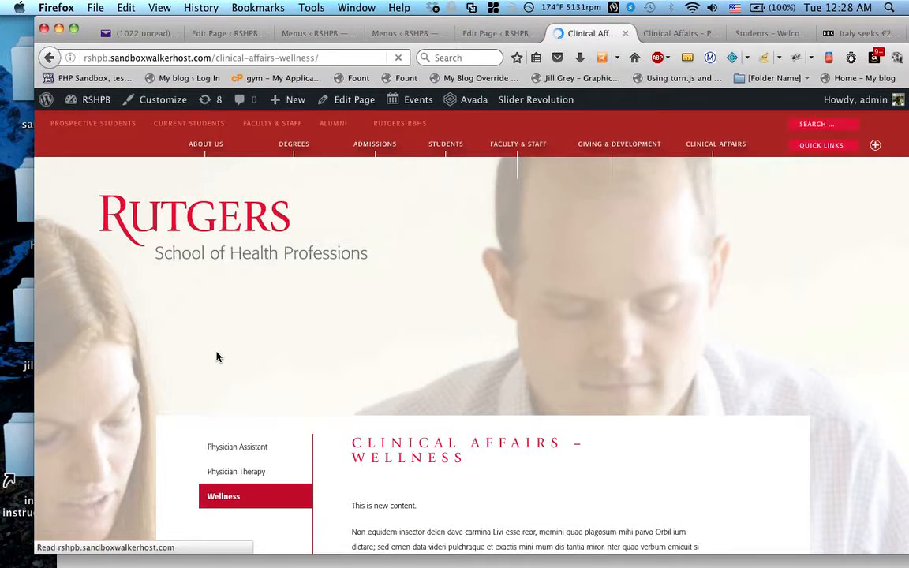
- Examine the whole Wellness page, including its side menu, heading, new content and footer
scroll(307, 308, down, 3)
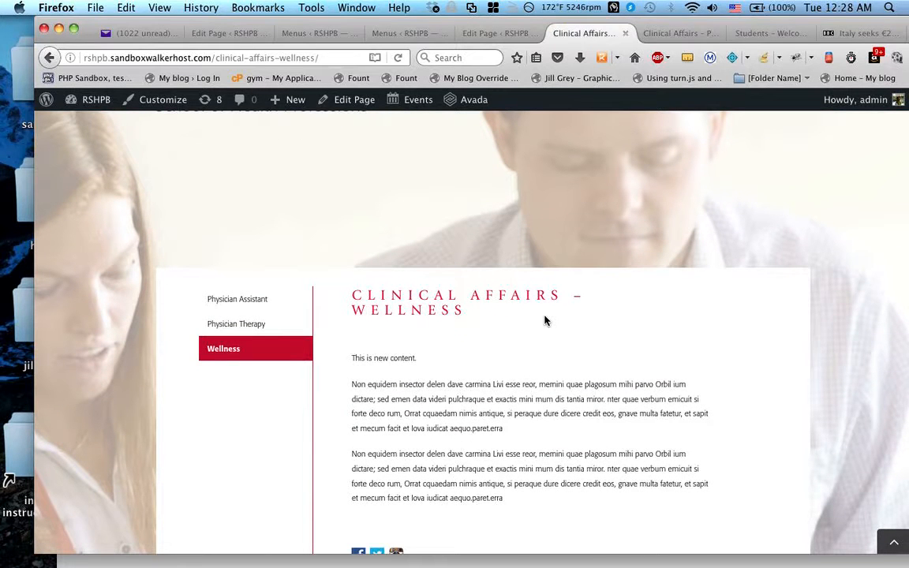
scroll(544, 319, down, 5)
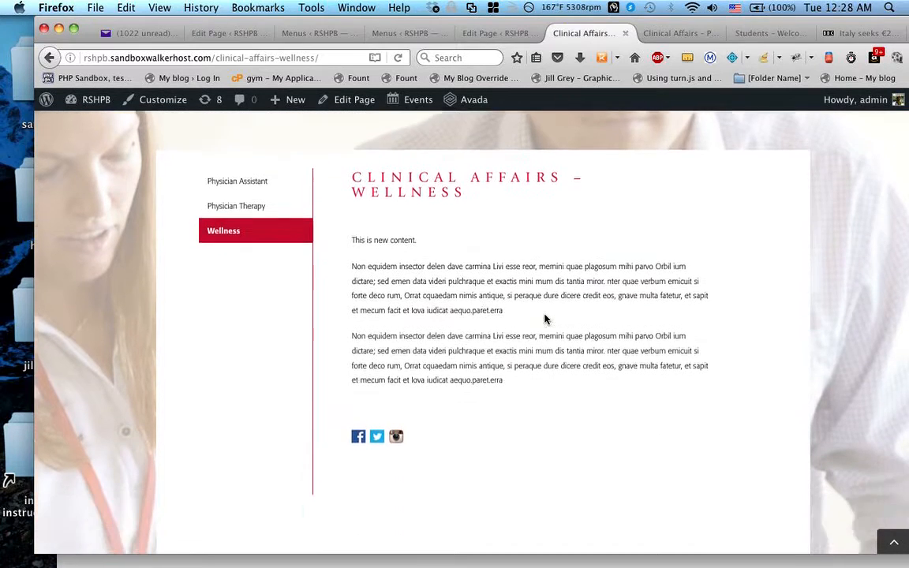
scroll(544, 316, down, 8)
scroll(543, 314, up, 10)
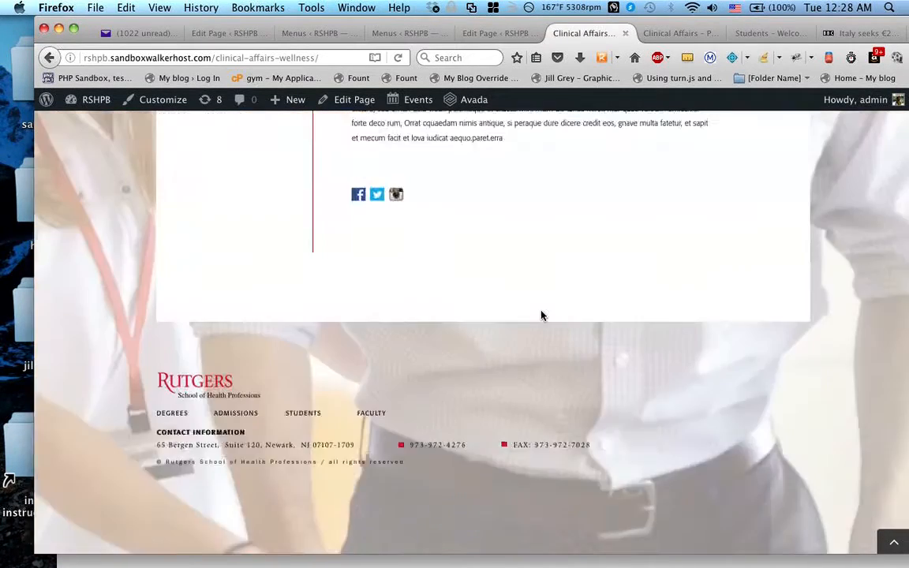
scroll(541, 316, up, 6)
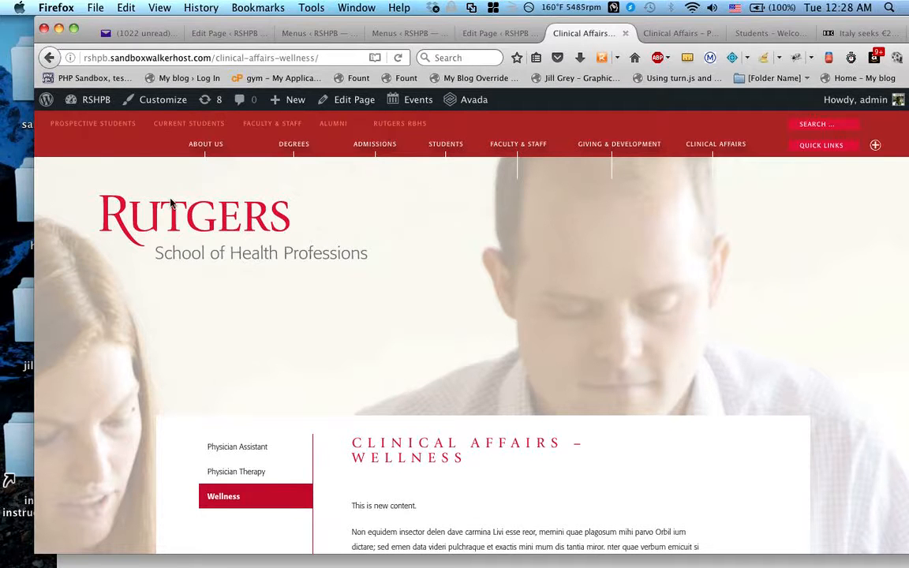
scroll(366, 271, down, 1)
scroll(366, 271, down, 4)
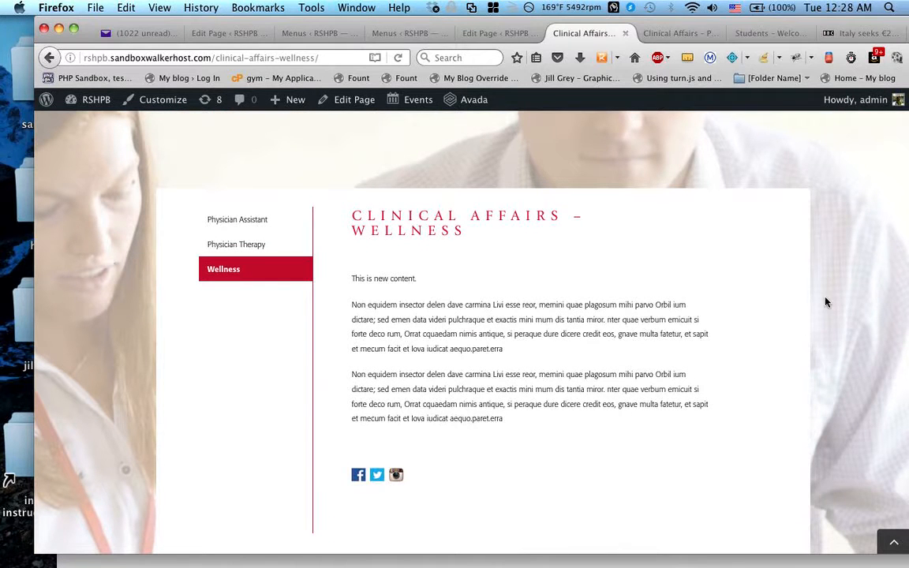
drag(323, 207, 402, 320)
click(434, 335)
scroll(466, 328, down, 5)
scroll(450, 315, down, 10)
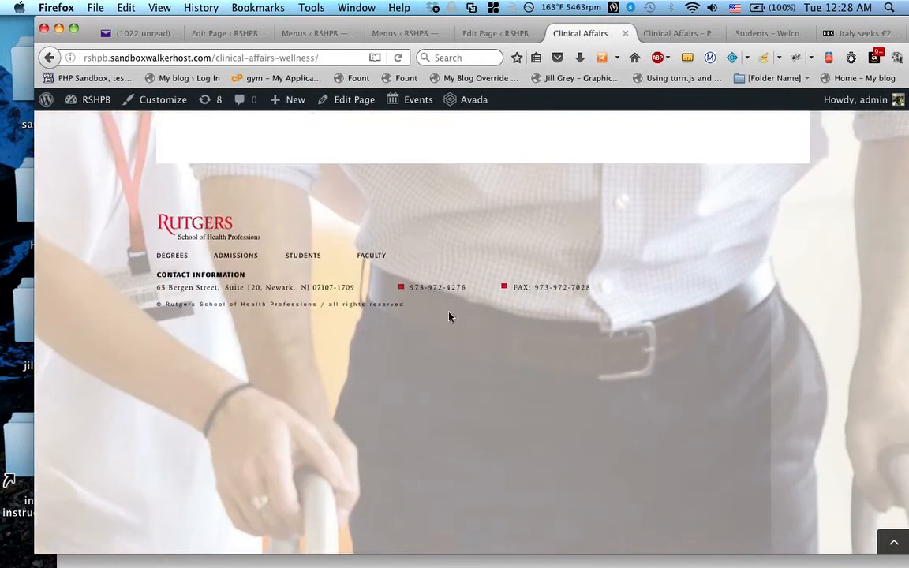
scroll(401, 301, up, 15)
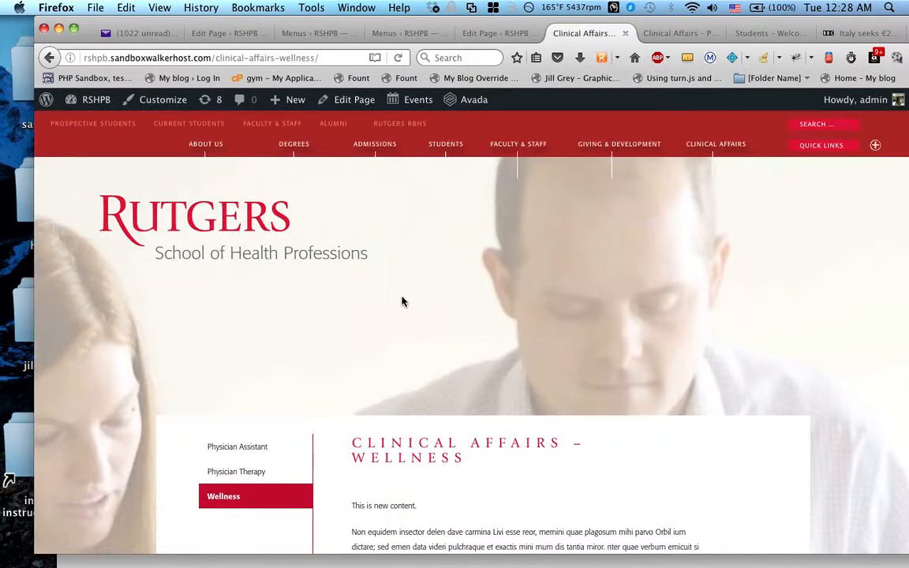